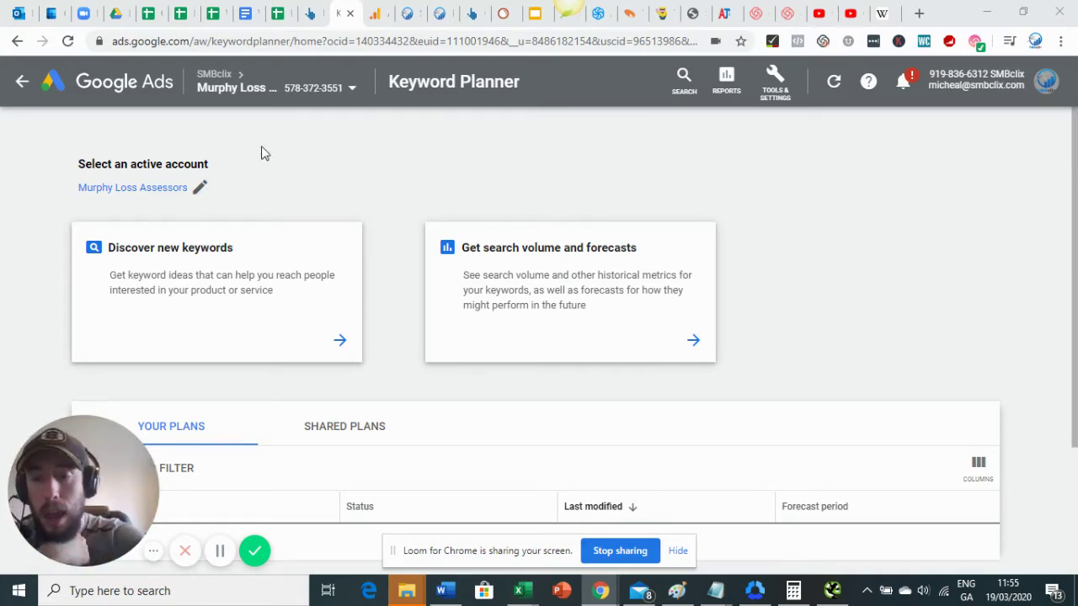
pyautogui.click(773, 95)
pyautogui.click(773, 95)
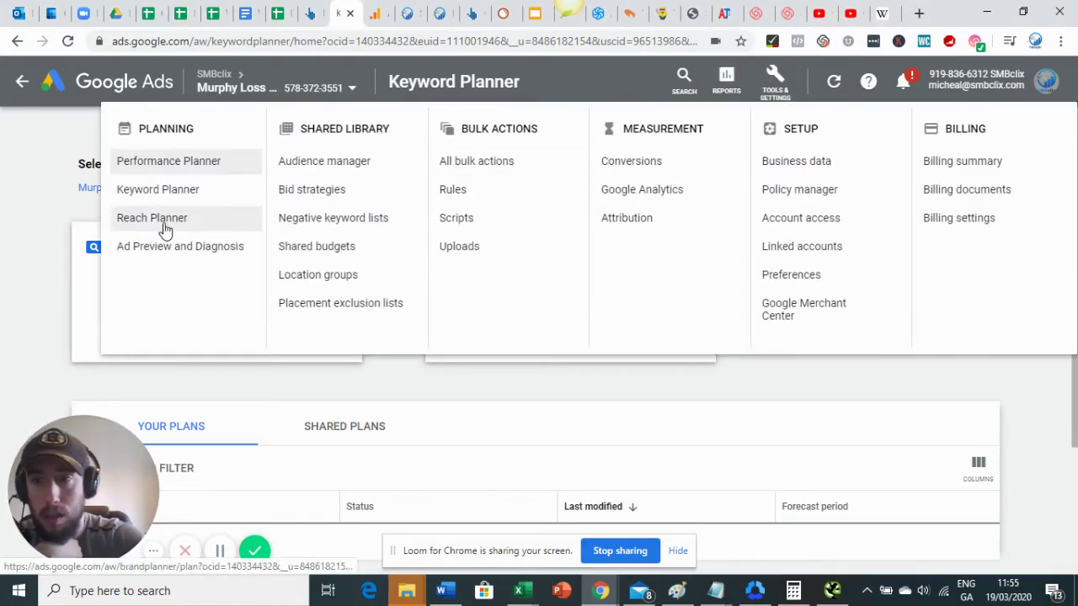
pyautogui.click(53, 219)
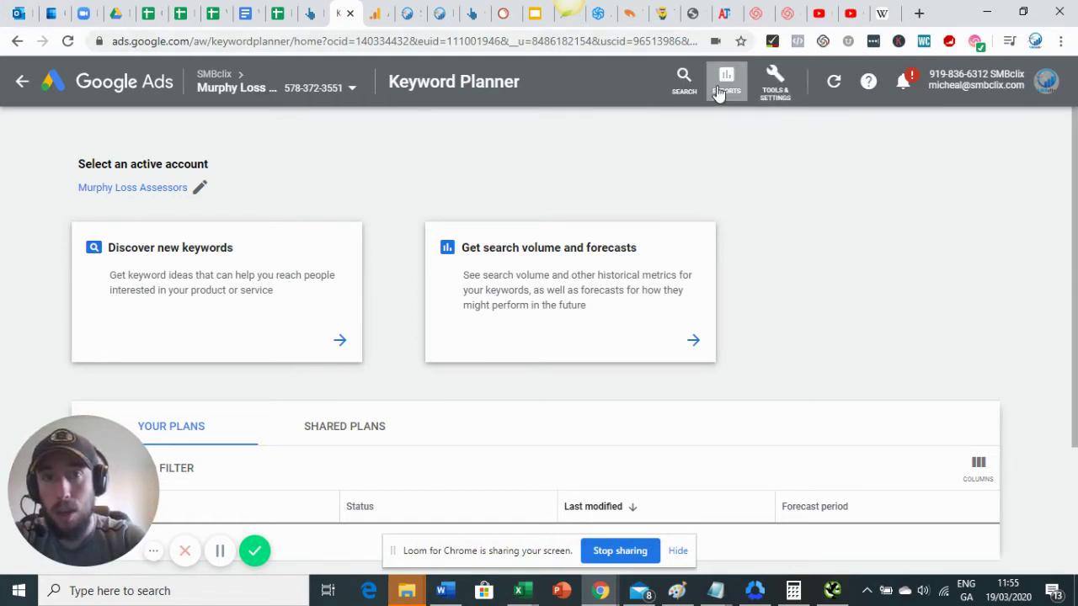
pyautogui.click(770, 84)
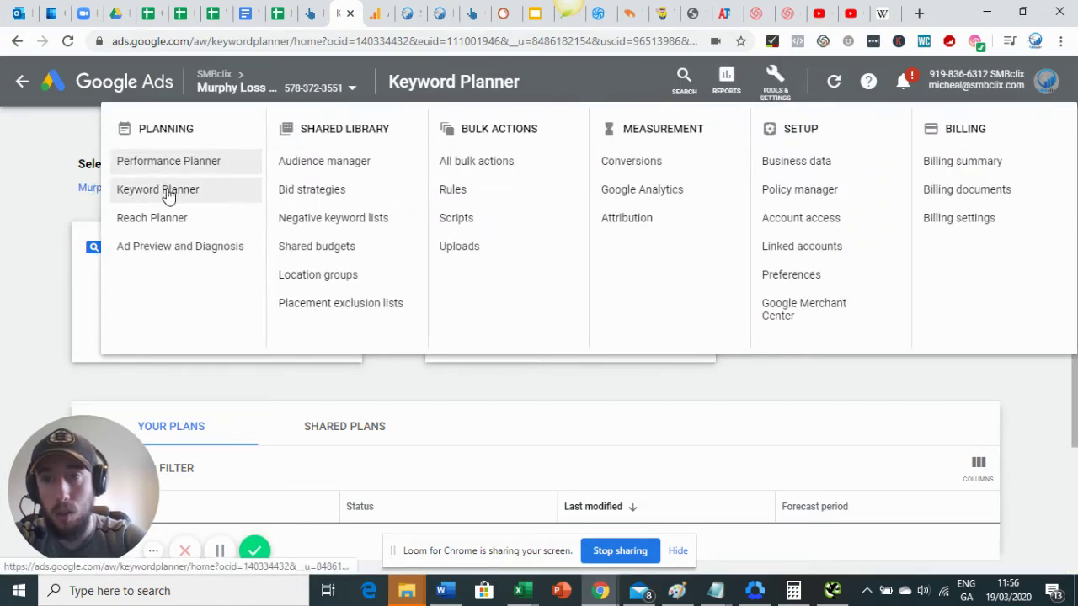
pyautogui.click(2, 190)
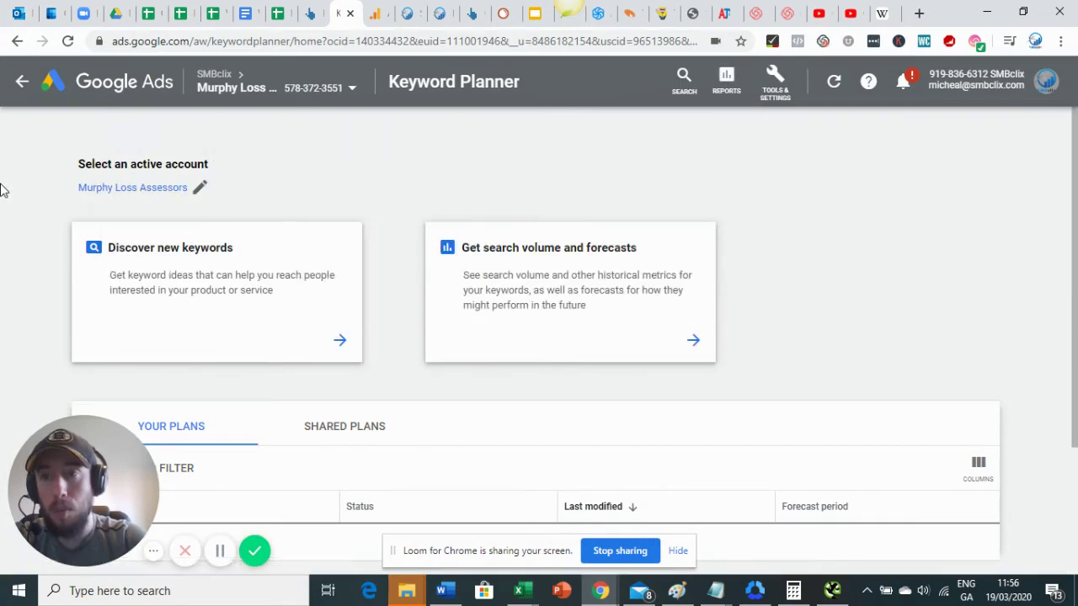
pyautogui.scroll(-2, 137, 154)
pyautogui.scroll(2, 137, 151)
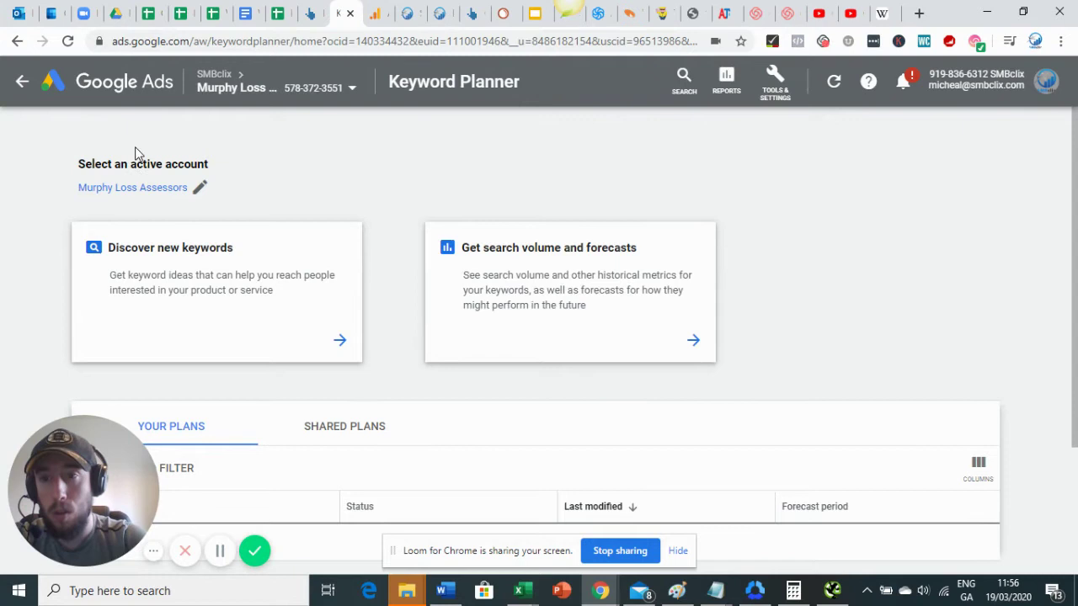
# - Start discovering new keywords from seed keywords and replace the targeted location Ireland with the country United States
pyautogui.click(264, 320)
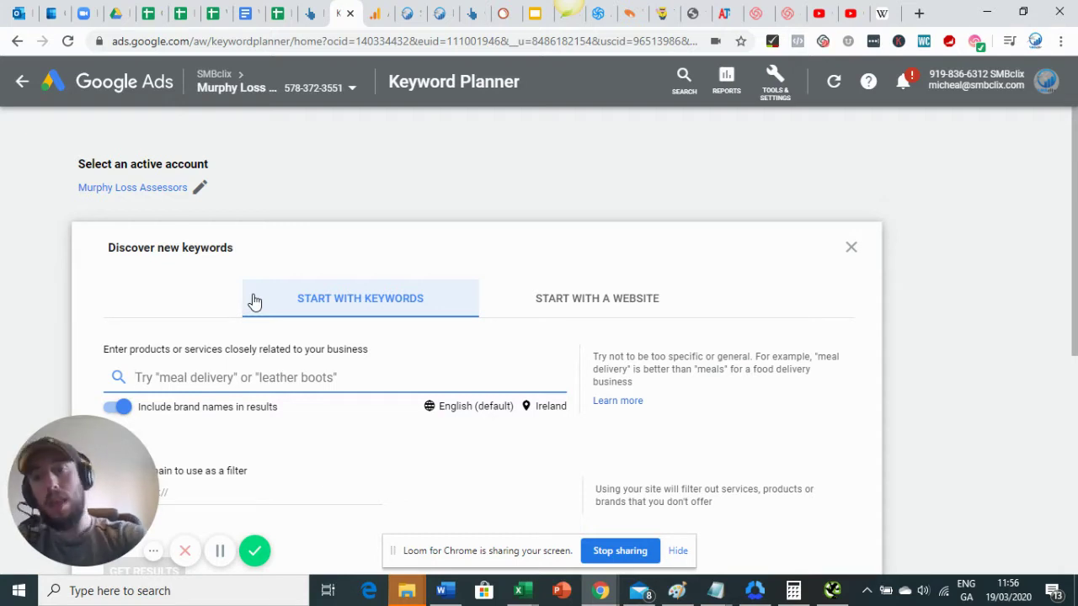
pyautogui.scroll(-1, 345, 358)
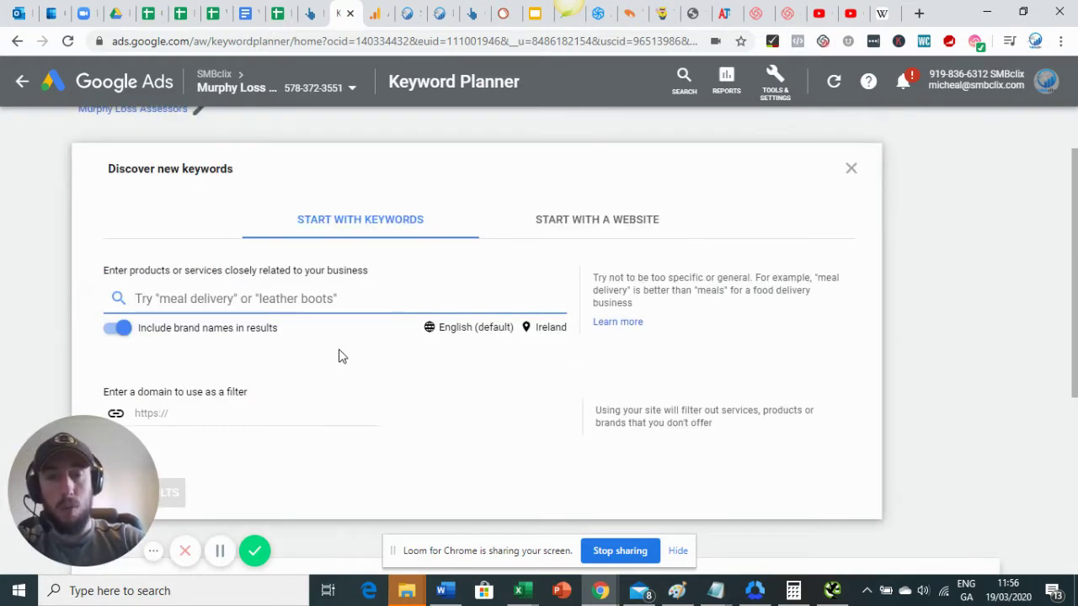
pyautogui.click(543, 331)
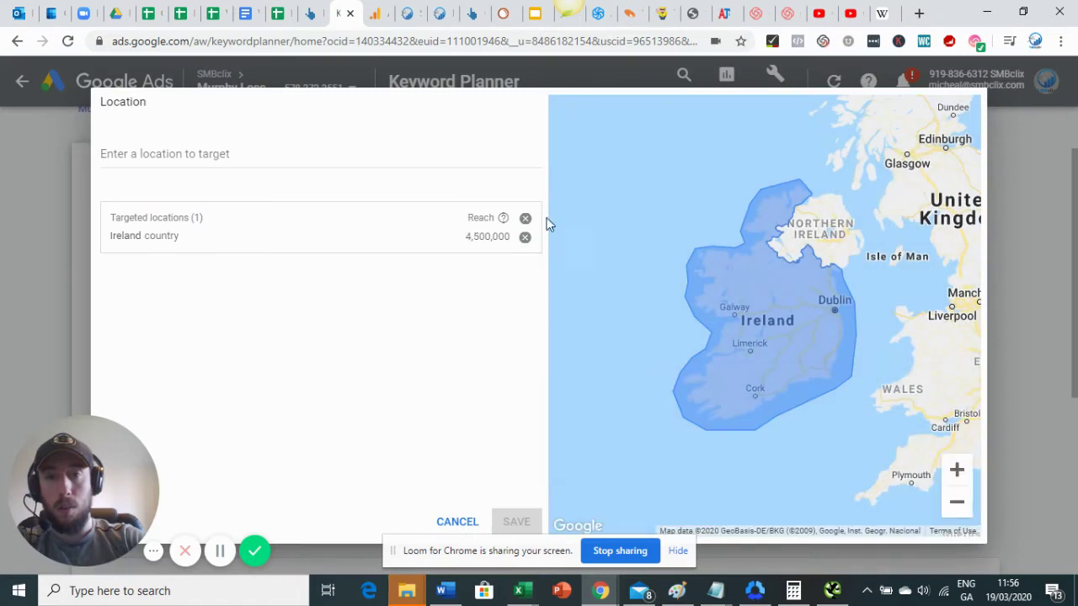
pyautogui.click(525, 218)
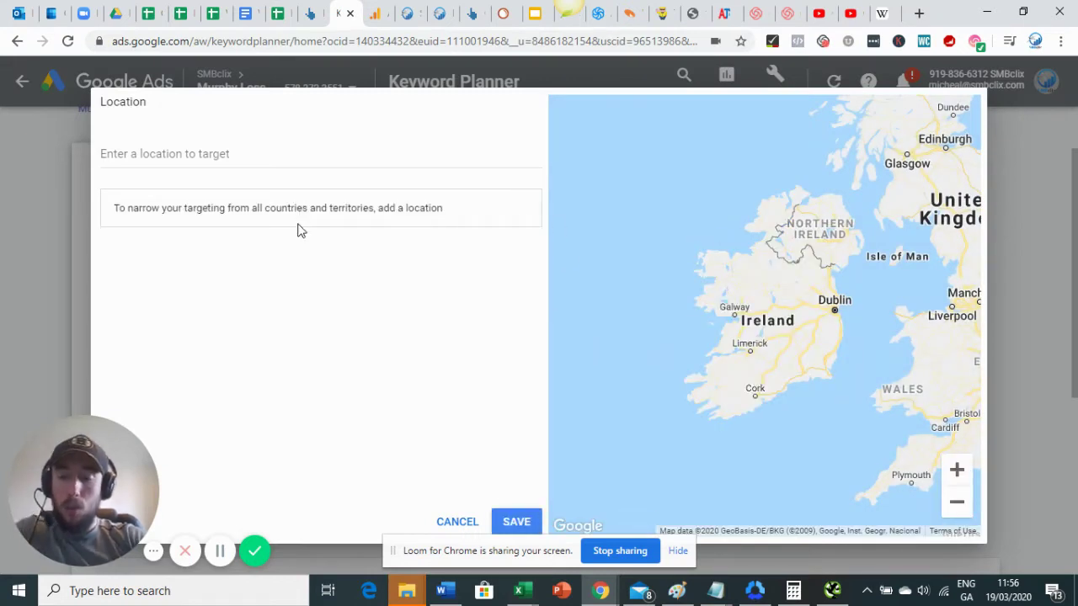
pyautogui.click(287, 150)
pyautogui.write('u')
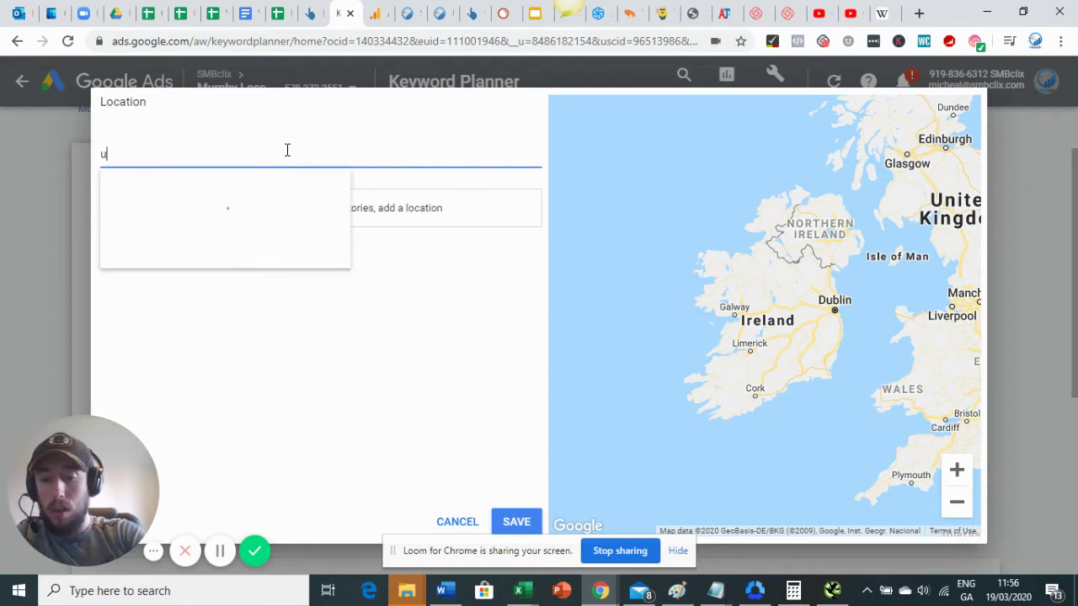
pyautogui.write('nited states')
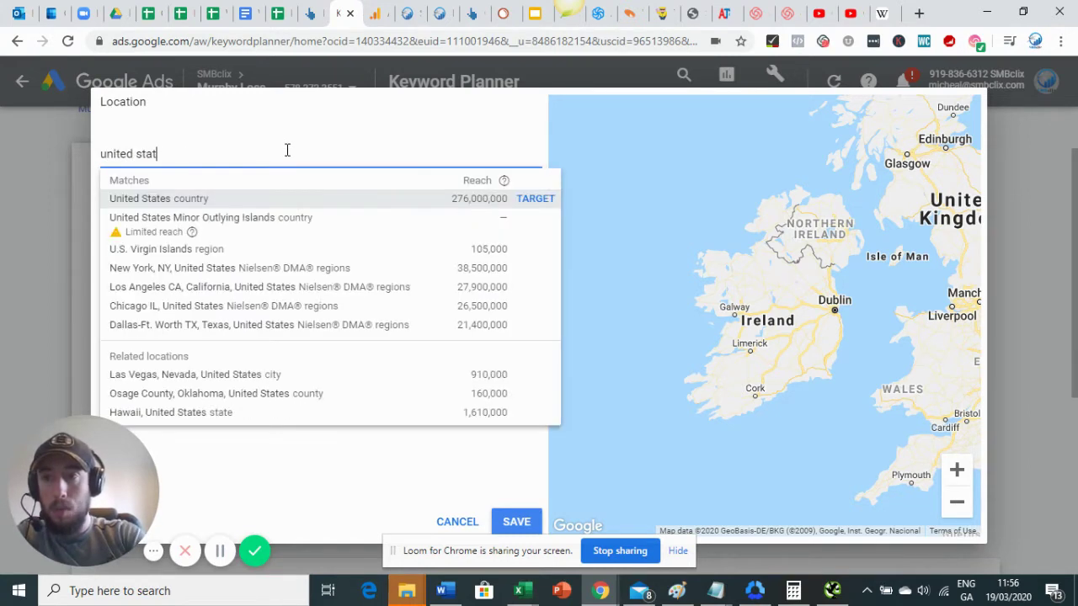
pyautogui.click(253, 202)
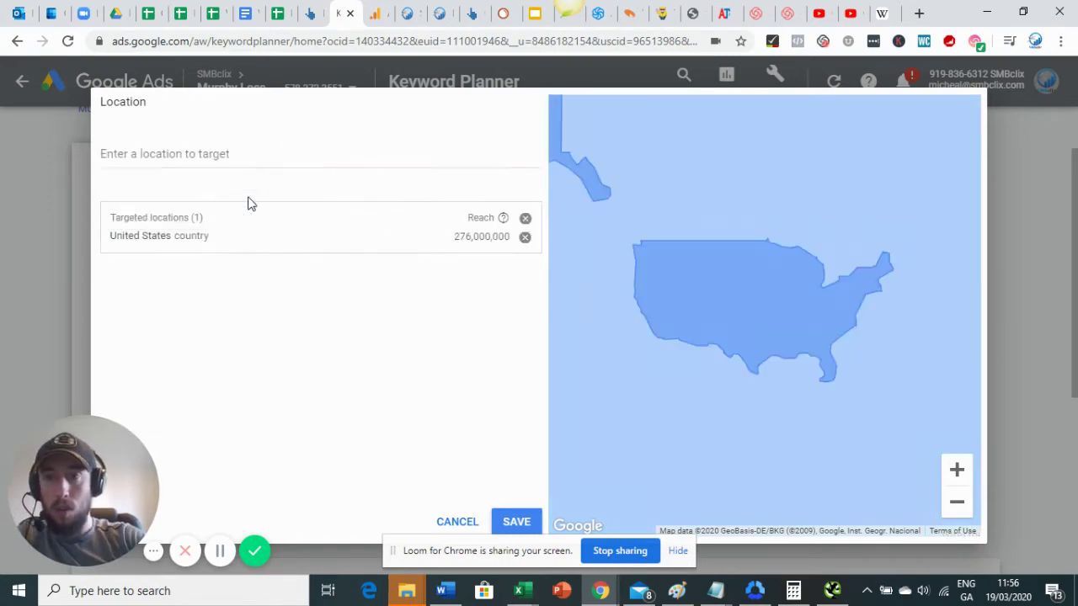
pyautogui.click(518, 527)
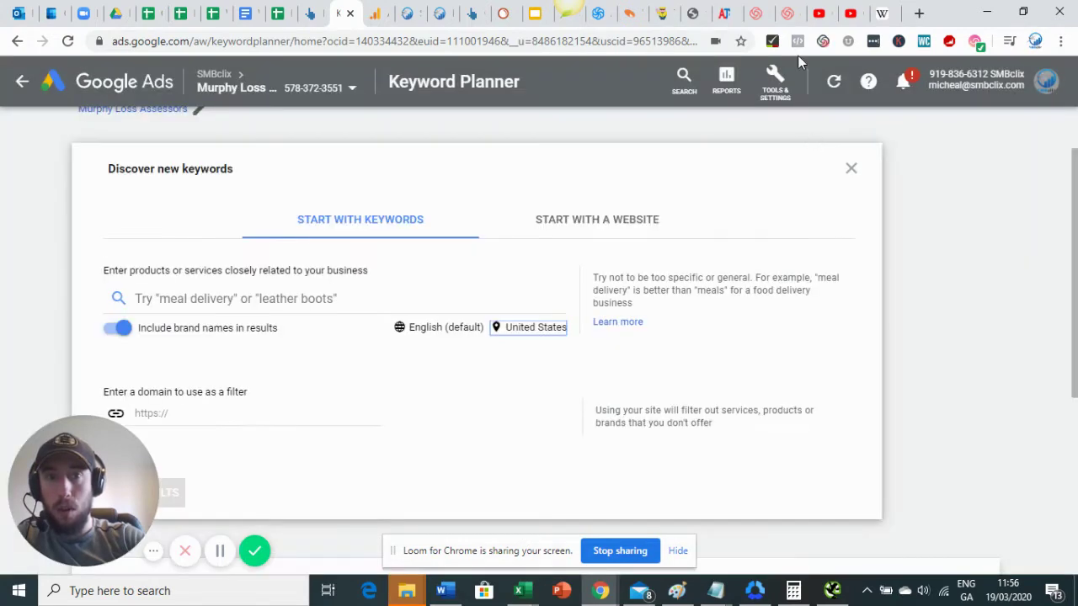
pyautogui.click(775, 82)
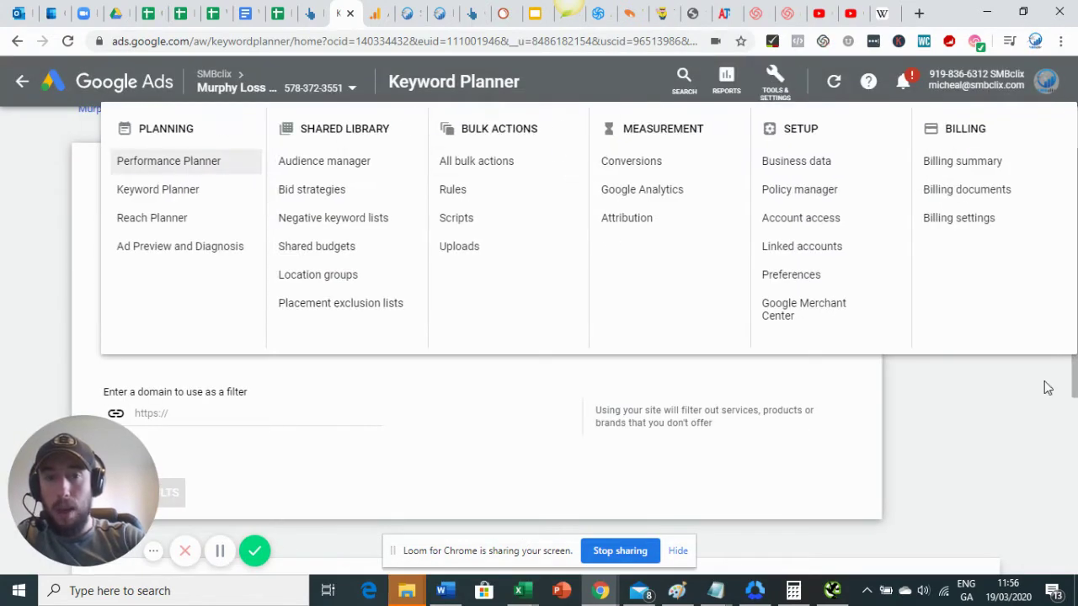
pyautogui.click(1001, 438)
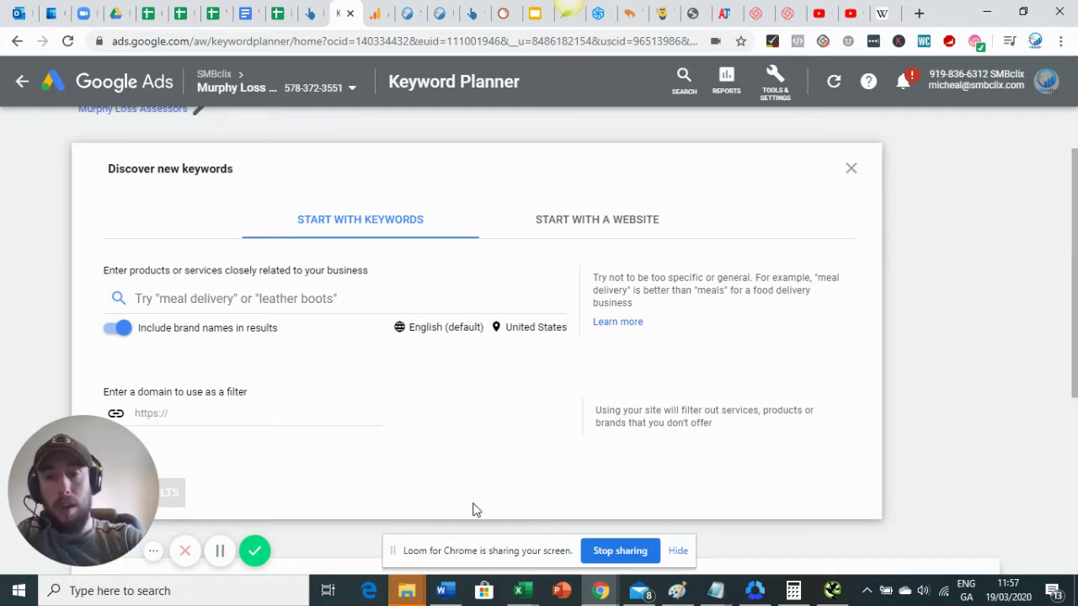
# - Switch to the Notepad note with the list of Boston routes and review the destinations
pyautogui.moveTo(715, 590)
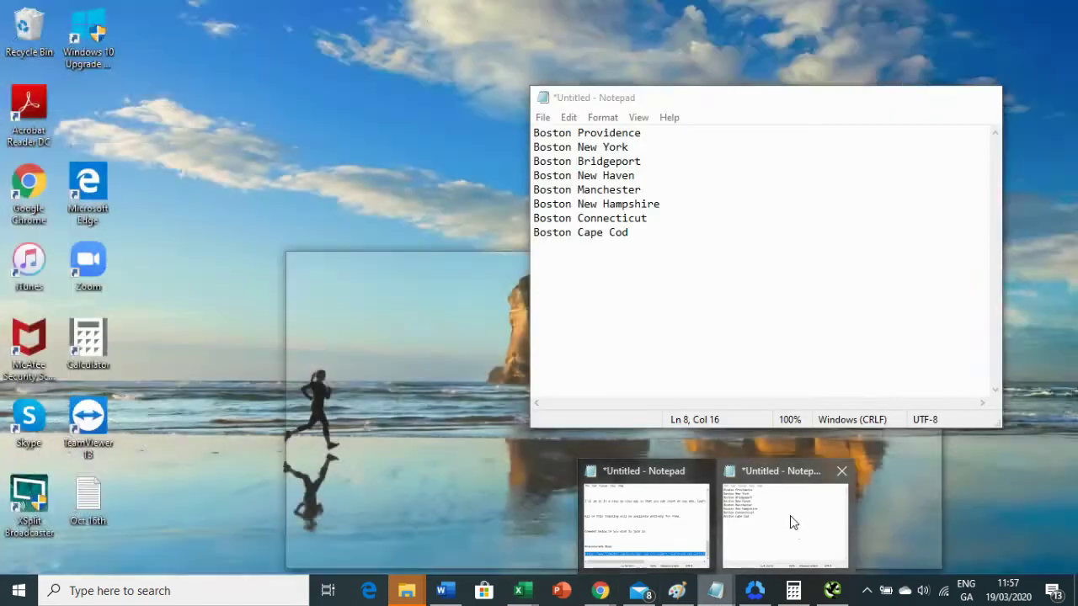
pyautogui.click(792, 523)
pyautogui.click(652, 261)
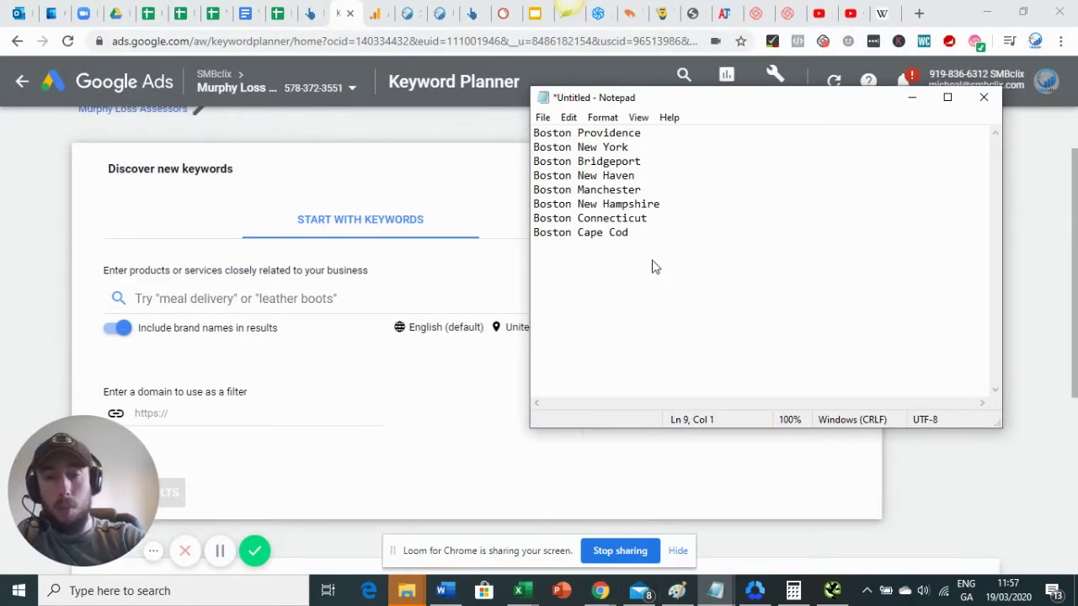
# - Return to Keyword Planner and add "boston providence bus" as the first seed keyword
pyautogui.click(251, 301)
pyautogui.scroll(-2, 257, 319)
pyautogui.scroll(1, 258, 321)
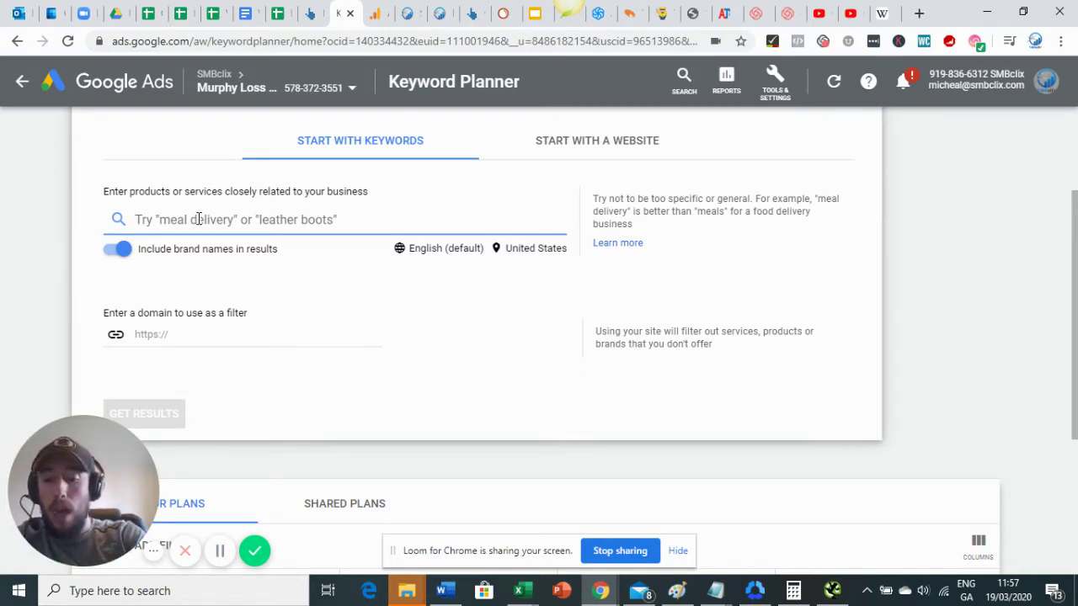
pyautogui.write('boston')
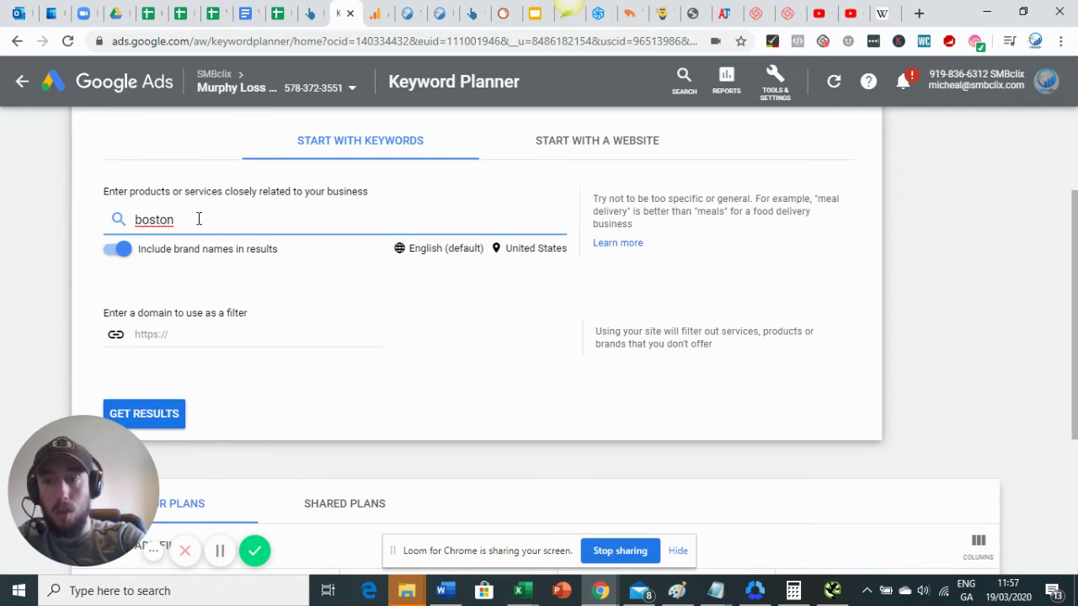
pyautogui.write('pr')
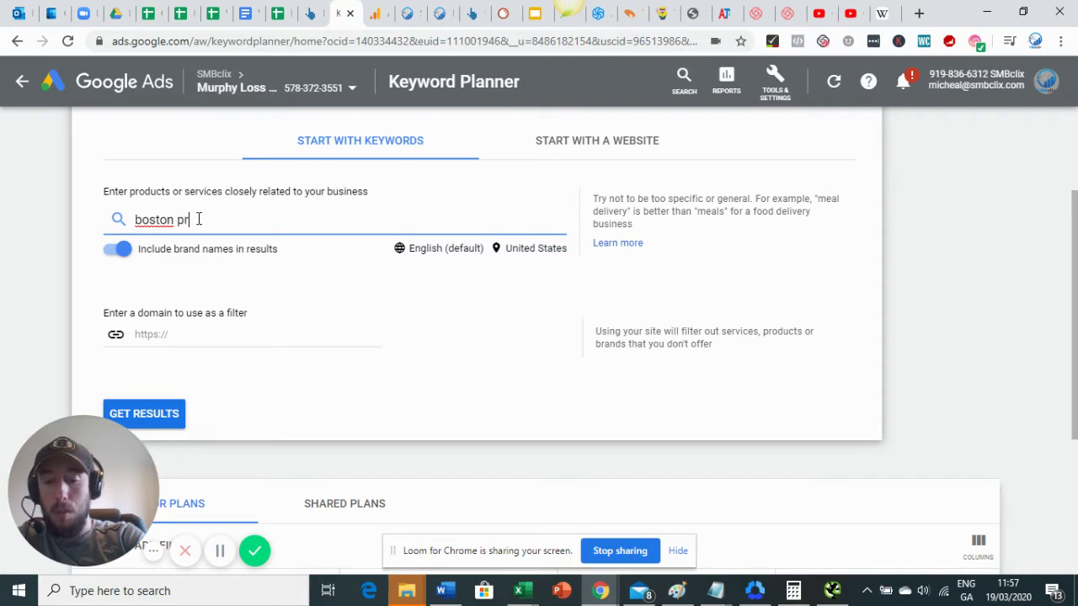
pyautogui.write('ovidences')
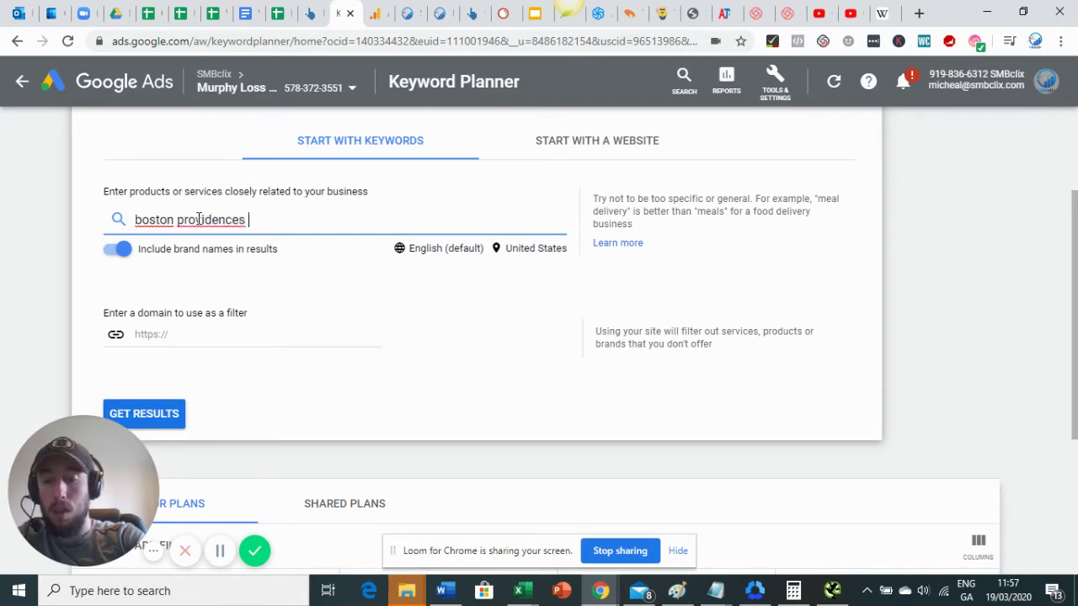
pyautogui.press('BackSpace')
pyautogui.write('bus')
pyautogui.press('Return')
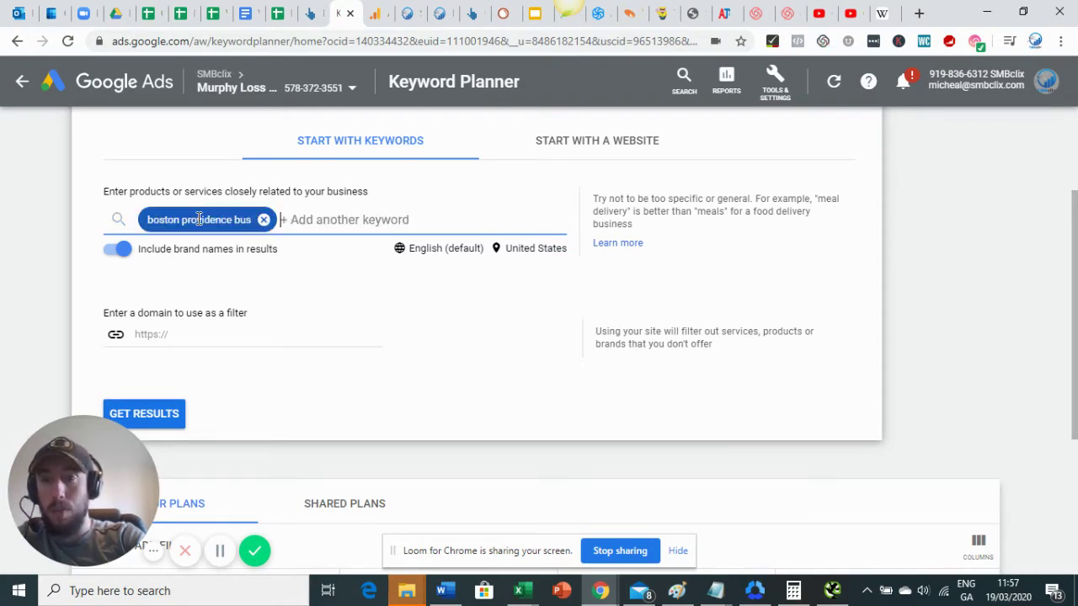
# - Add "bus from boston to providence" as another seed keyword
pyautogui.write('bus from b')
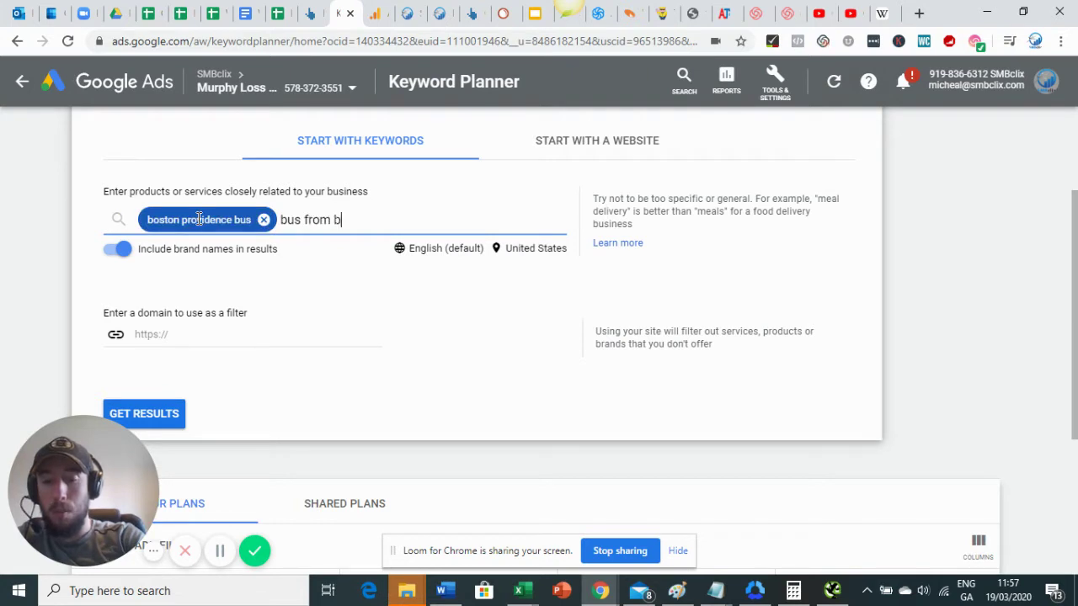
pyautogui.write('oston to pro')
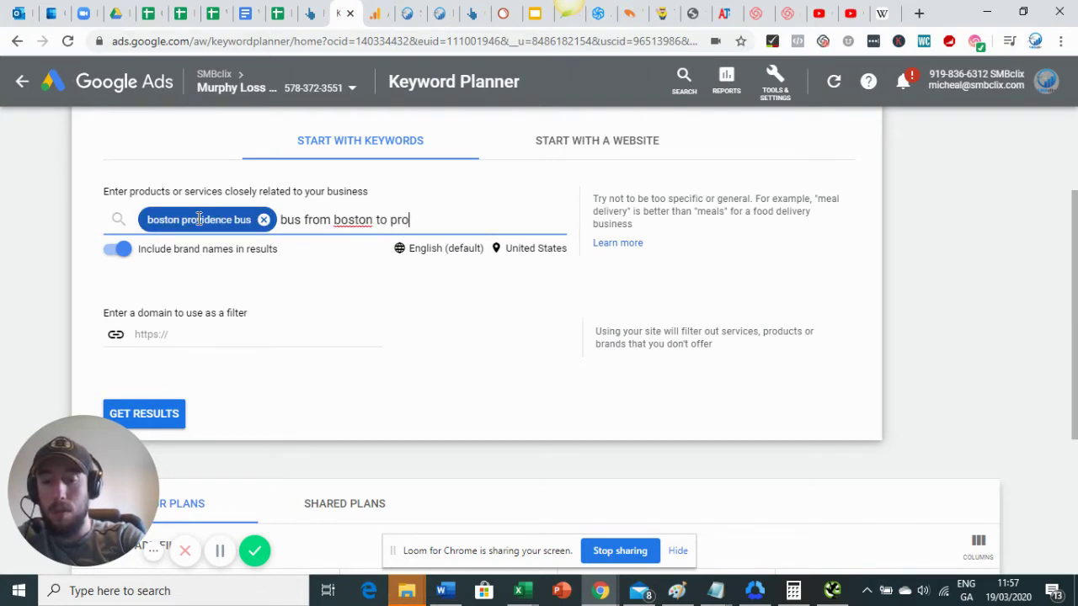
pyautogui.write('vidence,')
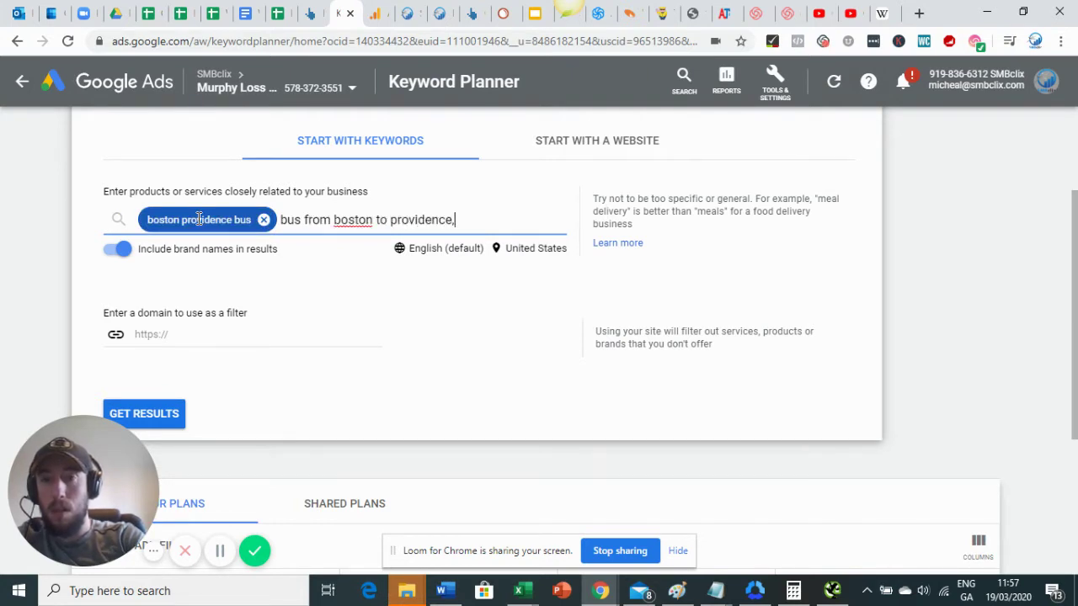
pyautogui.press('Return')
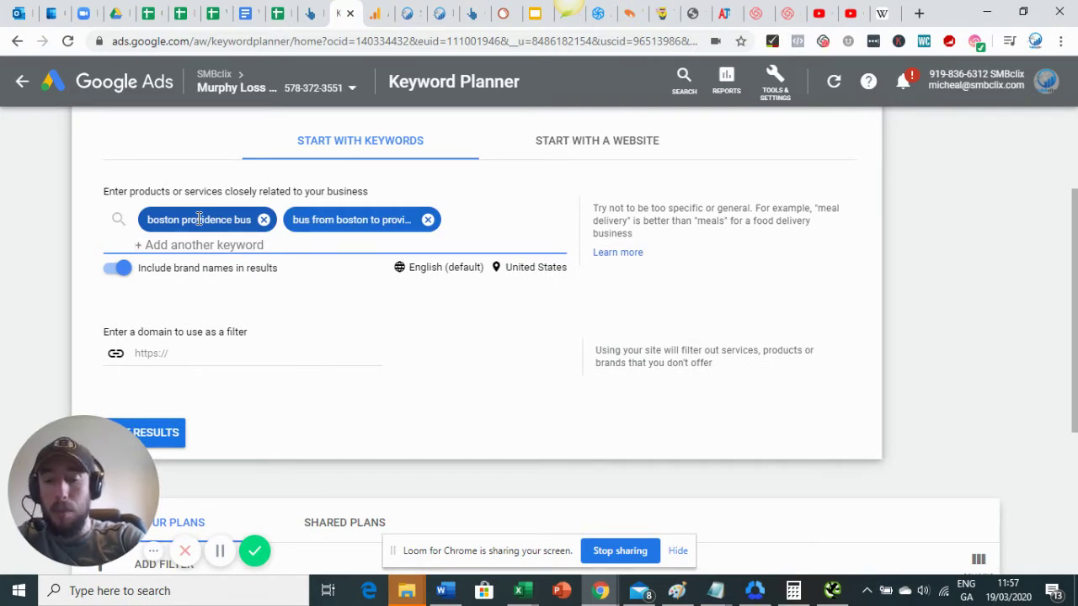
# - Add the New York route seed keywords "boston new york bus" and "bus from boston to new york"
pyautogui.write('boston new y')
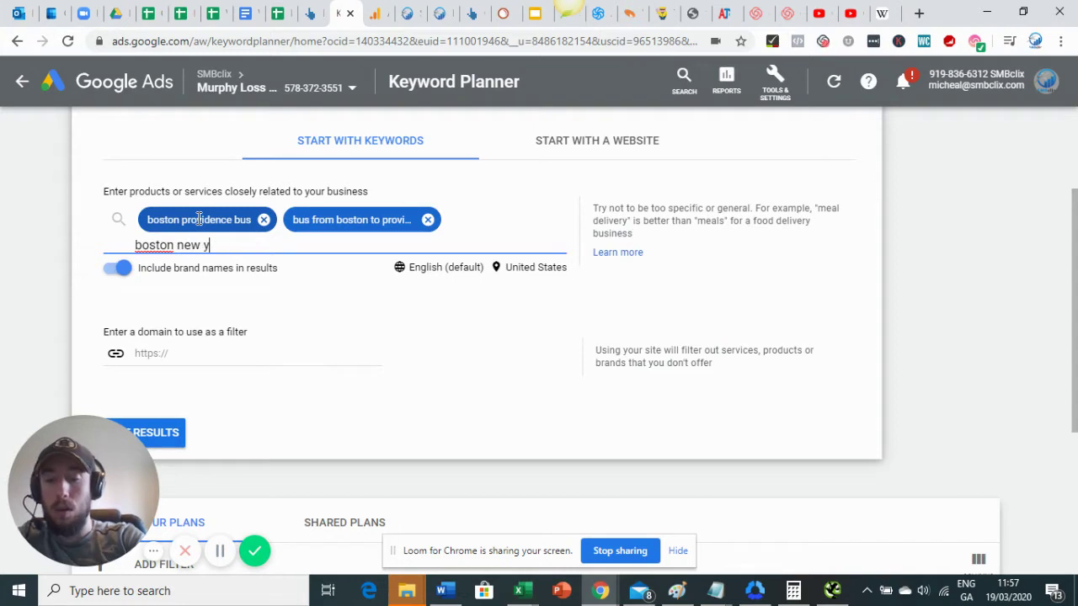
pyautogui.write('ork bus')
pyautogui.press('Return')
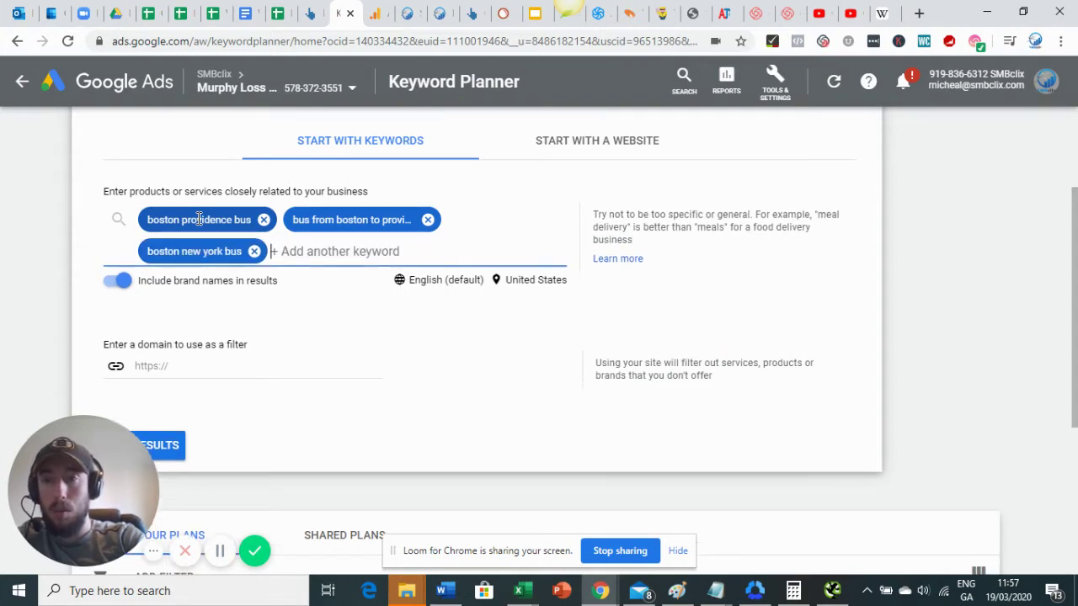
pyautogui.write('bus from ')
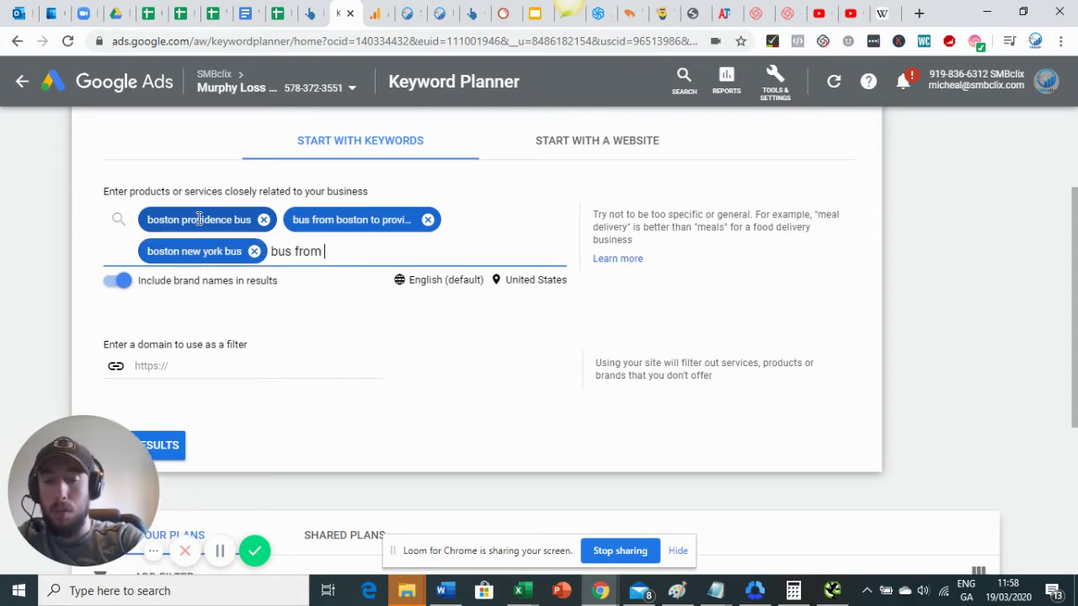
pyautogui.write('boston to ')
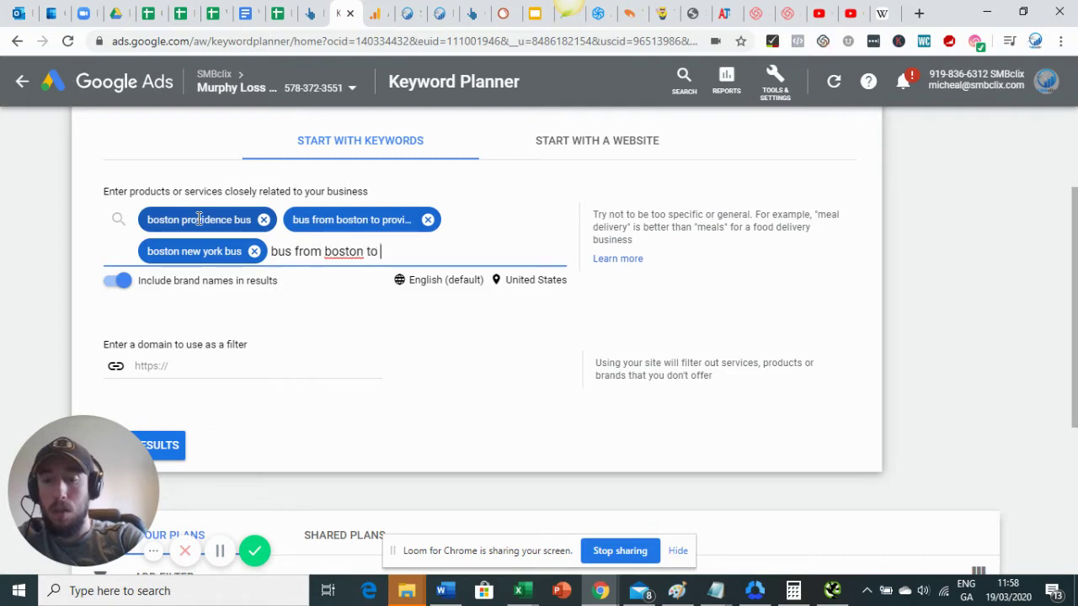
pyautogui.write('new york,')
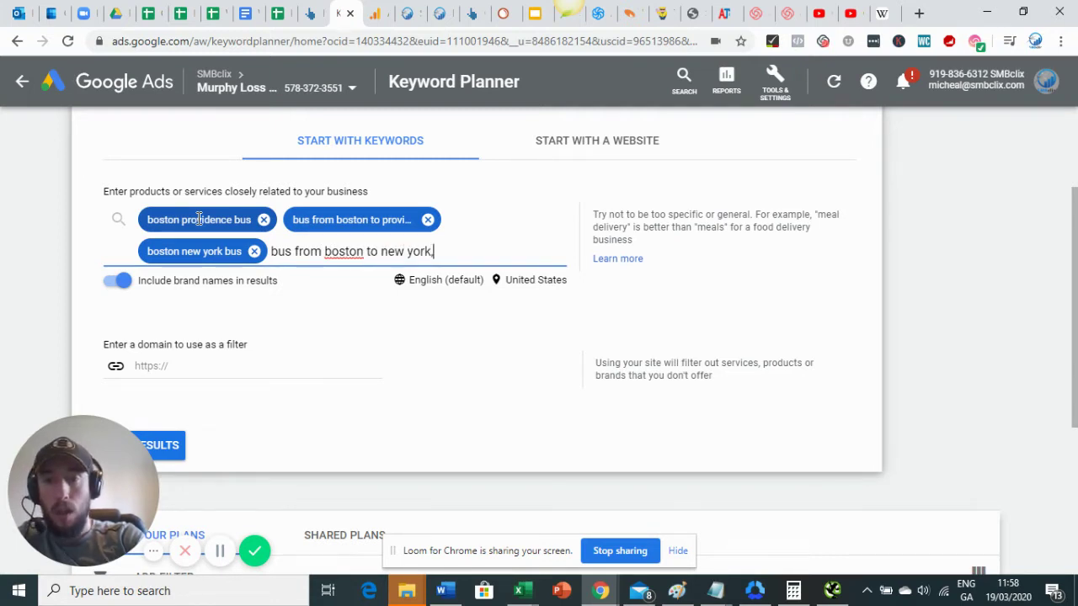
pyautogui.press('Return')
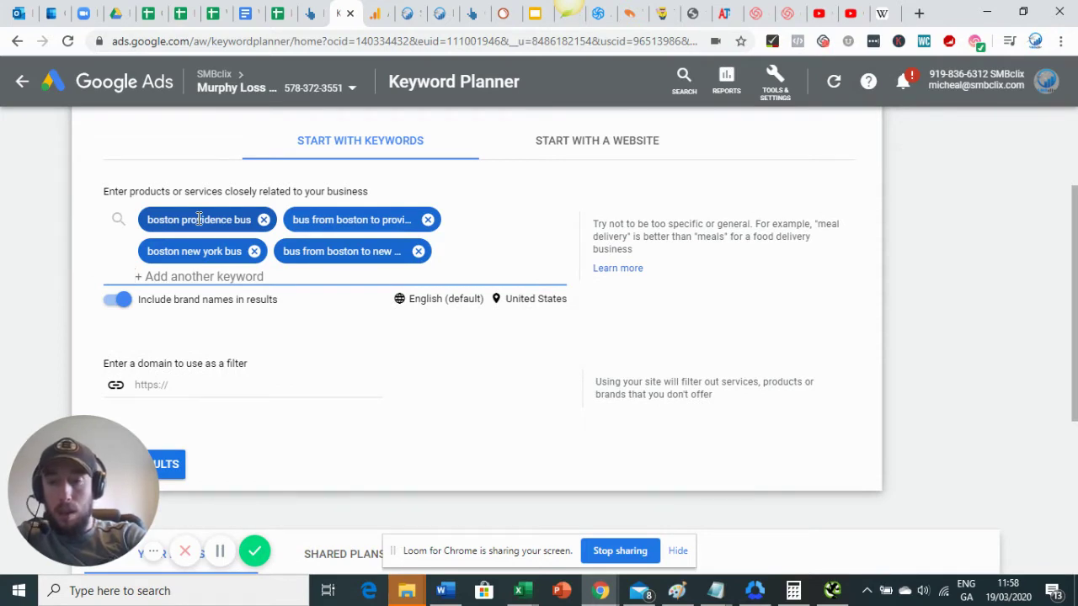
# - Add the seed keywords "cheap bus boston new york" and "cheap bus boston providence"
pyautogui.write('cheap bus')
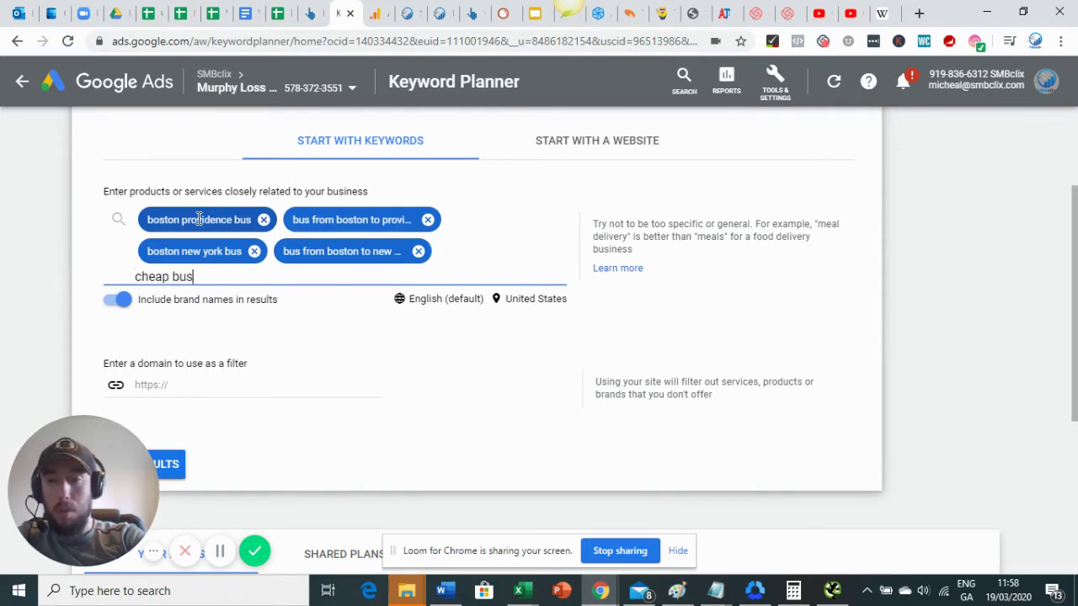
pyautogui.write(' boston')
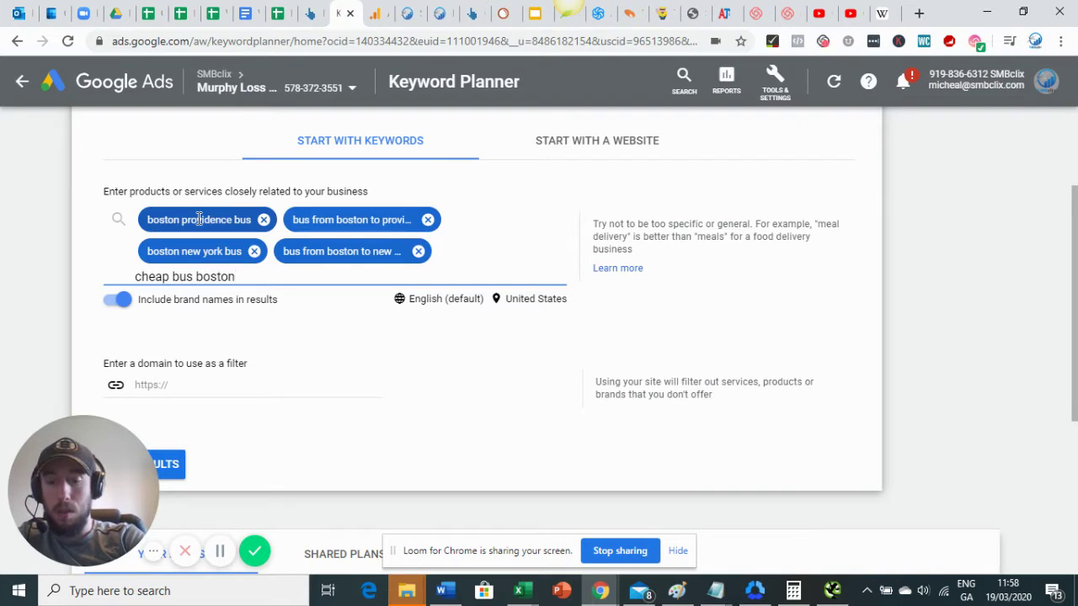
pyautogui.write(' new york,')
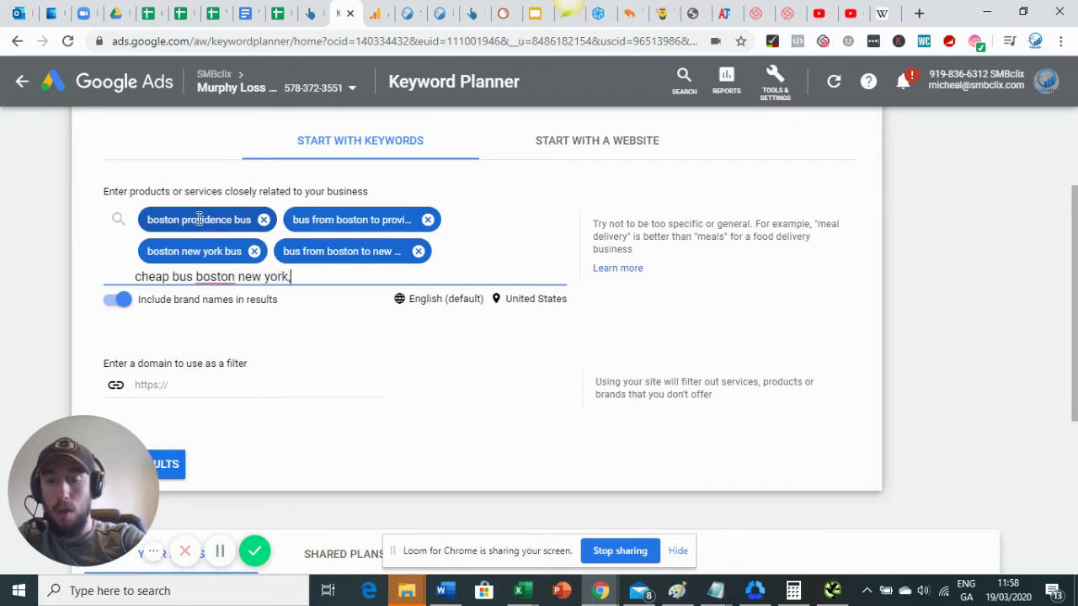
pyautogui.press('Return')
pyautogui.write('cheap b')
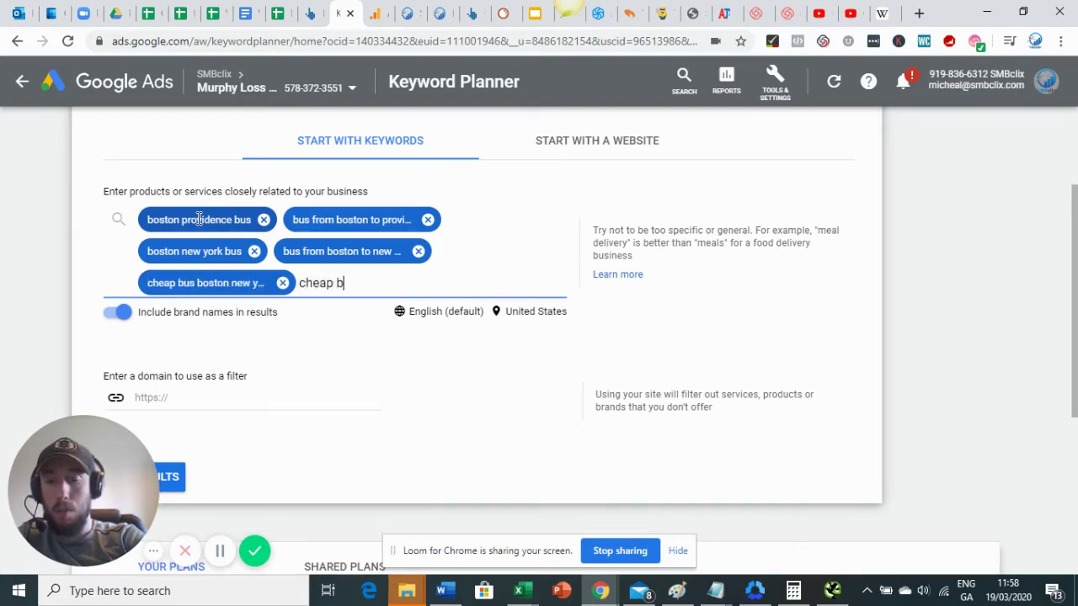
pyautogui.write('us boston ')
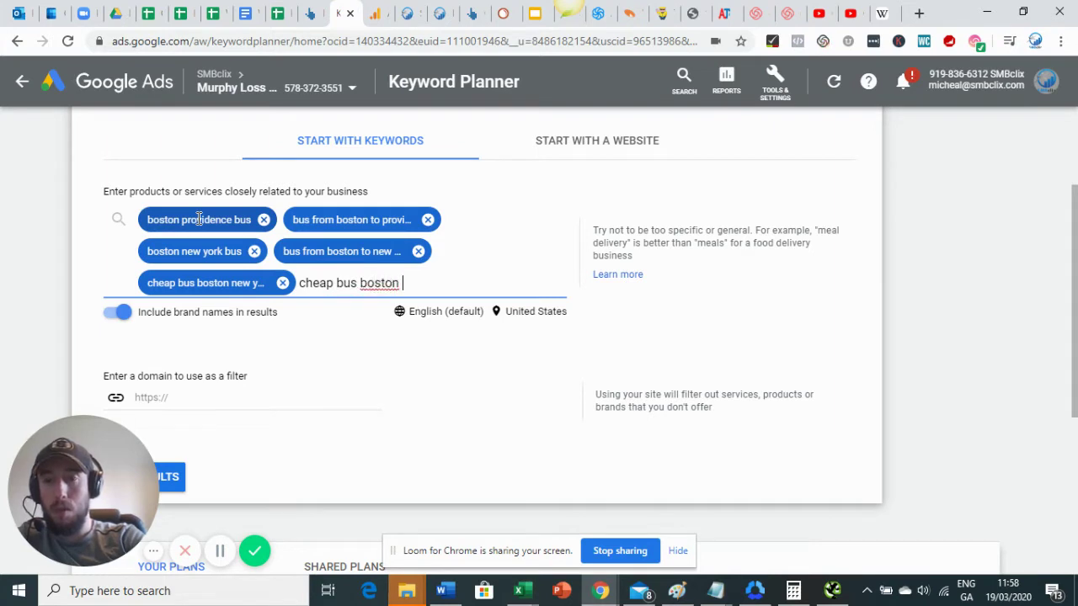
pyautogui.write('providence')
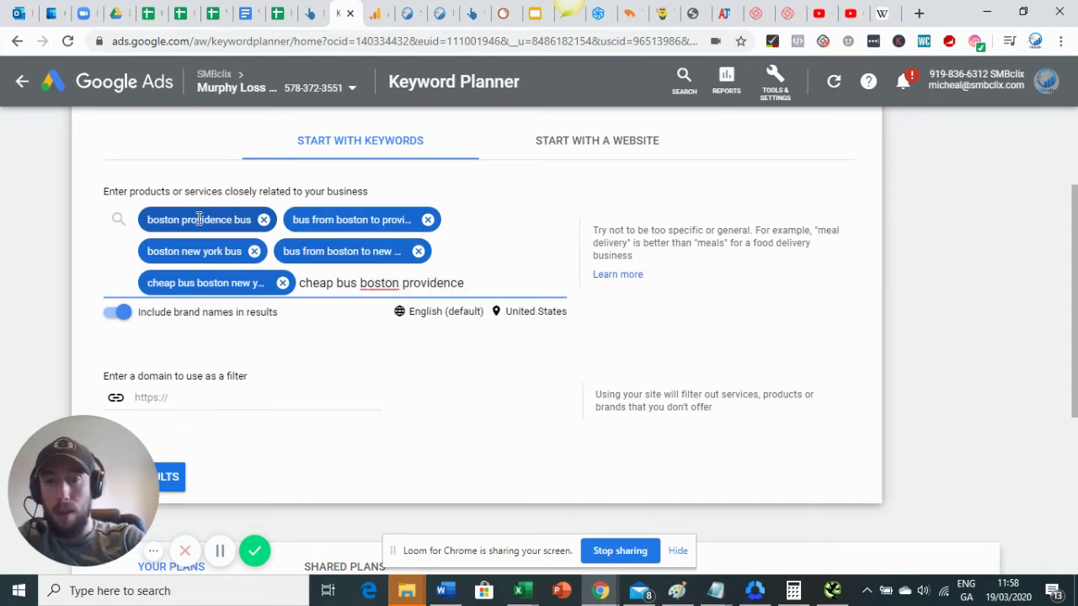
pyautogui.press('Return')
# - Generate keyword ideas from the six Boston bus seed keywords
pyautogui.scroll(-1, 199, 219)
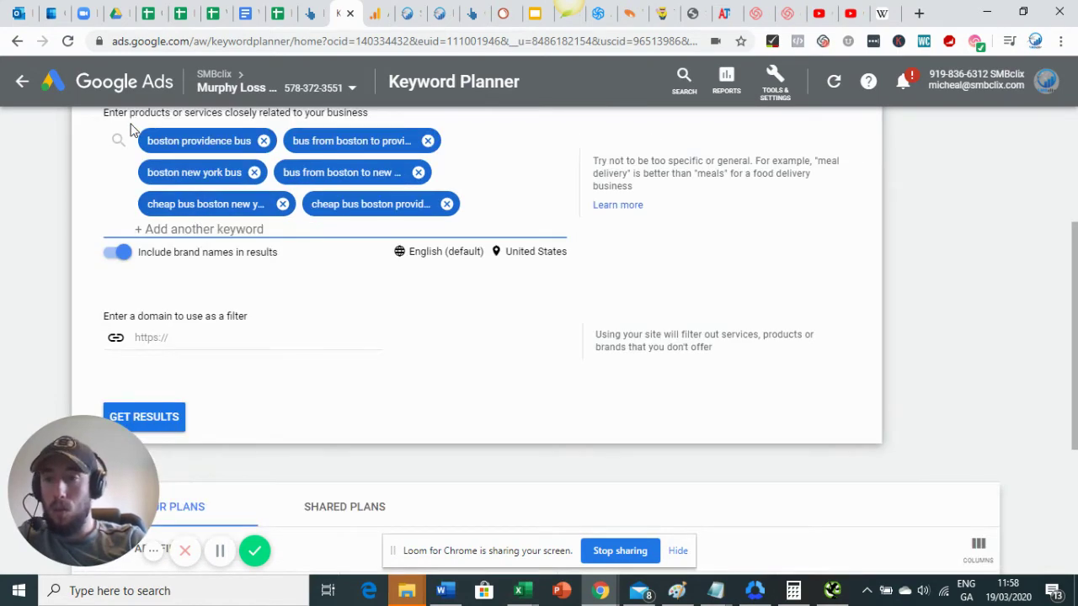
pyautogui.scroll(-1, 170, 219)
pyautogui.click(140, 337)
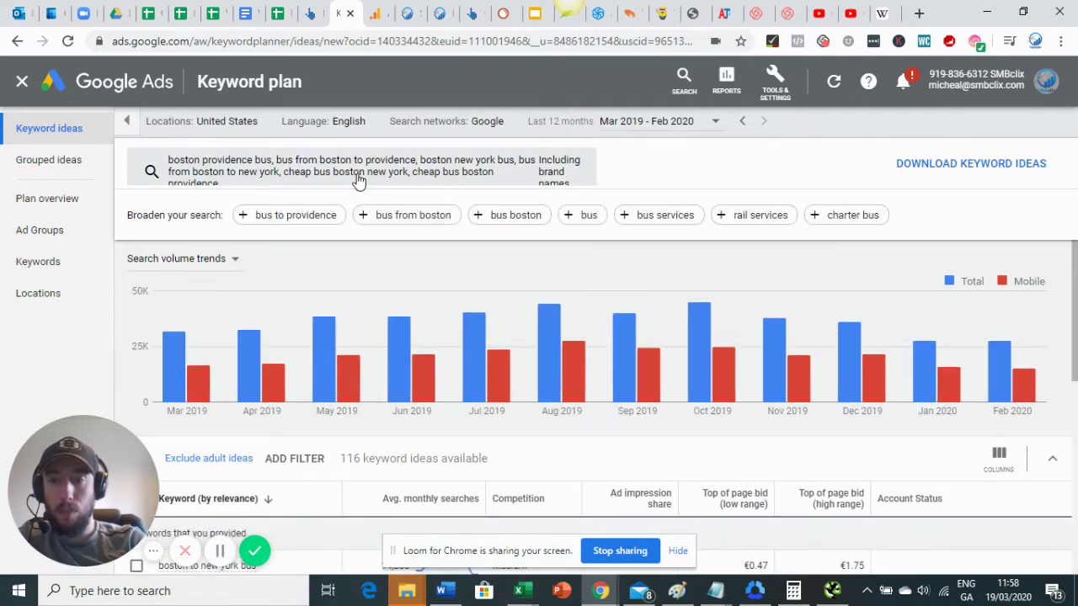
# - Review the keyword ideas with their average monthly searches and download them as a CSV file
pyautogui.scroll(-2, 576, 316)
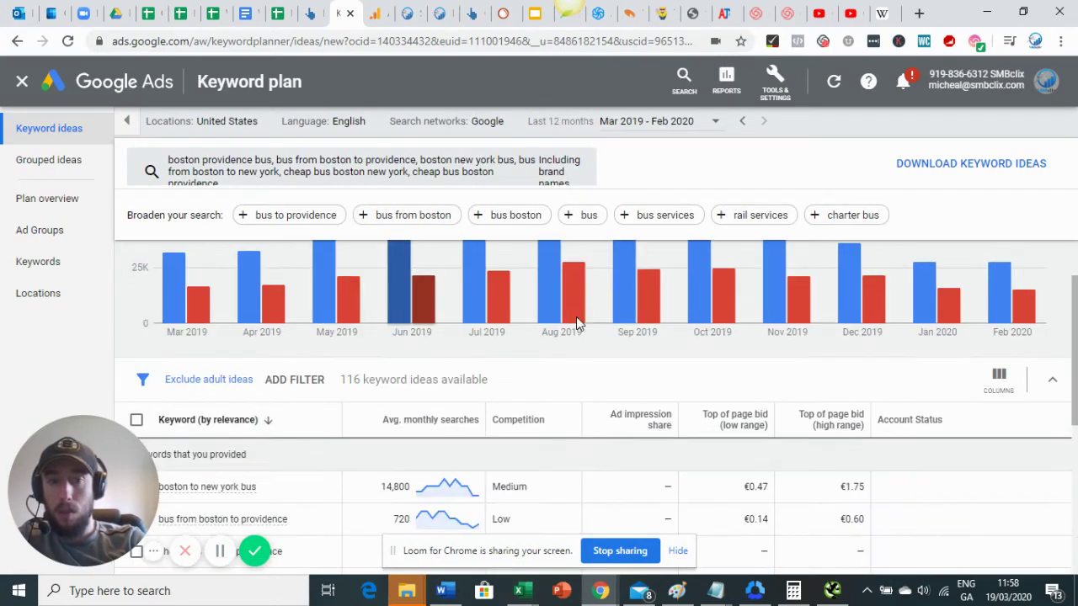
pyautogui.scroll(-3, 576, 323)
pyautogui.scroll(3, 523, 336)
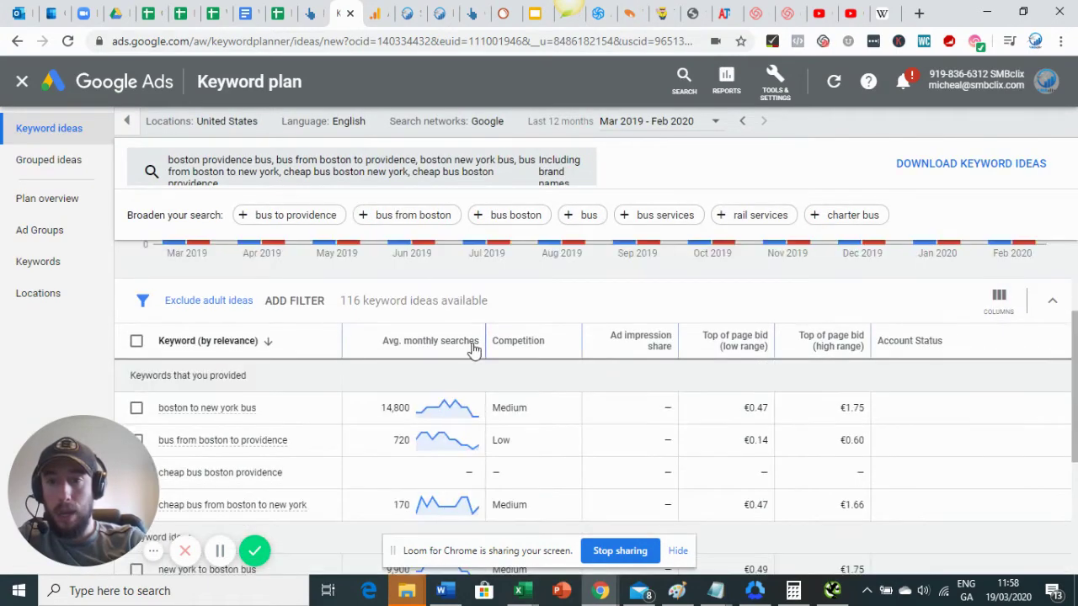
pyautogui.click(965, 165)
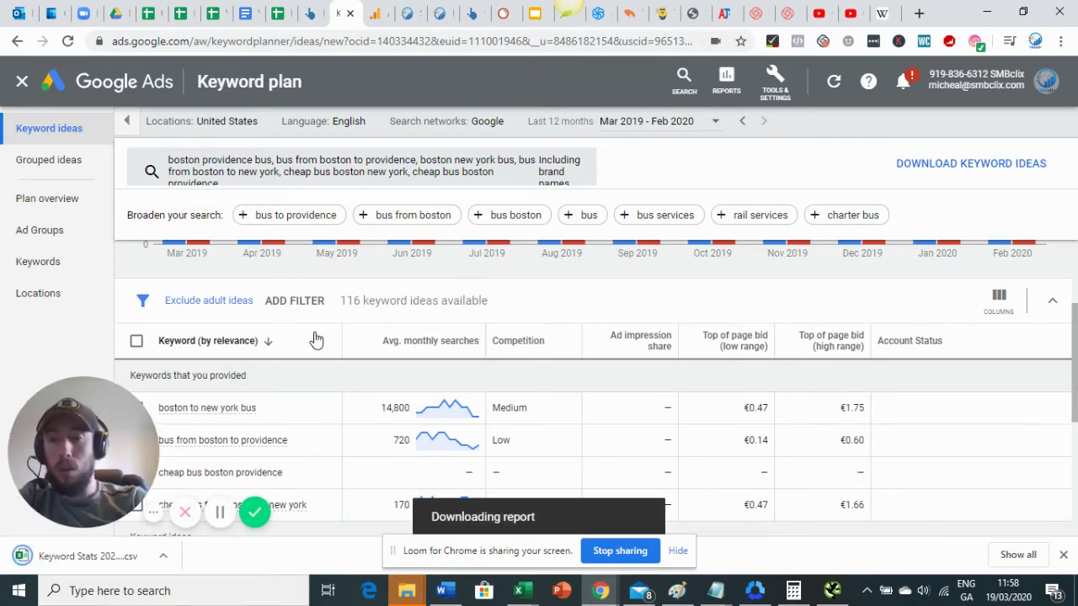
# - Switch to Google Drive and open the Keyword Research folder inside Race To Rank
pyautogui.click(120, 10)
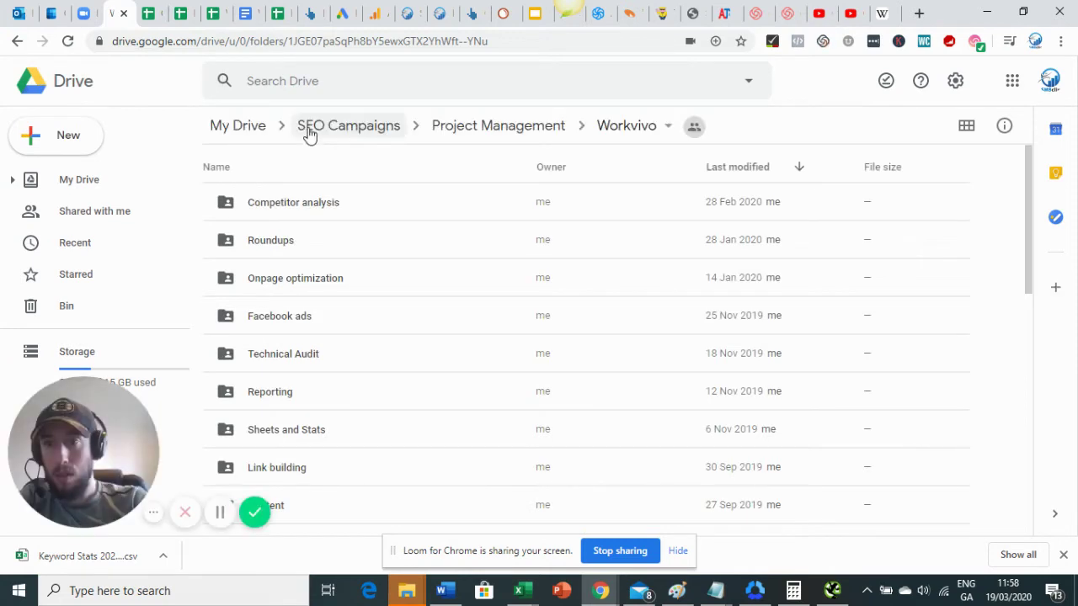
pyautogui.click(258, 126)
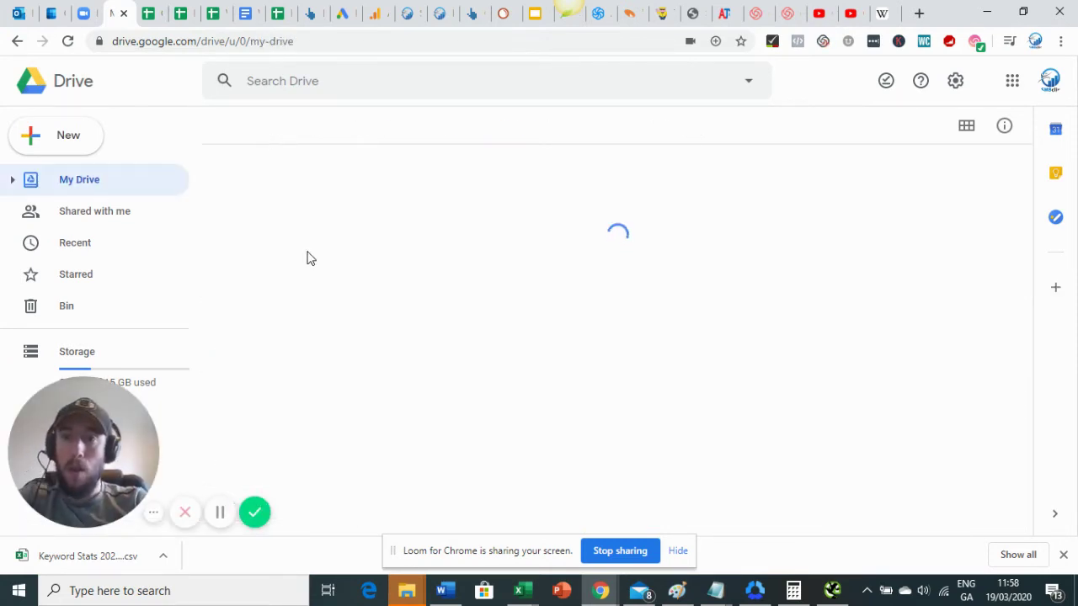
pyautogui.scroll(-1, 330, 312)
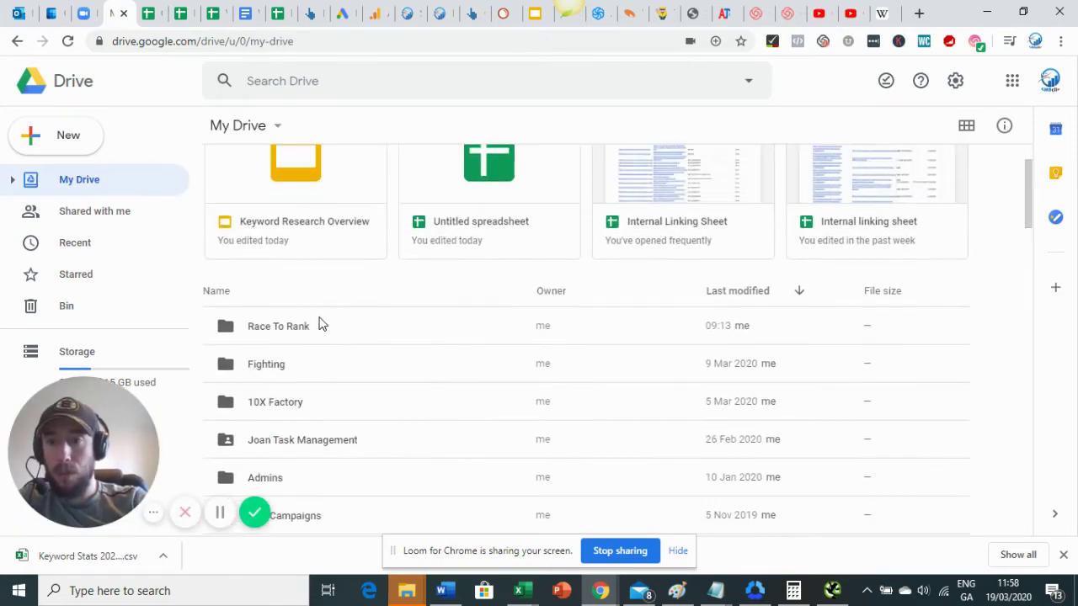
pyautogui.doubleClick(319, 325)
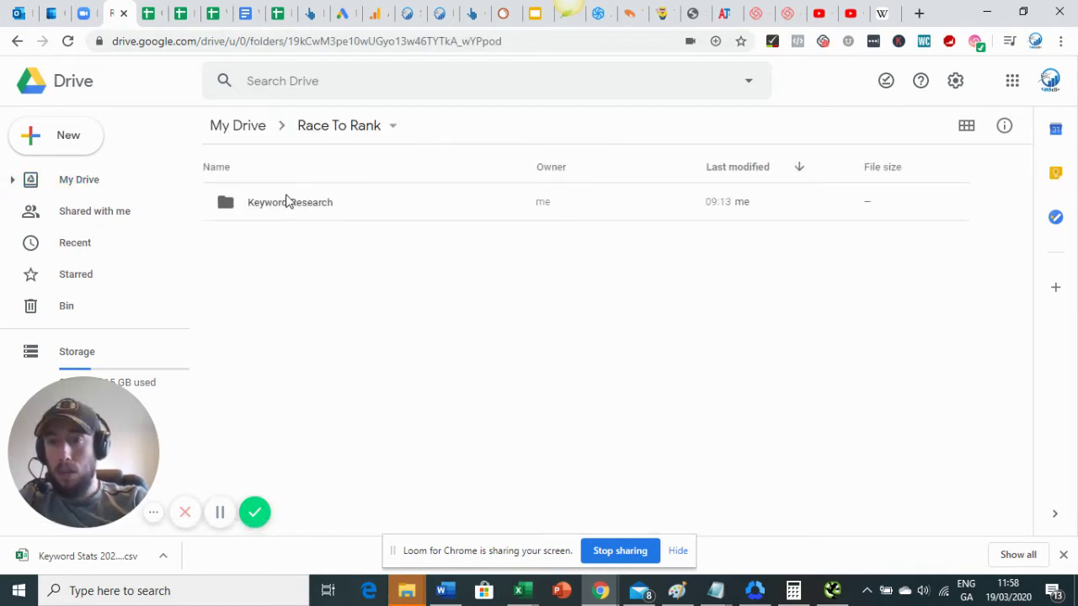
pyautogui.doubleClick(286, 202)
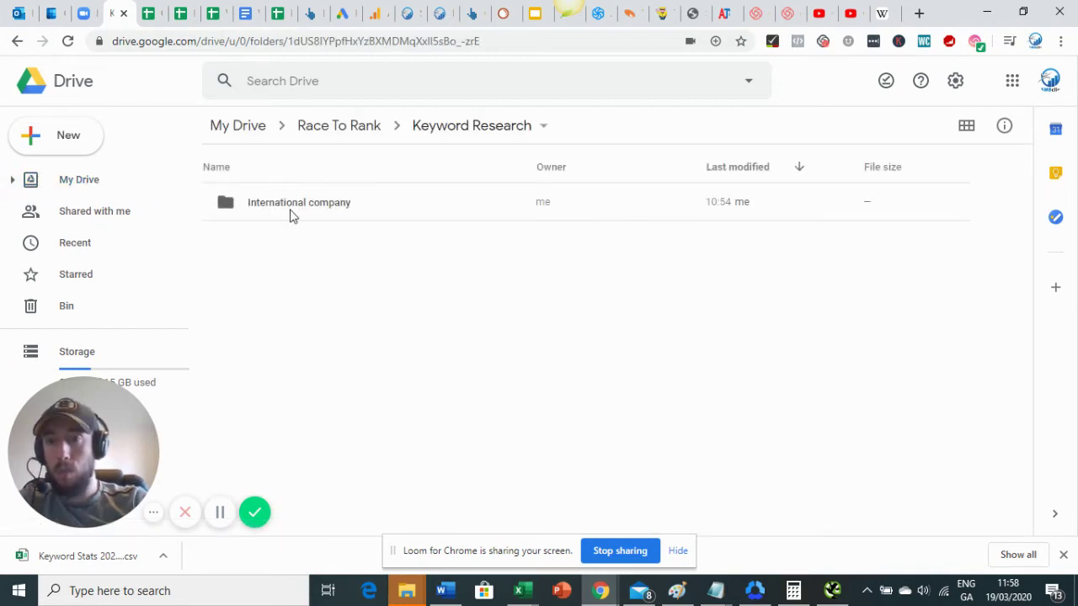
# - Create a new folder named "National company" in the Keyword Research folder
pyautogui.click(31, 137)
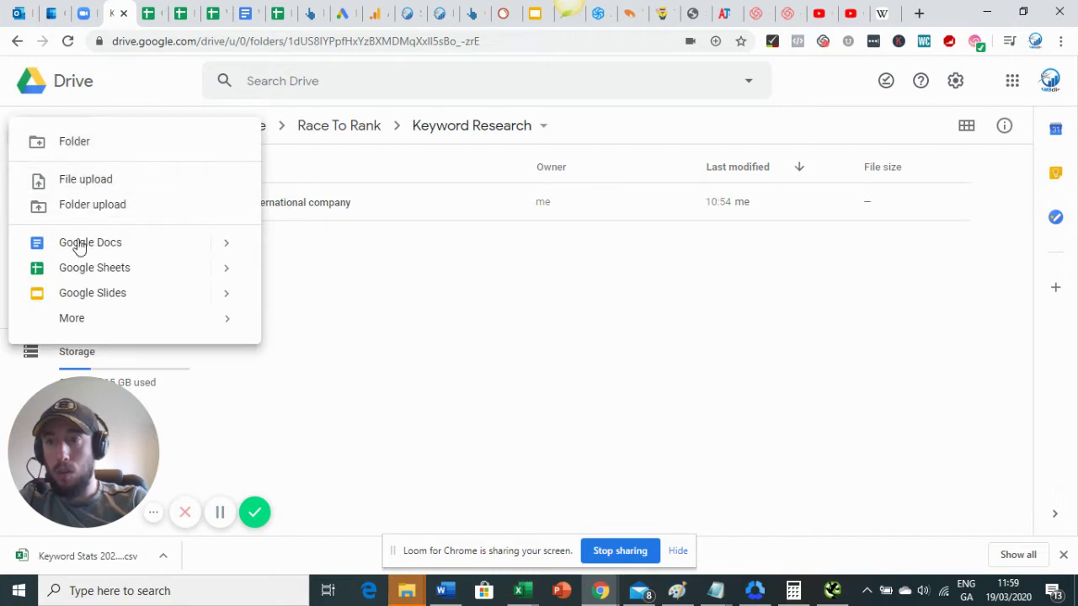
pyautogui.click(96, 145)
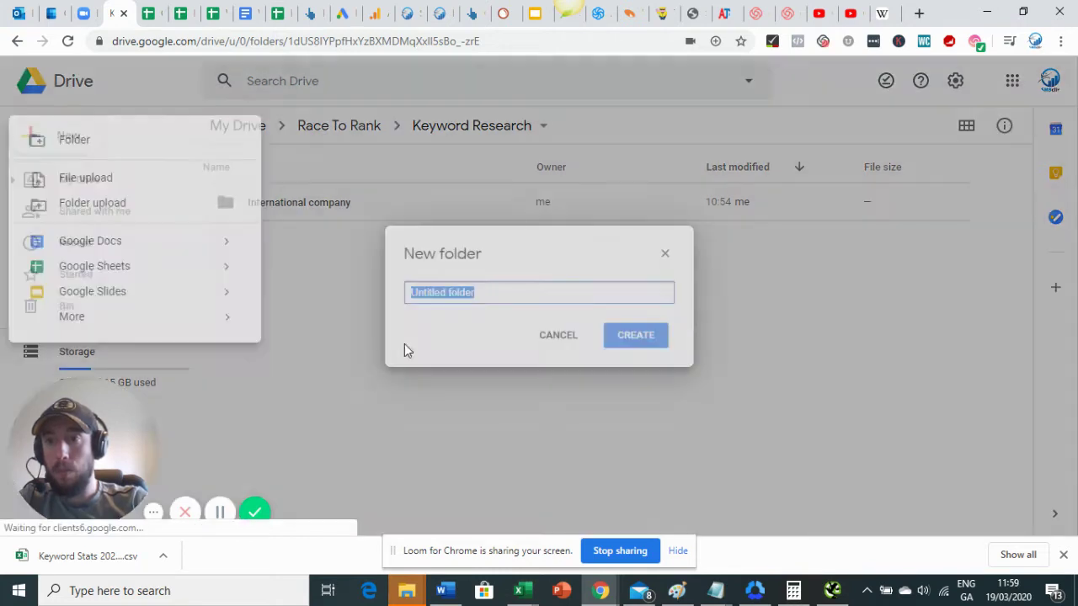
pyautogui.write('National')
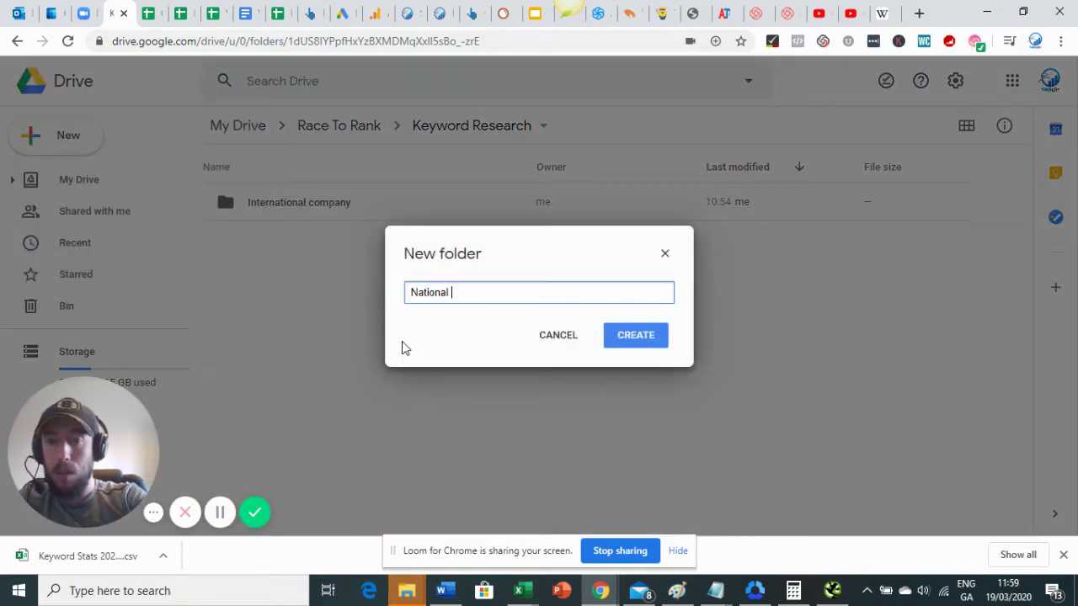
pyautogui.write(' company')
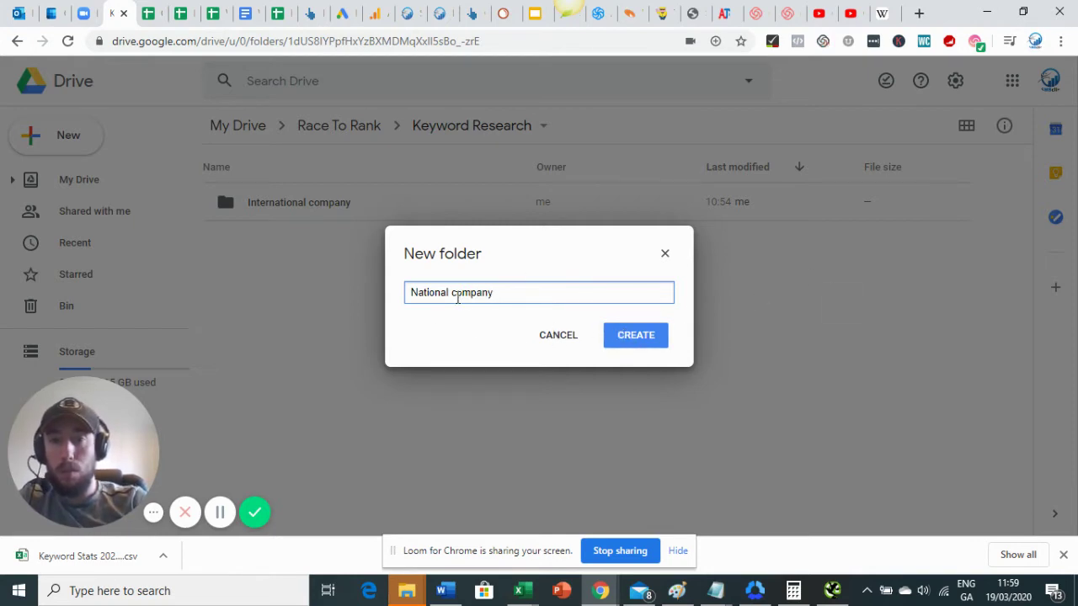
pyautogui.click(623, 339)
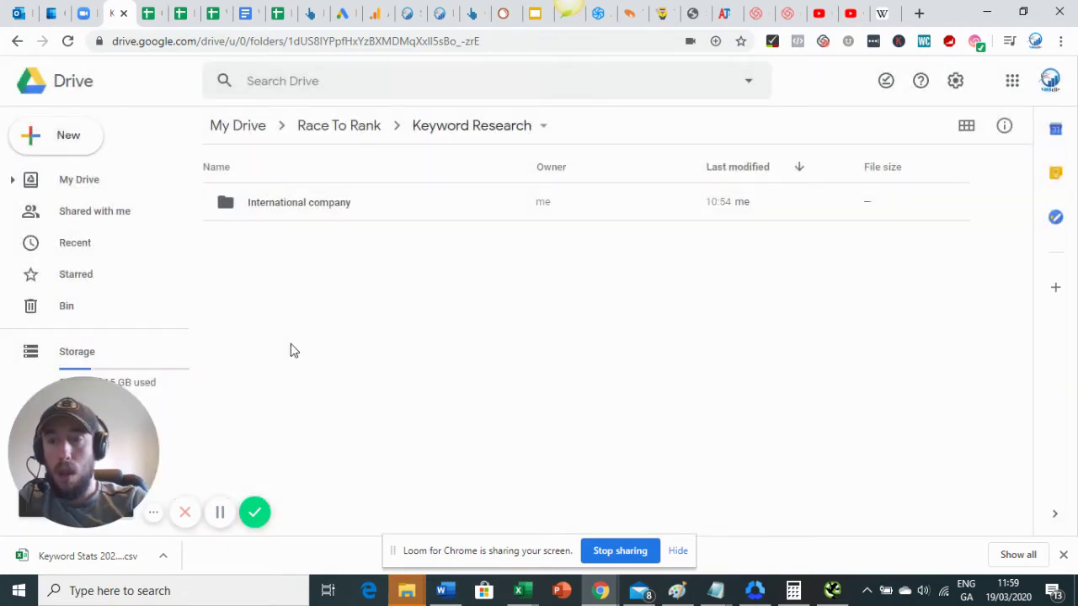
# - Create a blank Google Sheets spreadsheet inside the National company folder
pyautogui.doubleClick(264, 204)
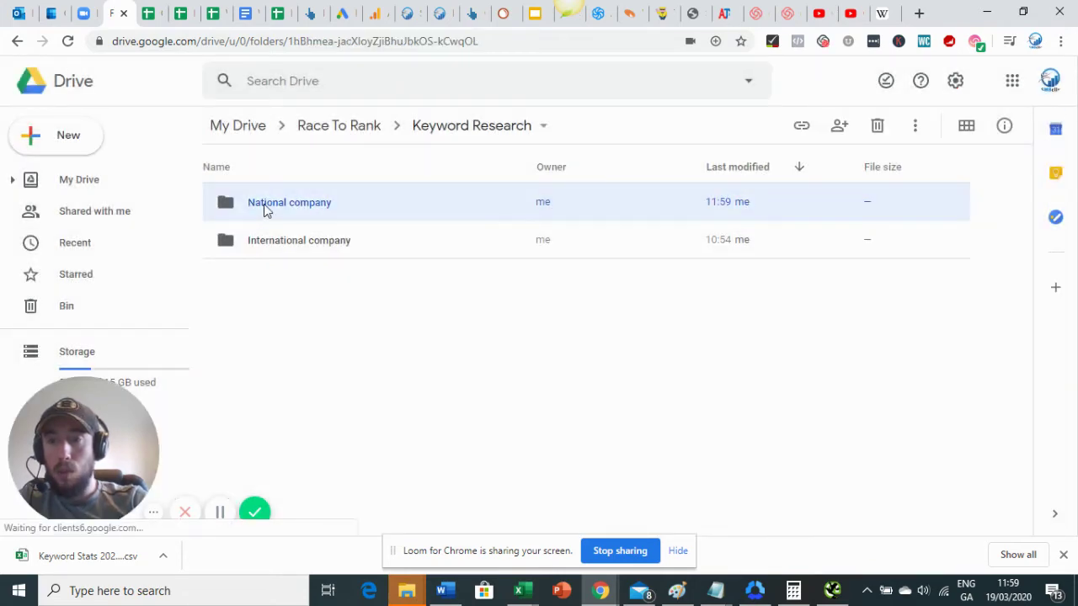
pyautogui.click(74, 148)
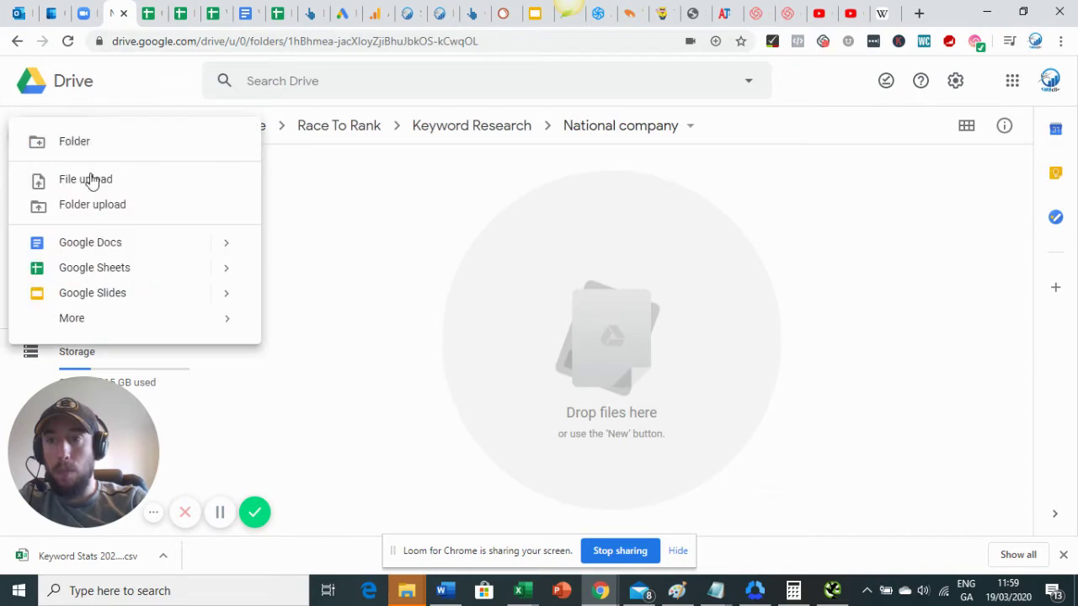
pyautogui.click(89, 267)
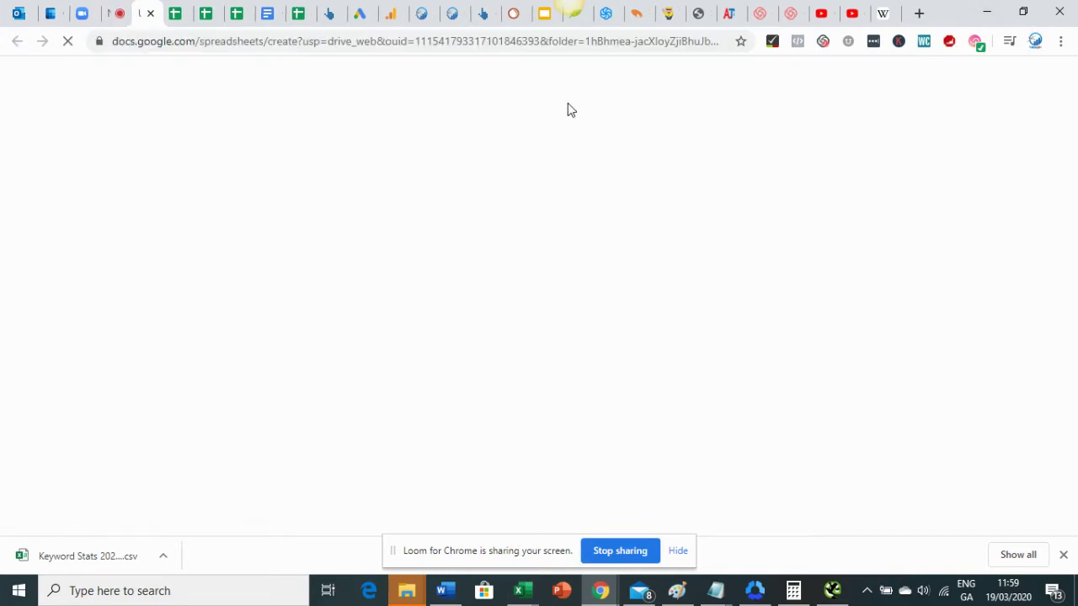
# - Return to Keyword Planner, open the downloaded Keyword Stats CSV in Excel and copy the entire sheet
pyautogui.click(360, 11)
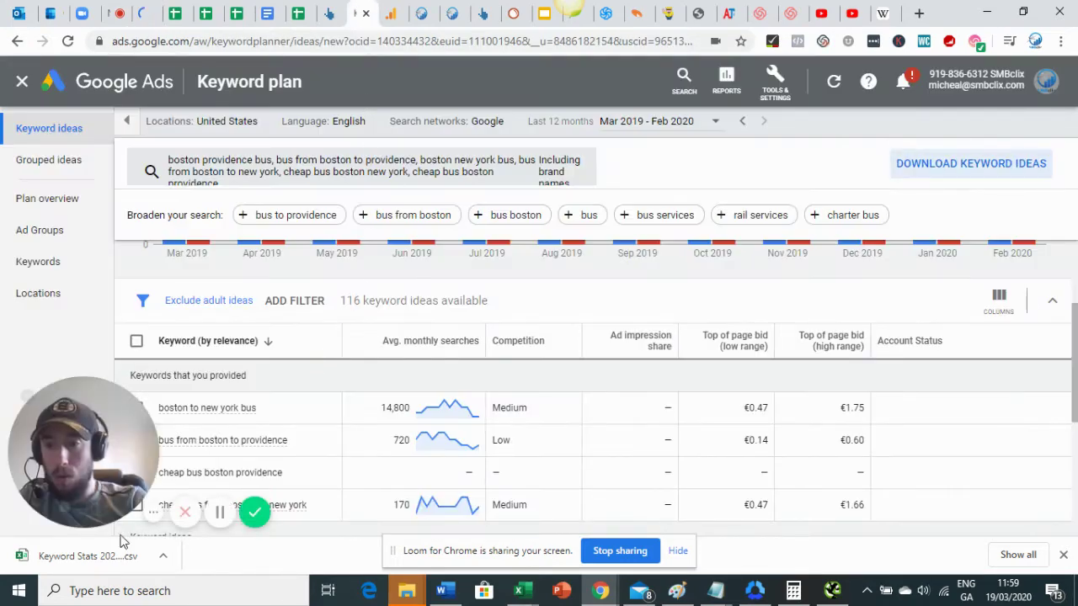
pyautogui.click(81, 556)
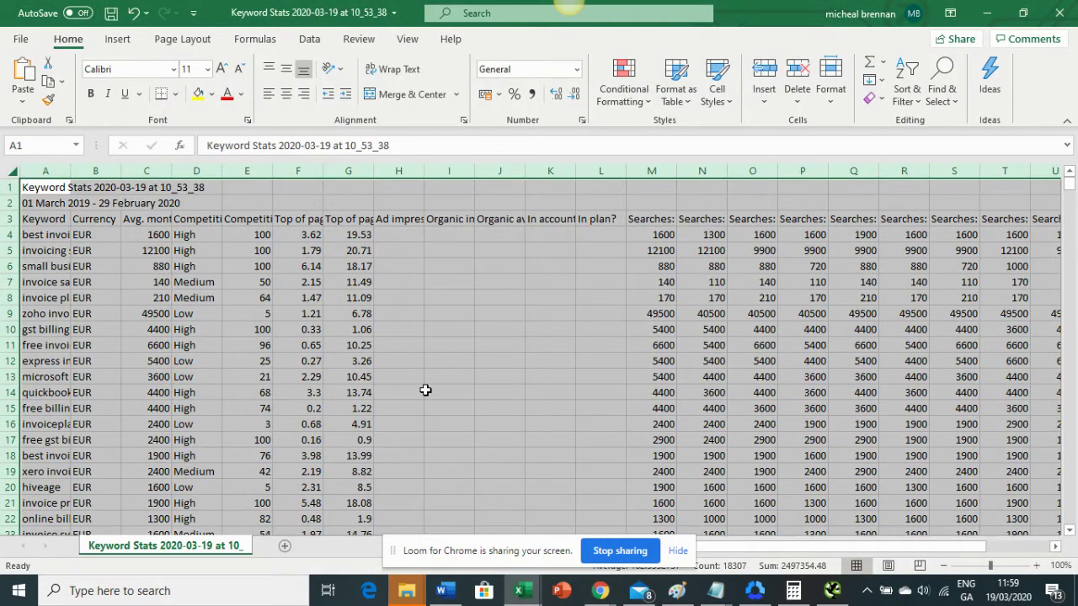
pyautogui.click(425, 390)
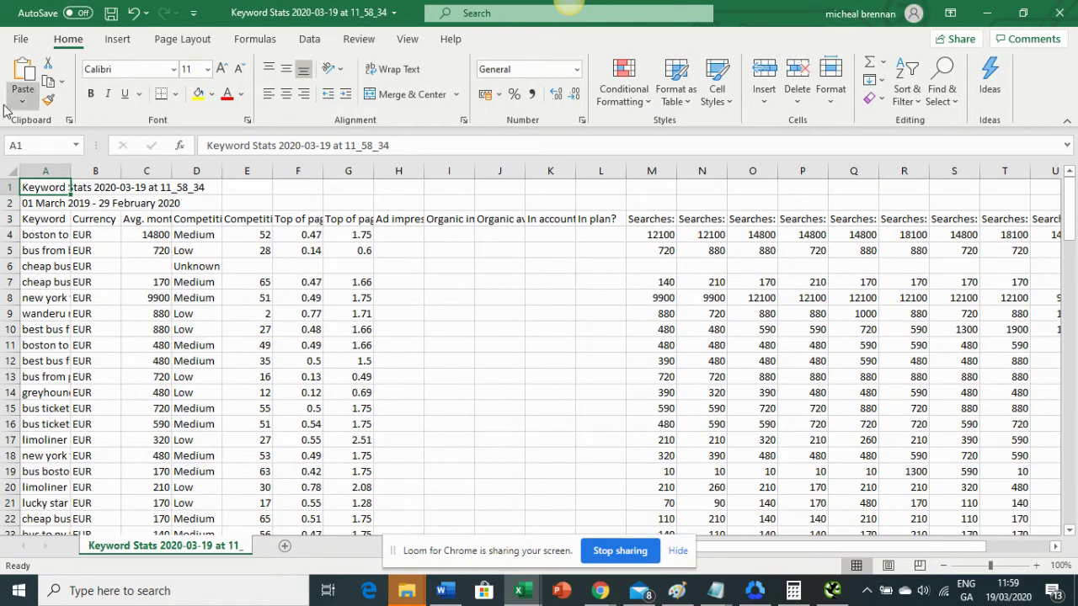
pyautogui.click(14, 172)
pyautogui.hotkey('ctrl', 'c')
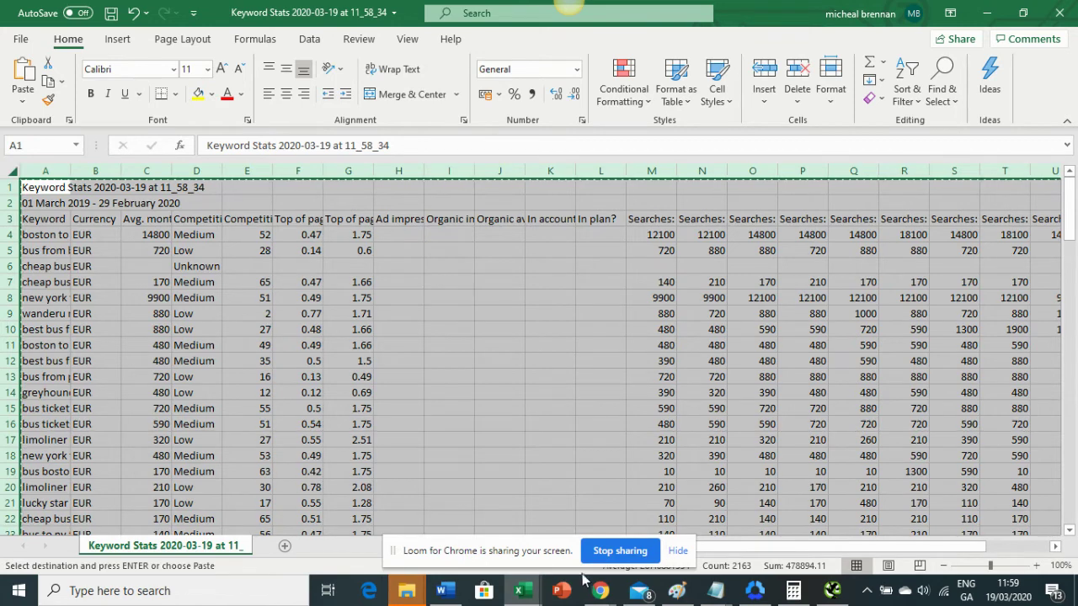
# - Switch back to the blank Google Sheets spreadsheet in Chrome and paste the copied keyword data starting at cell A1
pyautogui.moveTo(601, 590)
pyautogui.click(439, 533)
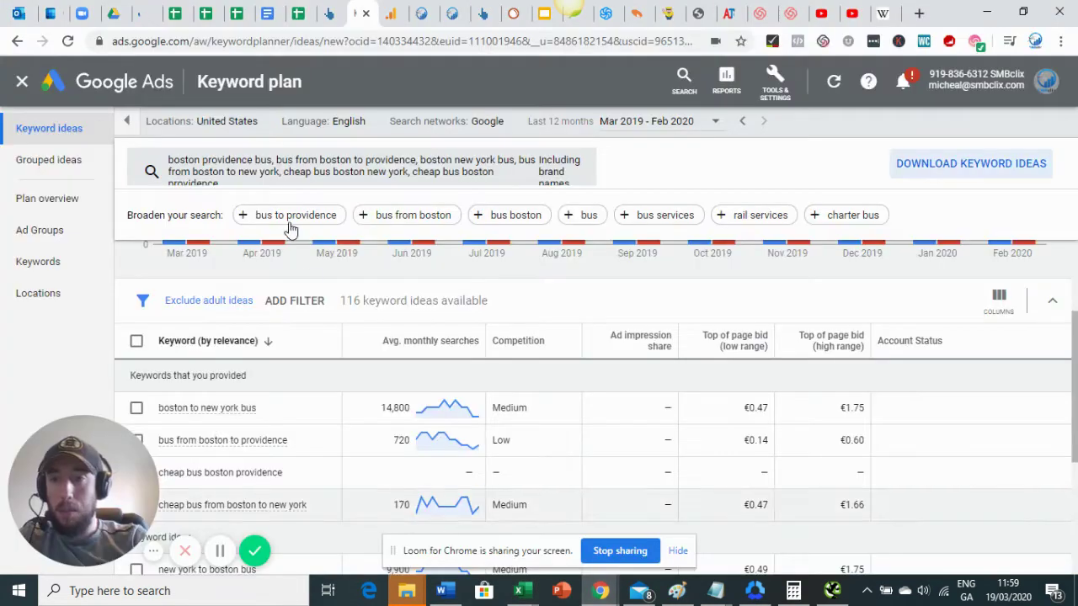
pyautogui.click(142, 6)
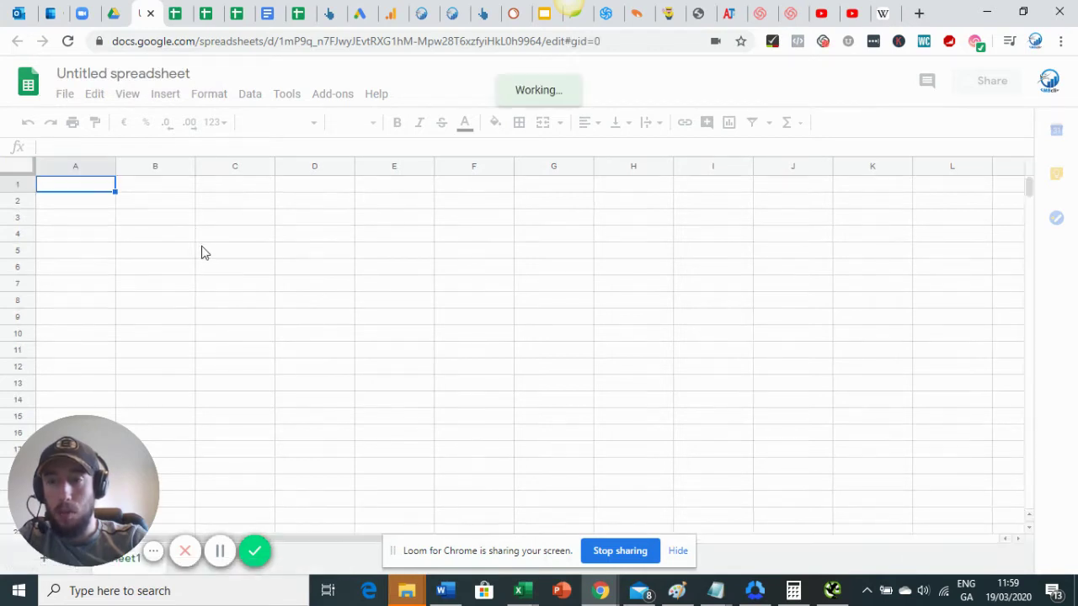
pyautogui.press('Down')
pyautogui.press('Right')
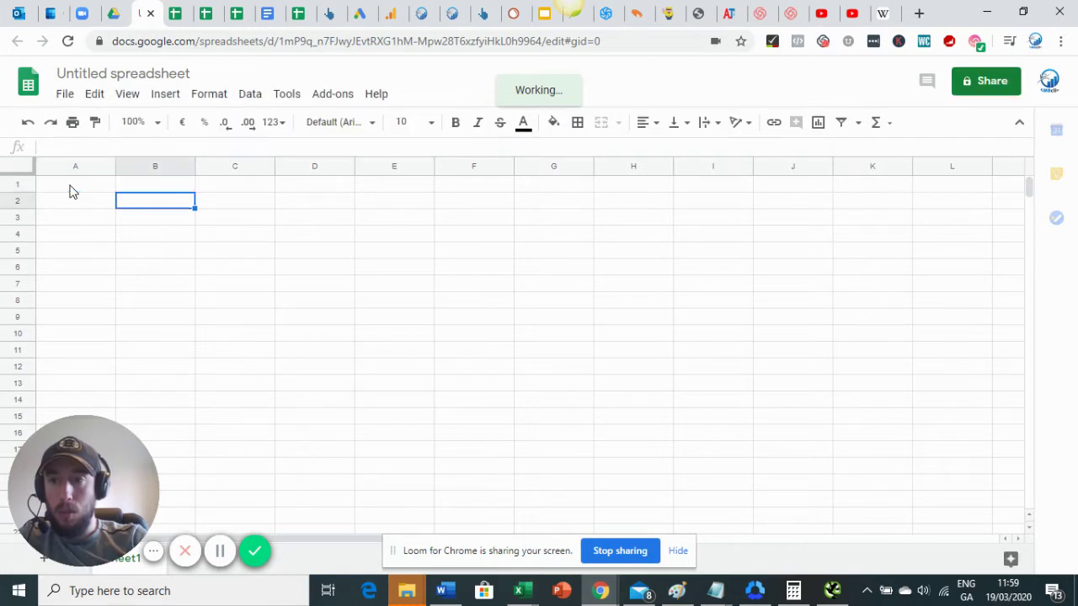
pyautogui.click(72, 189)
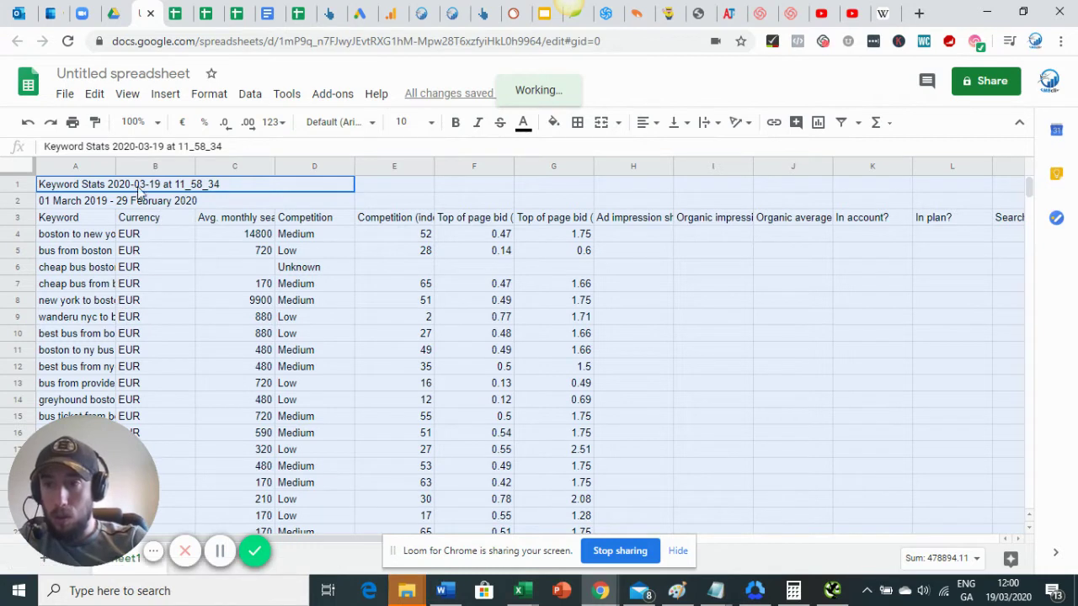
# - Rename the spreadsheet "National bus company" and widen column A enough to show the full keywords
pyautogui.click(110, 75)
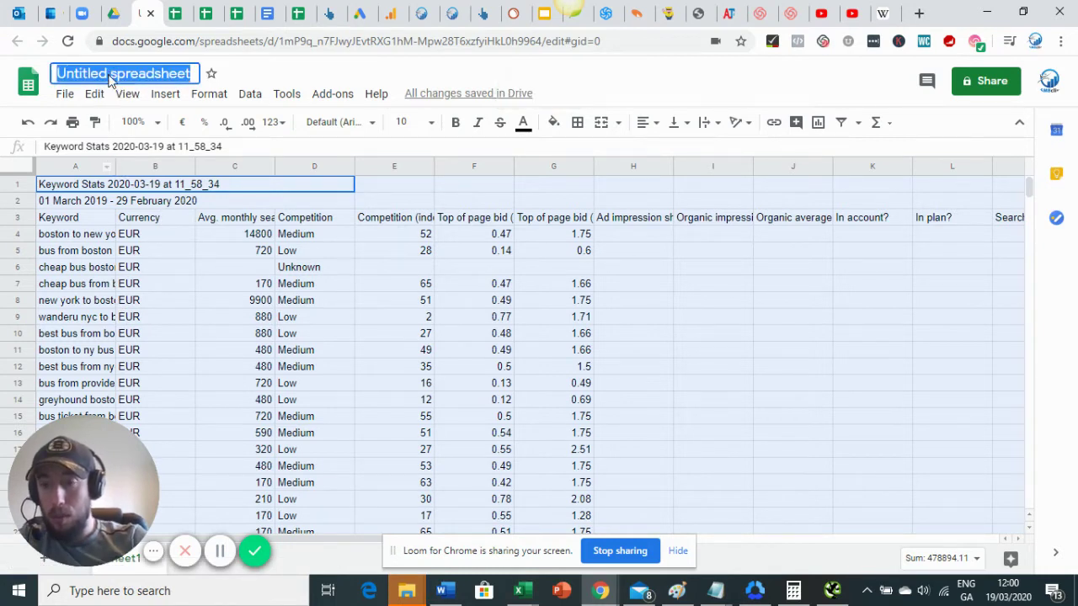
pyautogui.write('National')
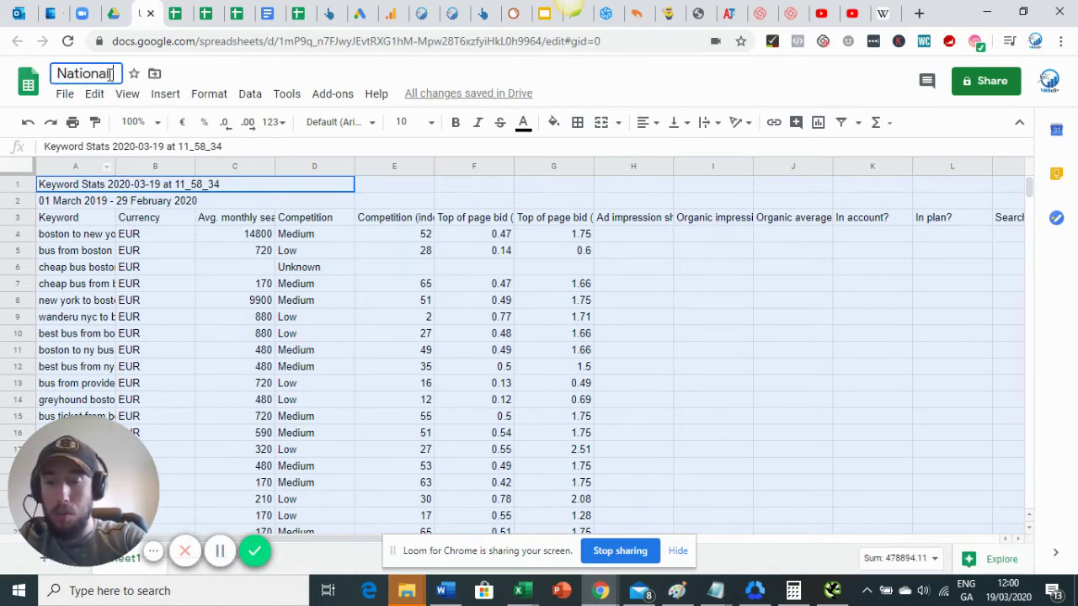
pyautogui.write(' bus company')
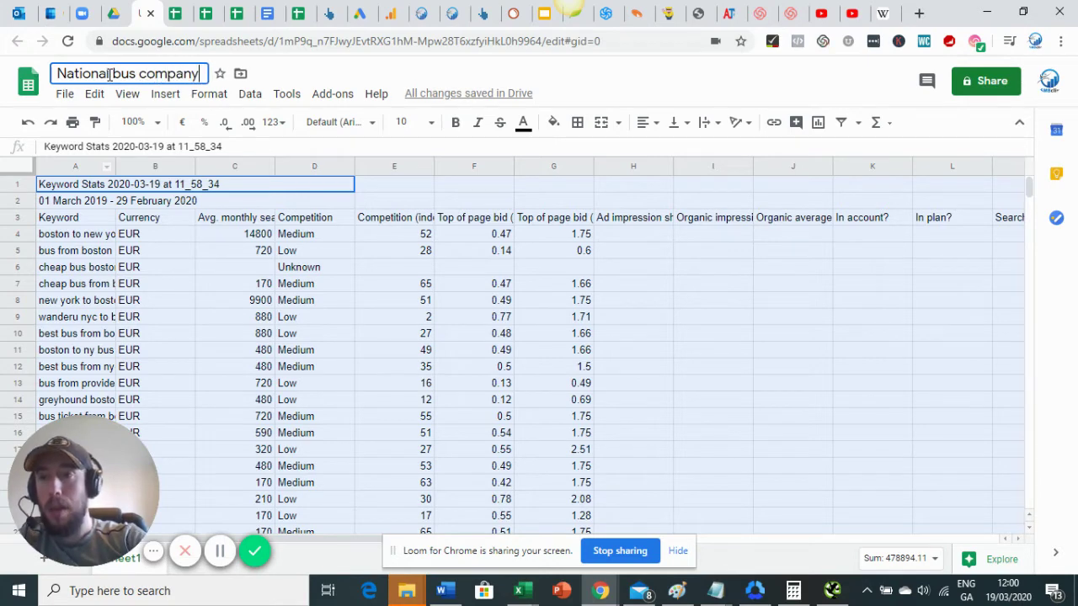
pyautogui.click(256, 236)
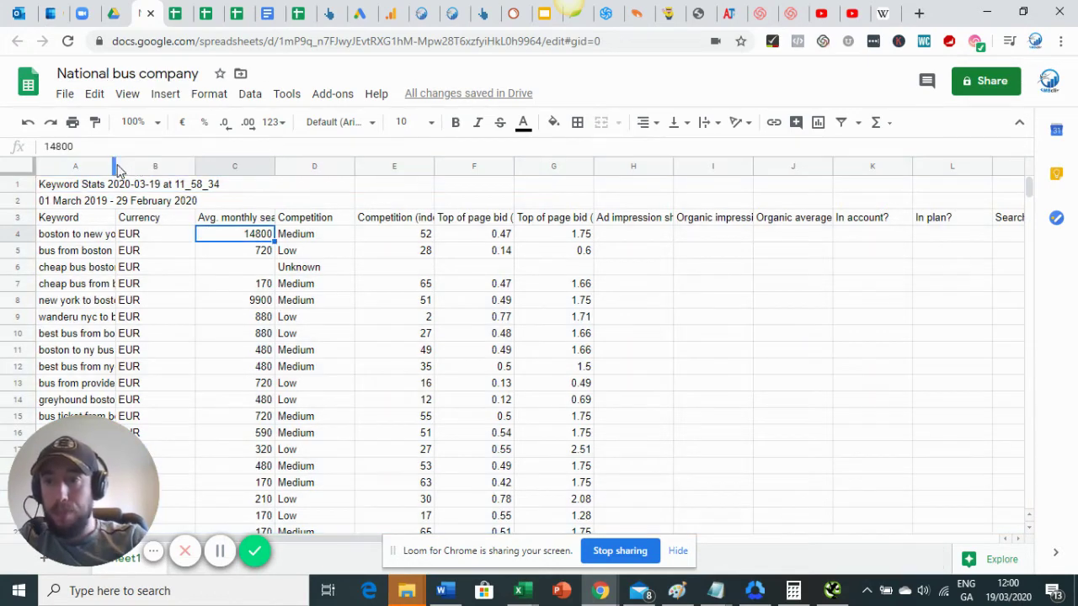
pyautogui.moveTo(115, 164); pyautogui.dragTo(288, 164)
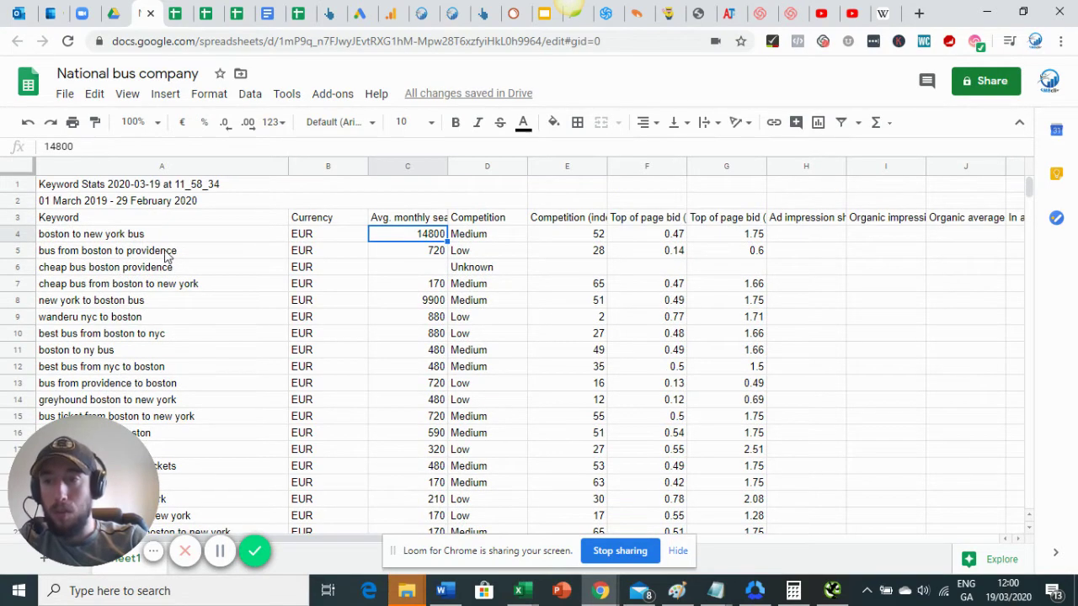
pyautogui.moveTo(116, 468); pyautogui.dragTo(337, 459)
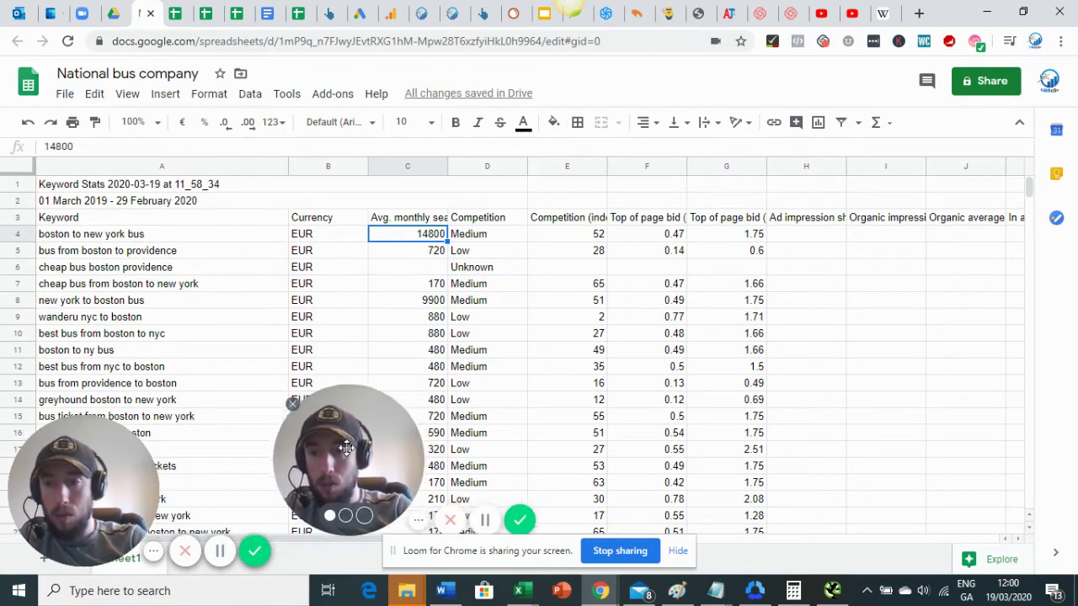
pyautogui.moveTo(276, 413); pyautogui.dragTo(604, 411)
pyautogui.click(621, 398)
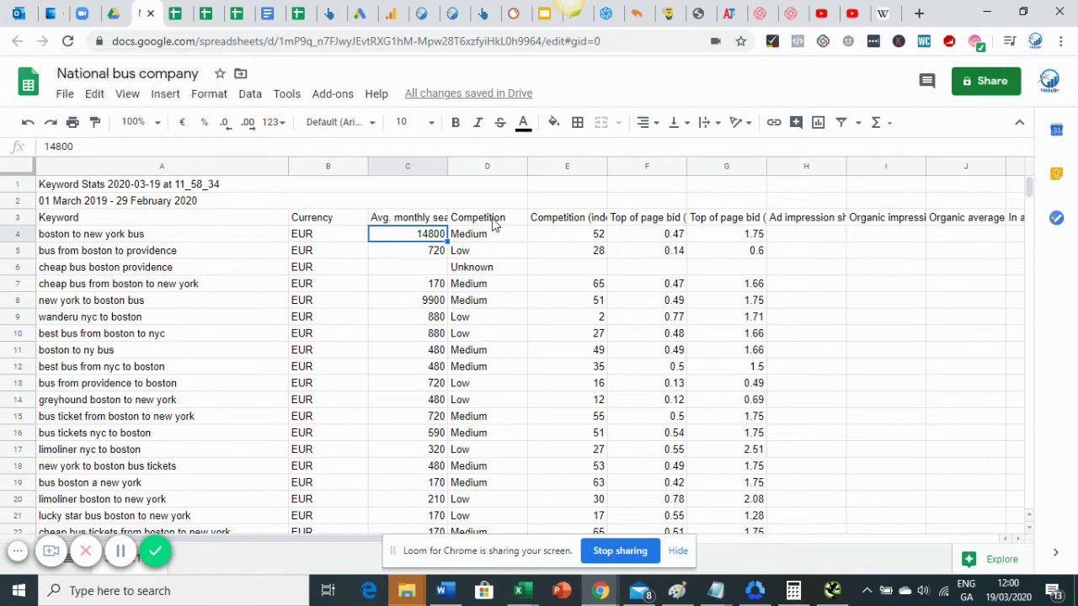
# - Delete columns D through Z, from Competition to the end of the sheet
pyautogui.moveTo(481, 174); pyautogui.dragTo(959, 170)
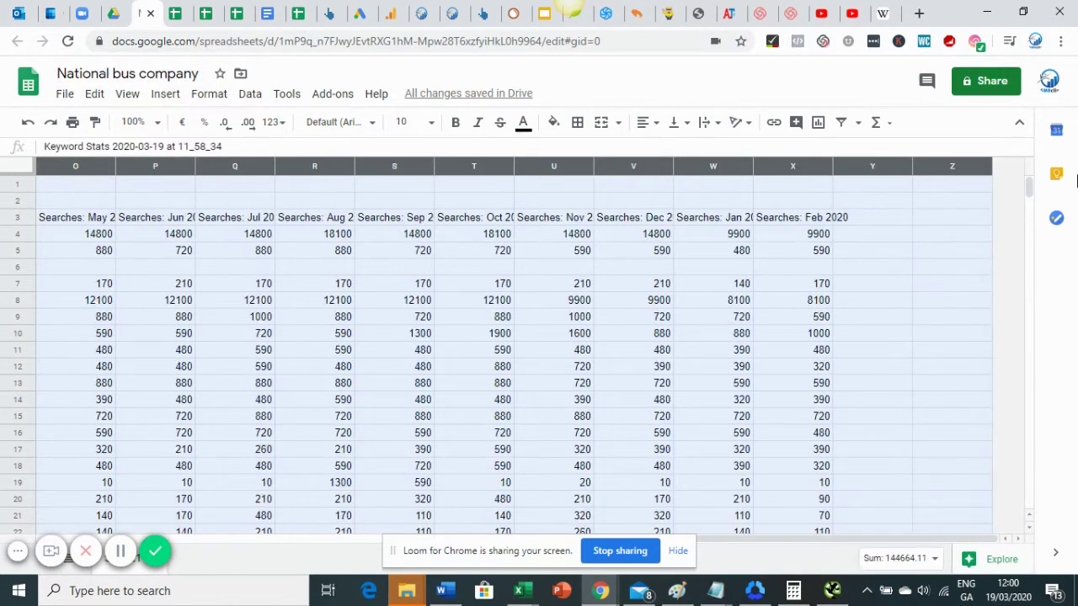
pyautogui.rightClick(615, 163)
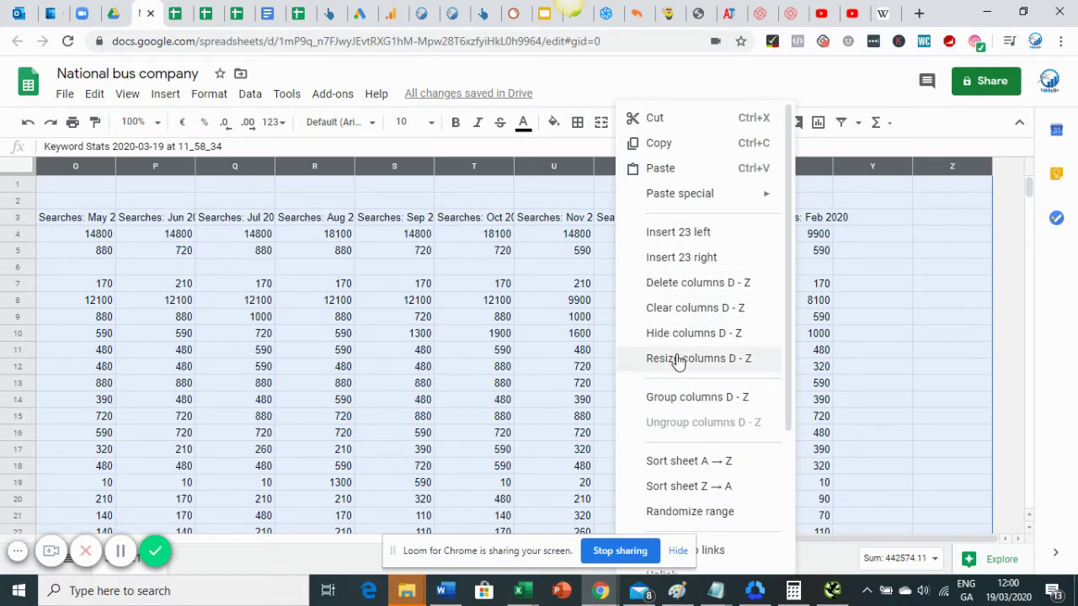
pyautogui.scroll(-2, 676, 361)
pyautogui.scroll(2, 676, 360)
pyautogui.click(674, 282)
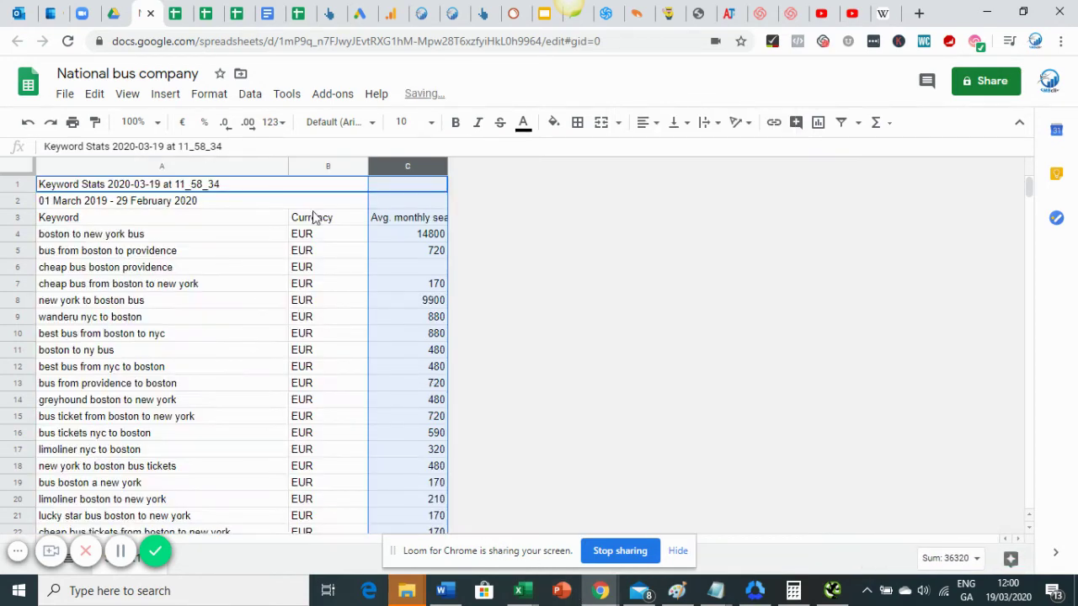
# - Delete the Currency column between the Keyword and Avg. monthly searches columns
pyautogui.click(299, 166)
pyautogui.rightClick(299, 166)
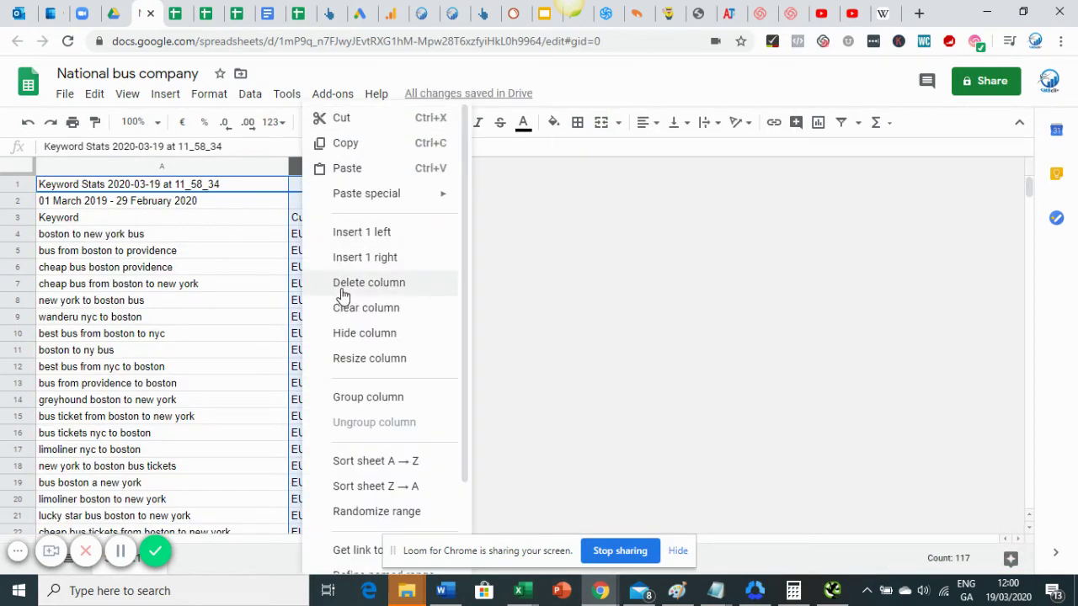
pyautogui.click(343, 291)
pyautogui.click(247, 385)
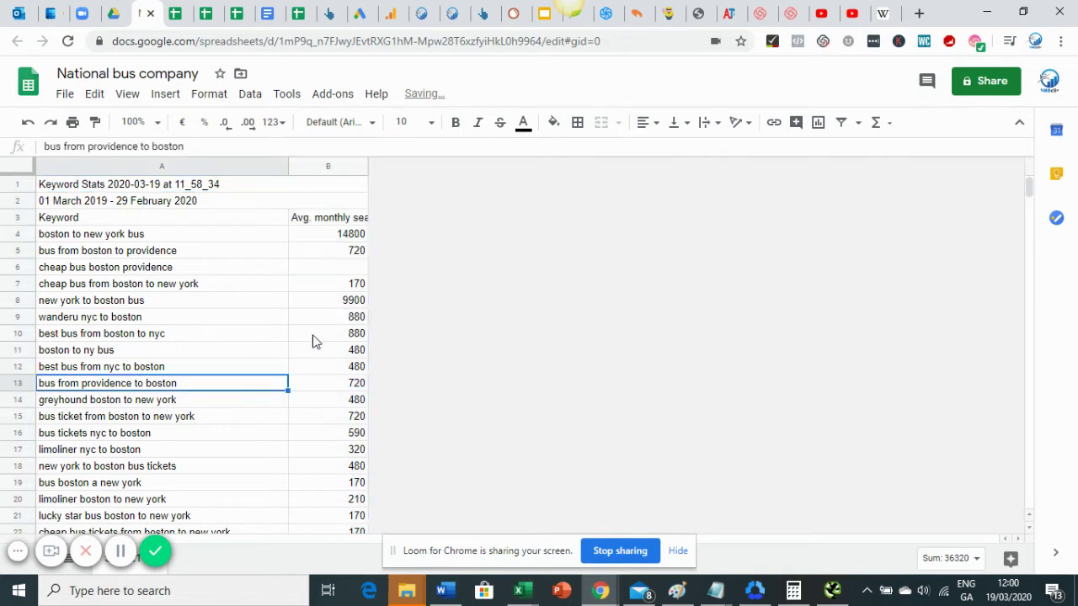
# - Insert four blank columns, C through F, after the Avg. monthly searches column
pyautogui.click(332, 171)
pyautogui.rightClick(332, 171)
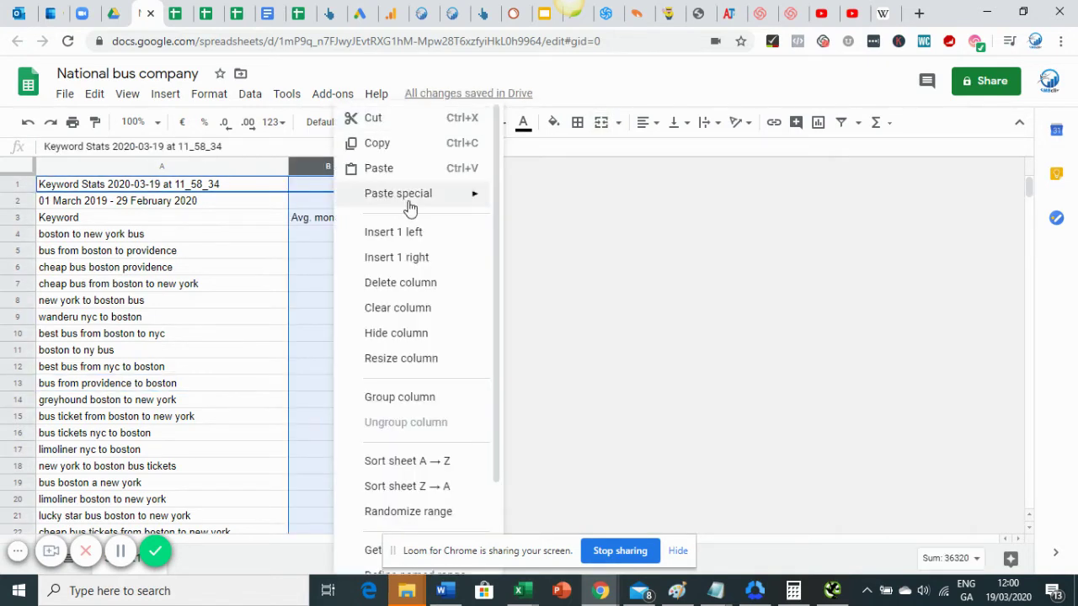
pyautogui.click(424, 258)
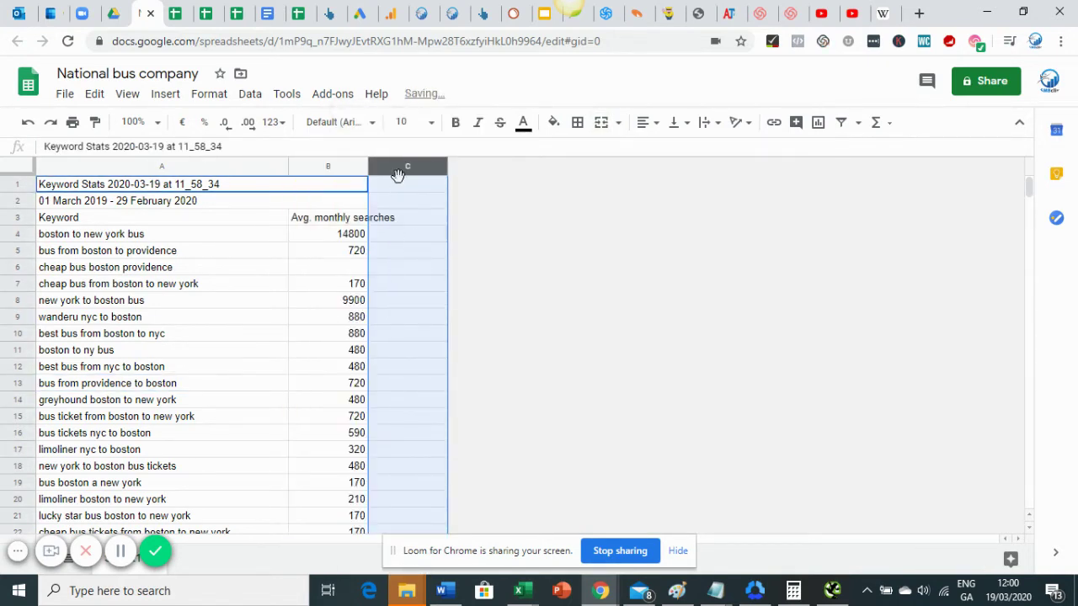
pyautogui.rightClick(397, 176)
pyautogui.click(445, 259)
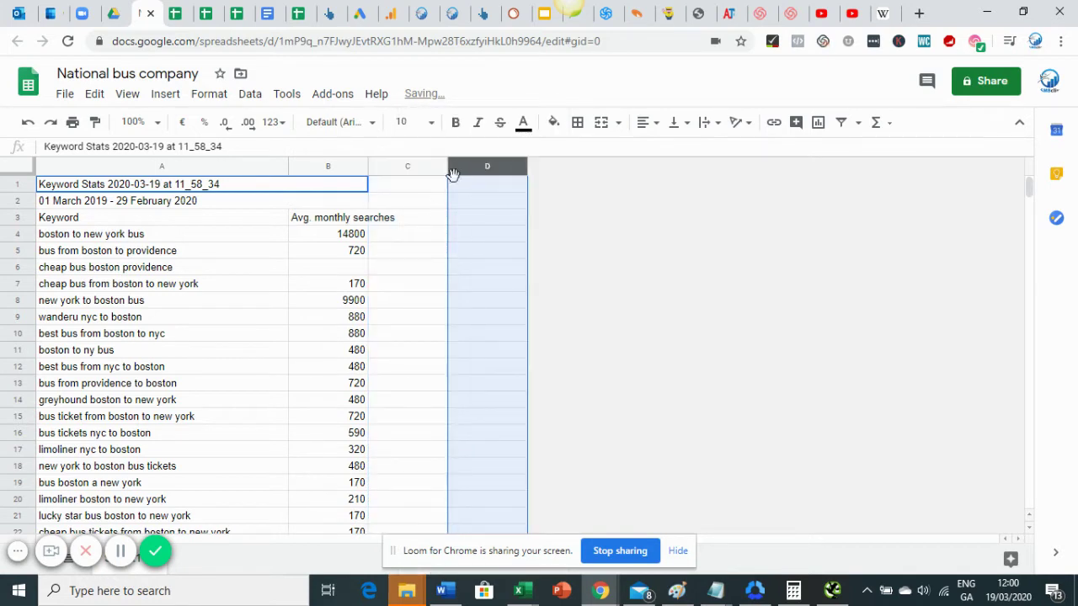
pyautogui.rightClick(453, 174)
pyautogui.click(515, 258)
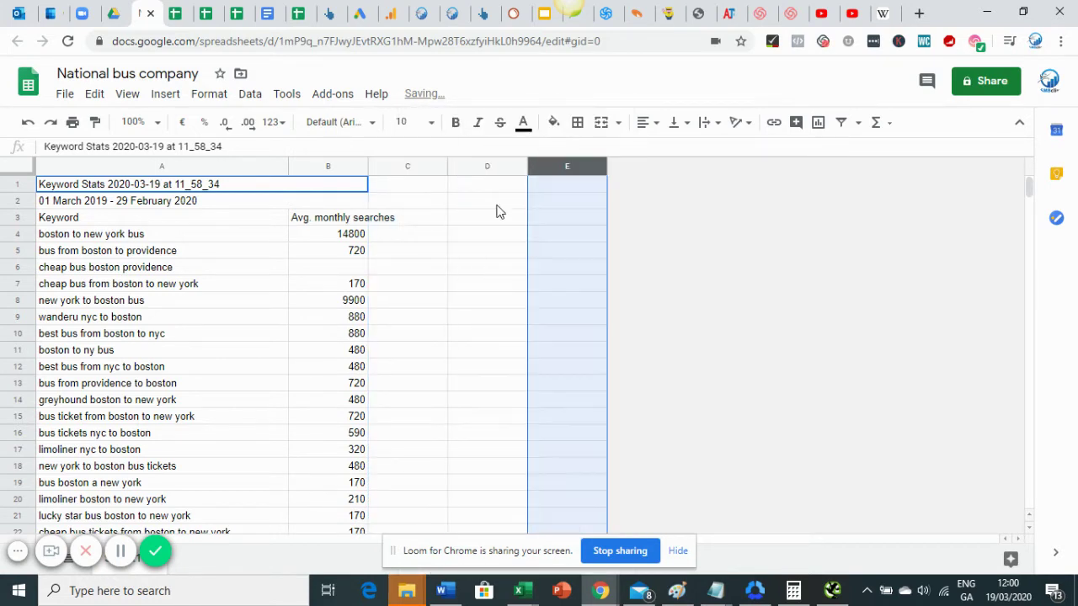
pyautogui.rightClick(546, 171)
pyautogui.click(628, 260)
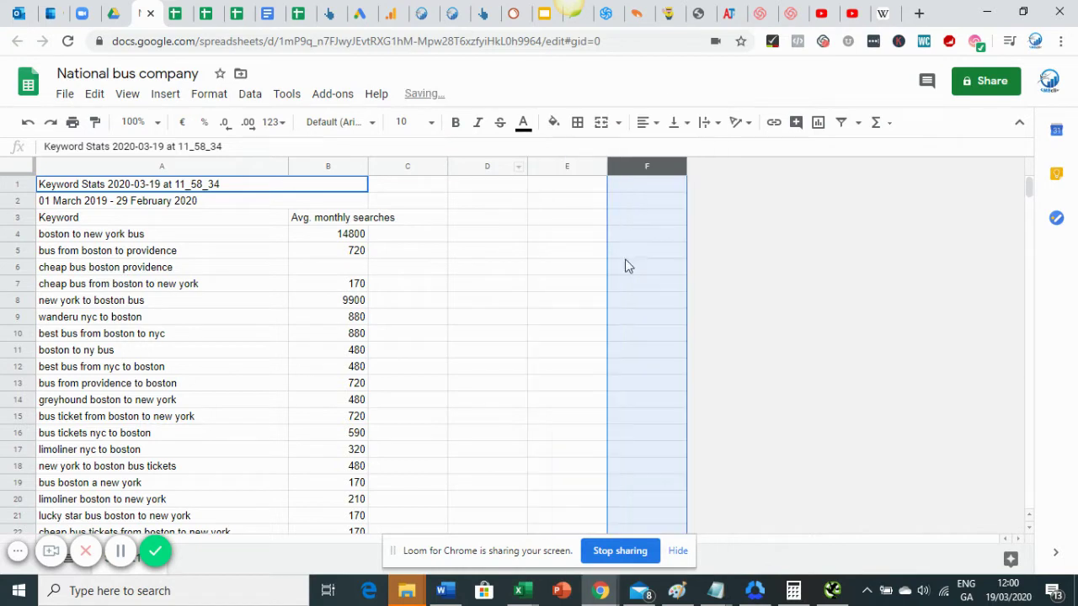
pyautogui.click(586, 290)
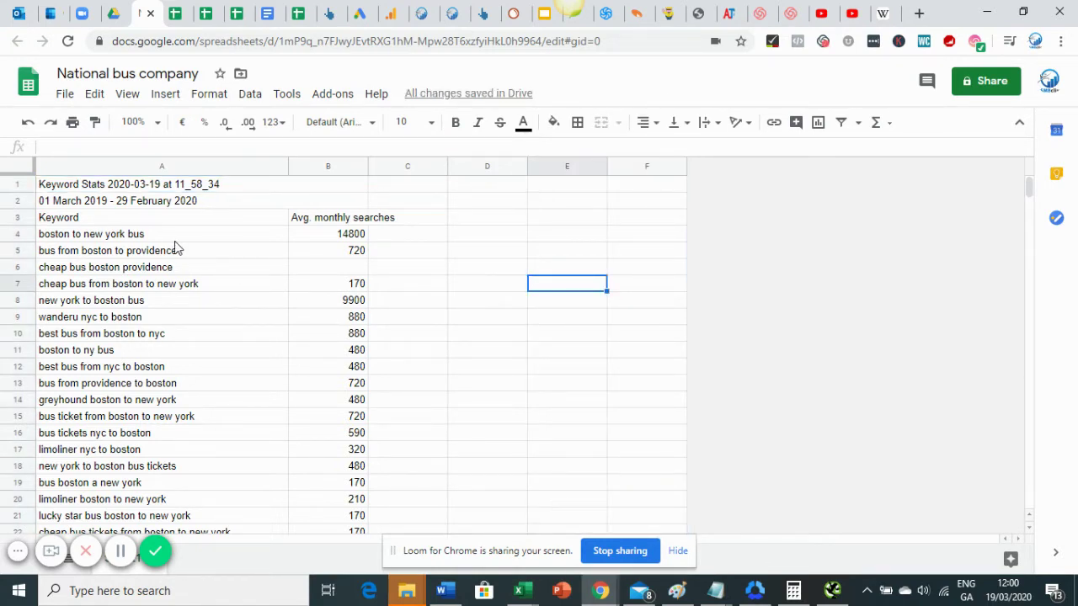
# - Fill the "boston to new york bus" and "bus from boston to providence" keywords and their search volumes with bright green
pyautogui.moveTo(168, 236); pyautogui.dragTo(312, 229)
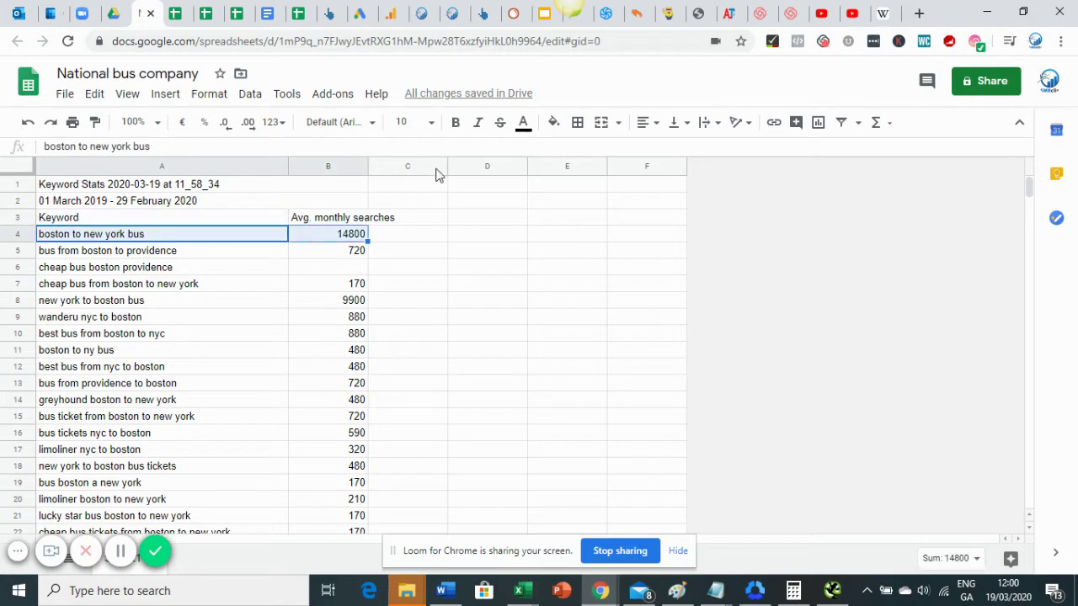
pyautogui.click(553, 122)
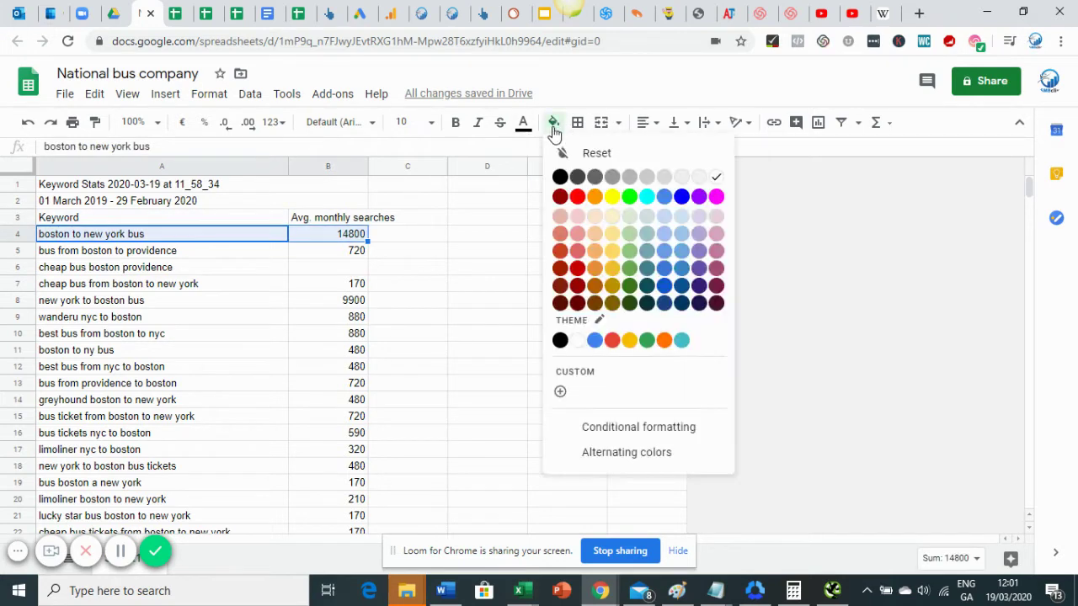
pyautogui.click(629, 197)
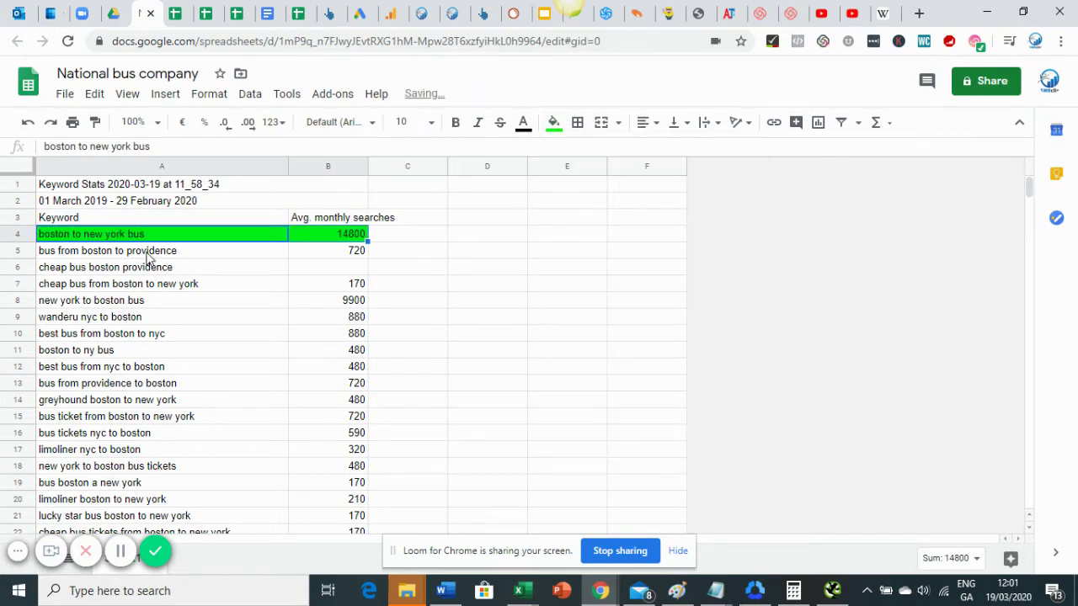
pyautogui.moveTo(148, 255); pyautogui.dragTo(306, 251)
pyautogui.click(554, 122)
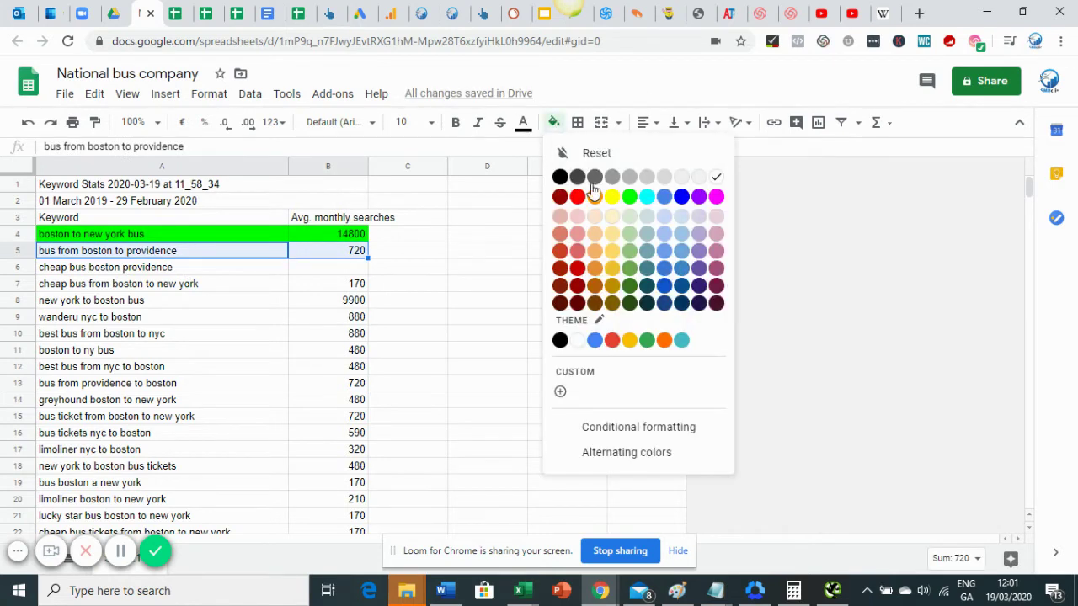
pyautogui.click(629, 198)
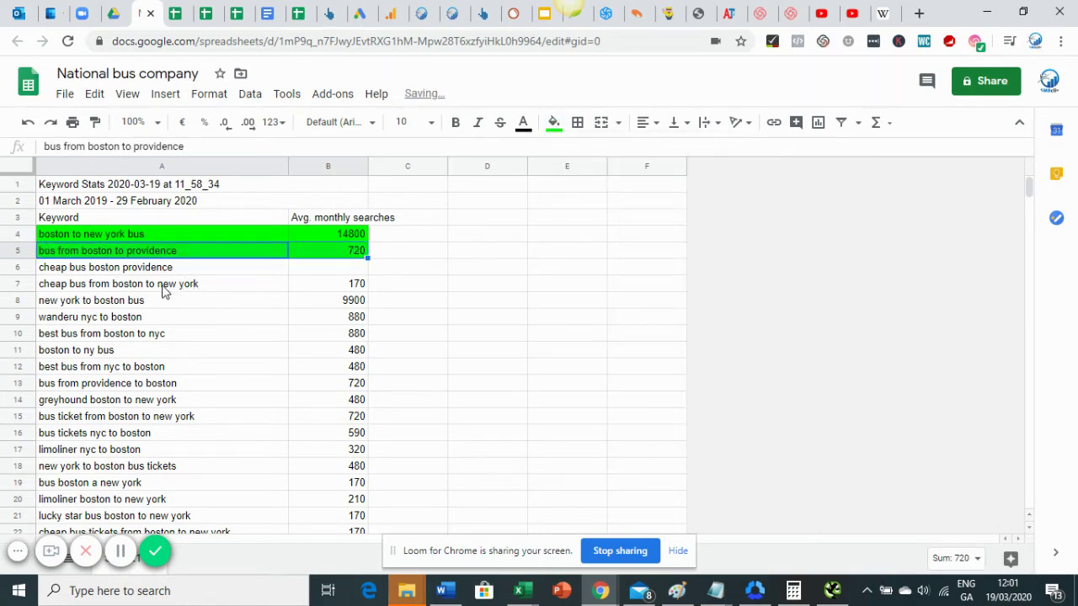
# - Highlight "cheap bus from boston to new york" and "new york to boston bus" with their search volumes in bright green
pyautogui.moveTo(164, 290); pyautogui.dragTo(306, 286)
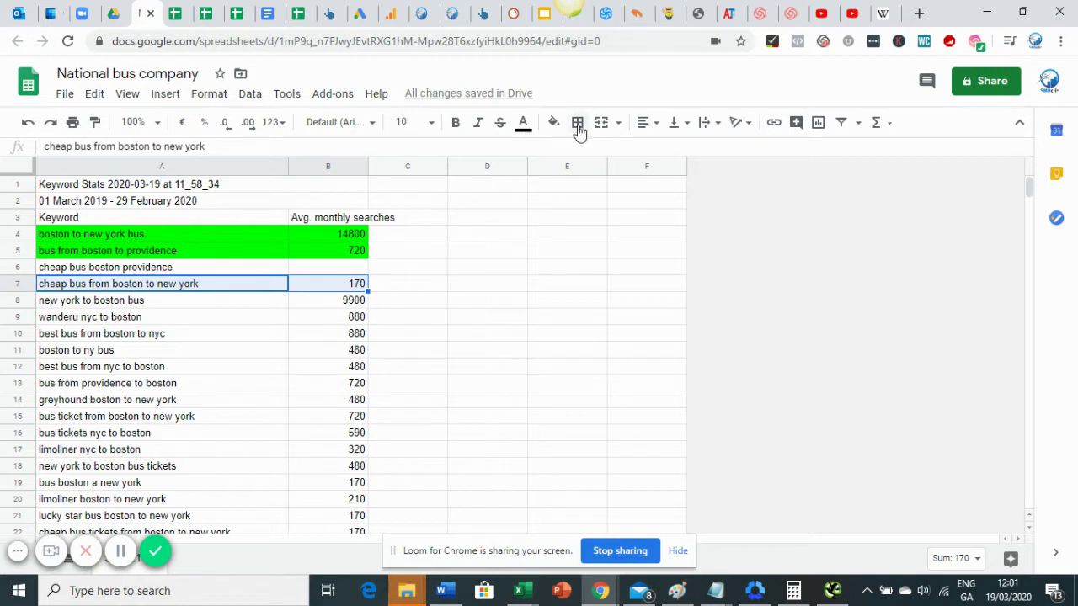
pyautogui.click(554, 122)
pyautogui.click(623, 200)
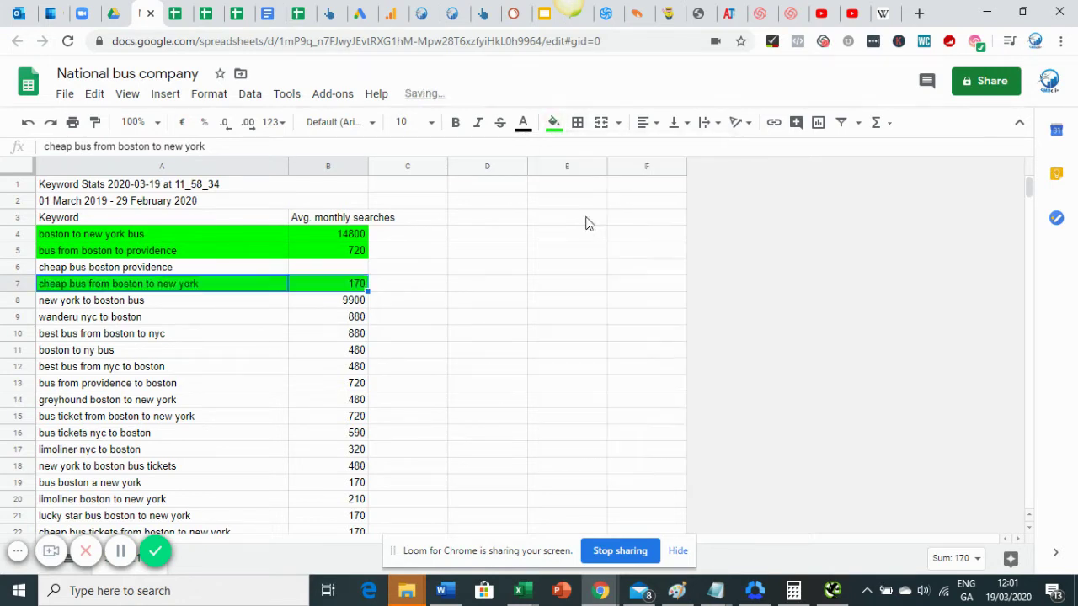
pyautogui.moveTo(174, 303); pyautogui.dragTo(354, 301)
pyautogui.click(556, 125)
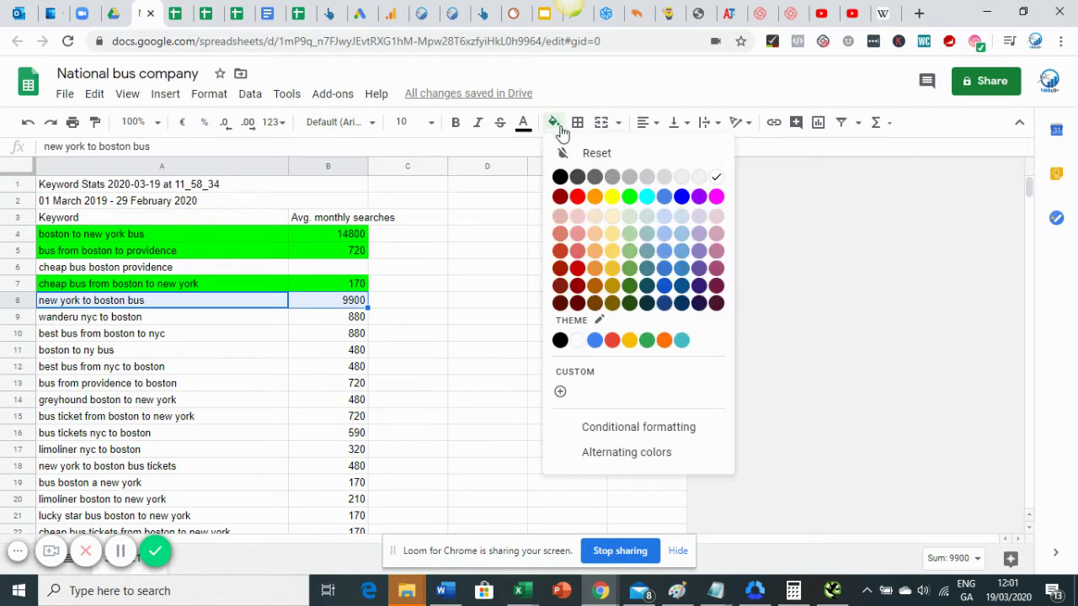
pyautogui.click(630, 198)
pyautogui.click(141, 318)
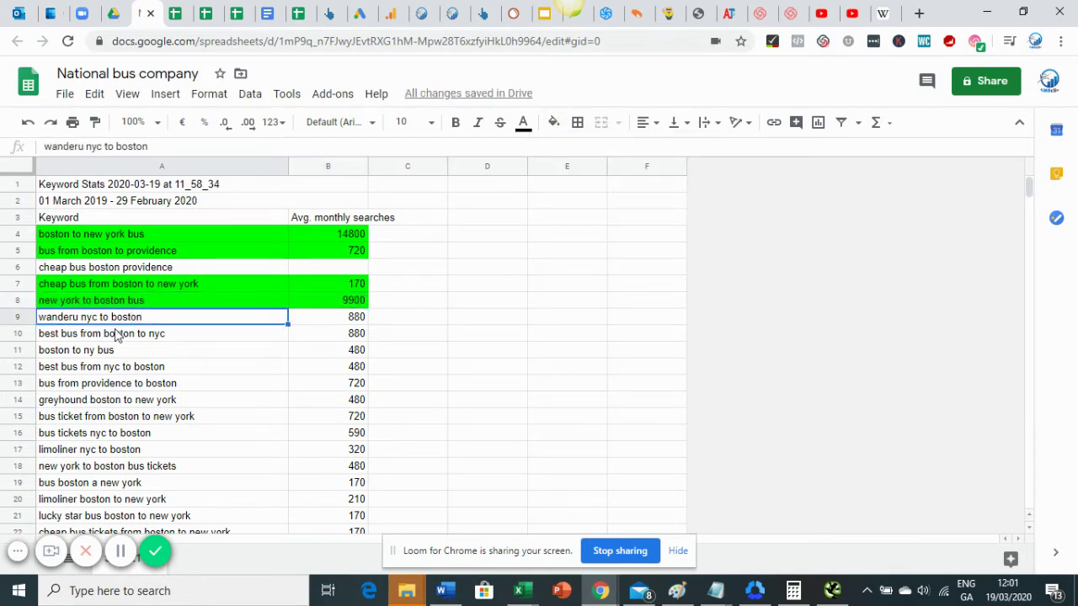
# - Apply the bright green fill to "best bus from boston to nyc" and "boston to ny bus" with their search volumes
pyautogui.moveTo(114, 337); pyautogui.dragTo(334, 331)
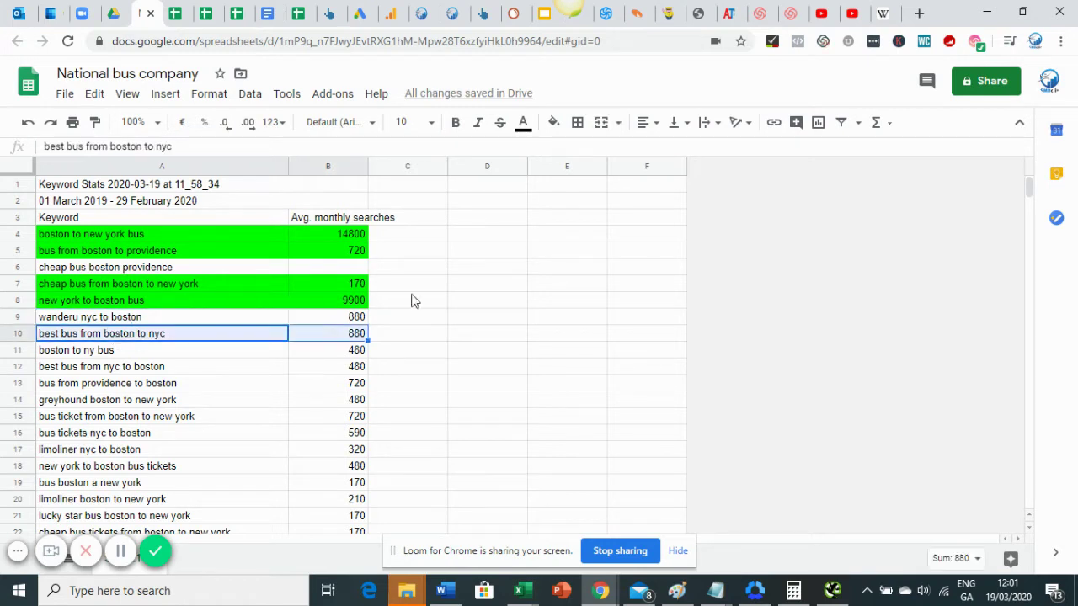
pyautogui.click(559, 124)
pyautogui.click(629, 196)
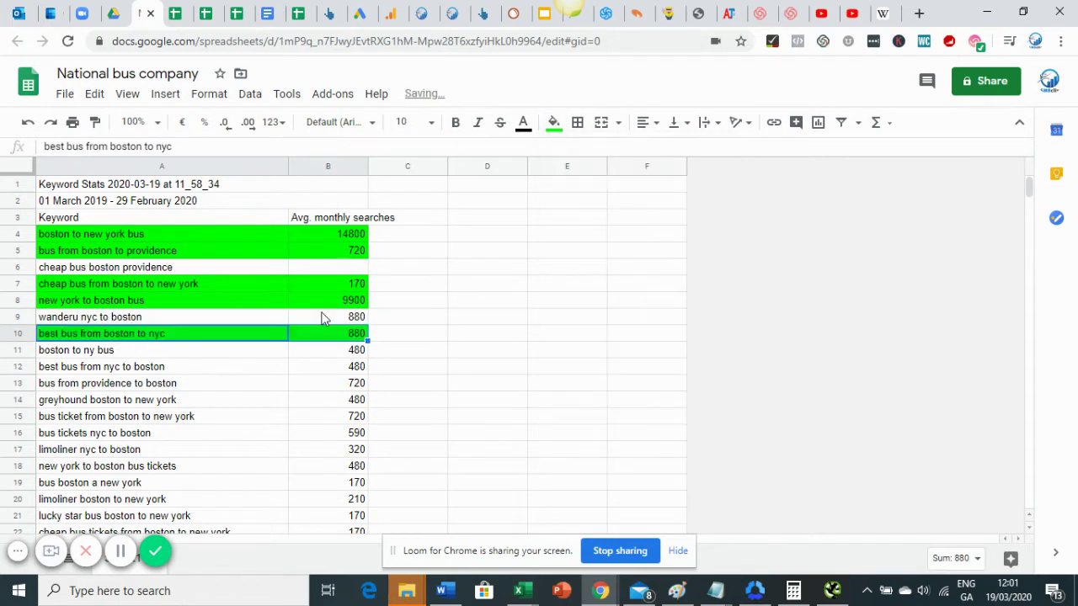
pyautogui.scroll(-1, 308, 307)
pyautogui.moveTo(150, 319); pyautogui.dragTo(356, 317)
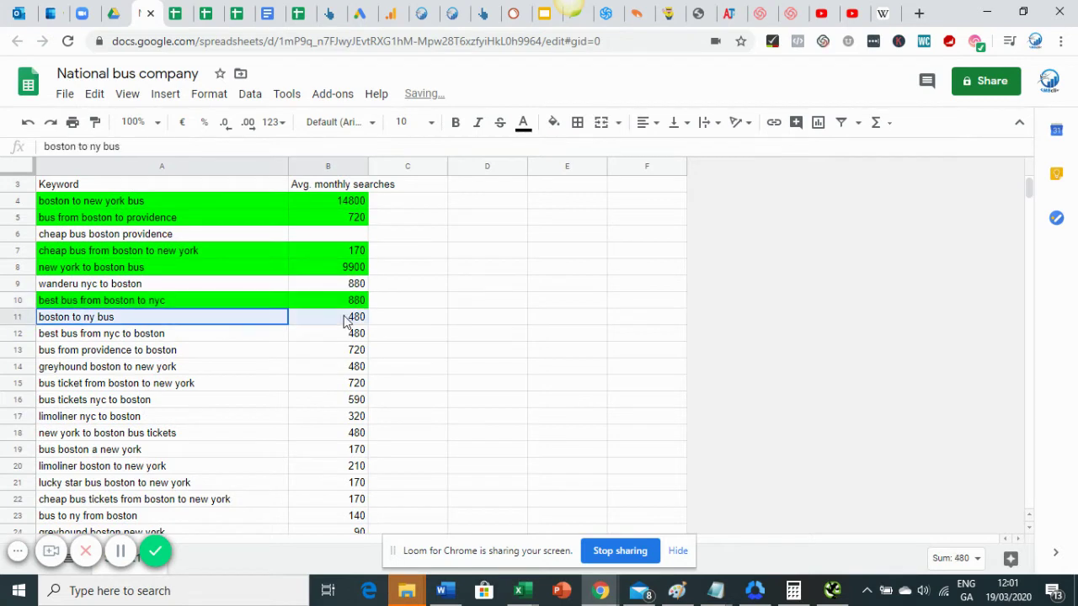
pyautogui.click(553, 123)
pyautogui.click(630, 196)
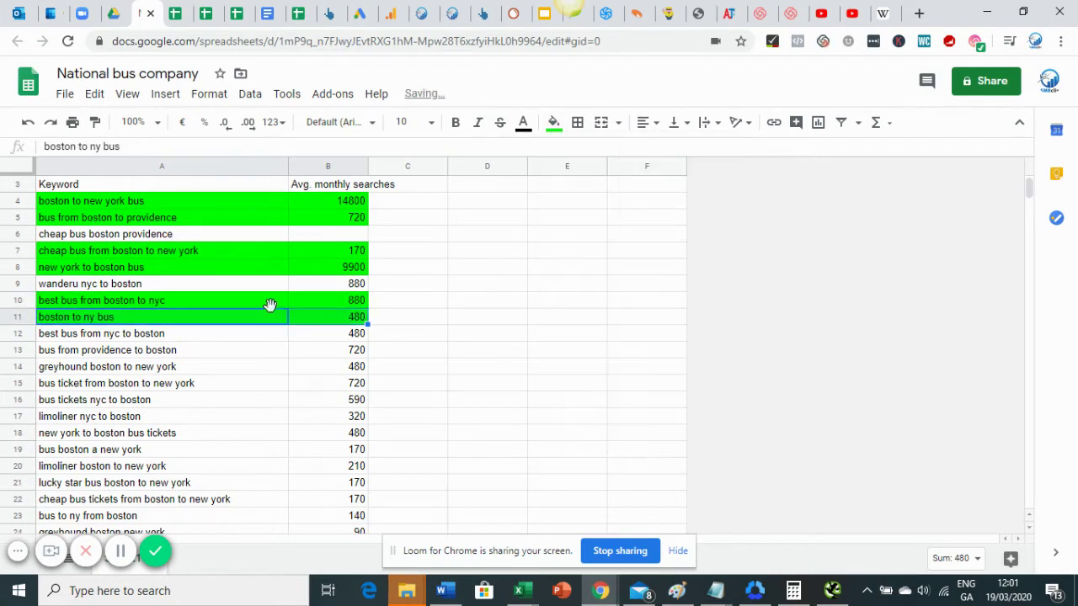
# - Color "best bus from nyc to boston" and "bus from providence to boston" with their search volumes bright green
pyautogui.moveTo(128, 341); pyautogui.dragTo(329, 337)
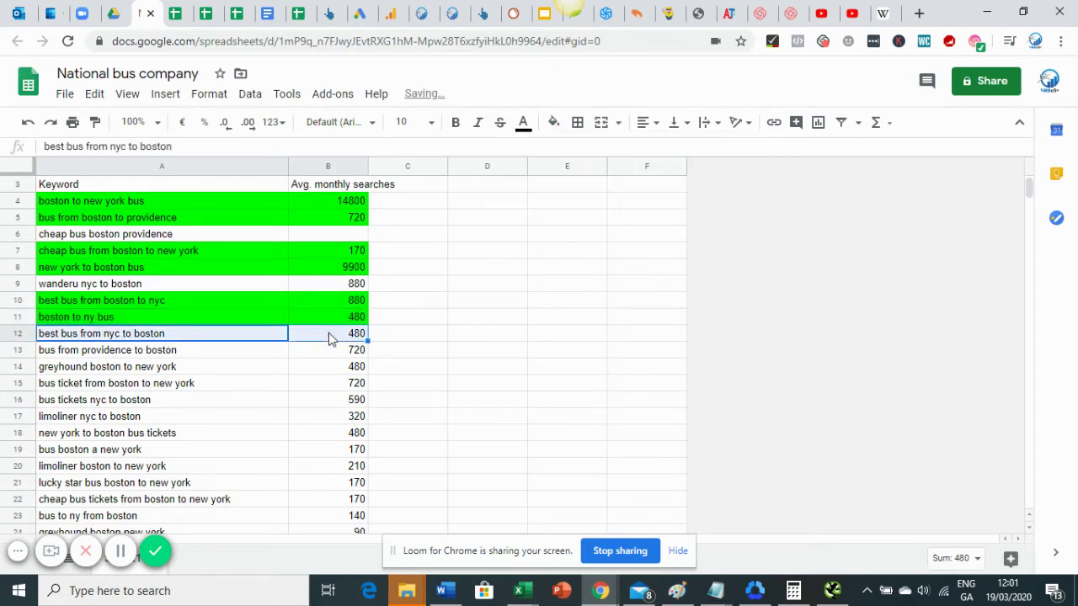
pyautogui.click(553, 124)
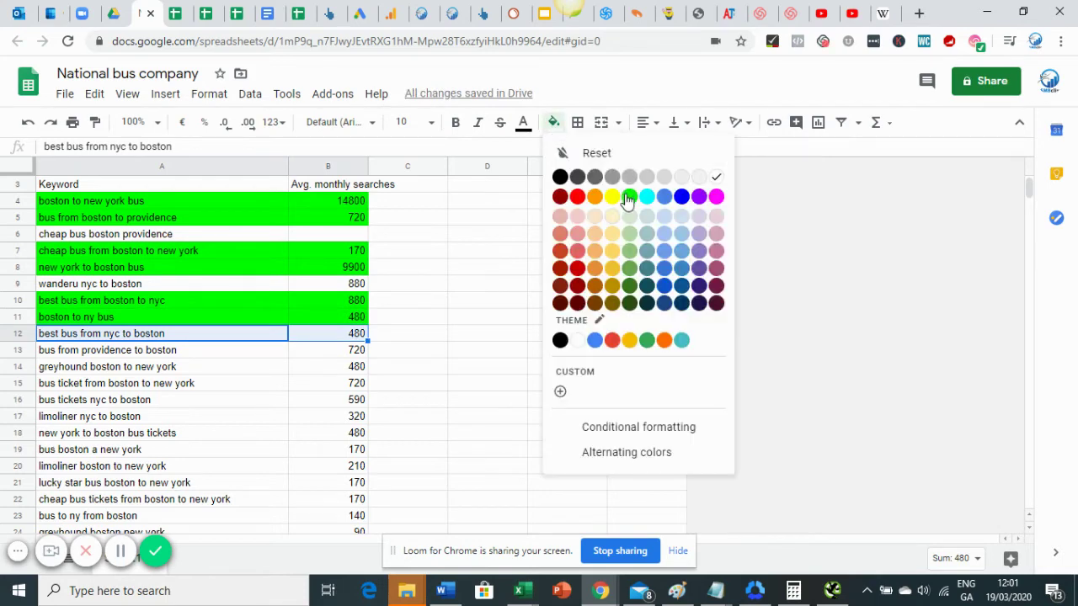
pyautogui.click(629, 196)
pyautogui.moveTo(204, 358); pyautogui.dragTo(303, 356)
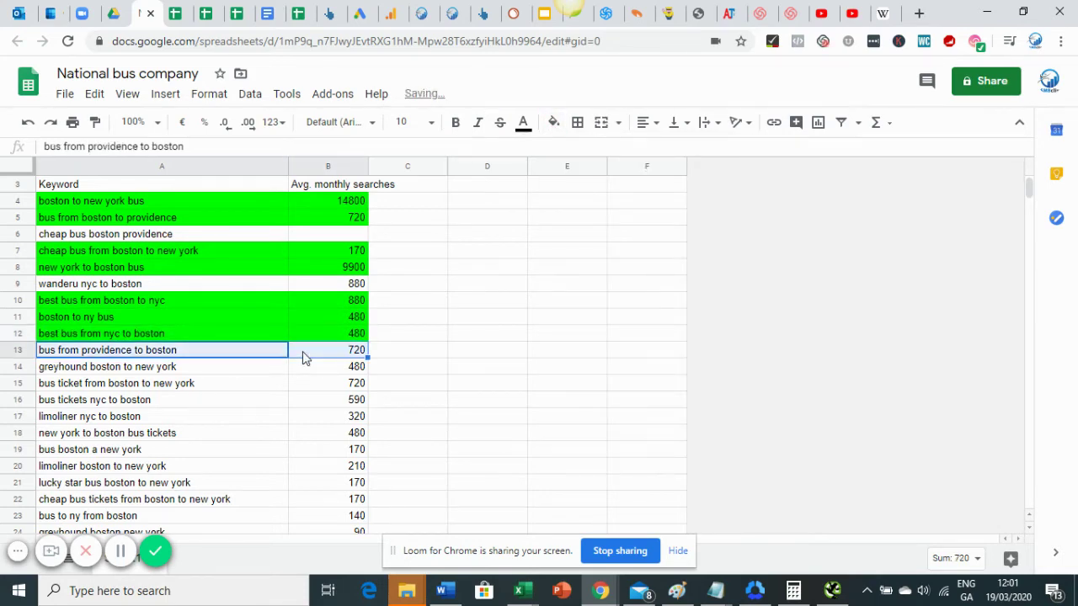
pyautogui.click(553, 124)
pyautogui.click(628, 204)
pyautogui.scroll(-1, 207, 301)
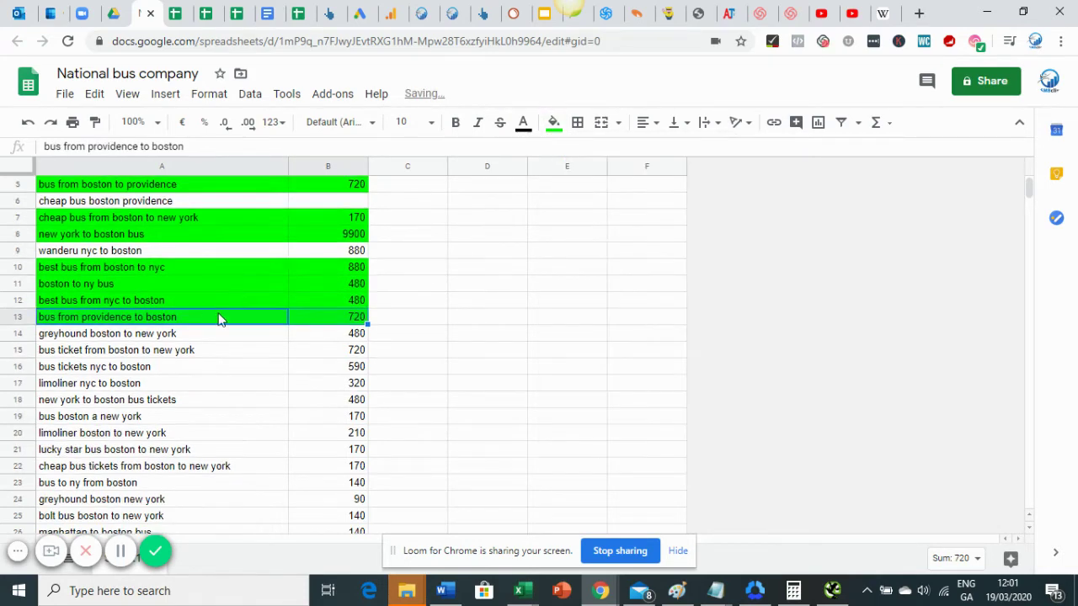
# - Fill "bus ticket from boston to new york" and "bus tickets nyc to boston" with their search volumes in bright green
pyautogui.click(140, 341)
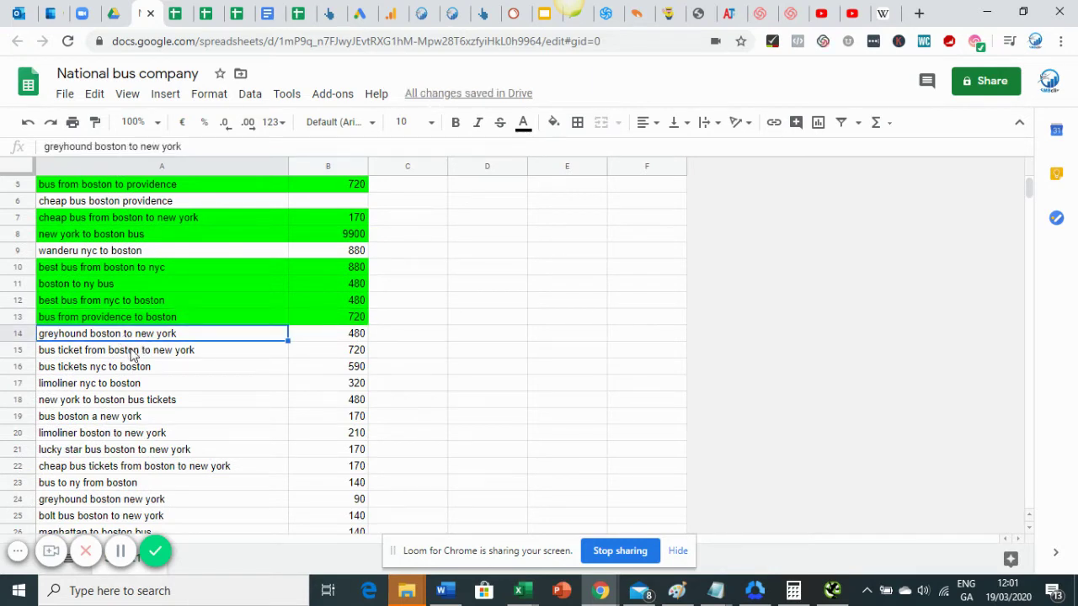
pyautogui.moveTo(211, 349); pyautogui.dragTo(202, 352)
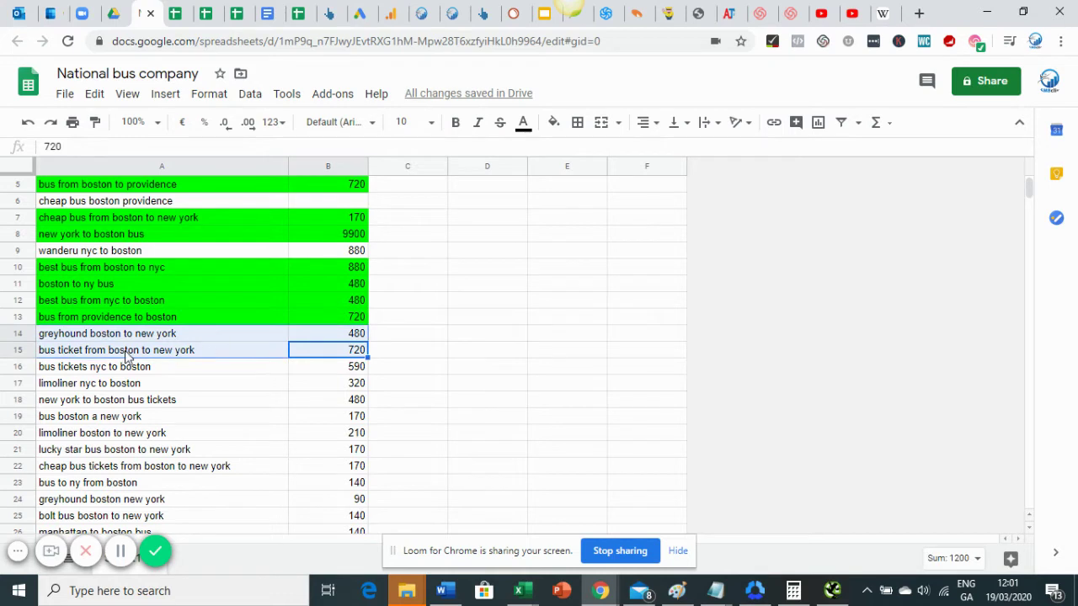
pyautogui.click(243, 368)
pyautogui.click(330, 352)
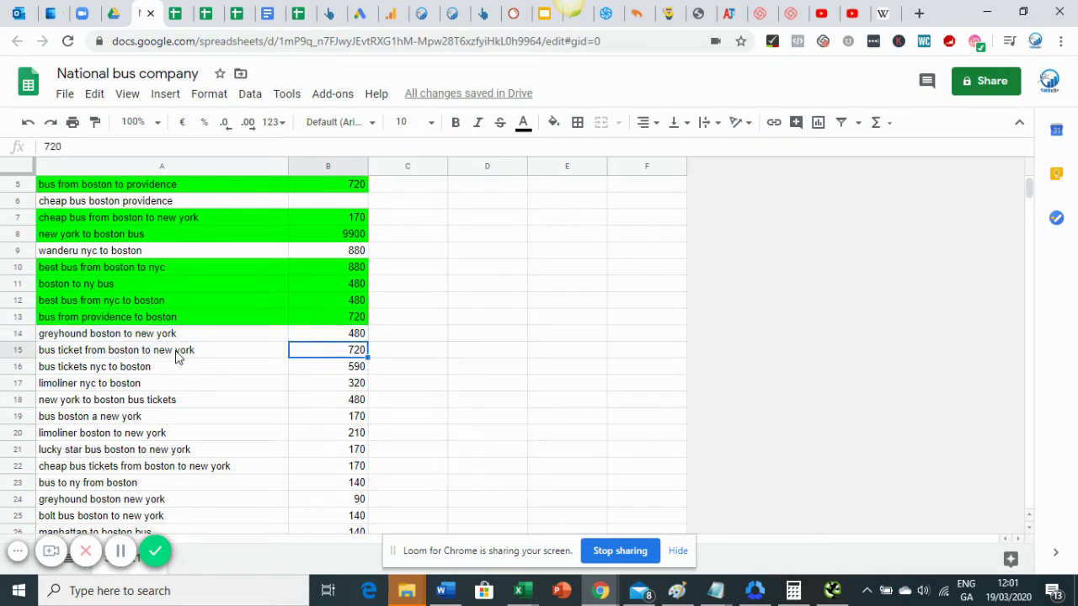
pyautogui.moveTo(178, 357); pyautogui.dragTo(305, 351)
pyautogui.click(554, 123)
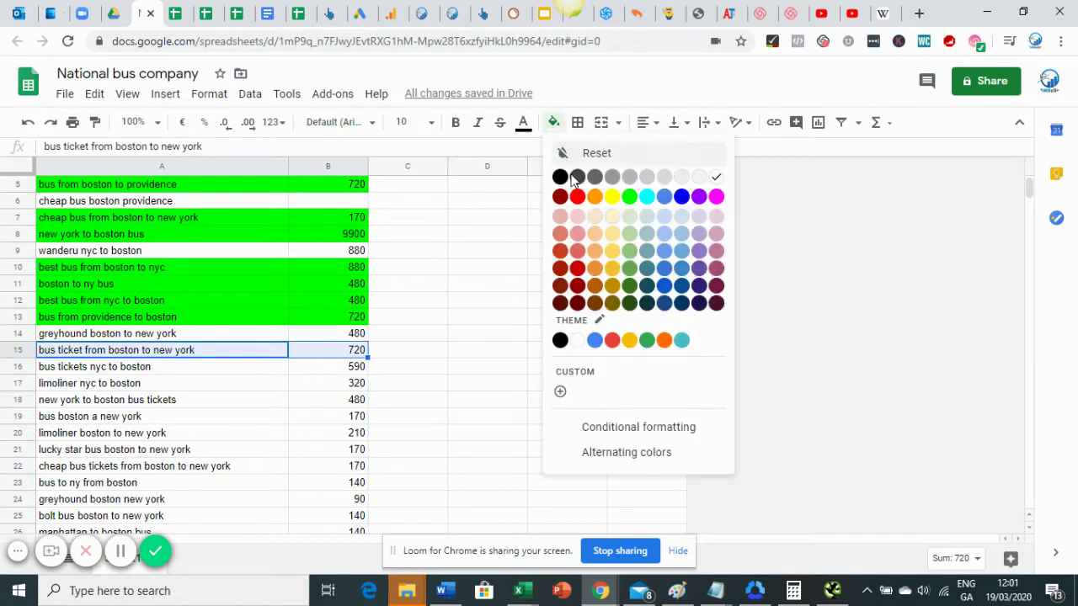
pyautogui.click(629, 196)
pyautogui.press('Down')
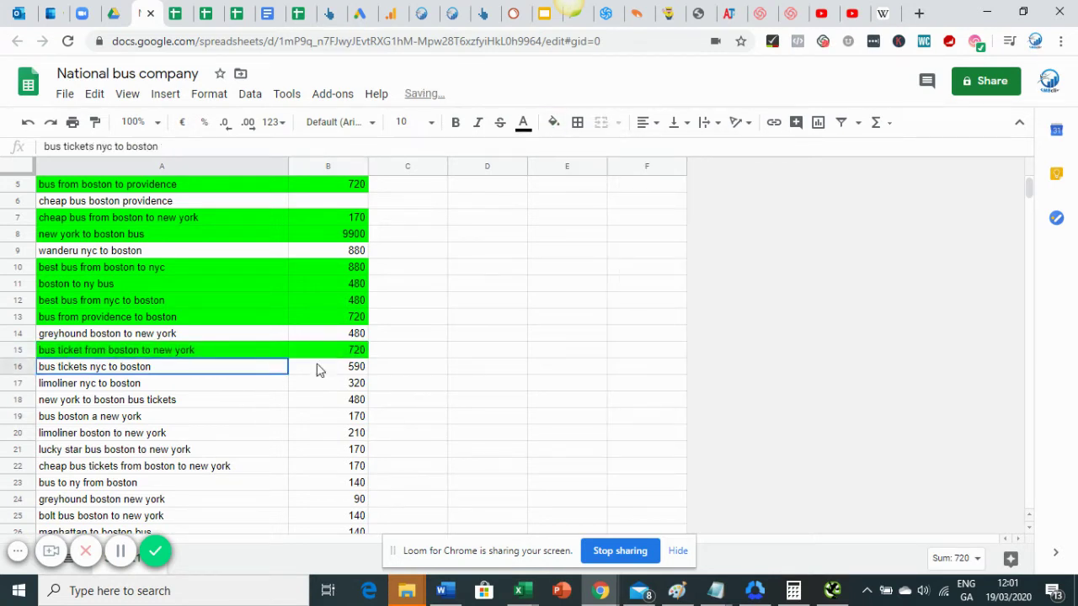
pyautogui.keyDown('shift'); pyautogui.click(318, 371); pyautogui.keyUp('shift')
pyautogui.click(553, 122)
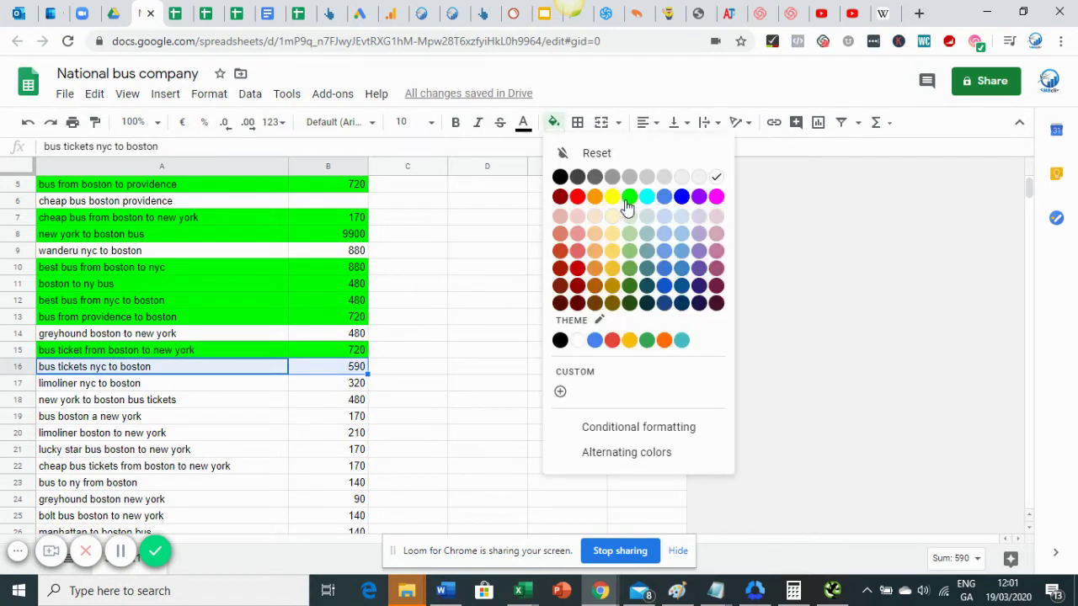
pyautogui.click(629, 196)
# - Review the remaining unhighlighted keywords below "bus tickets nyc to boston" for other relevant bus routes
pyautogui.scroll(-1, 139, 405)
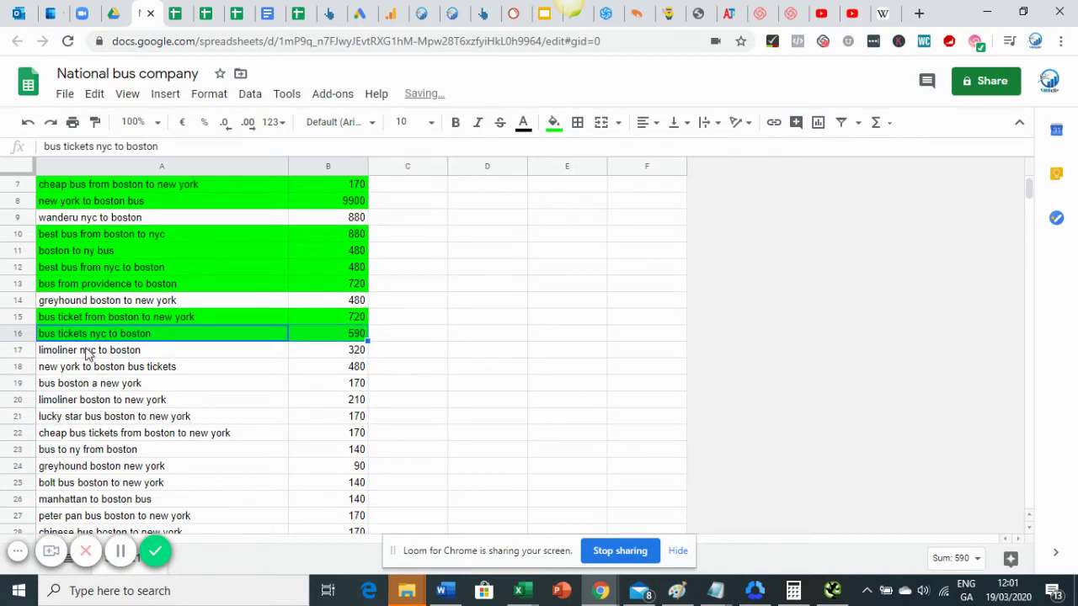
pyautogui.scroll(-1, 83, 373)
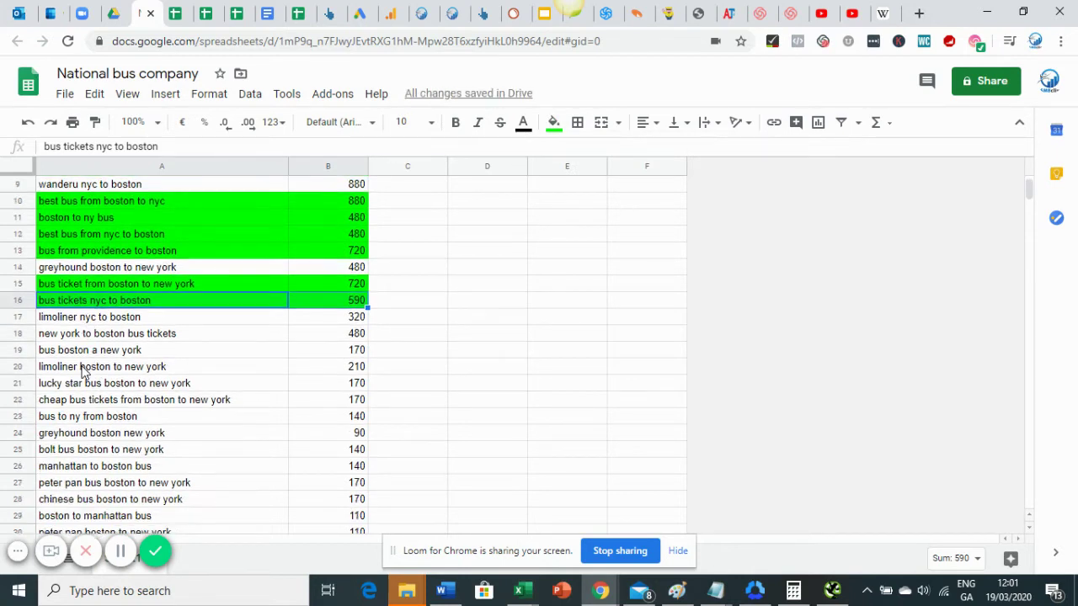
pyautogui.scroll(-1, 83, 373)
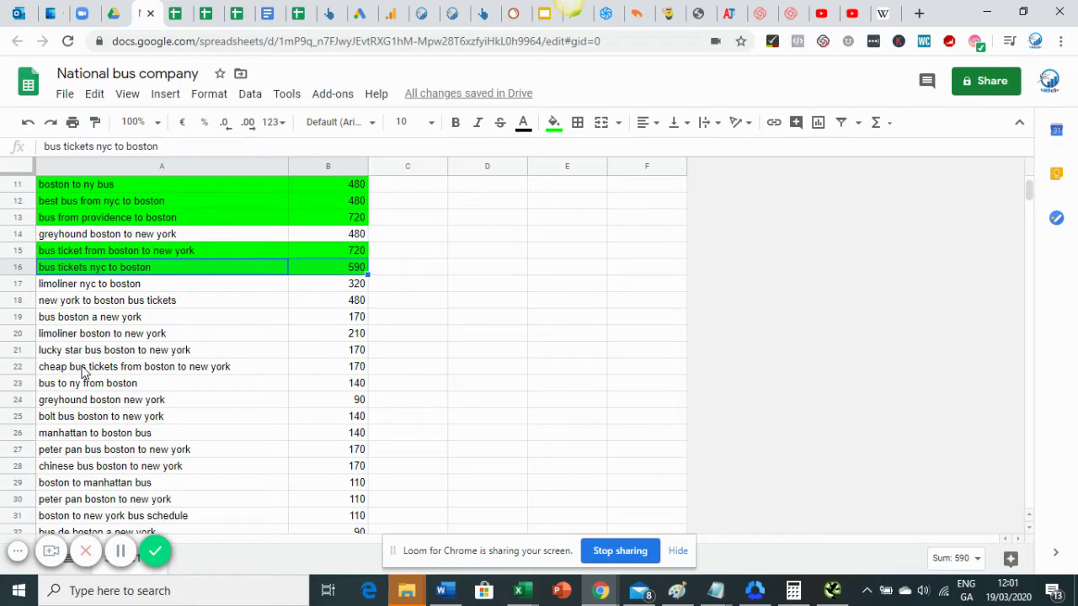
pyautogui.scroll(-2, 83, 373)
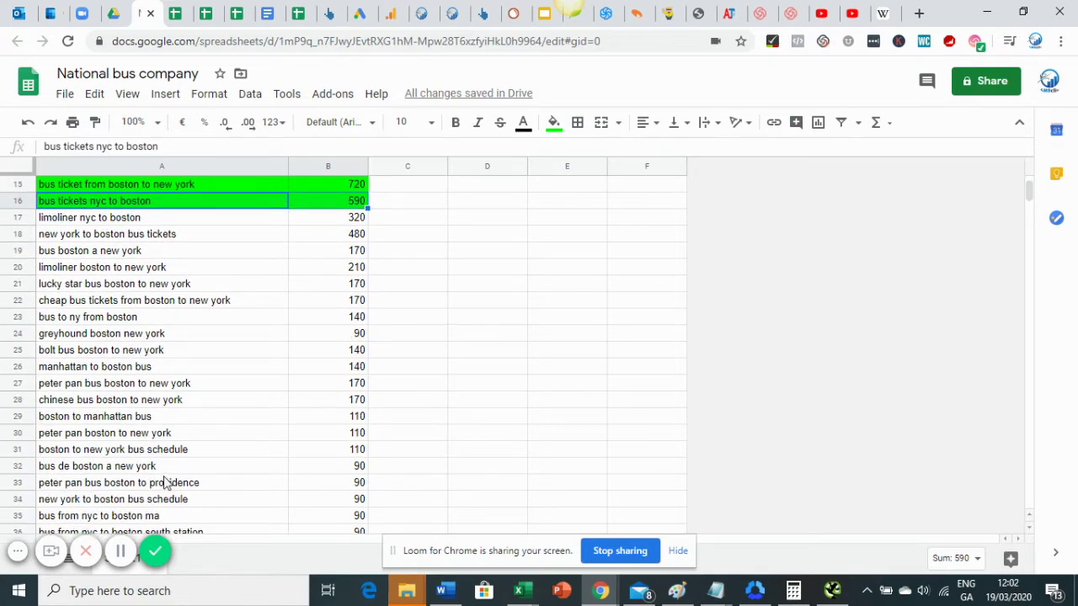
pyautogui.scroll(-2, 166, 483)
pyautogui.scroll(-3, 166, 483)
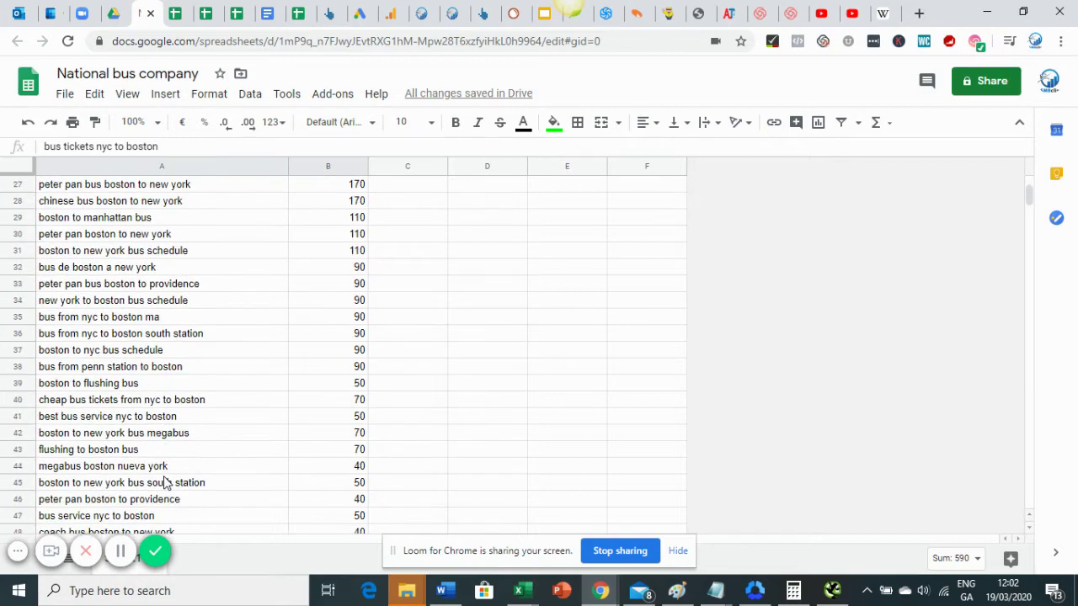
pyautogui.scroll(-1, 148, 501)
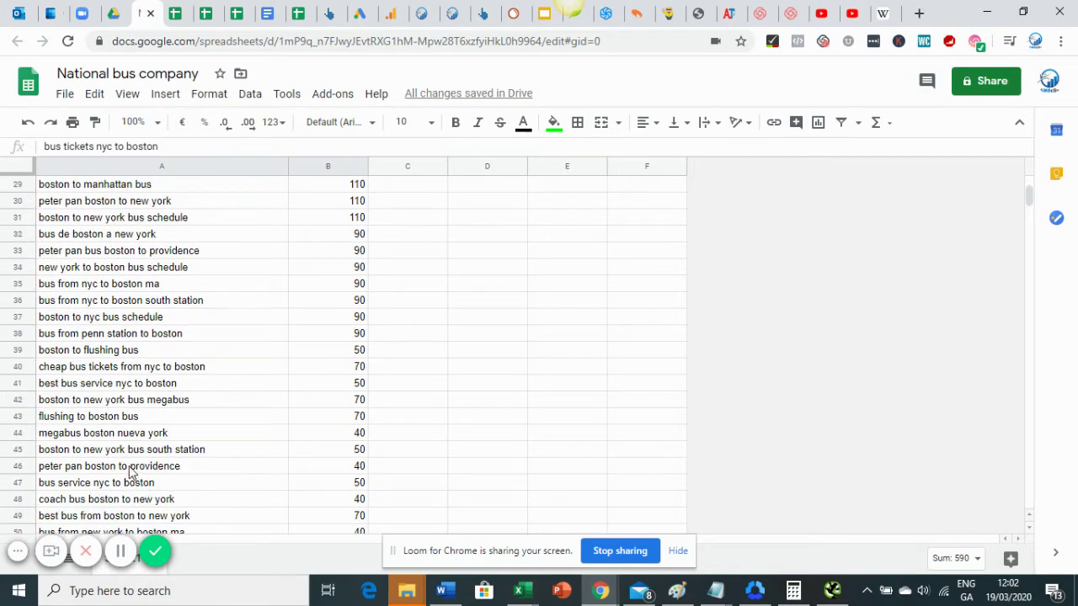
pyautogui.click(130, 472)
pyautogui.scroll(-1, 131, 472)
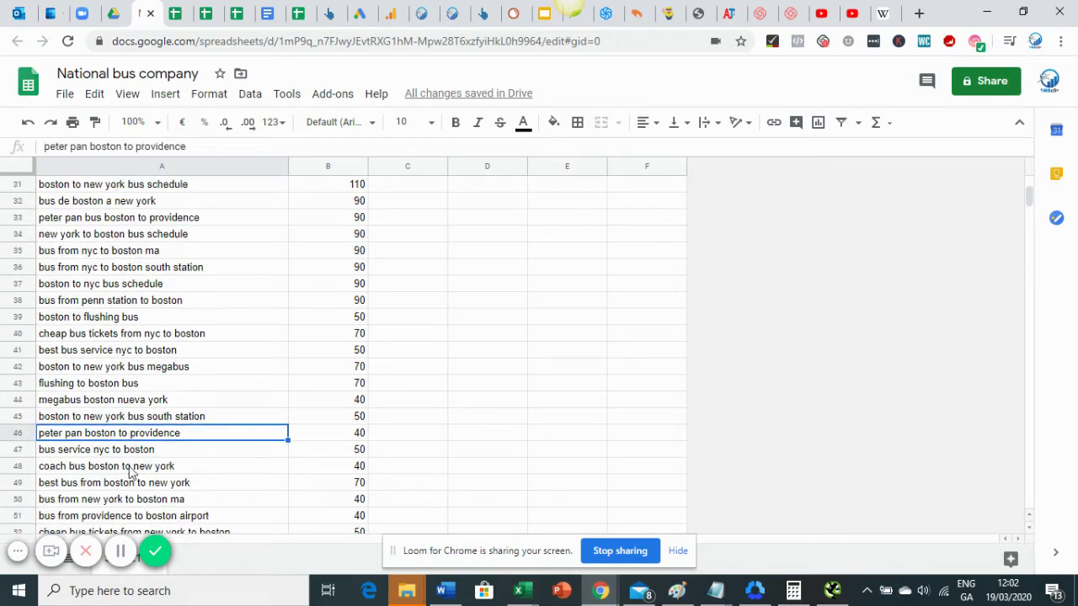
pyautogui.scroll(-3, 130, 473)
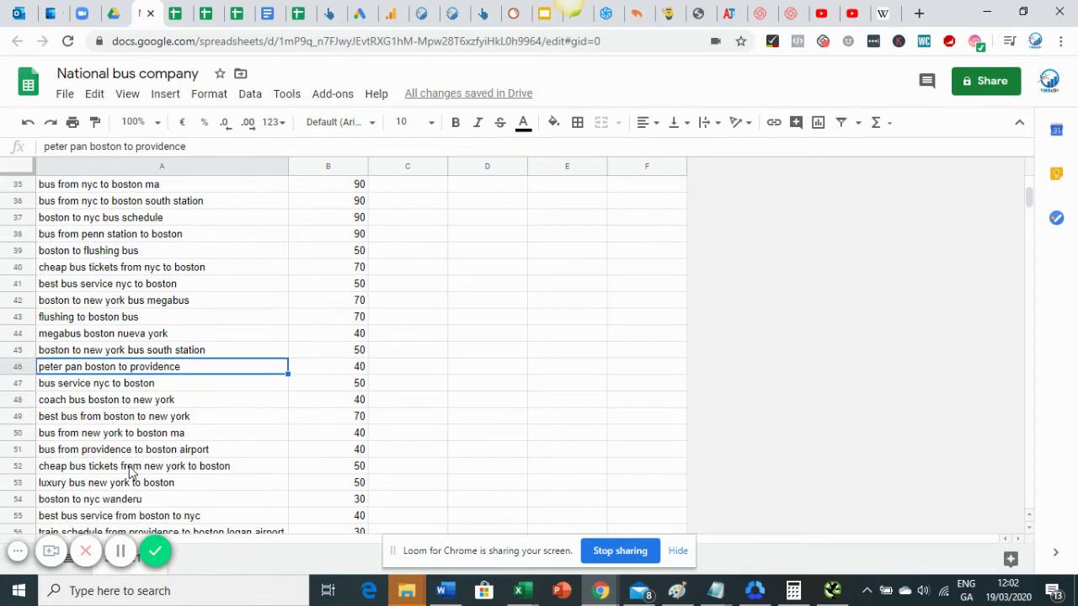
pyautogui.scroll(-2, 131, 473)
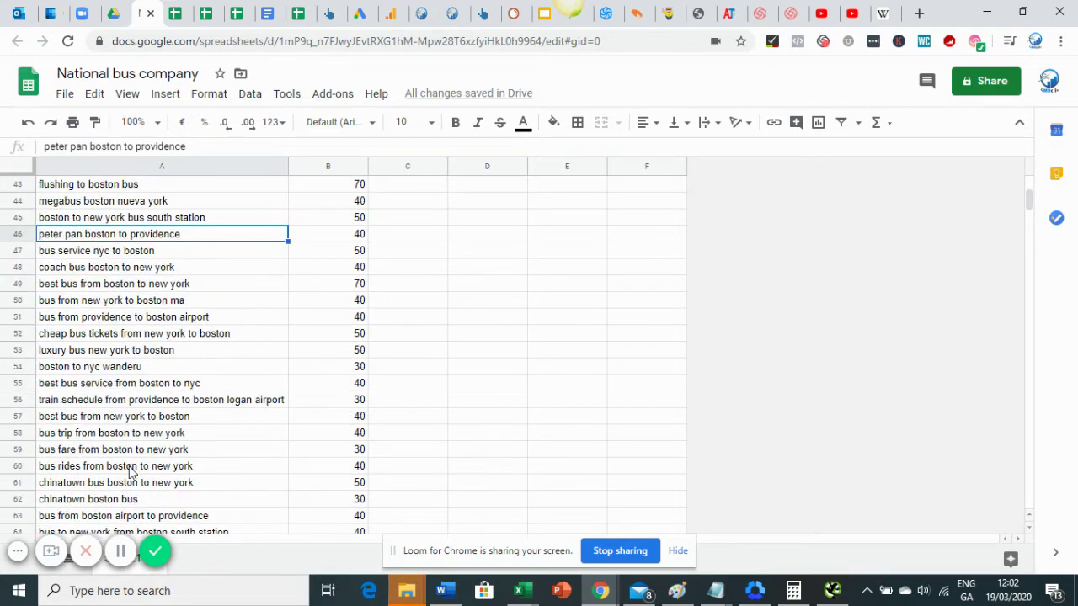
pyautogui.scroll(-2, 130, 474)
# - Apply the bright green fill to "bus from boston airport to providence" and its search volume
pyautogui.click(142, 434)
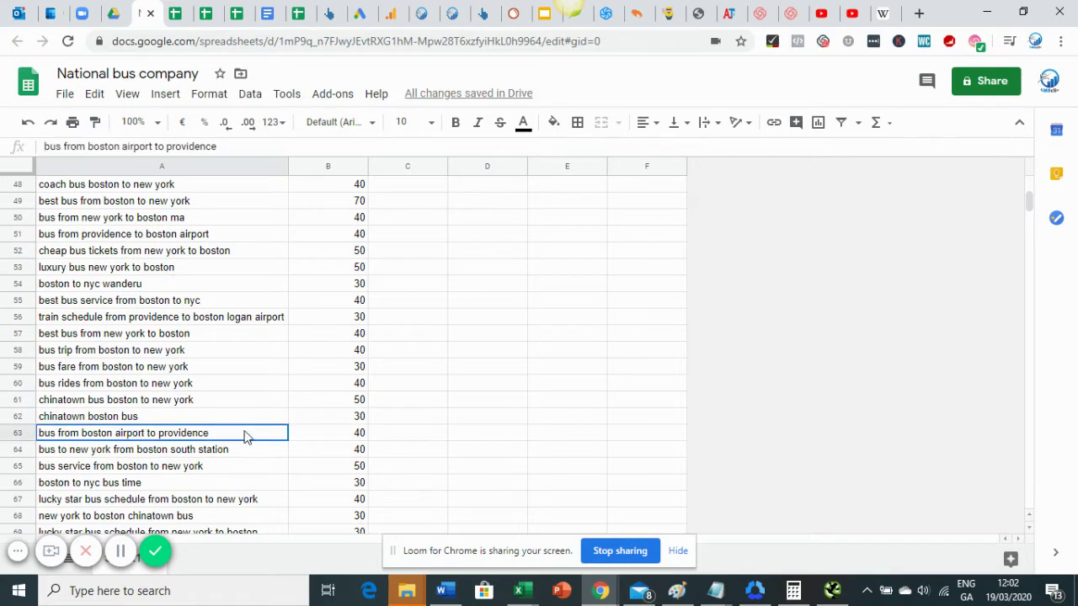
pyautogui.moveTo(244, 436); pyautogui.dragTo(298, 437)
pyautogui.click(554, 123)
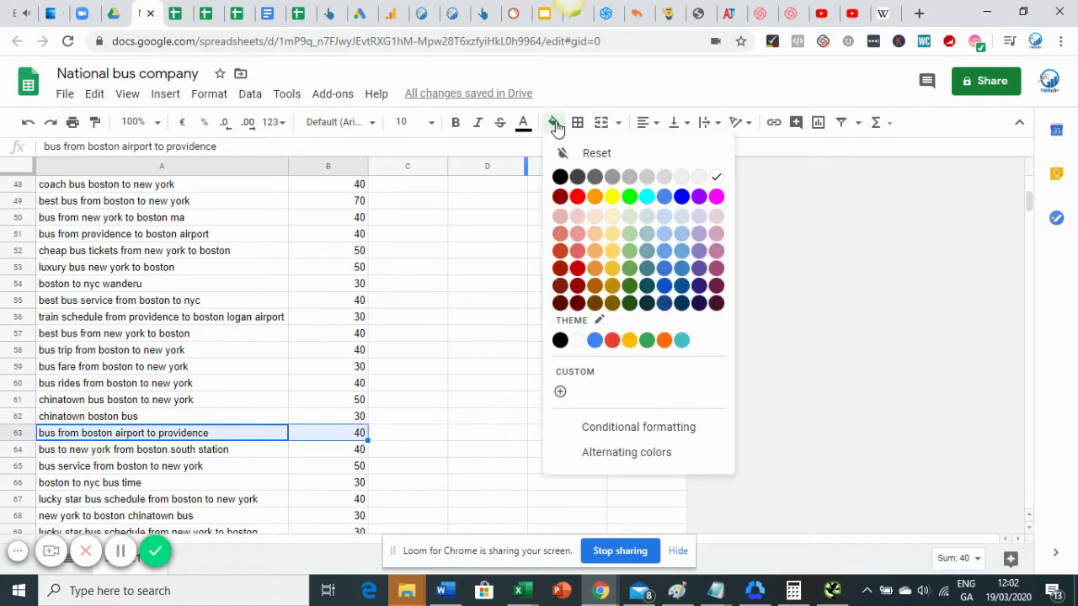
pyautogui.click(629, 196)
# - Delete rows 17 to 62, from "limoliner nyc to boston" through "chinatown boston bus"
pyautogui.scroll(10, 219, 404)
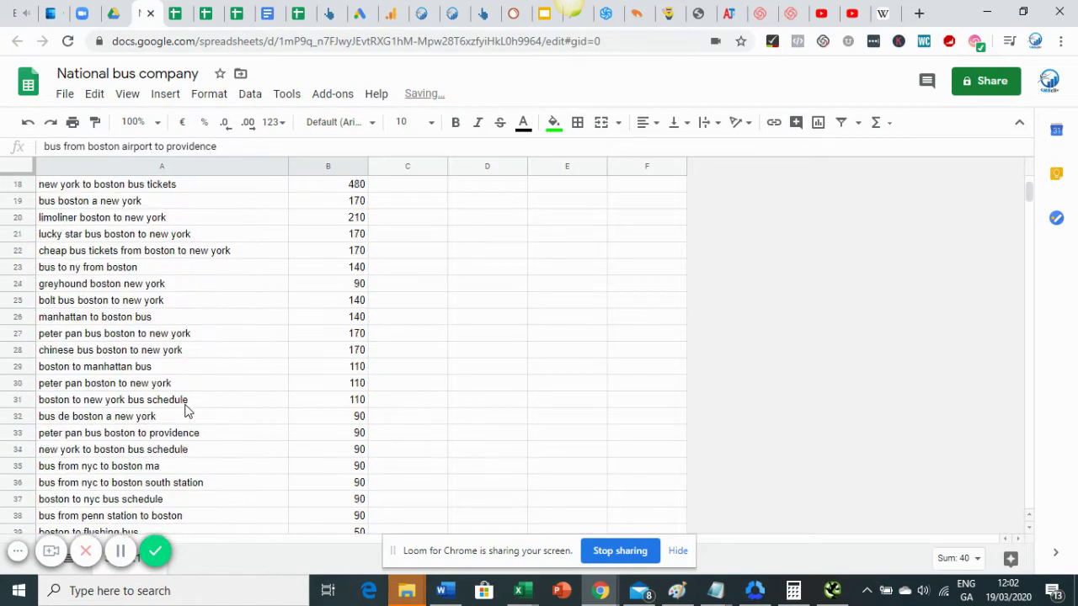
pyautogui.scroll(6, 185, 413)
pyautogui.scroll(-5, 180, 414)
pyautogui.scroll(4, 154, 413)
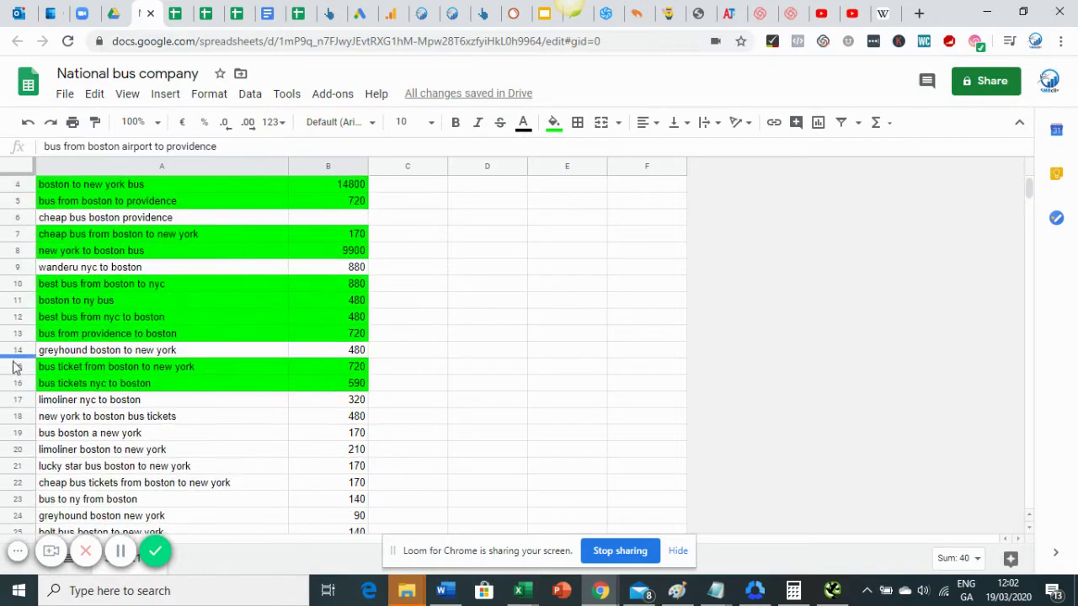
pyautogui.moveTo(13, 401); pyautogui.dragTo(13, 435)
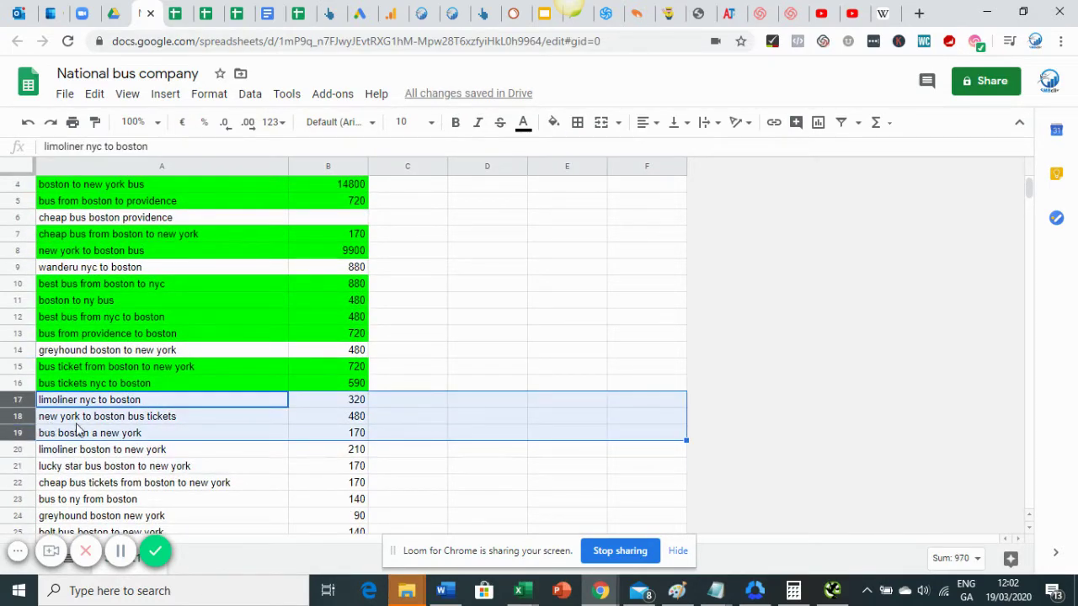
pyautogui.scroll(-2, 77, 429)
pyautogui.scroll(2, 53, 391)
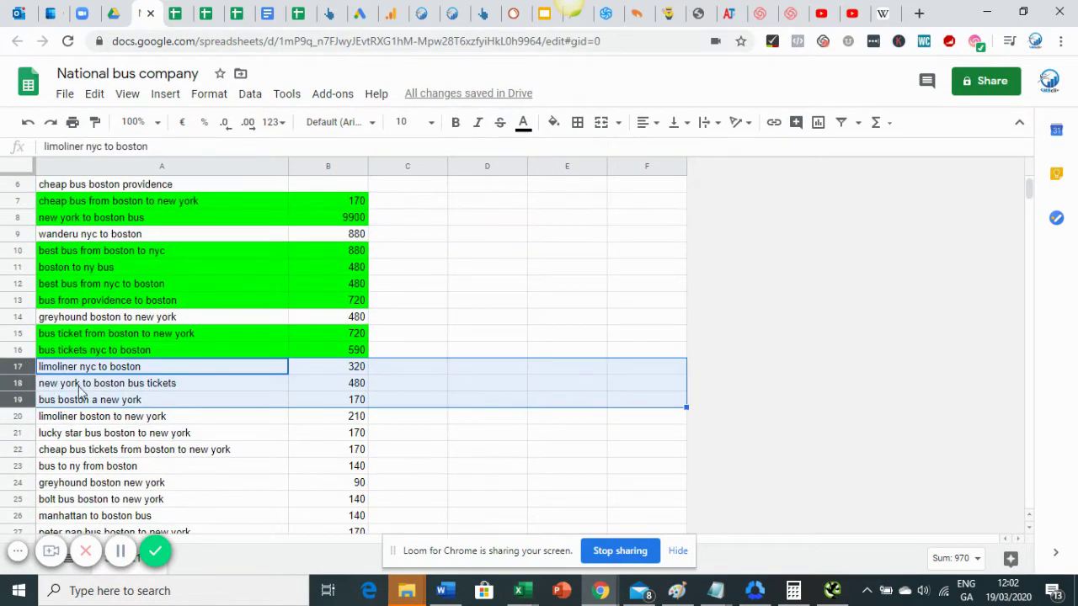
pyautogui.click(78, 387)
pyautogui.moveTo(30, 371); pyautogui.dragTo(18, 425)
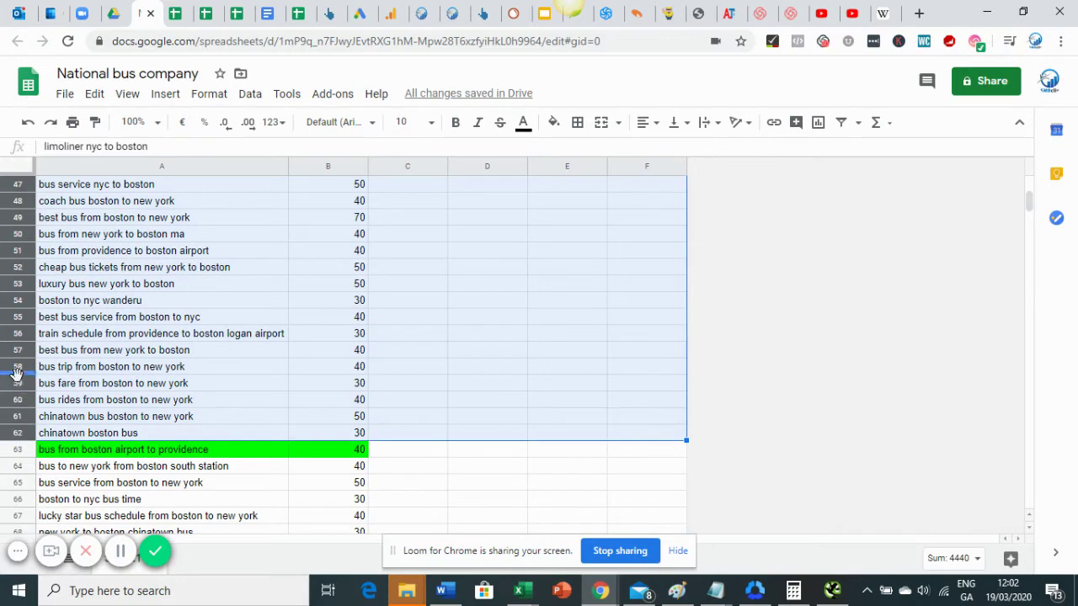
pyautogui.rightClick(17, 370)
pyautogui.click(89, 283)
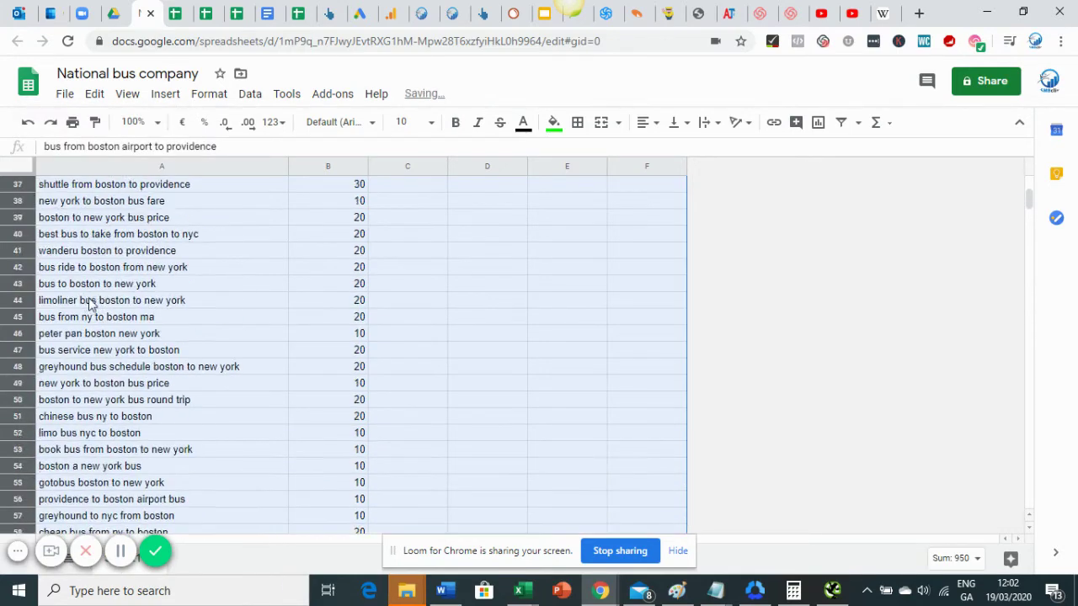
# - Delete rows 18 to 115, covering all unhighlighted keywords below "bus from boston airport to providence"
pyautogui.scroll(7, 91, 304)
pyautogui.click(309, 303)
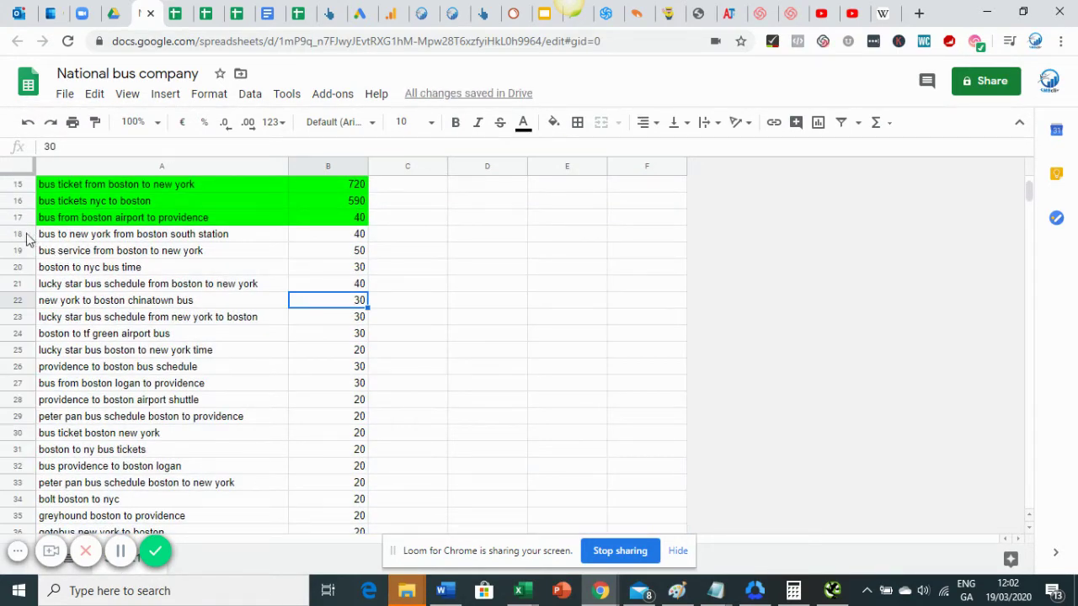
pyautogui.moveTo(26, 239); pyautogui.dragTo(8, 522)
pyautogui.rightClick(10, 290)
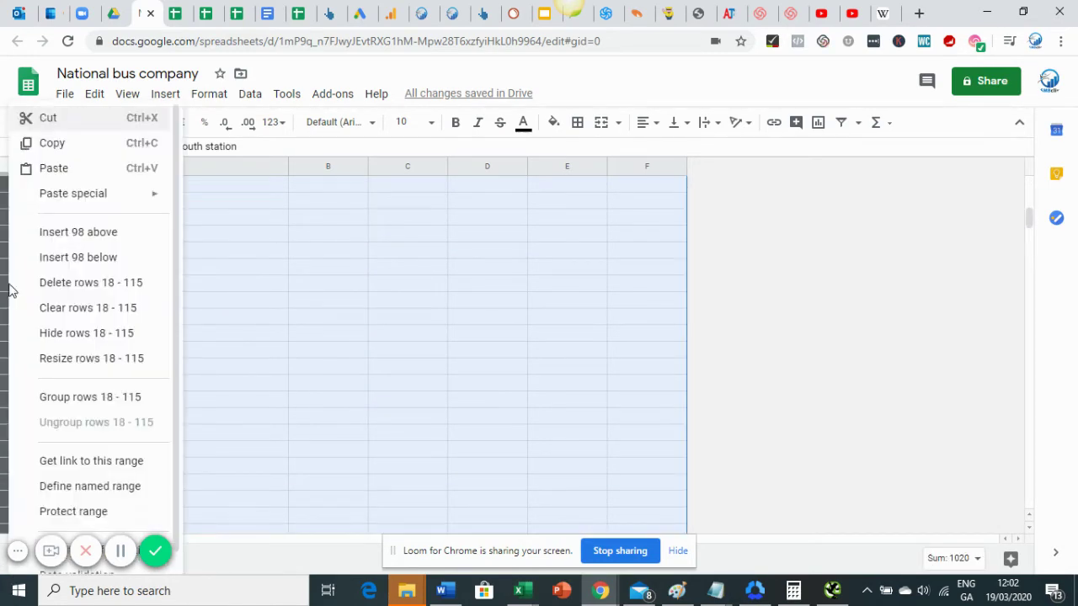
pyautogui.click(85, 284)
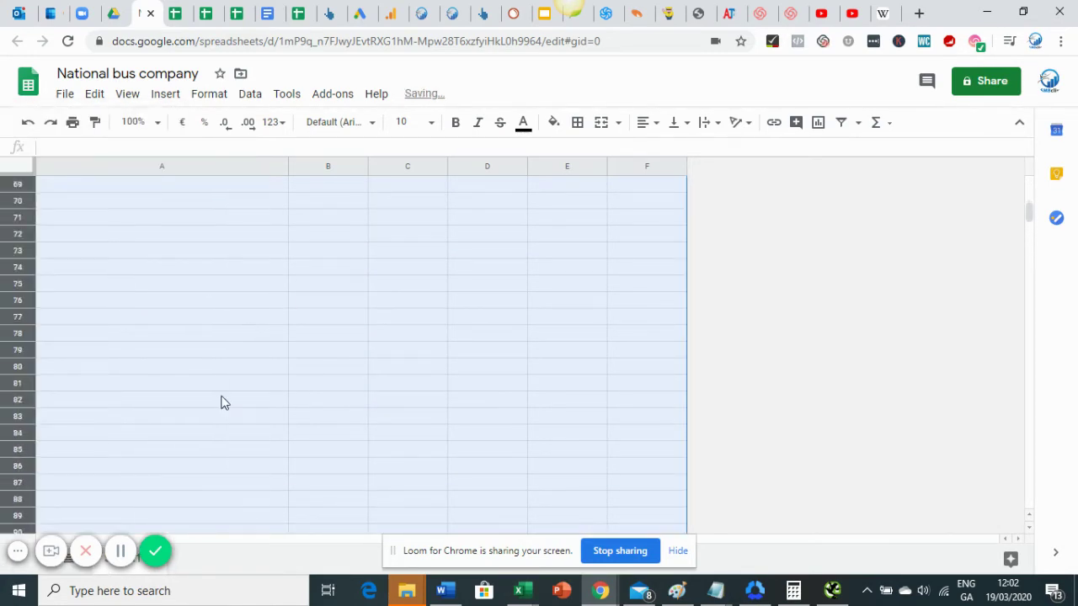
# - Delete the unhighlighted rows "cheap bus boston providence", "wanderu nyc to boston" and "greyhound boston to new york"
pyautogui.scroll(15, 226, 376)
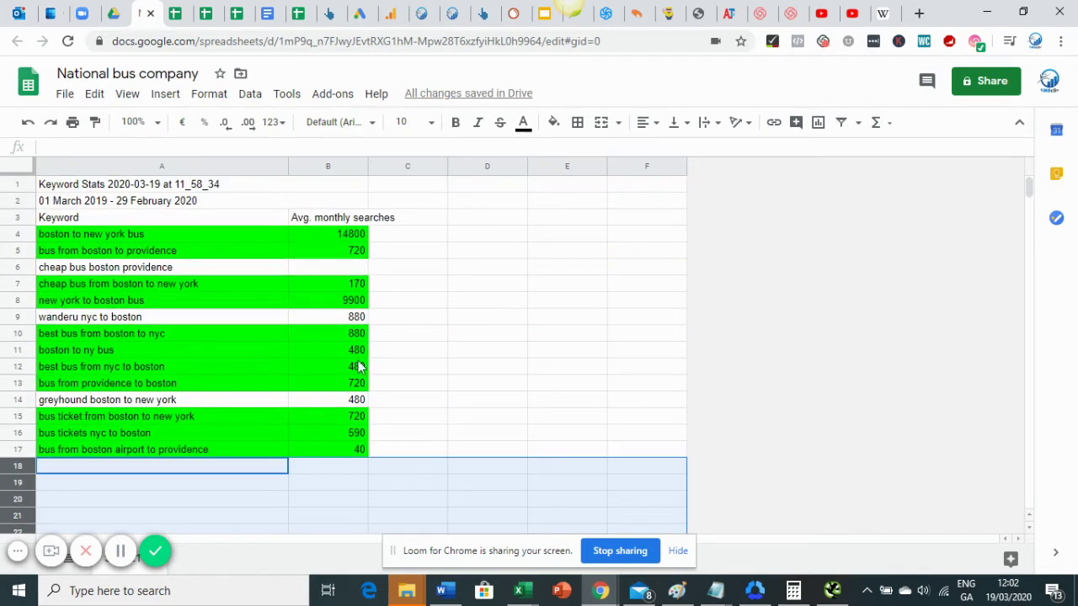
pyautogui.click(440, 338)
pyautogui.click(26, 266)
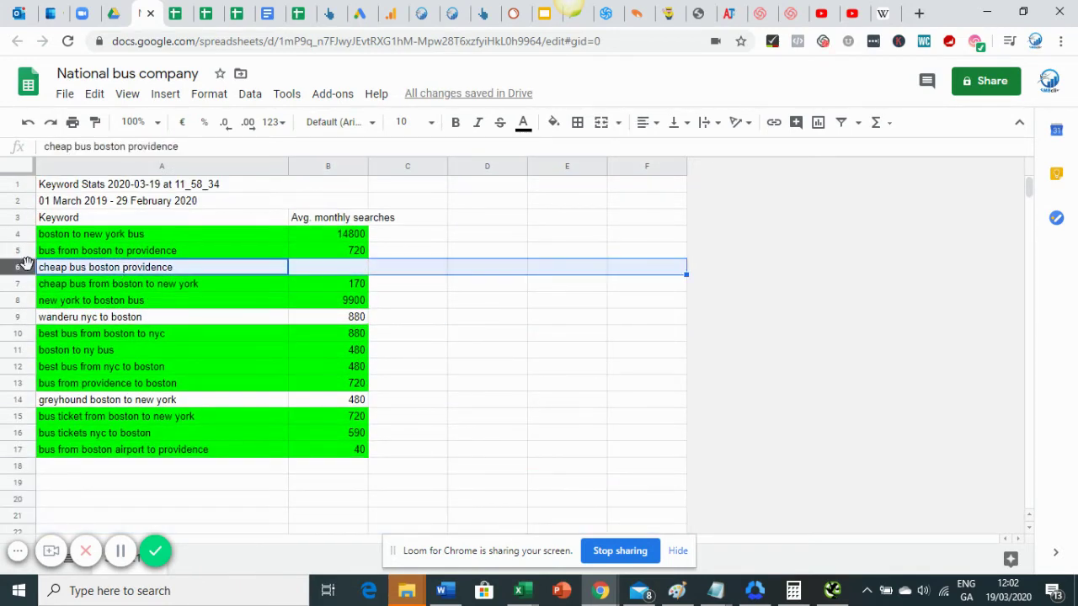
pyautogui.rightClick(27, 266)
pyautogui.click(135, 284)
pyautogui.click(19, 300)
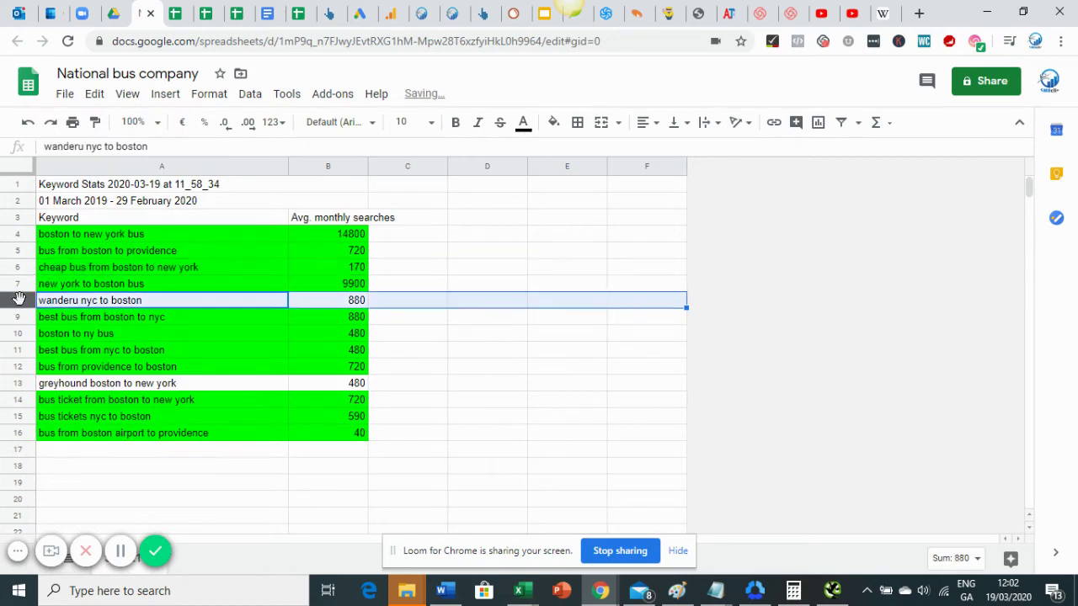
pyautogui.rightClick(19, 300)
pyautogui.click(71, 284)
pyautogui.click(18, 365)
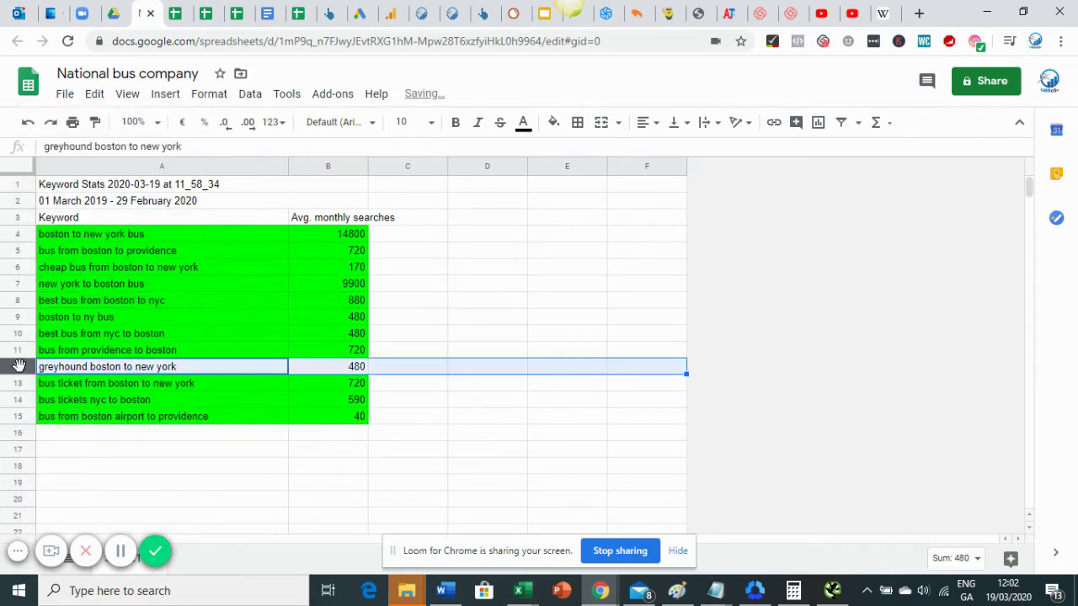
pyautogui.rightClick(19, 366)
pyautogui.click(64, 283)
pyautogui.click(433, 270)
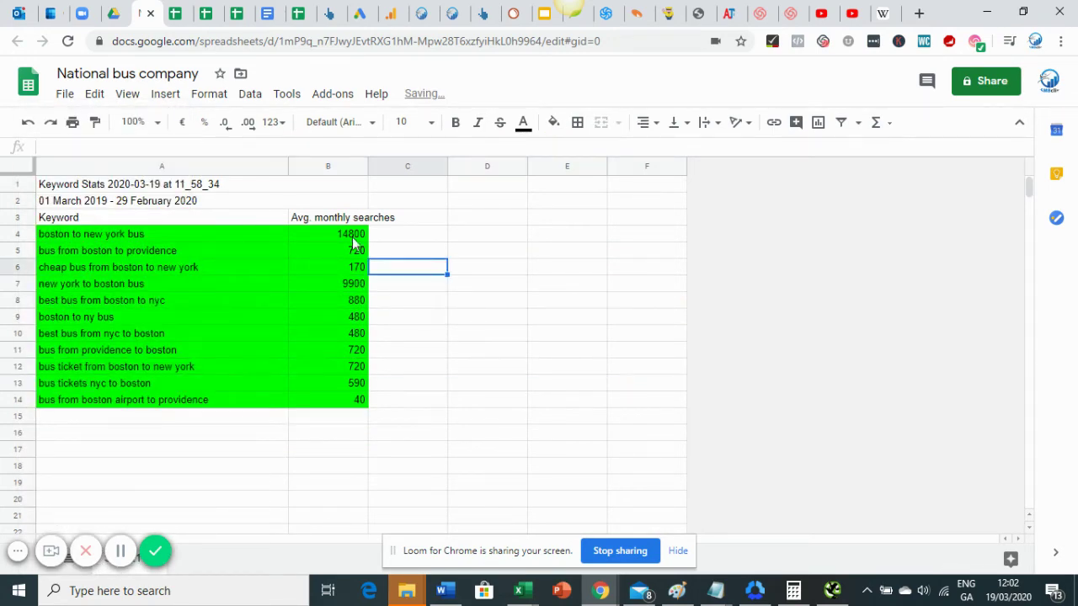
# - Move "boston to new york bus" to E4:F4 and "cheap bus from boston to new york" to E5:F5, each with its search volume
pyautogui.moveTo(167, 235); pyautogui.dragTo(321, 233)
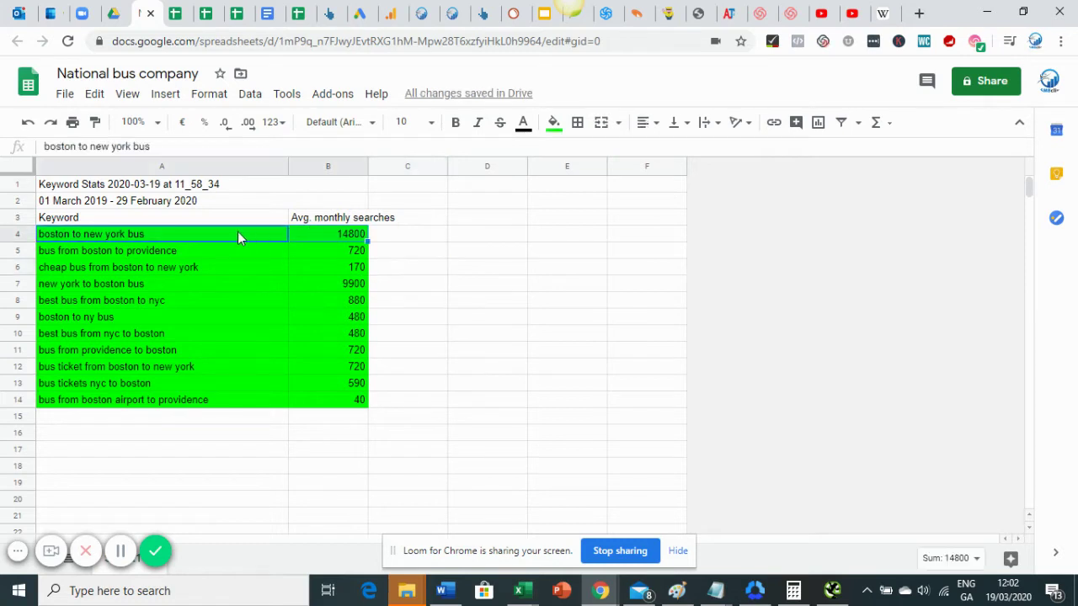
pyautogui.moveTo(234, 224); pyautogui.dragTo(556, 247)
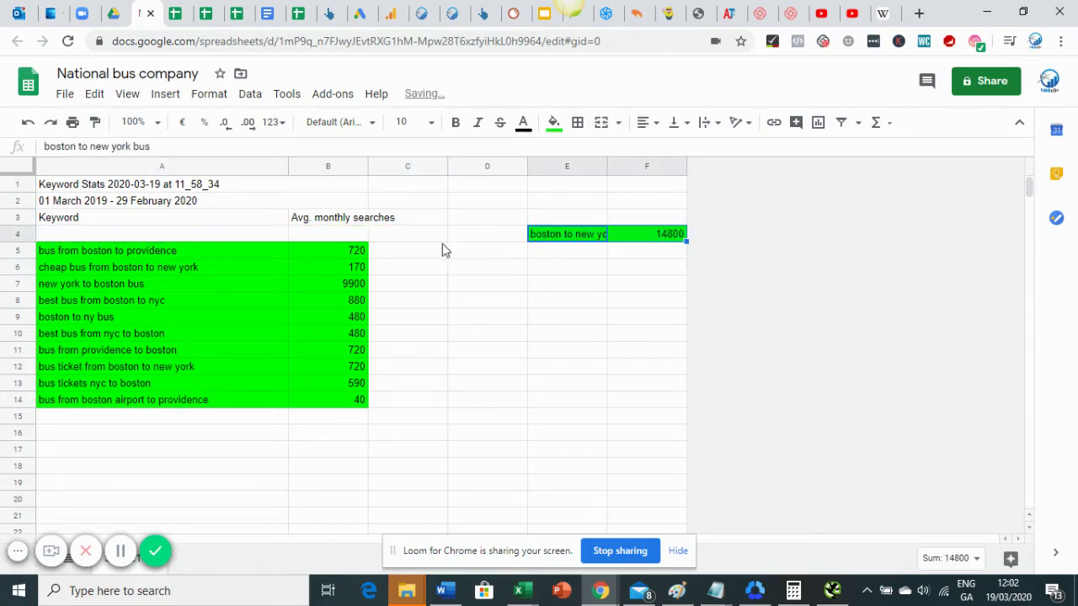
pyautogui.click(144, 255)
pyautogui.click(138, 265)
pyautogui.click(336, 265)
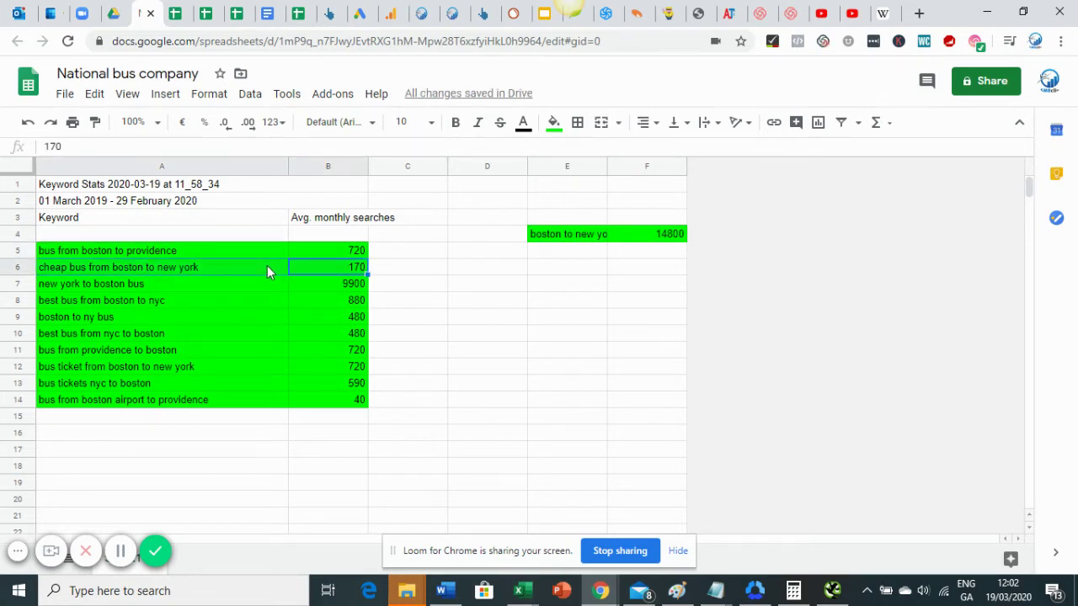
pyautogui.keyDown('shift'); pyautogui.click(267, 271); pyautogui.keyUp('shift')
pyautogui.moveTo(265, 258); pyautogui.dragTo(573, 255)
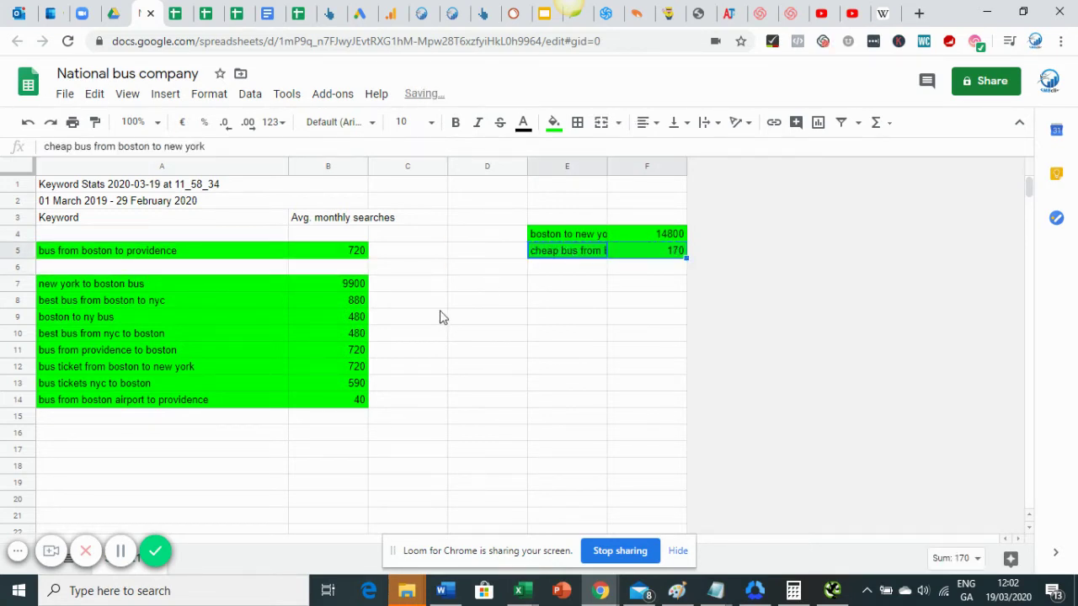
# - Move "new york to boston bus", "best bus from boston to nyc", "boston to ny bus" and "best bus from nyc to boston" with their volumes to E6:F9
pyautogui.moveTo(138, 285); pyautogui.dragTo(529, 277)
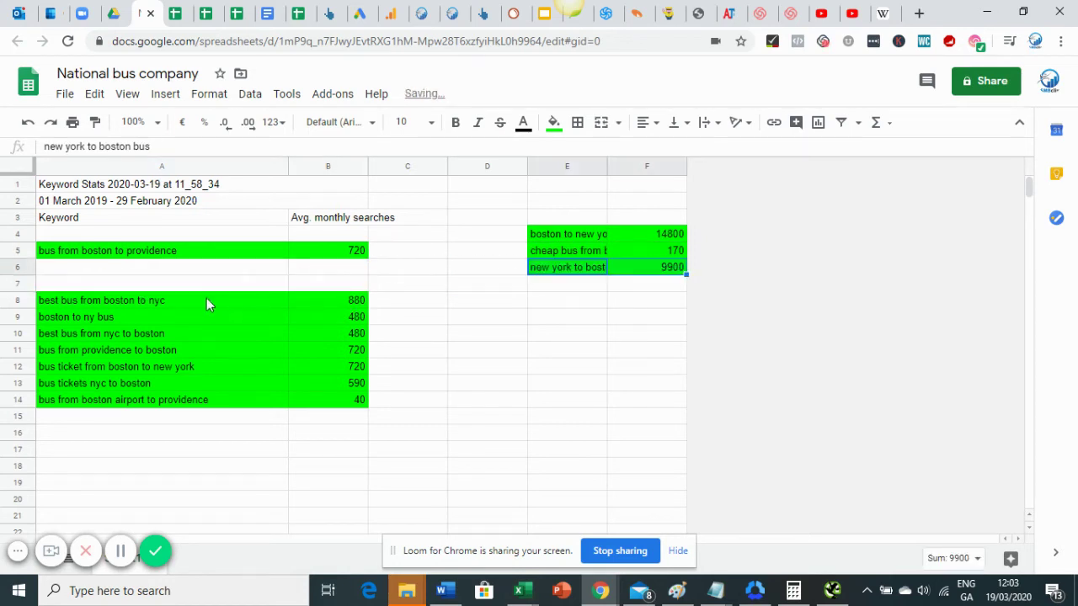
pyautogui.moveTo(210, 301); pyautogui.dragTo(646, 281)
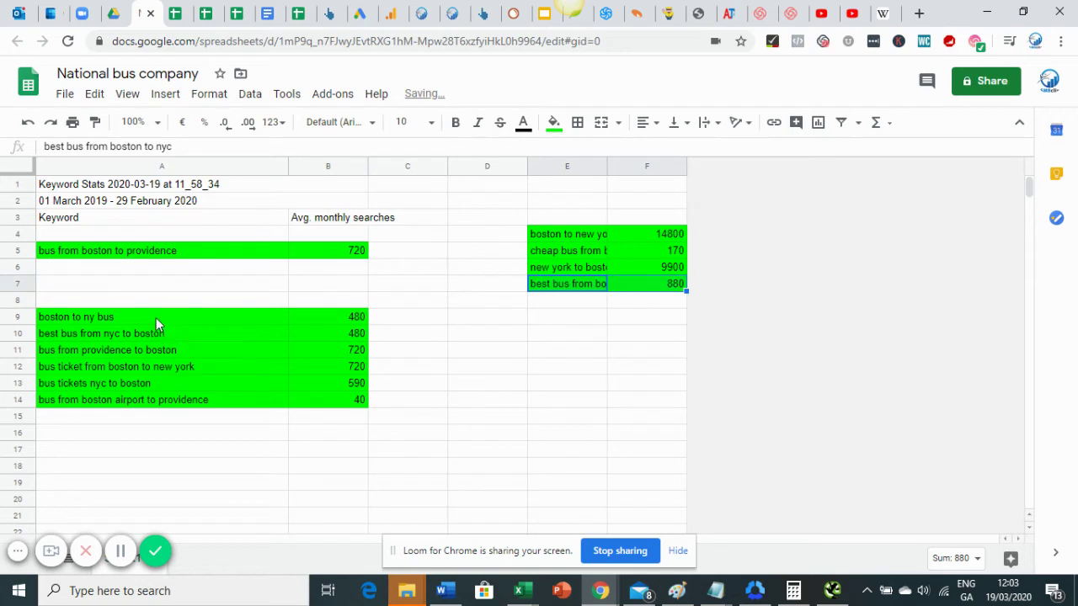
pyautogui.moveTo(156, 324); pyautogui.dragTo(547, 306)
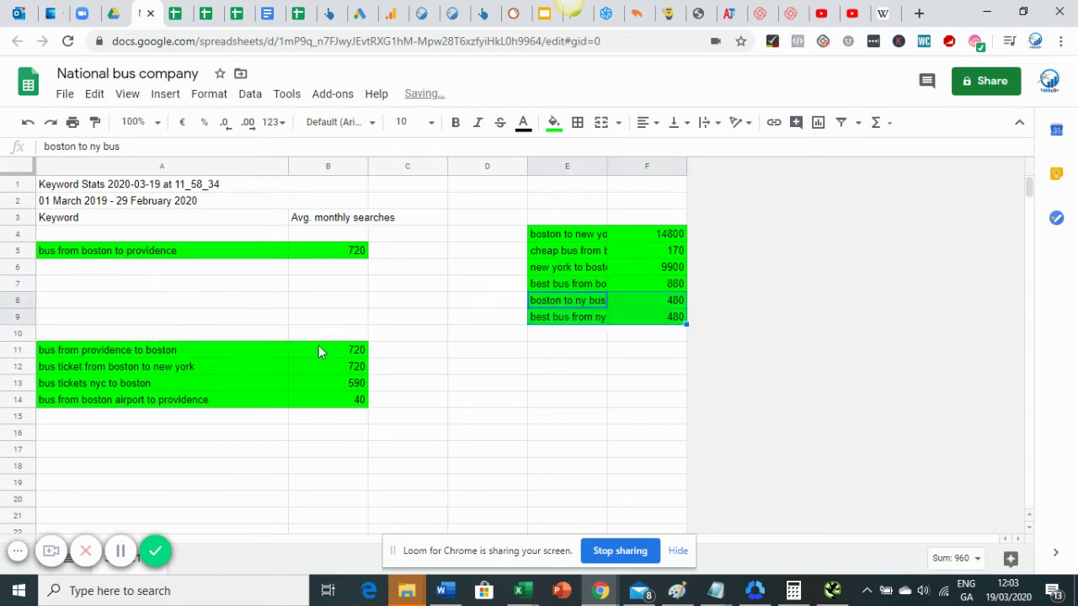
# - Move "bus from providence to boston" to A6:B6 and "bus from boston airport to providence" to A7:B7, each with its search volume
pyautogui.click(179, 350)
pyautogui.moveTo(264, 354); pyautogui.dragTo(274, 278)
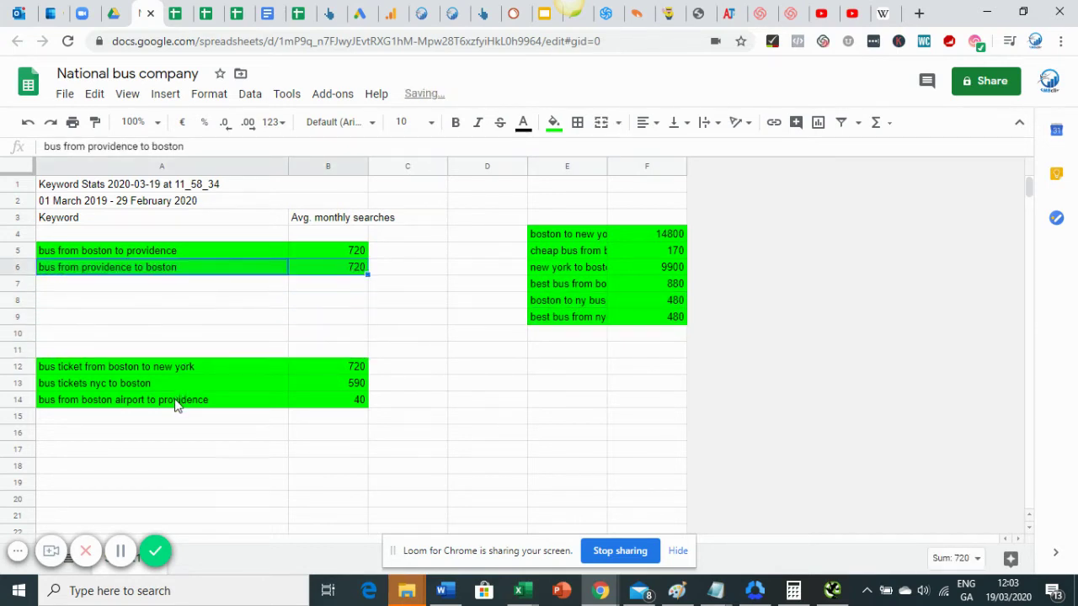
pyautogui.moveTo(181, 402); pyautogui.dragTo(286, 290)
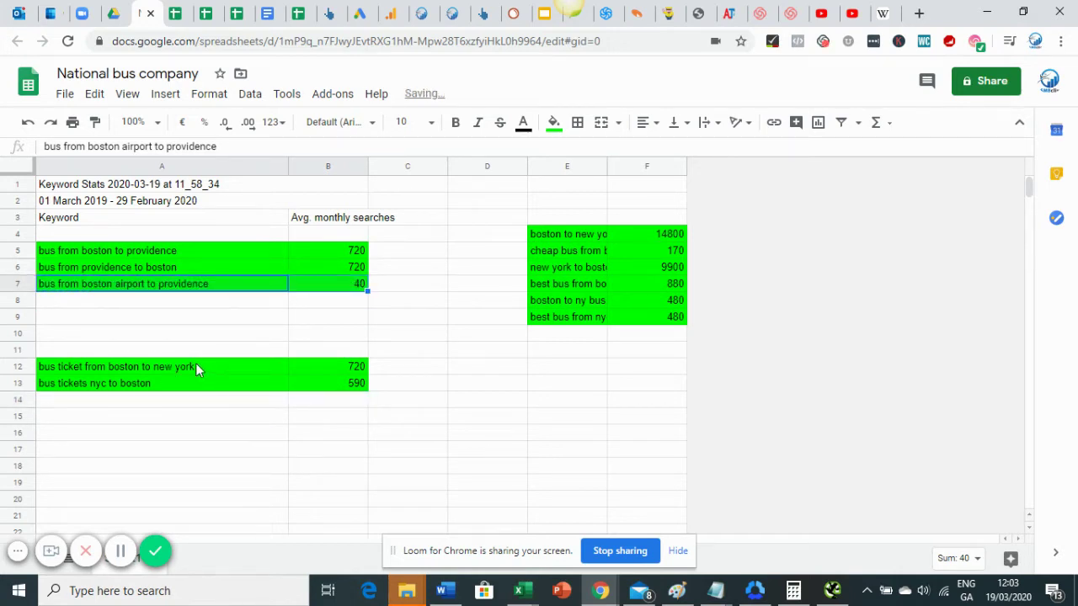
# - Move "bus ticket from boston to new york" and "bus tickets nyc to boston" with their search volumes to E10:F11
pyautogui.moveTo(200, 368); pyautogui.dragTo(328, 383)
pyautogui.moveTo(246, 360); pyautogui.dragTo(555, 336)
pyautogui.click(577, 215)
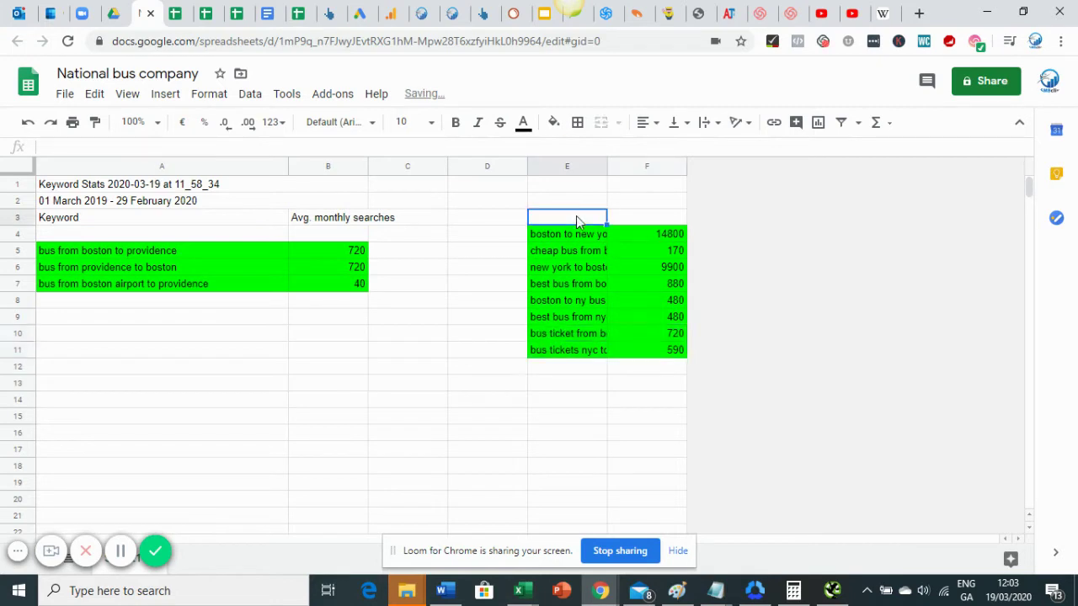
# - Fit column E's width to its content so the New York keywords show in full
pyautogui.click(142, 219)
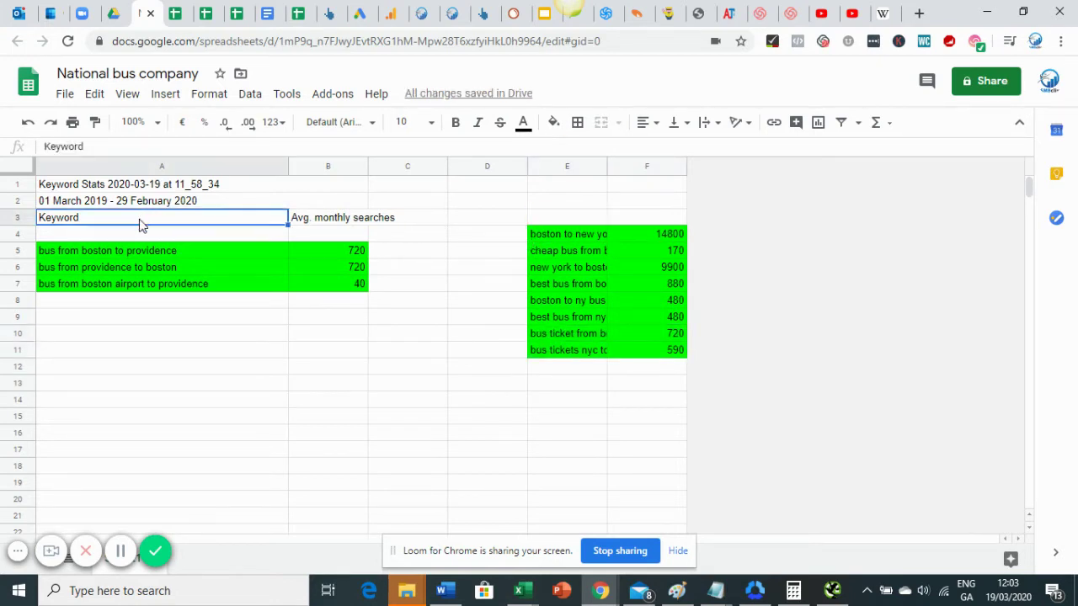
pyautogui.doubleClick(607, 166)
pyautogui.click(307, 352)
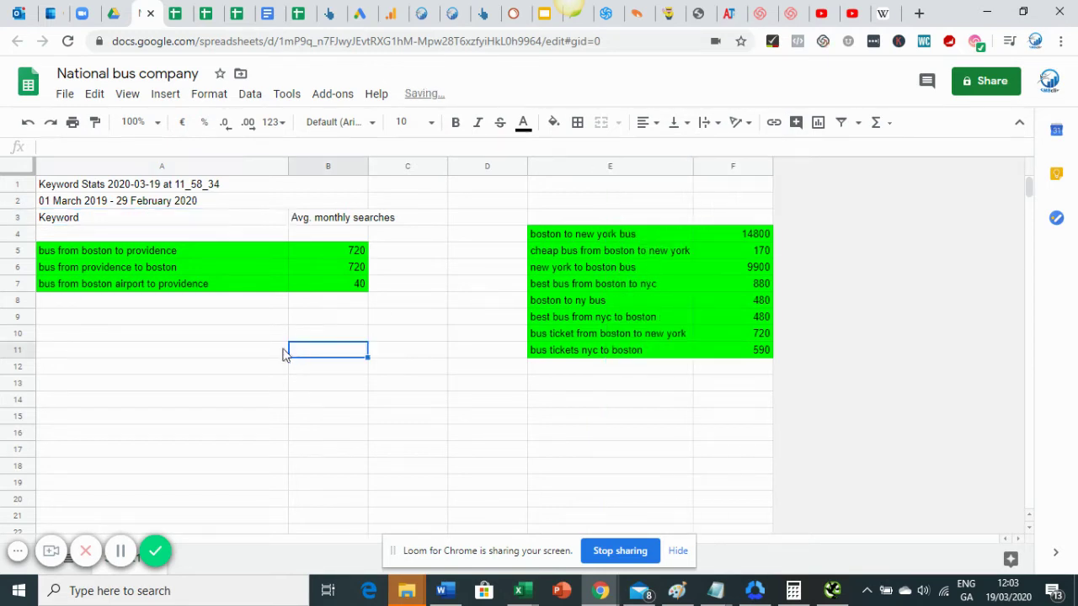
# - Move the whole New York keyword block E4:F11 down one row to E5:F12
pyautogui.click(611, 236)
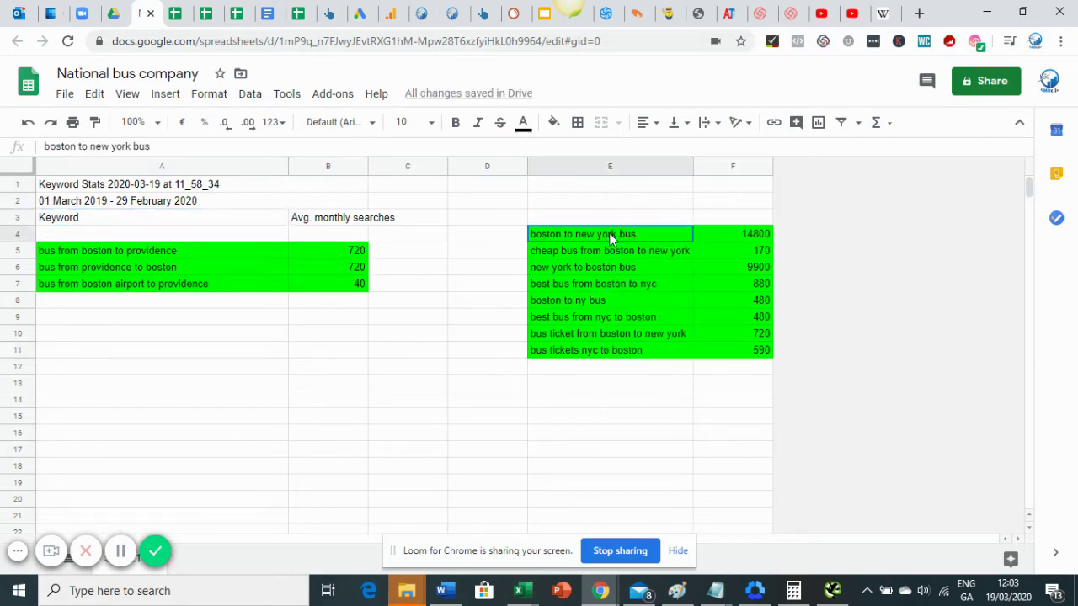
pyautogui.keyDown('shift'); pyautogui.click(734, 358); pyautogui.keyUp('shift')
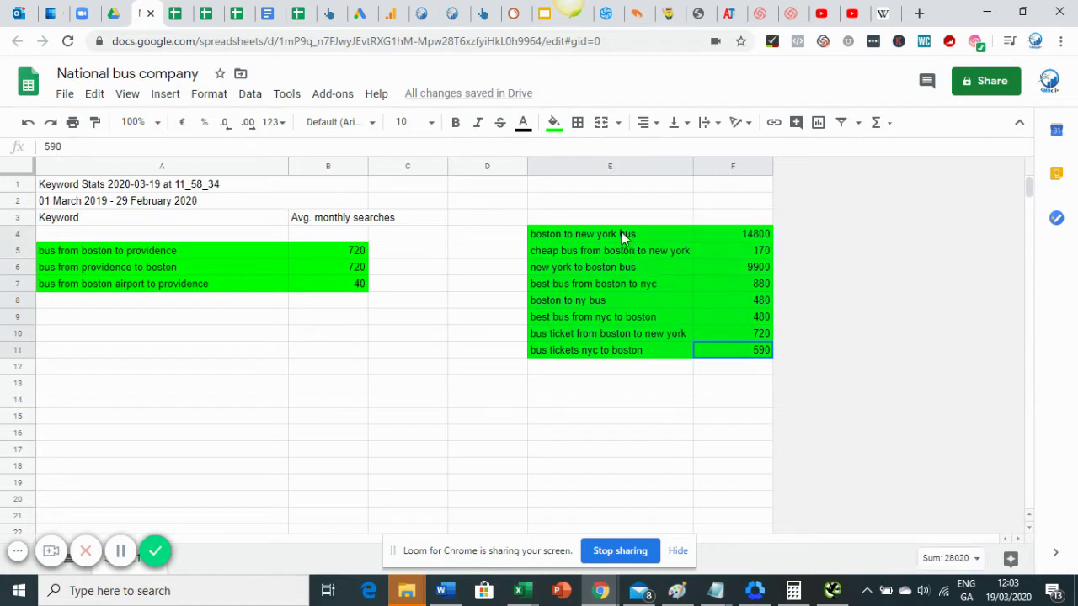
pyautogui.moveTo(625, 224); pyautogui.dragTo(622, 249)
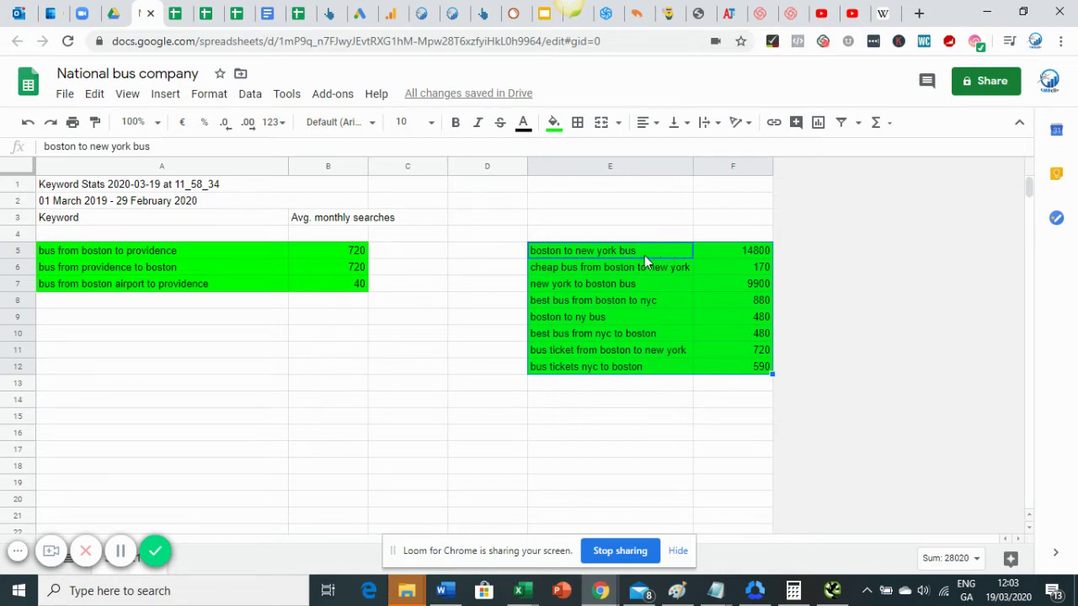
# - Review the Boston–New York keyword group and the Boston–Providence keyword group together with their search volumes
pyautogui.click(593, 253)
pyautogui.click(718, 251)
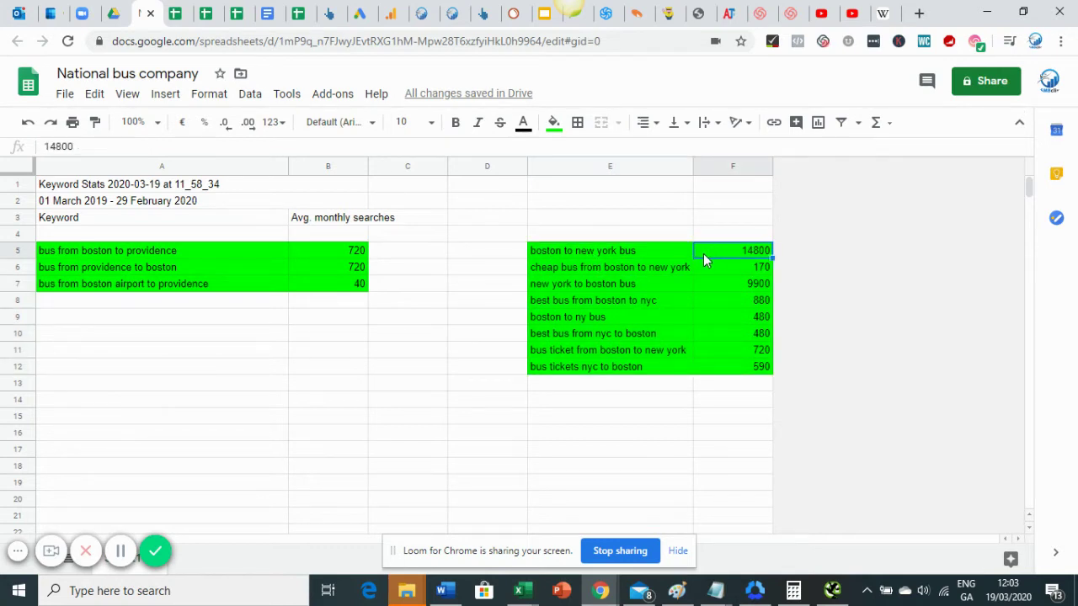
pyautogui.click(569, 281)
pyautogui.click(565, 297)
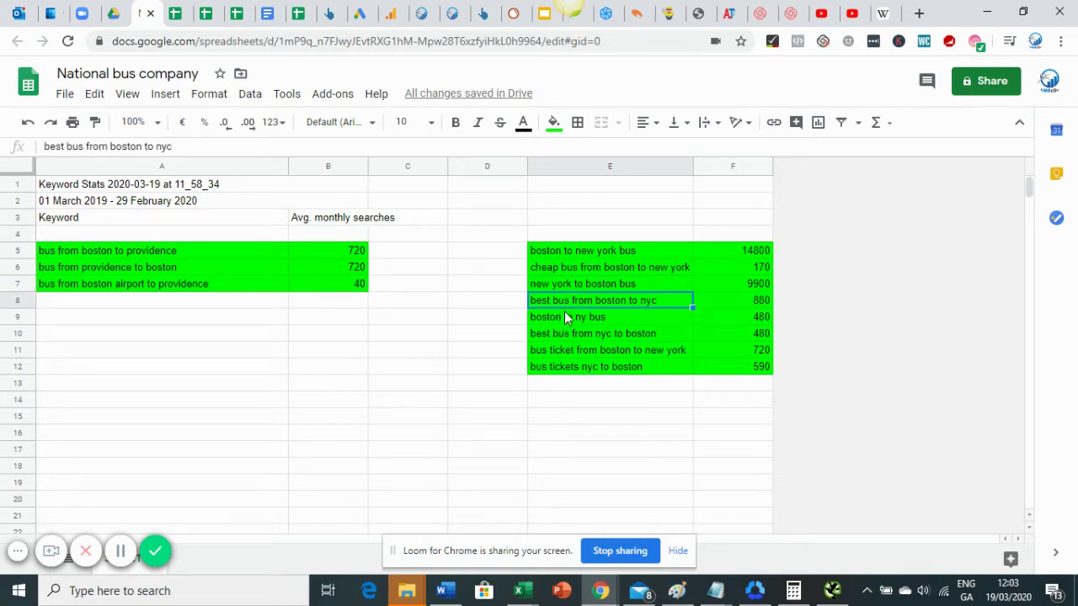
pyautogui.click(565, 321)
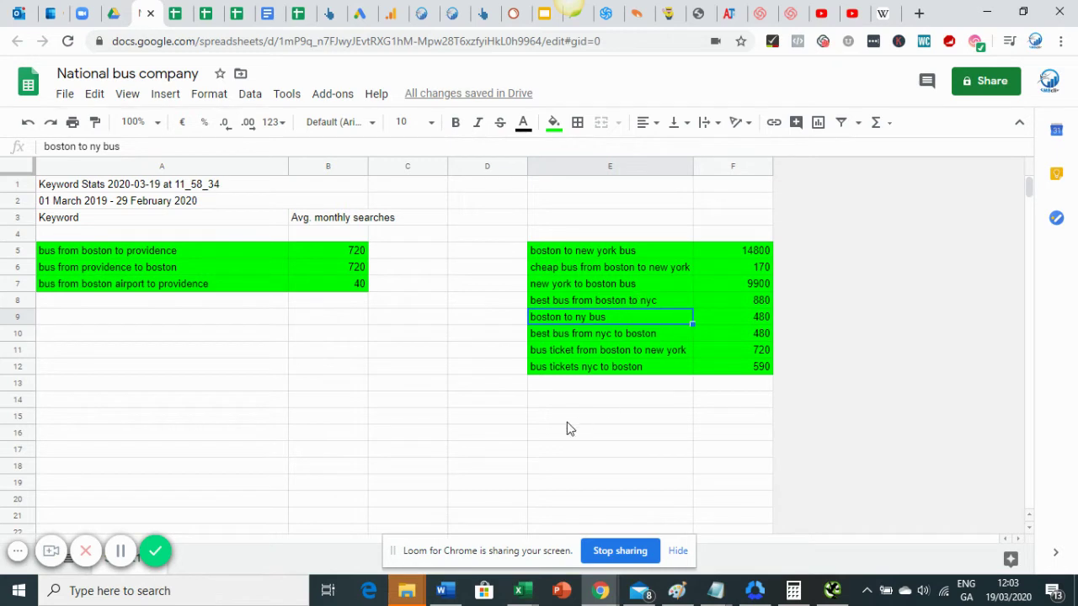
pyautogui.click(594, 385)
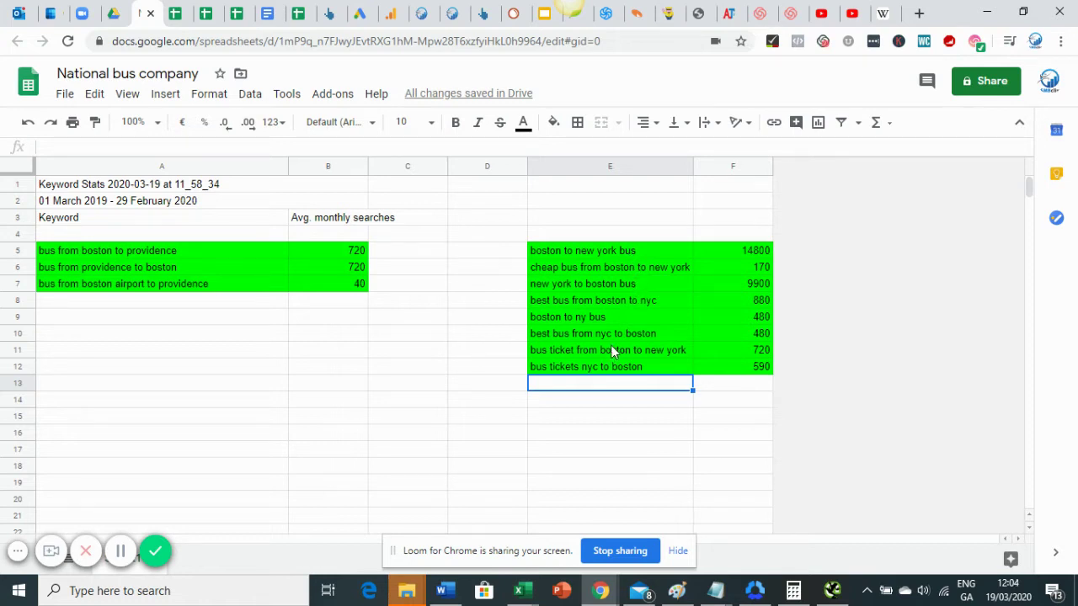
pyautogui.click(175, 268)
pyautogui.click(159, 282)
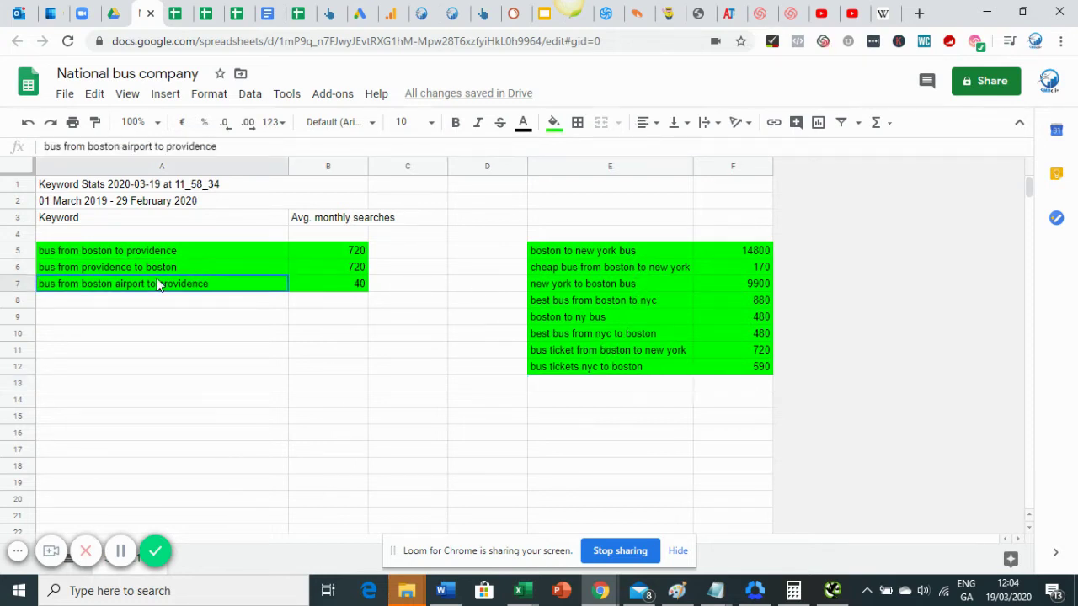
pyautogui.keyDown('shift'); pyautogui.click(158, 254); pyautogui.keyUp('shift')
pyautogui.click(303, 285)
pyautogui.keyDown('shift'); pyautogui.click(246, 248); pyautogui.keyUp('shift')
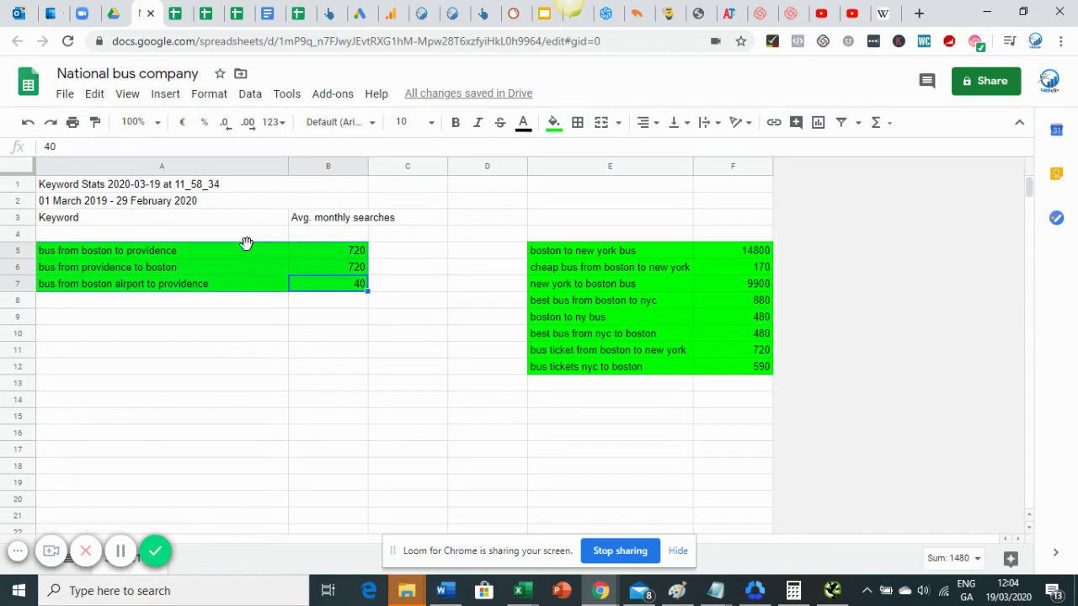
pyautogui.click(109, 287)
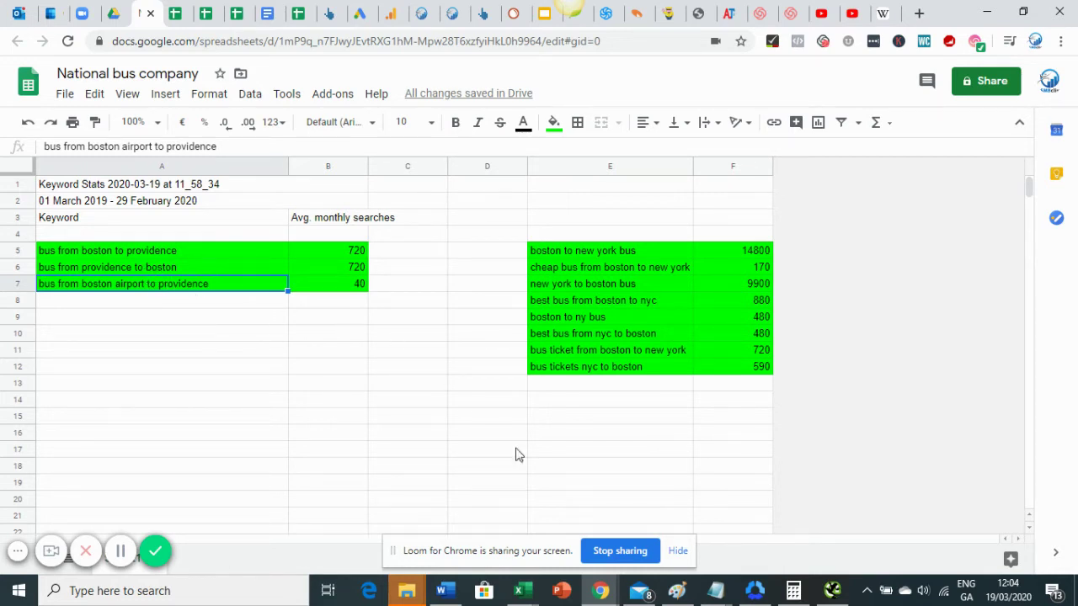
# - Switch to the Notepad list of Boston routes, review all its entries from Providence to Cape Cod, and return to the spreadsheet
pyautogui.click(714, 595)
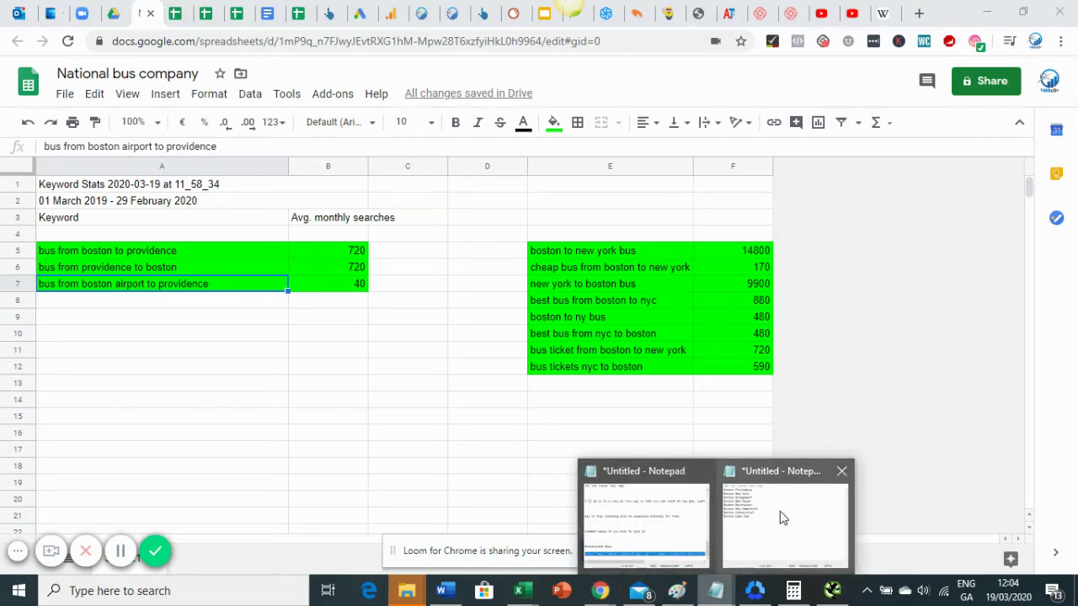
pyautogui.click(784, 518)
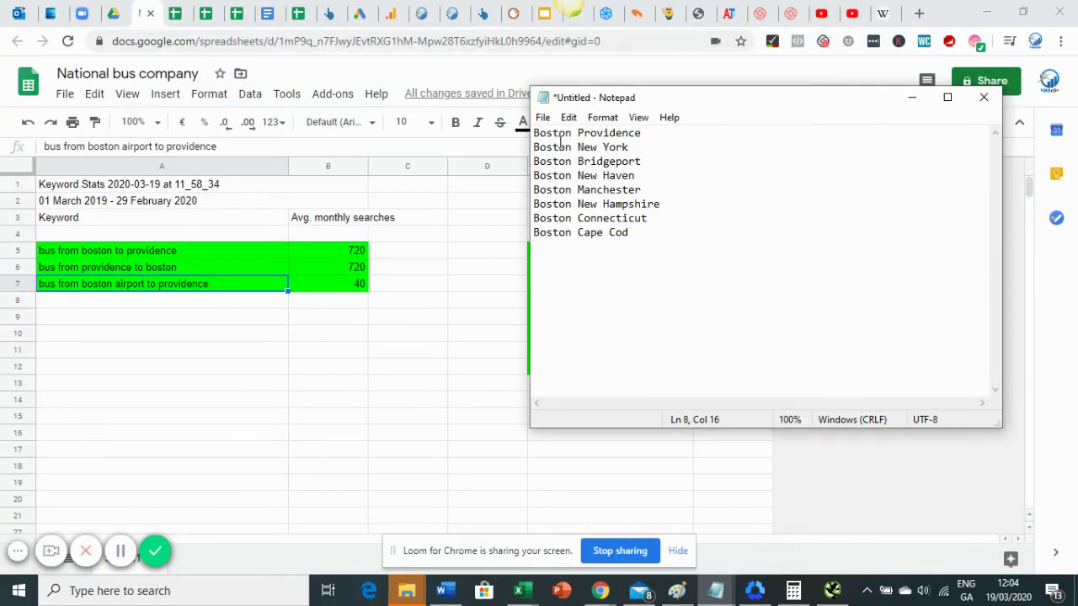
pyautogui.moveTo(536, 133); pyautogui.dragTo(642, 237)
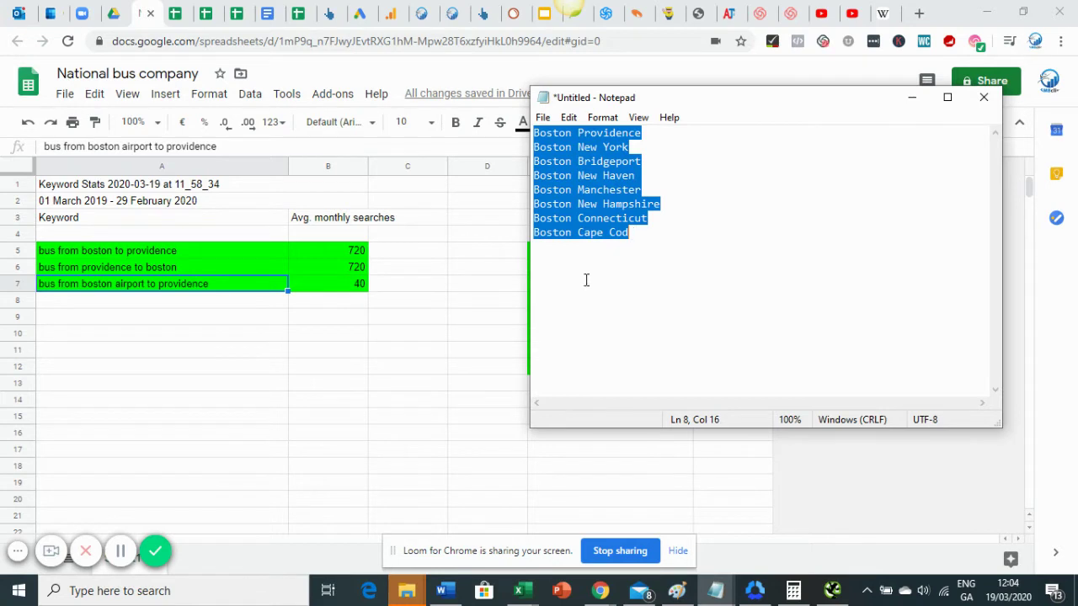
pyautogui.click(478, 322)
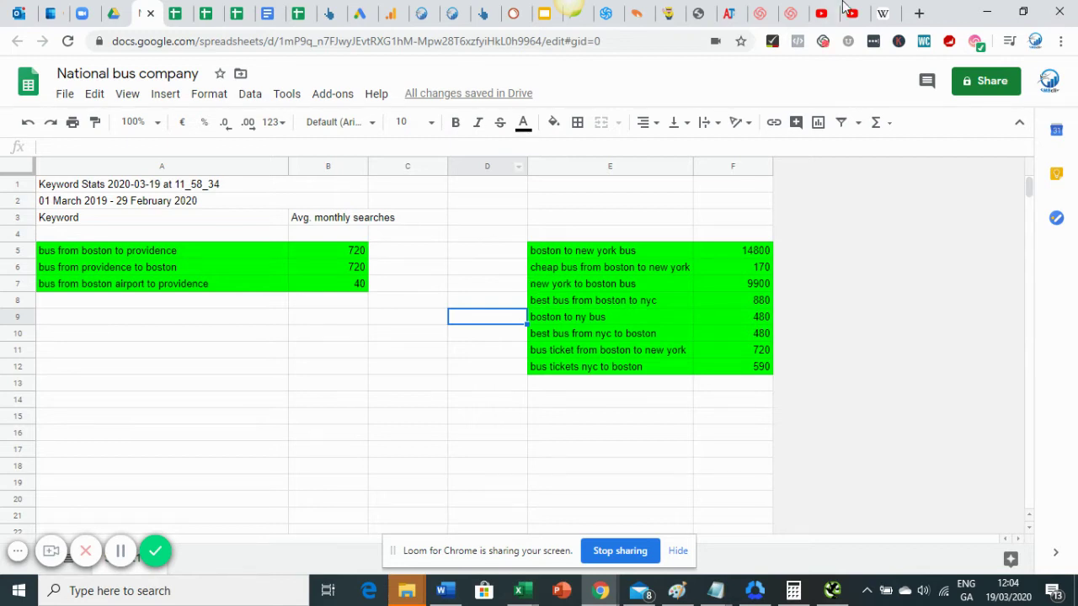
# - Search Google for "verizon" in a new browser tab and open the verizonwireless.com home page
pyautogui.click(919, 13)
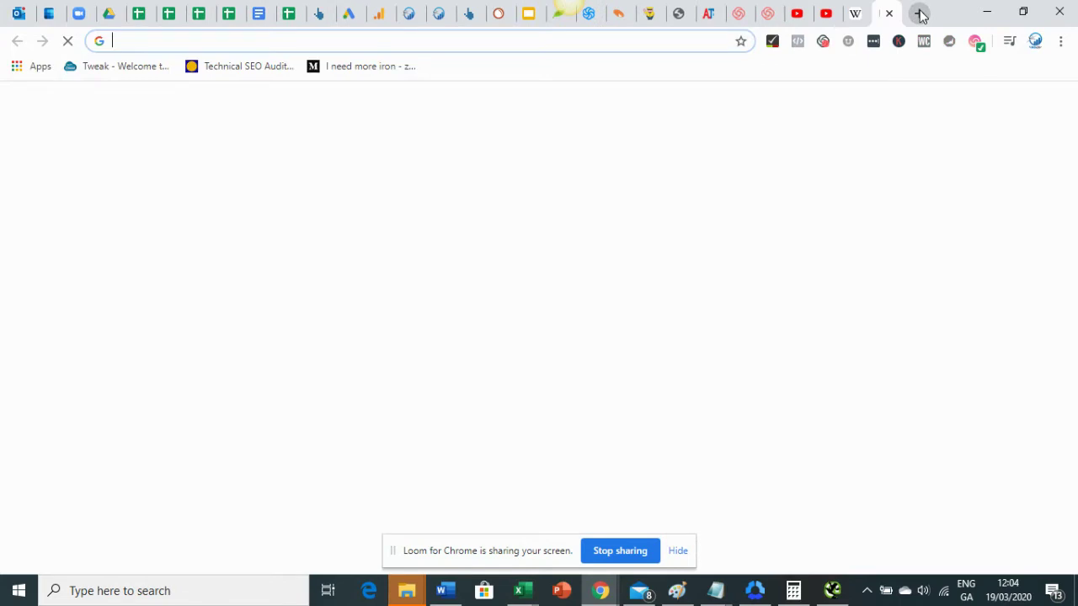
pyautogui.write('verizon')
pyautogui.press('Return')
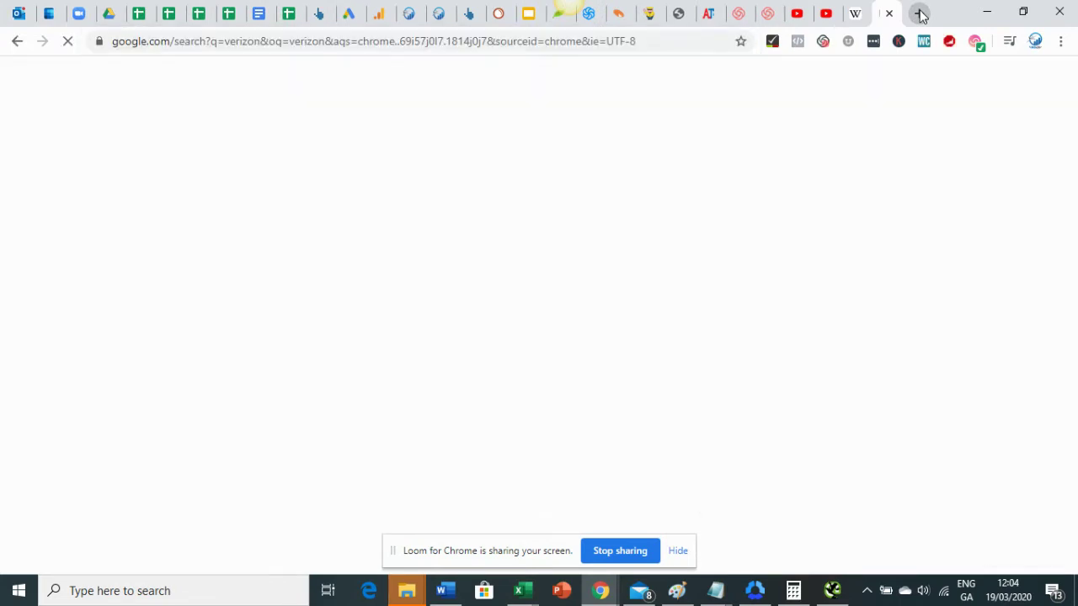
pyautogui.click(295, 233)
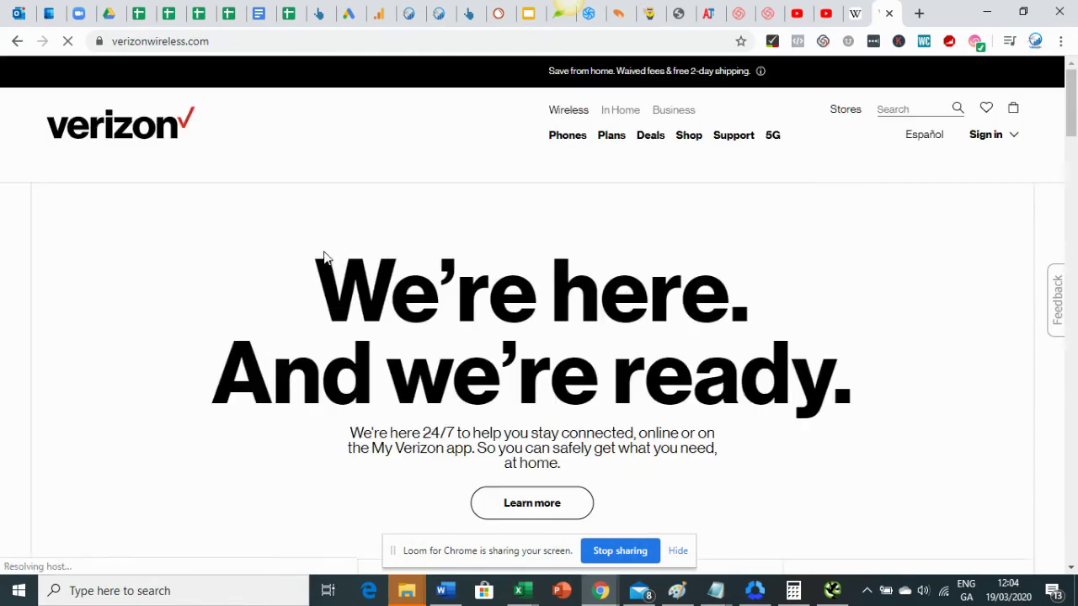
# - Examine how the Verizon site organises its Phones, Plans, Deals and Shop categories, and look over the home page sections
pyautogui.click(570, 145)
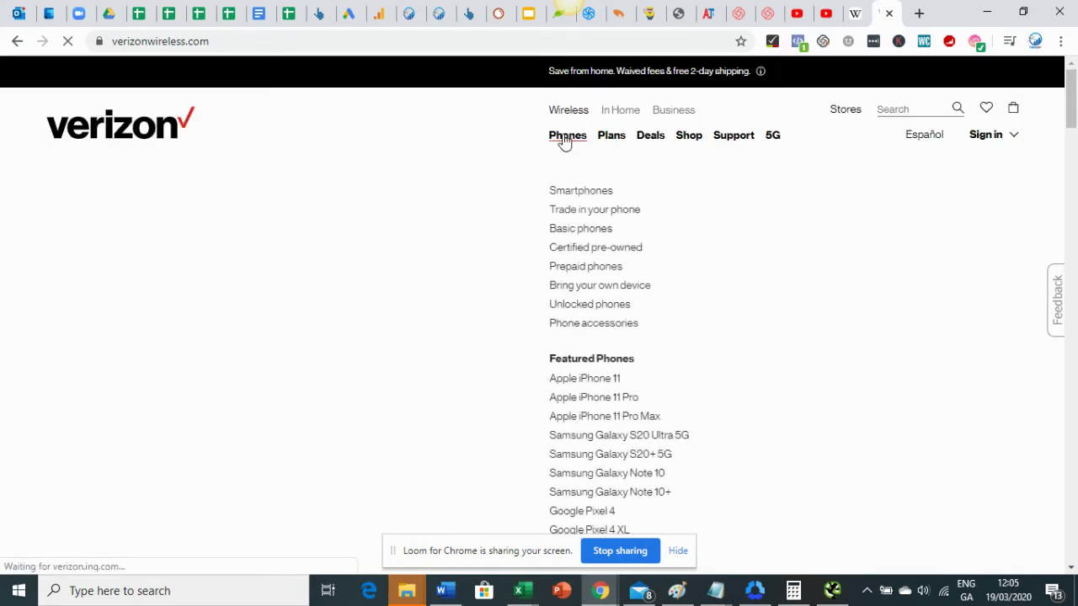
pyautogui.click(608, 143)
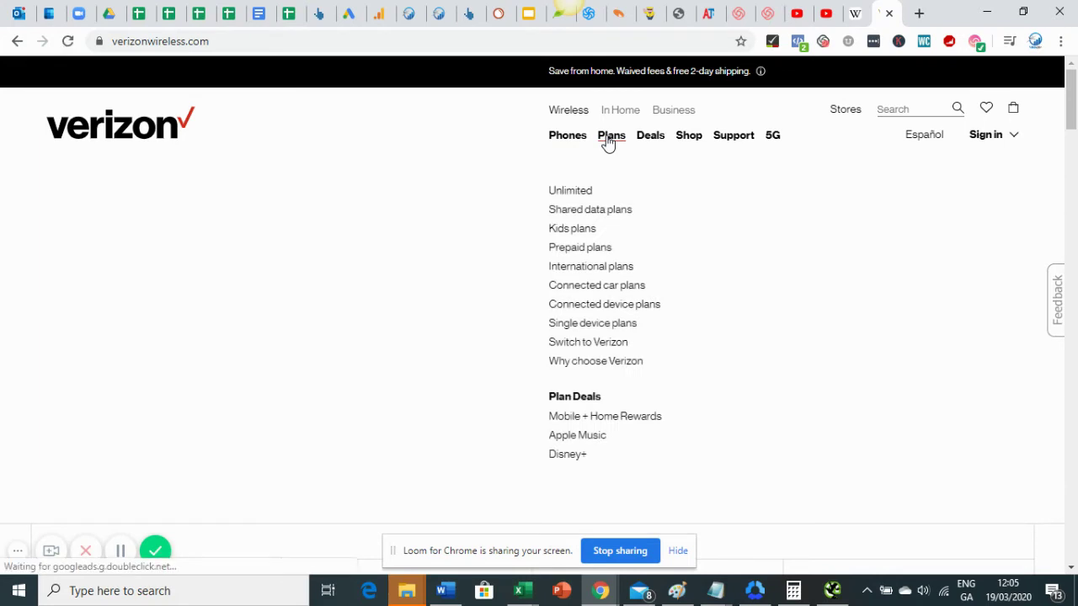
pyautogui.click(648, 142)
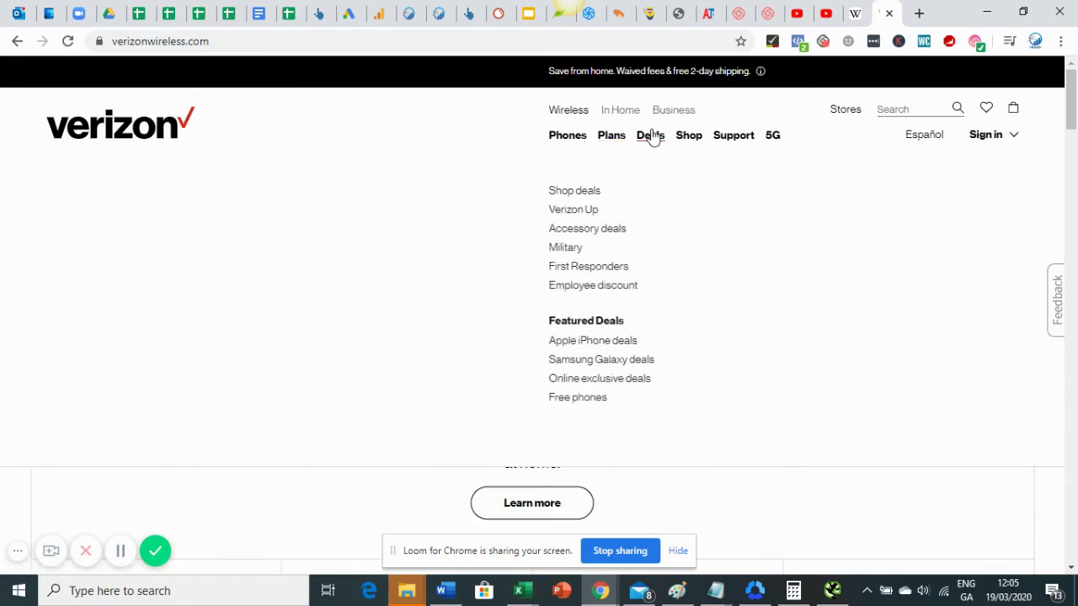
pyautogui.click(688, 142)
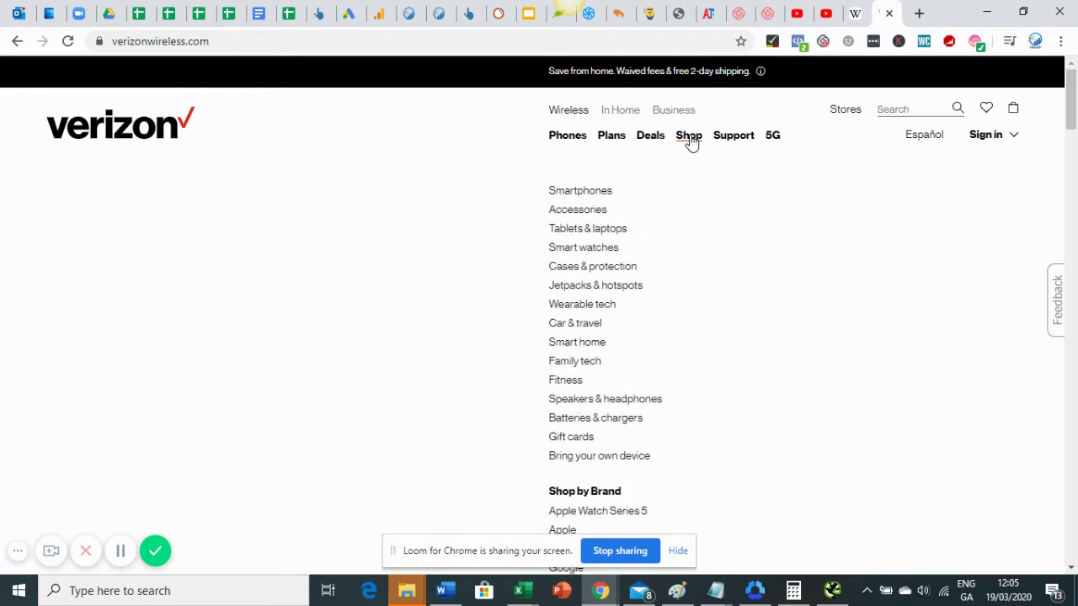
pyautogui.click(648, 140)
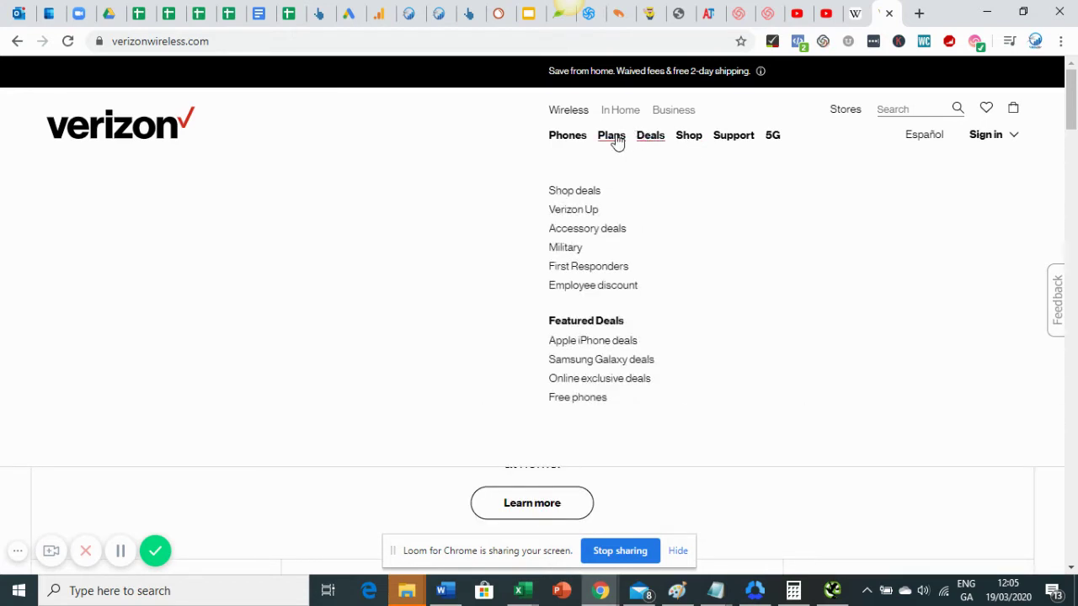
pyautogui.click(615, 141)
pyautogui.click(576, 144)
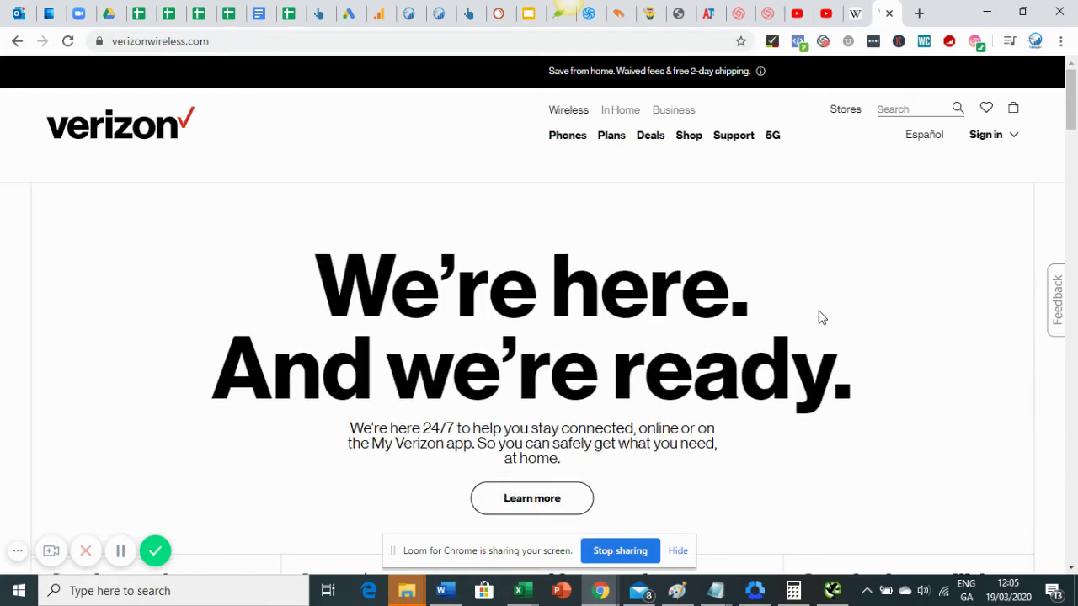
pyautogui.scroll(-4, 818, 315)
pyautogui.scroll(-4, 783, 317)
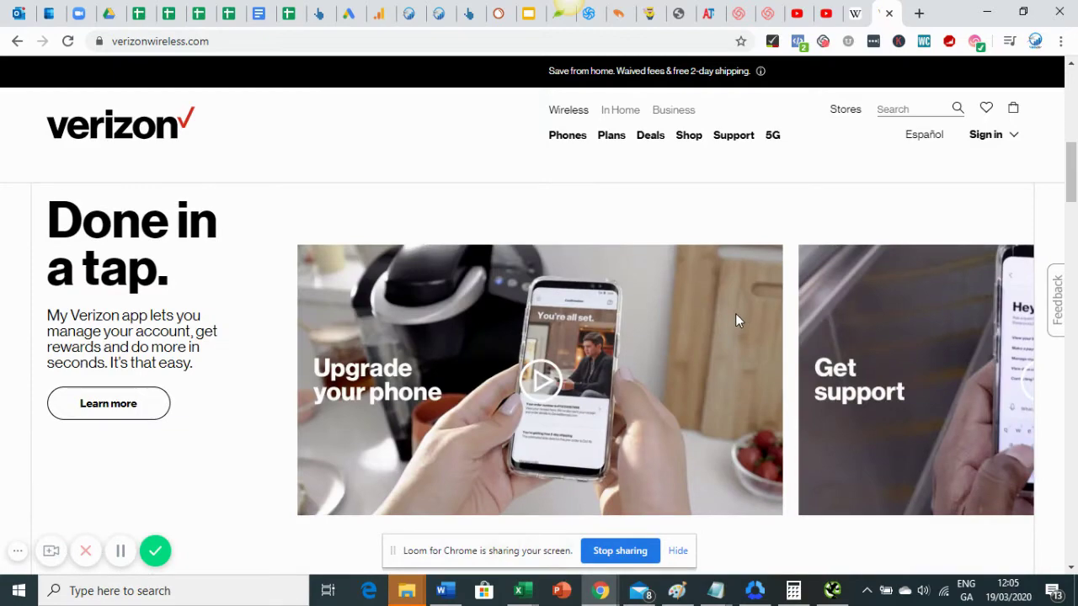
pyautogui.scroll(-10, 733, 319)
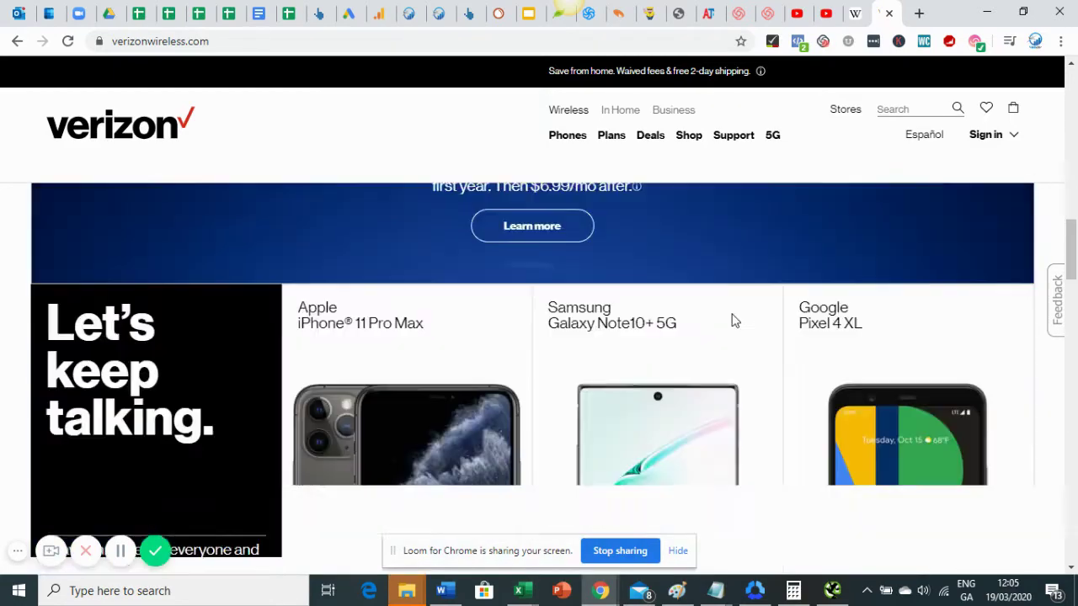
pyautogui.scroll(10, 723, 318)
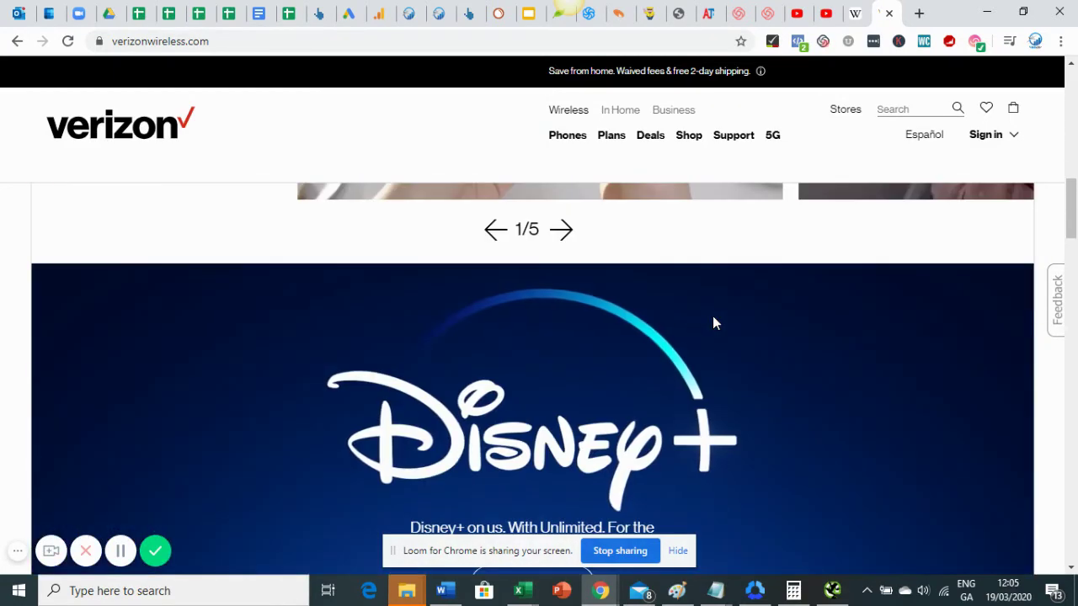
pyautogui.scroll(8, 710, 316)
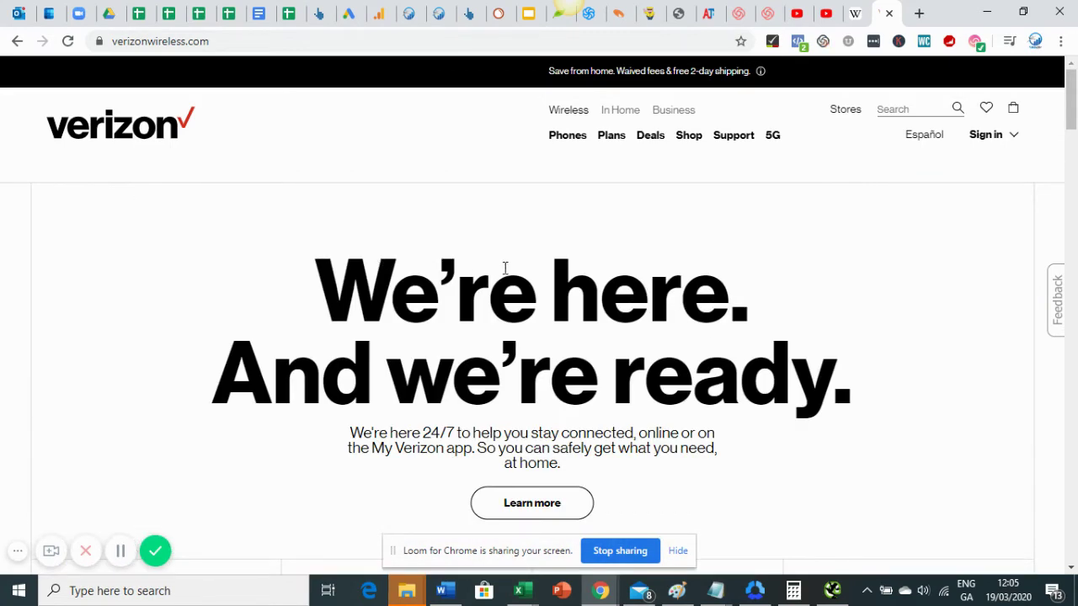
# - Switch to the Google Ads browser tab, open Keyword Planner's start page and start discovering new keywords
pyautogui.click(350, 13)
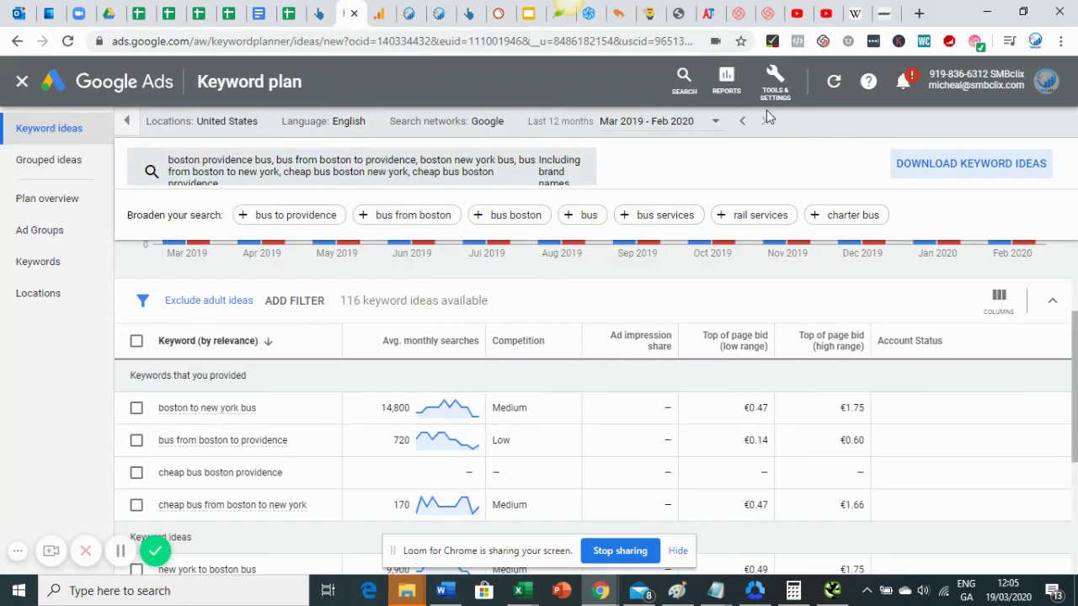
pyautogui.click(775, 82)
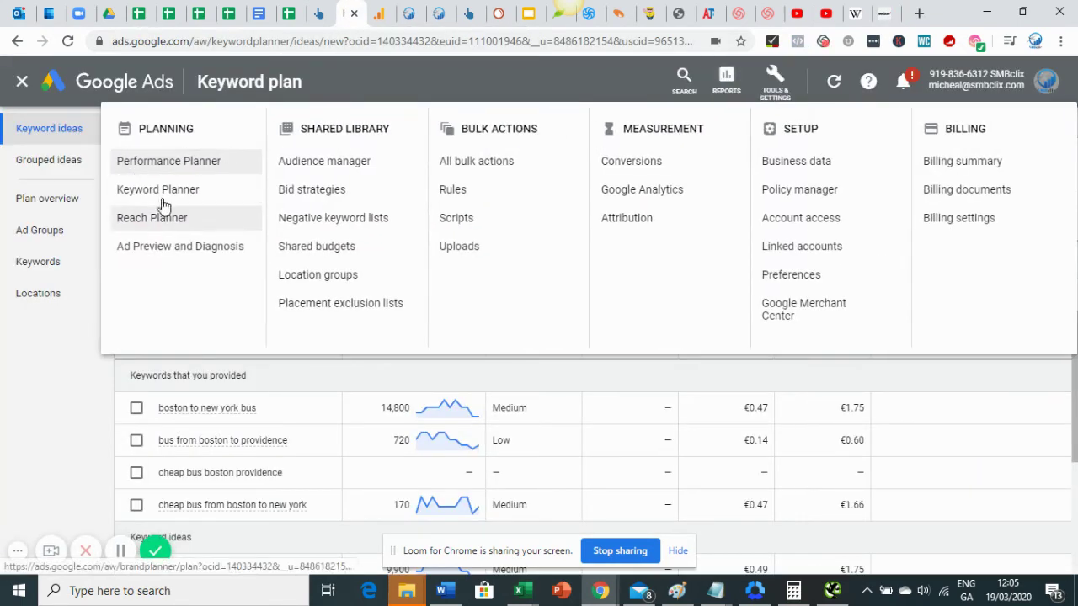
pyautogui.click(143, 166)
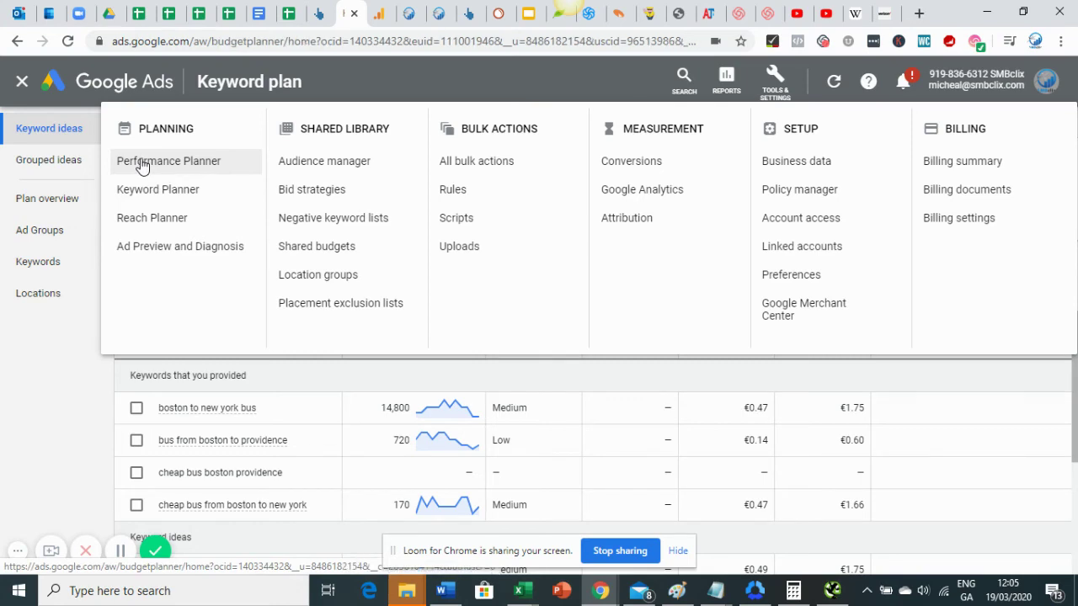
pyautogui.click(790, 79)
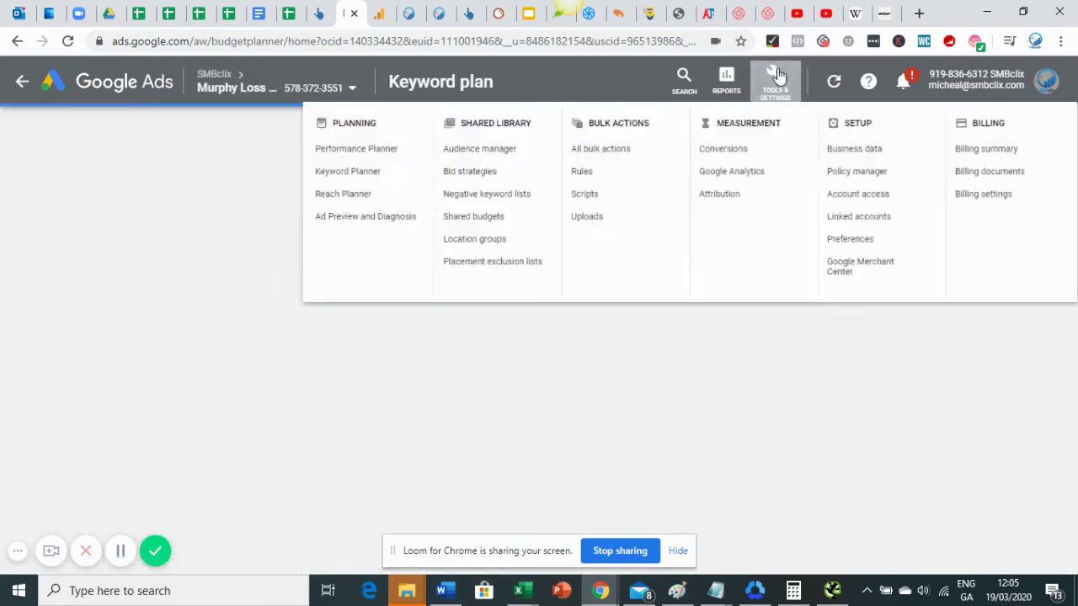
pyautogui.click(172, 196)
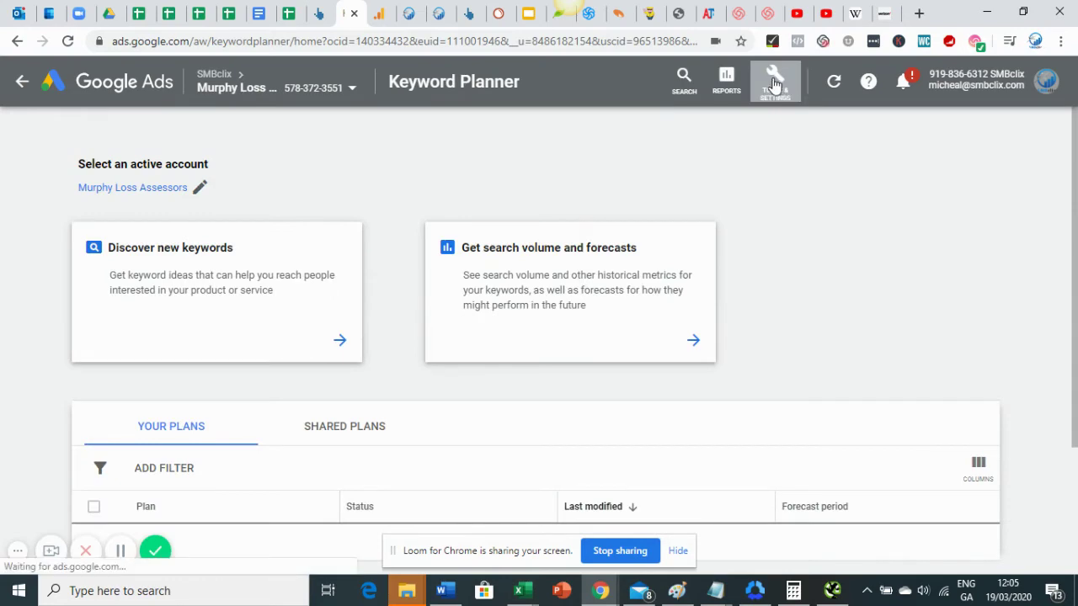
pyautogui.click(266, 318)
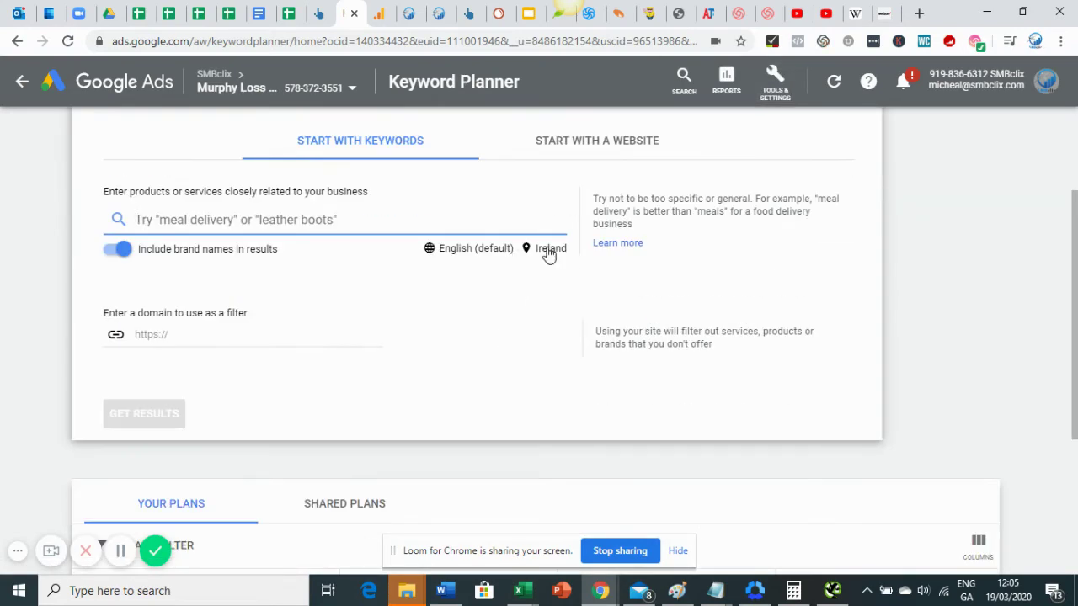
# - Replace Ireland with United States as the target location for the keyword search and save it
pyautogui.click(548, 251)
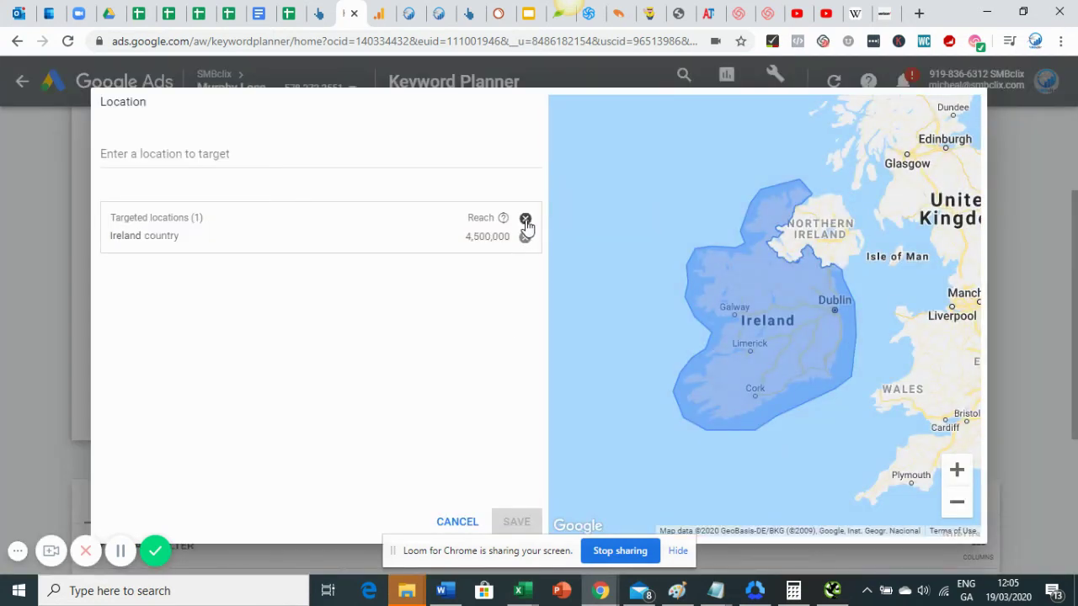
pyautogui.click(523, 239)
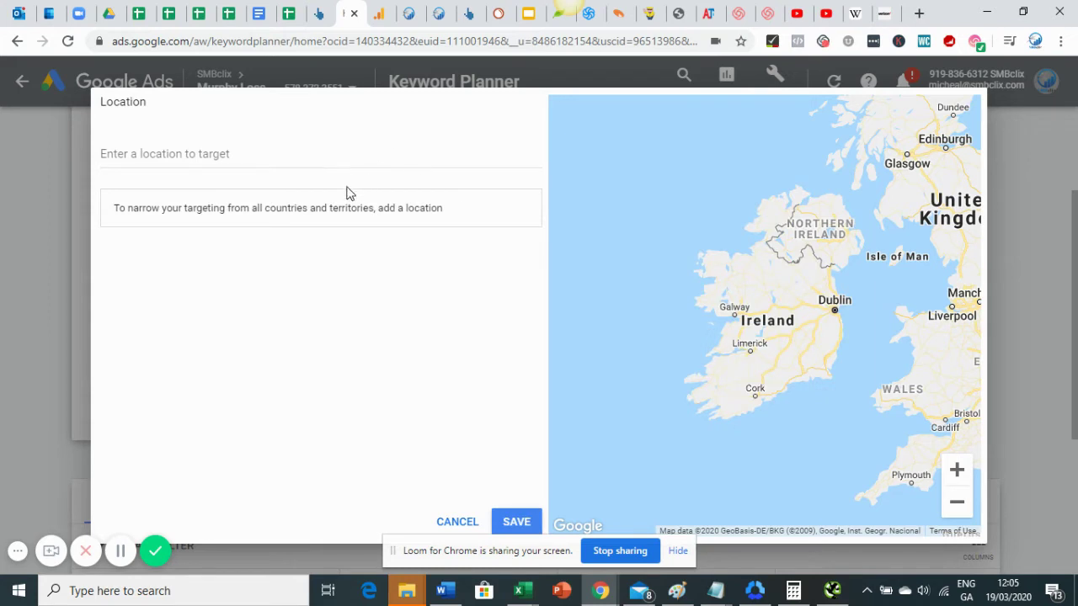
pyautogui.click(295, 159)
pyautogui.write('unit')
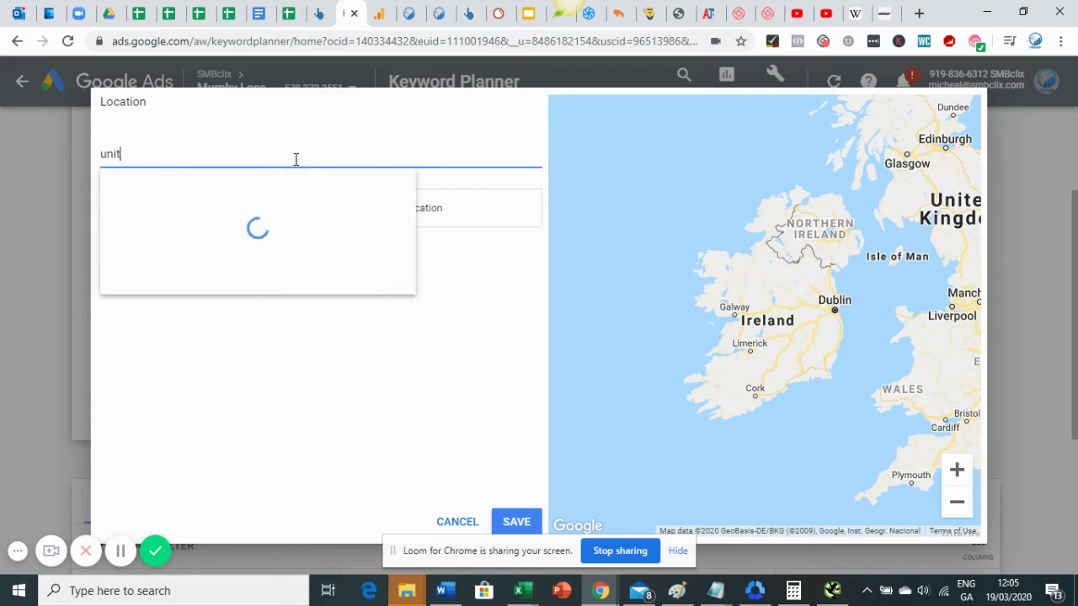
pyautogui.write('ed')
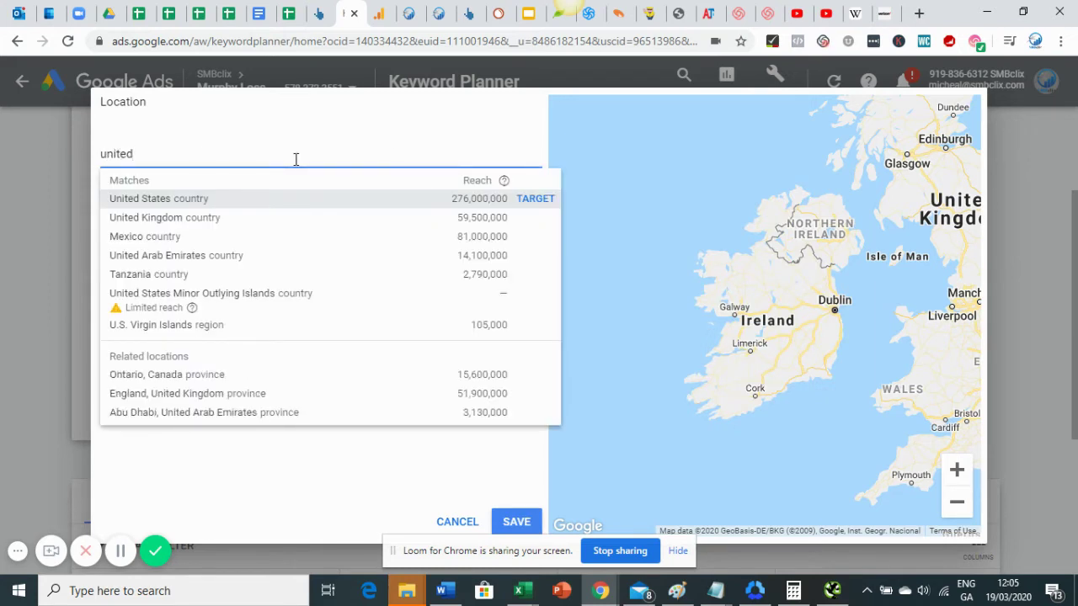
pyautogui.click(217, 201)
pyautogui.click(527, 522)
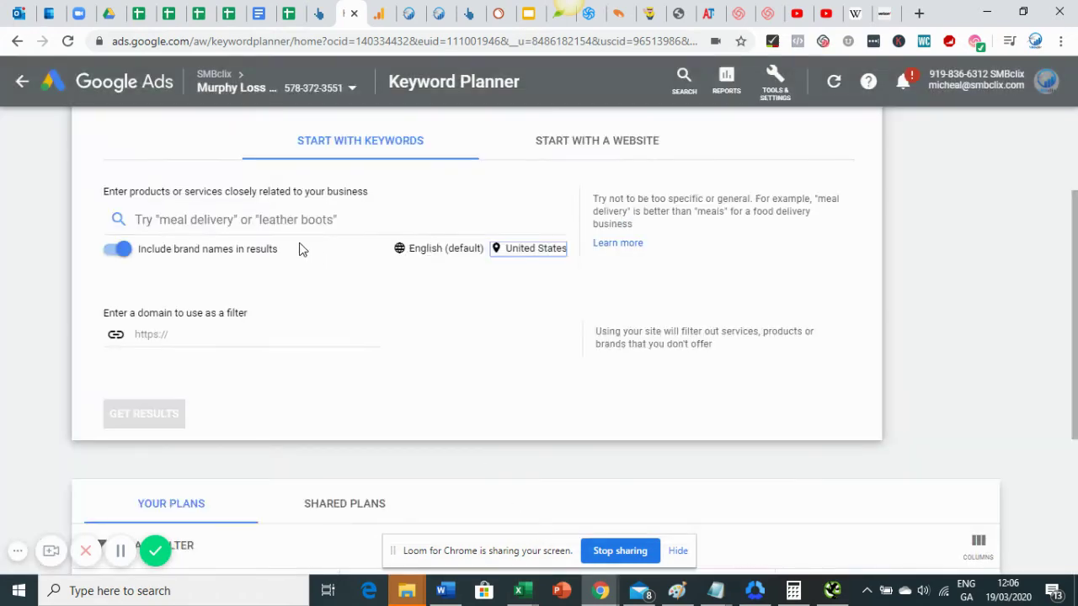
# - Get keyword ideas for "mobile phone plans", "cell phone plans", "mobile phone deals" and "cellphone deals"
pyautogui.click(235, 220)
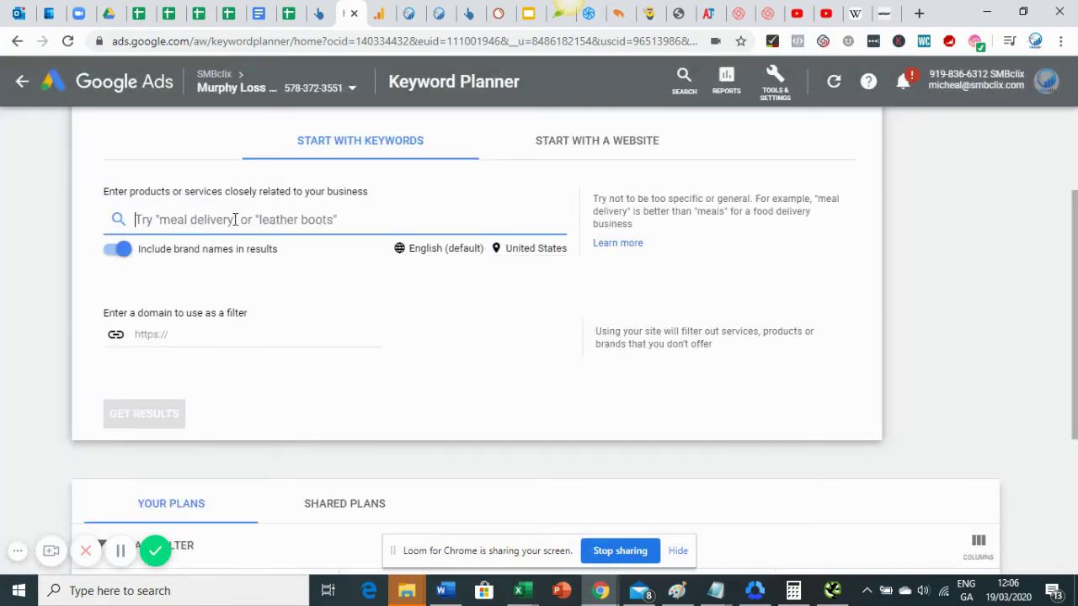
pyautogui.write('mi')
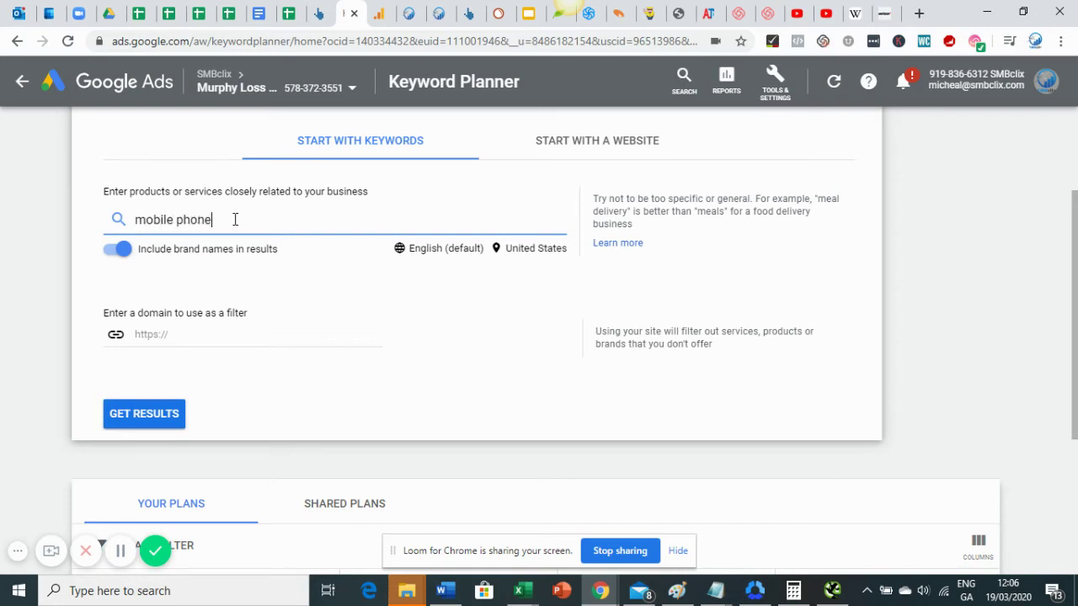
pyautogui.write('bile phone plans,c')
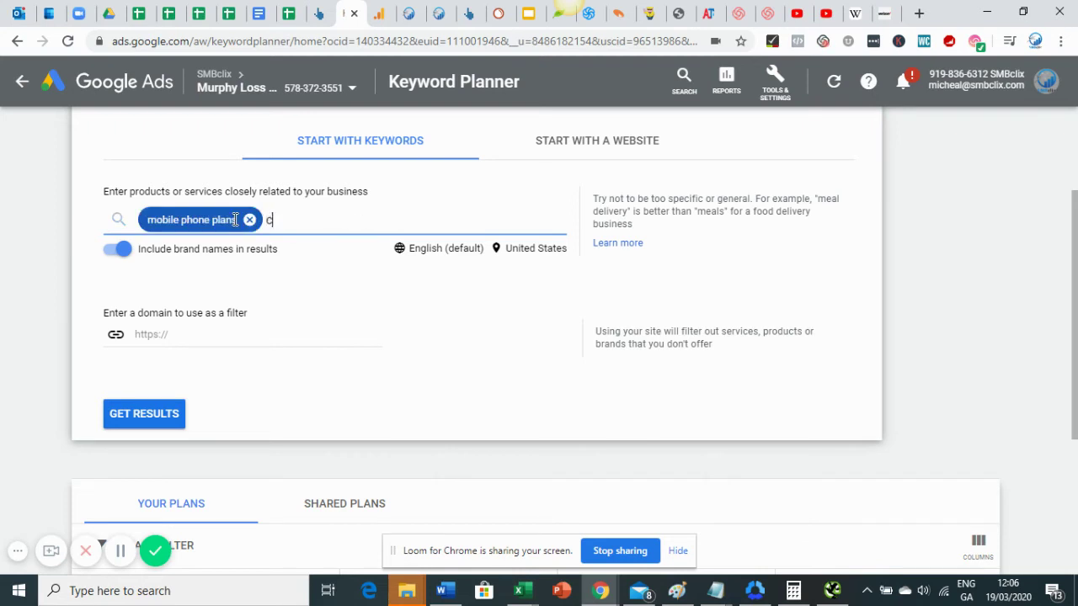
pyautogui.write('ell phone plans,')
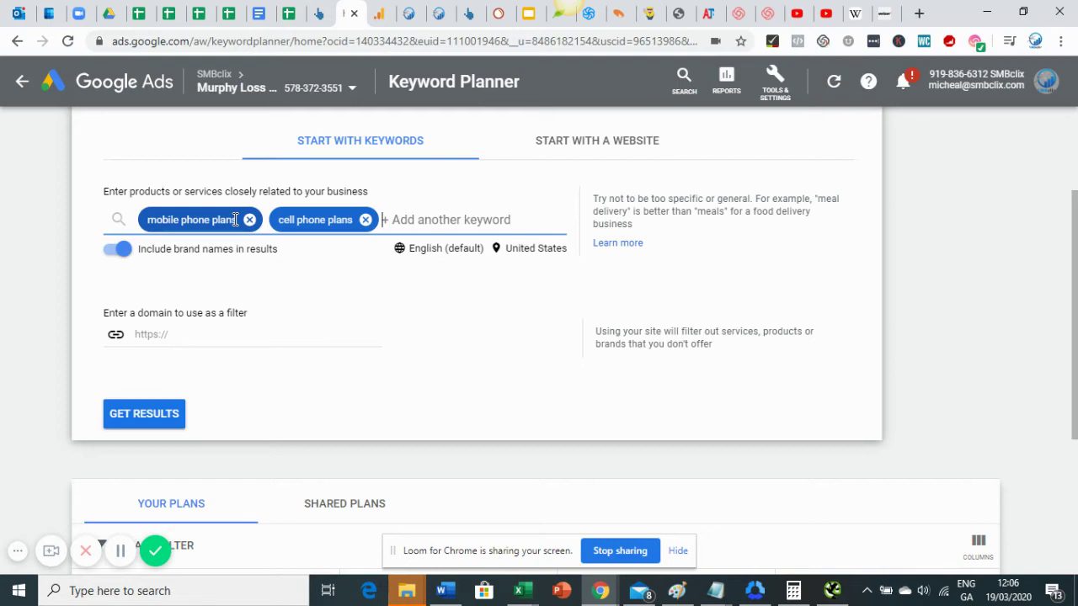
pyautogui.write('mobile phone deal')
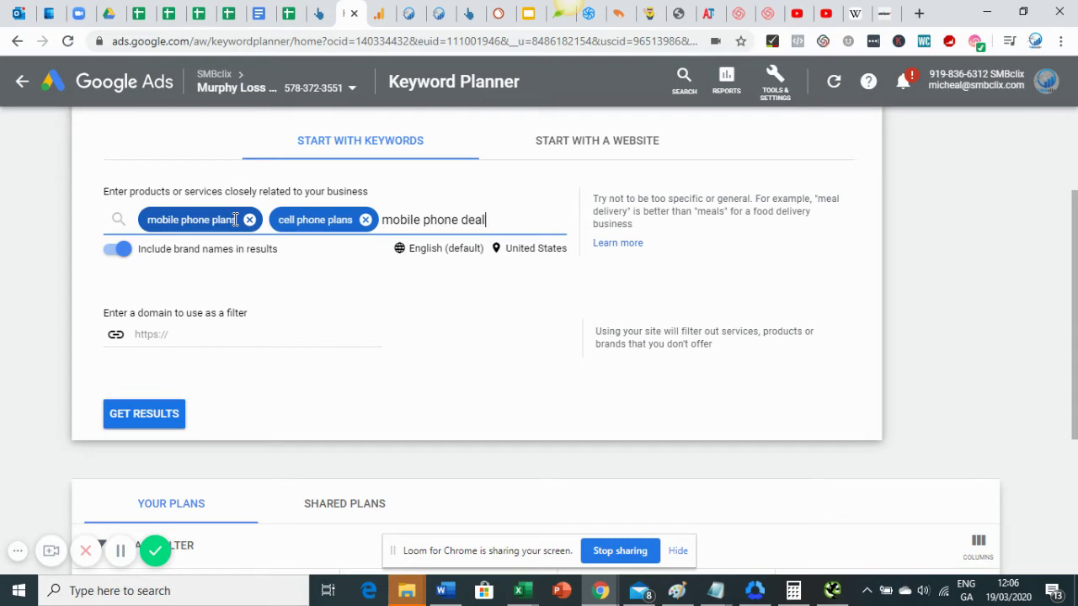
pyautogui.write('cell')
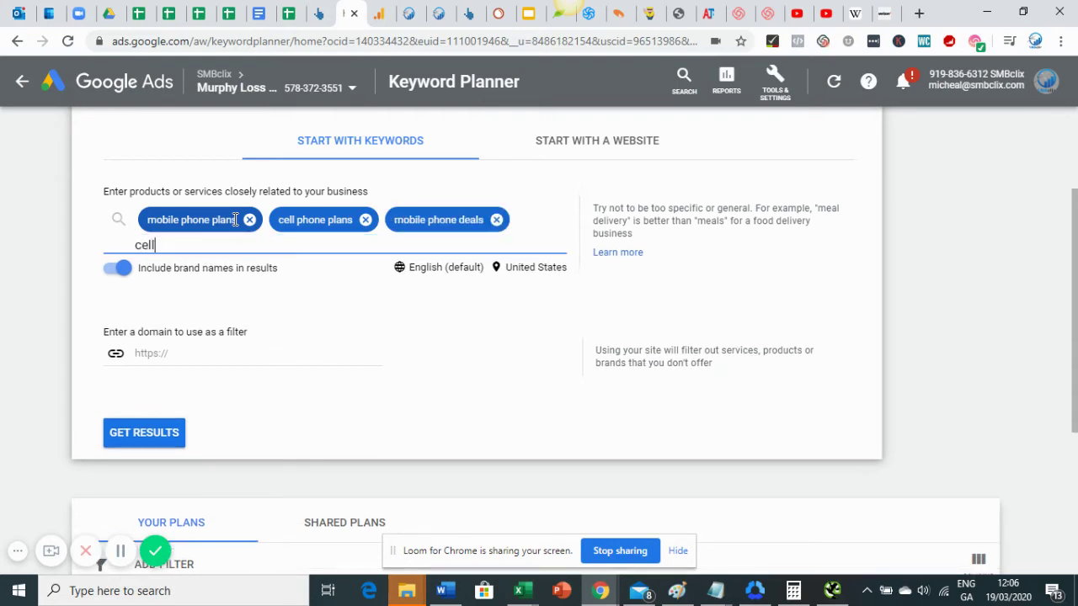
pyautogui.write('phone deals,')
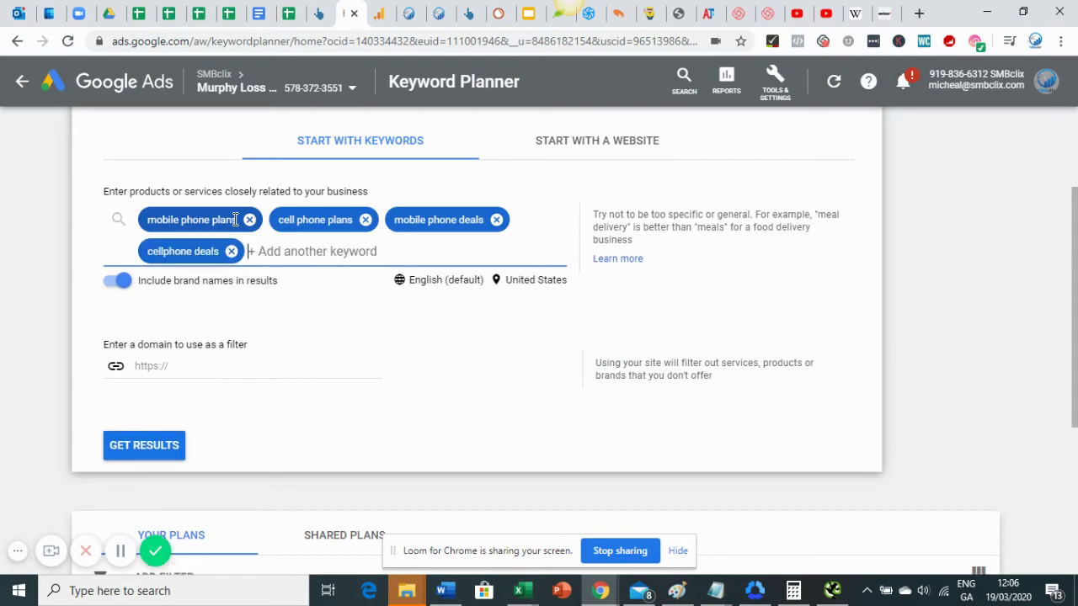
pyautogui.click(173, 449)
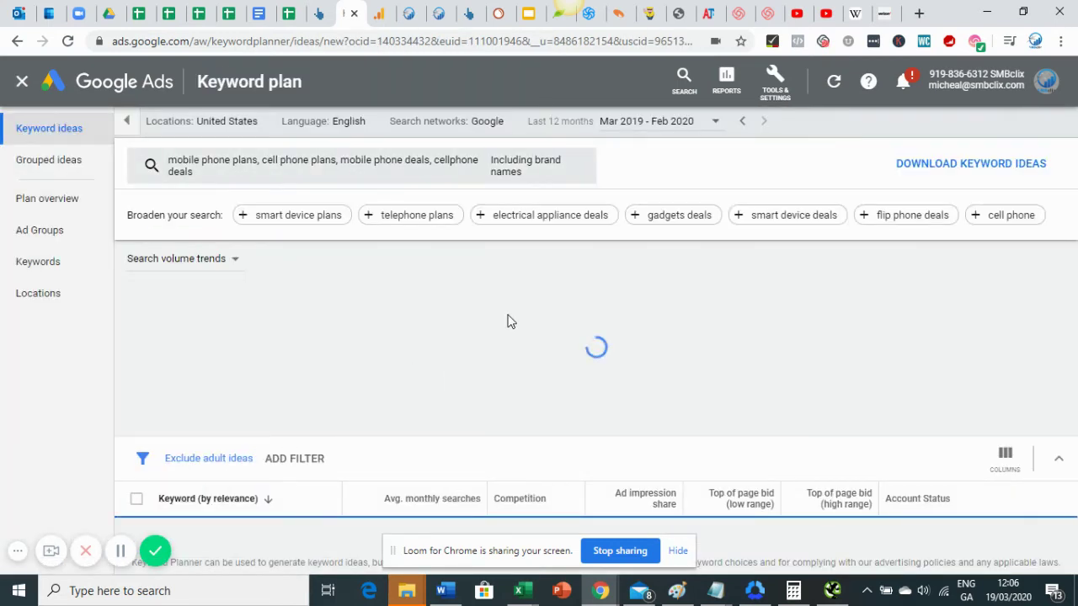
# - Look over the phone plan and deal keyword ideas and download them as a file
pyautogui.scroll(-4, 451, 331)
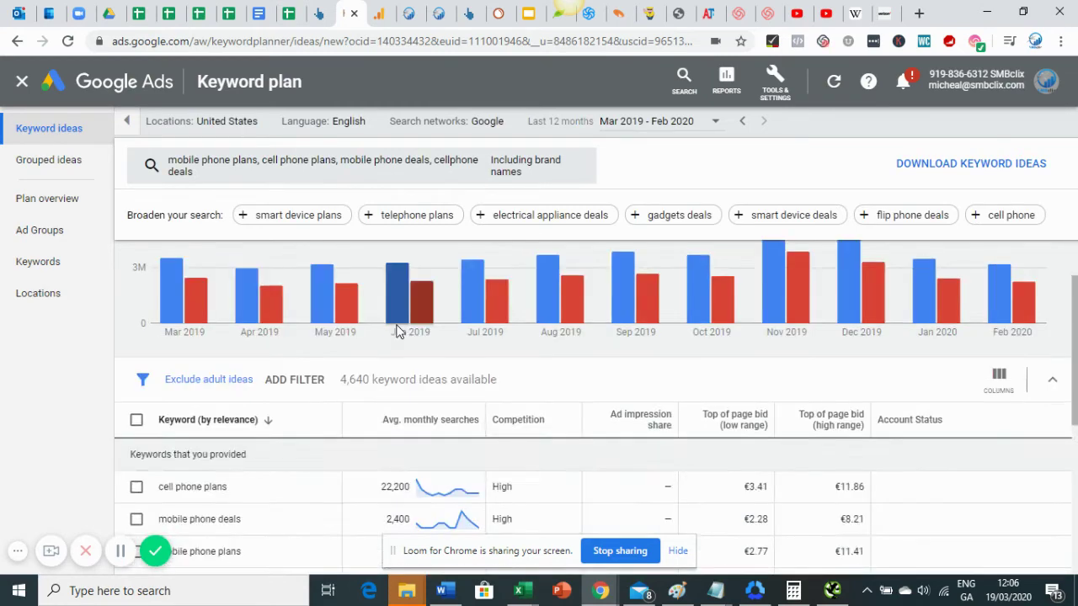
pyautogui.scroll(2, 390, 330)
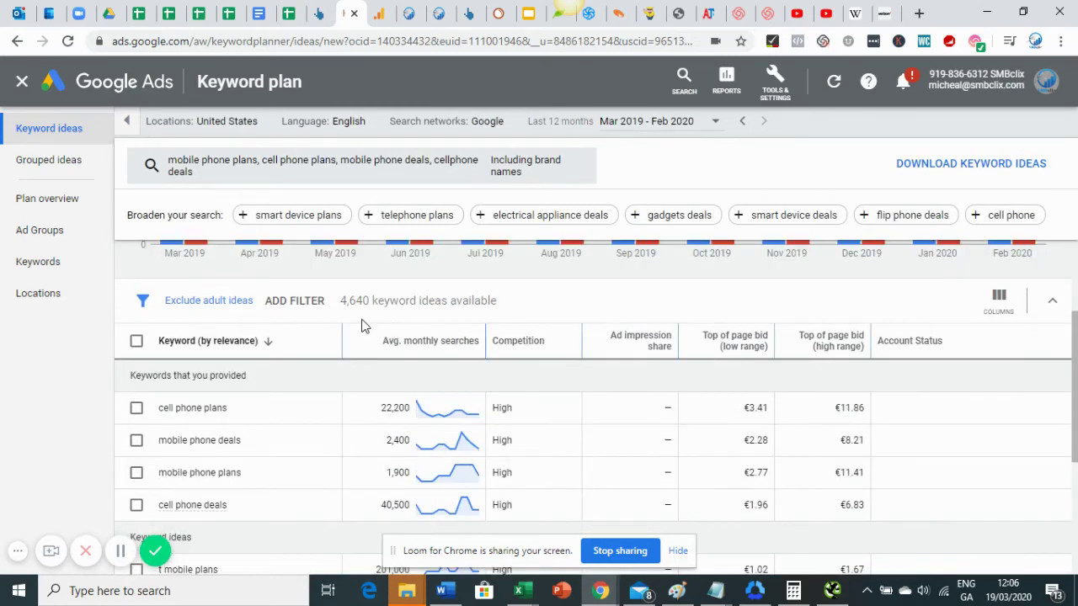
pyautogui.click(939, 160)
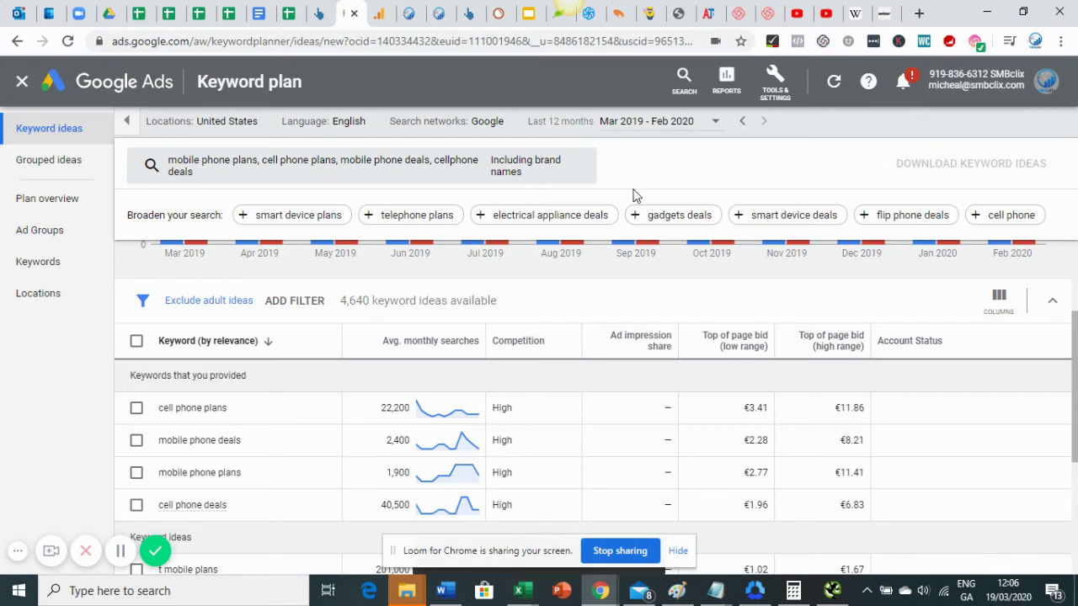
# - Return to the National bus company spreadsheet, add a new sheet and rename it "Phone com"
pyautogui.click(138, 13)
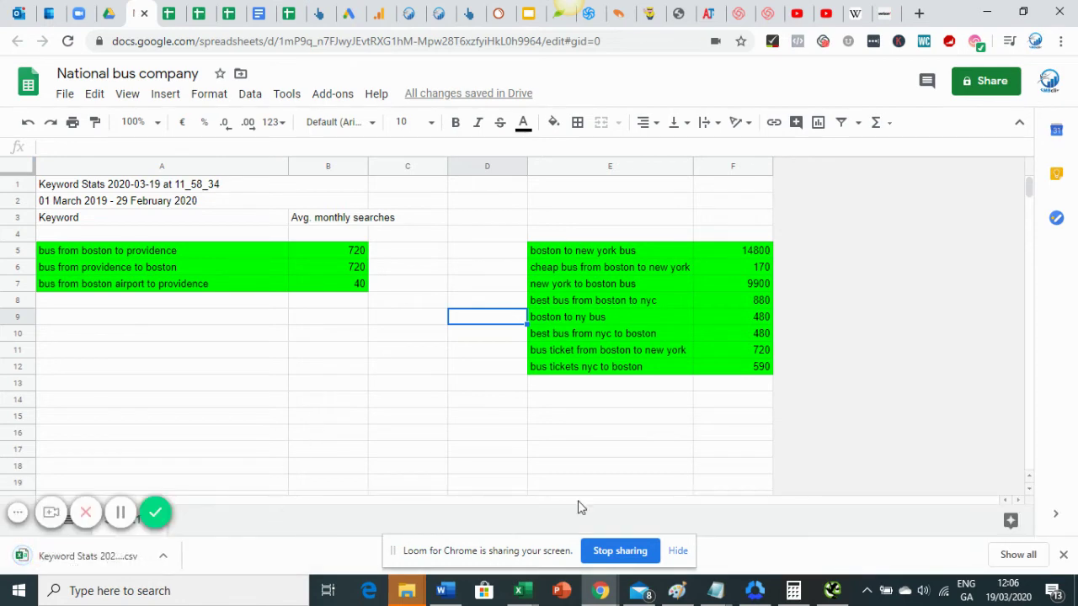
pyautogui.click(1061, 555)
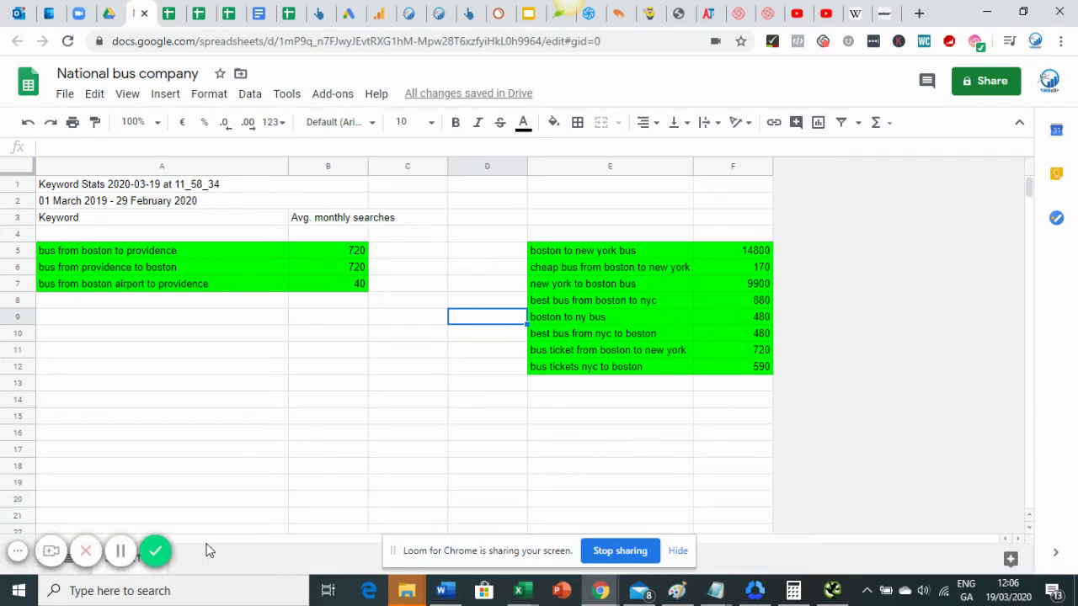
pyautogui.click(679, 551)
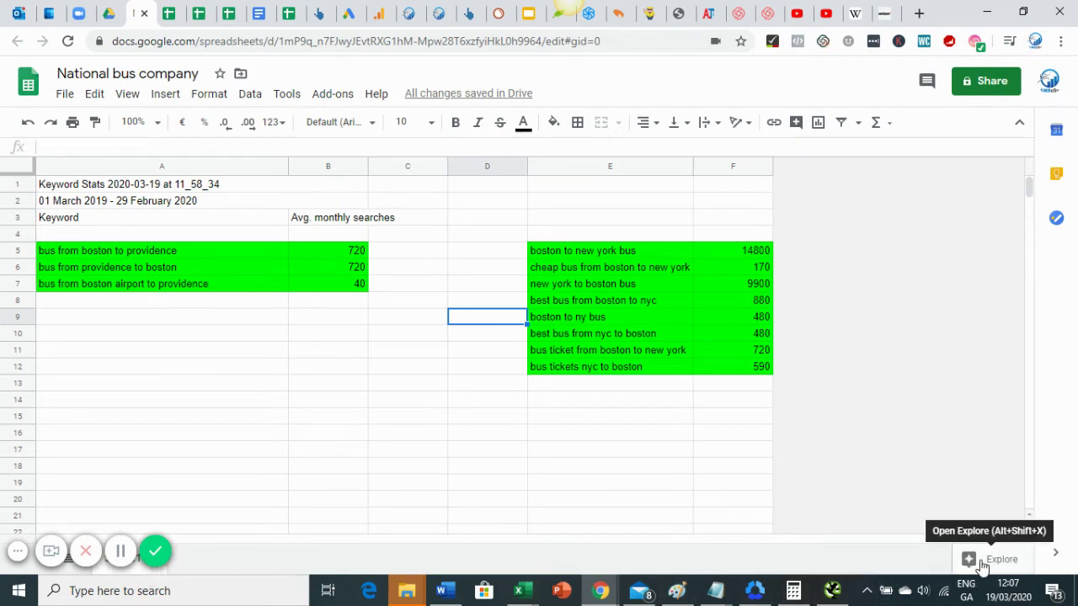
pyautogui.click(17, 553)
pyautogui.click(44, 558)
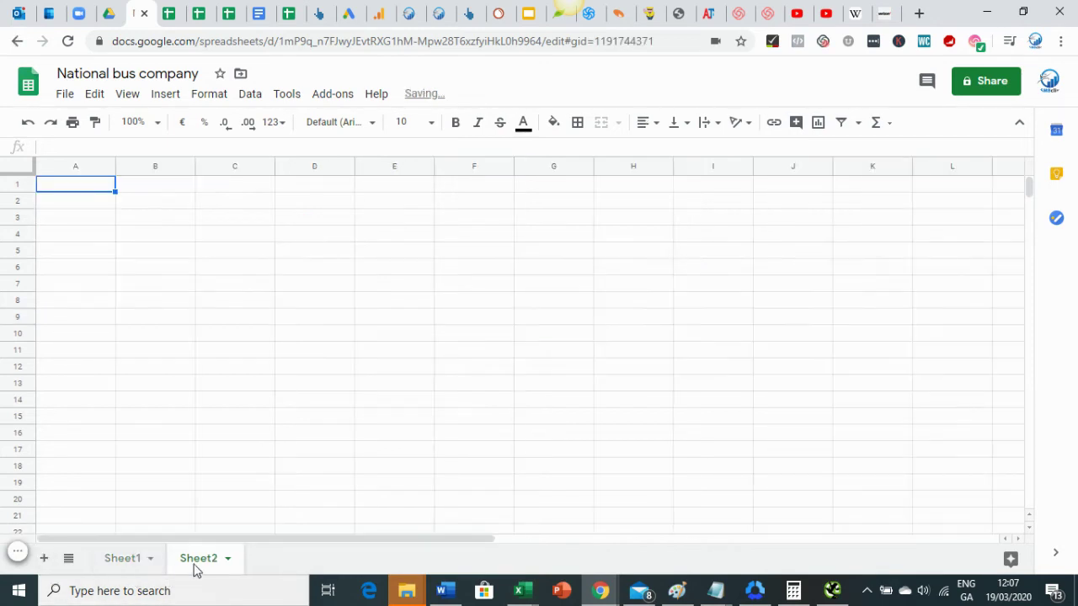
pyautogui.doubleClick(192, 562)
pyautogui.write('Phone con')
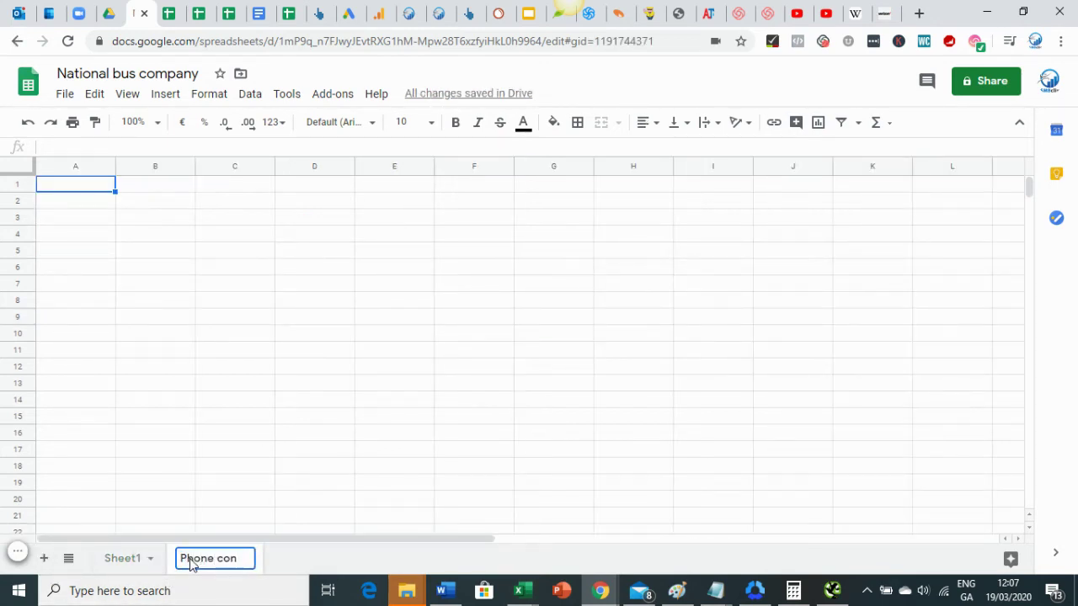
pyautogui.press('BackSpace')
pyautogui.write('m')
# - Rename Sheet1, which holds the Boston bus keywords, to "Bus co"
pyautogui.click(121, 558)
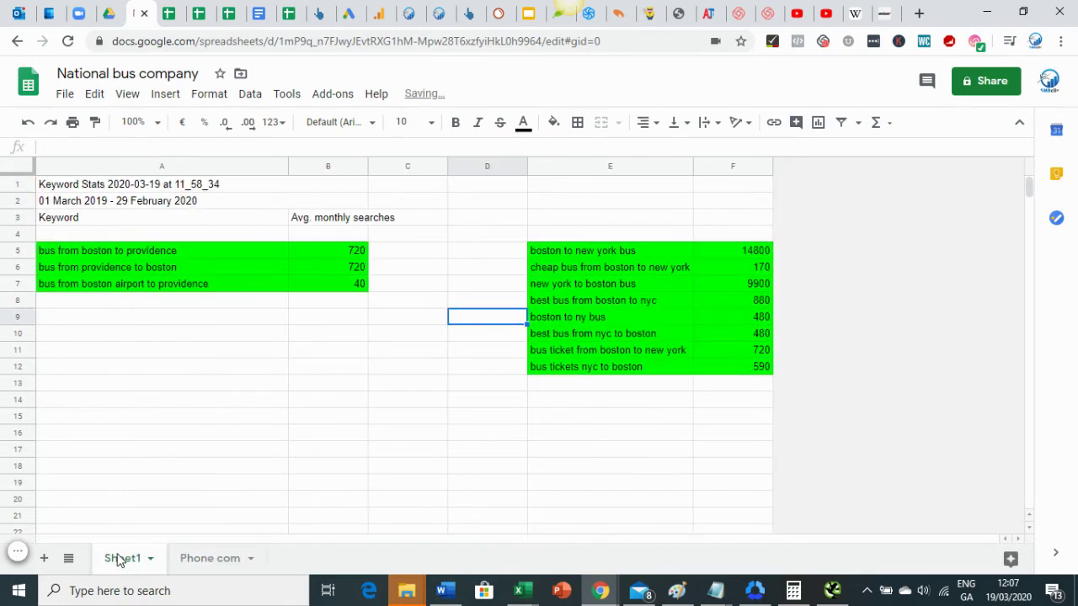
pyautogui.doubleClick(119, 560)
pyautogui.write('Bus co')
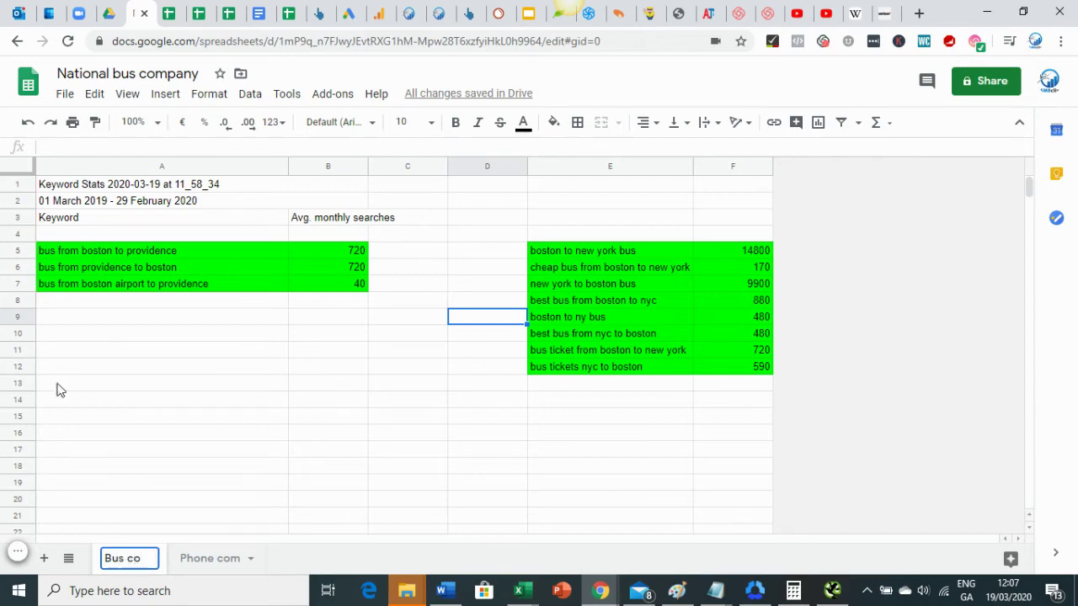
pyautogui.click(269, 374)
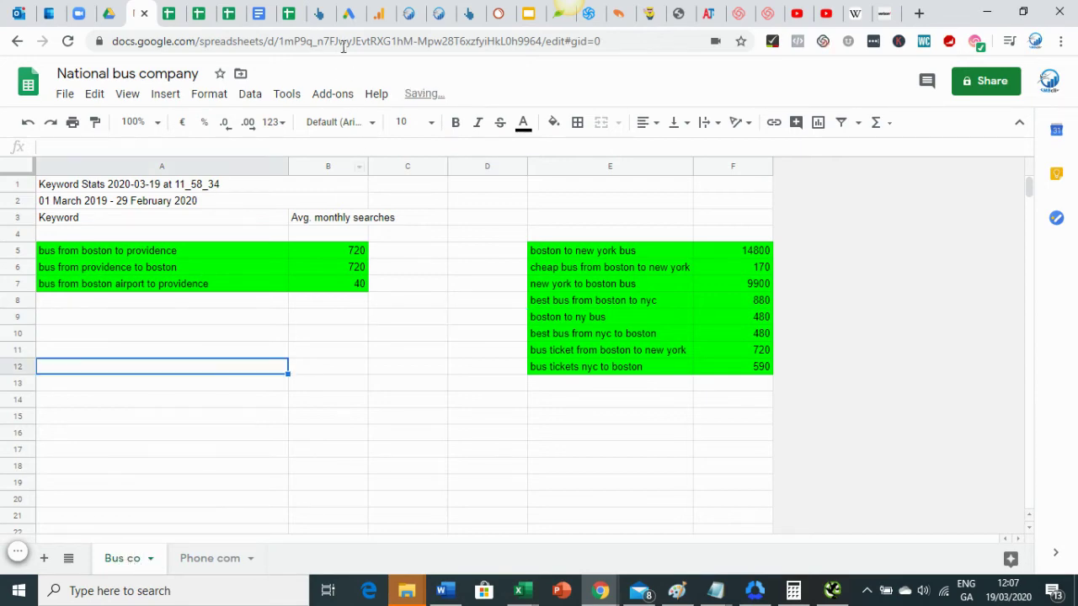
# - Download the phone keyword ideas from Keyword Planner again and open the CSV file in Excel with all its cells selected
pyautogui.click(347, 12)
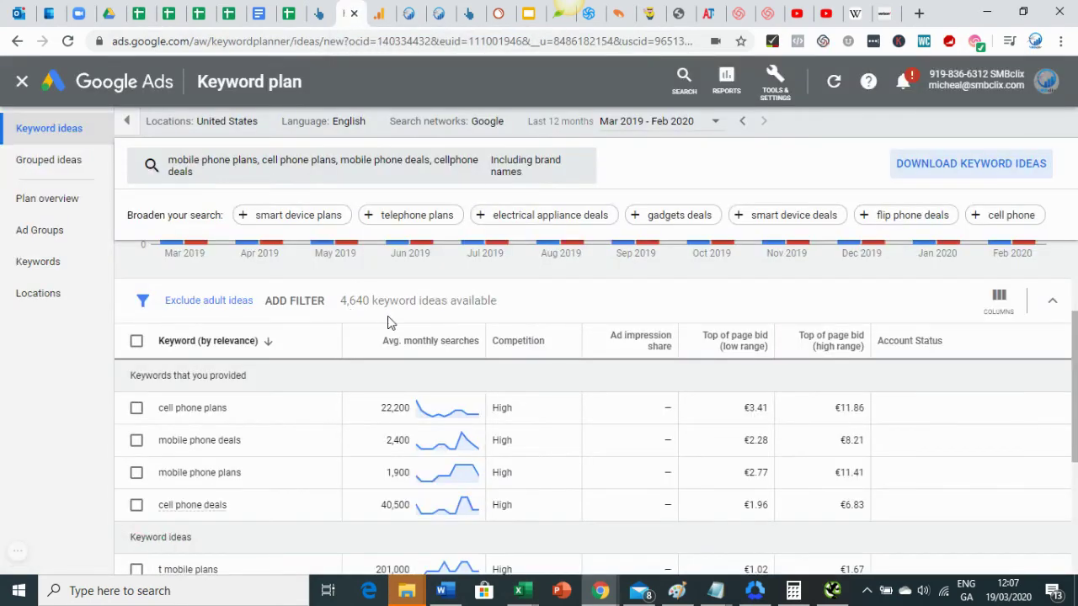
pyautogui.click(958, 166)
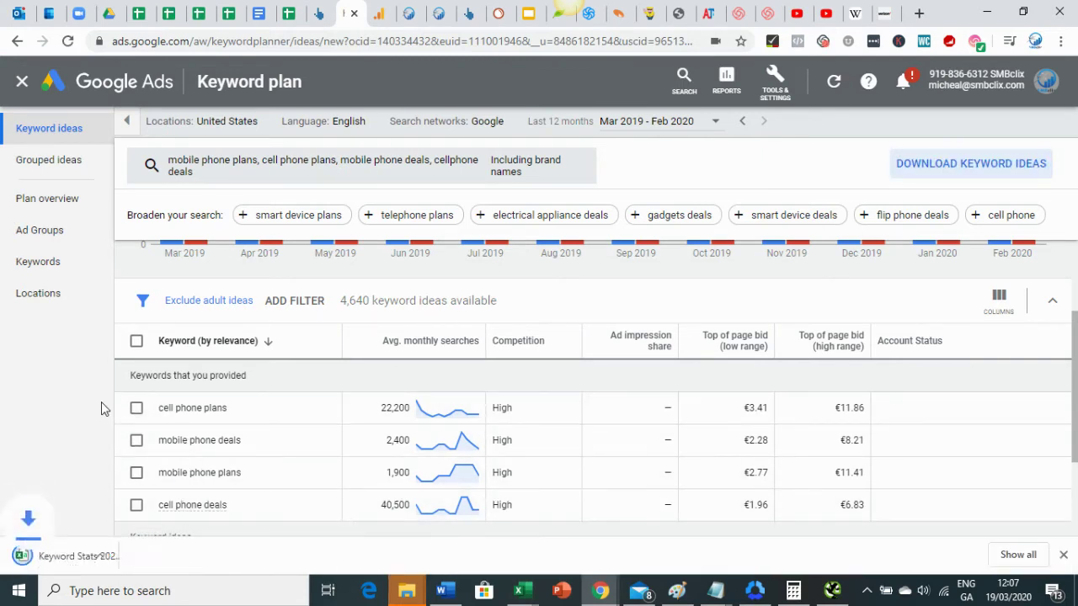
pyautogui.click(106, 560)
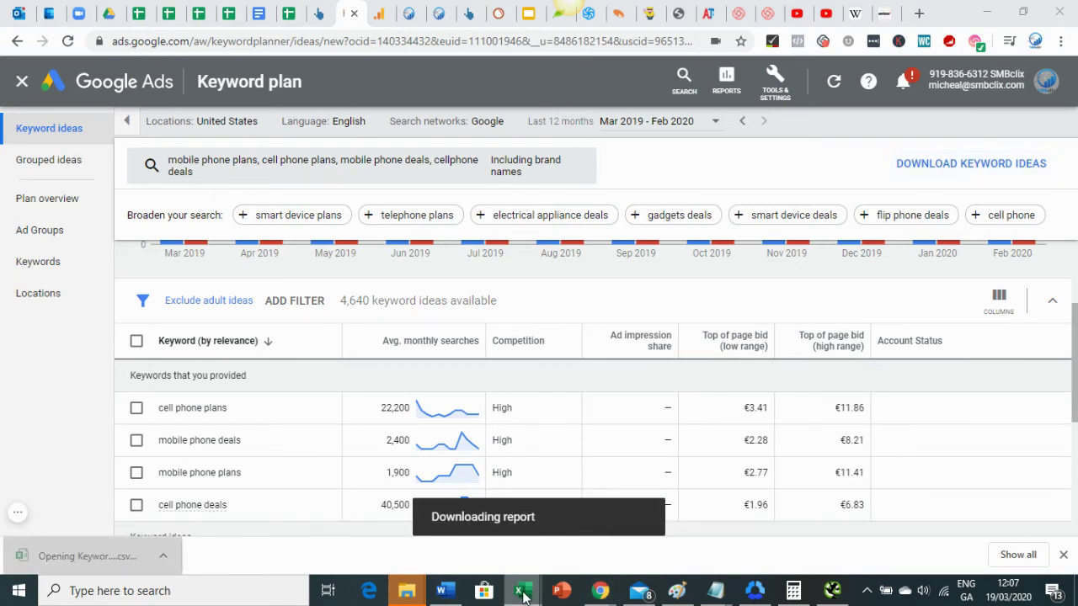
pyautogui.moveTo(520, 591)
pyautogui.click(947, 559)
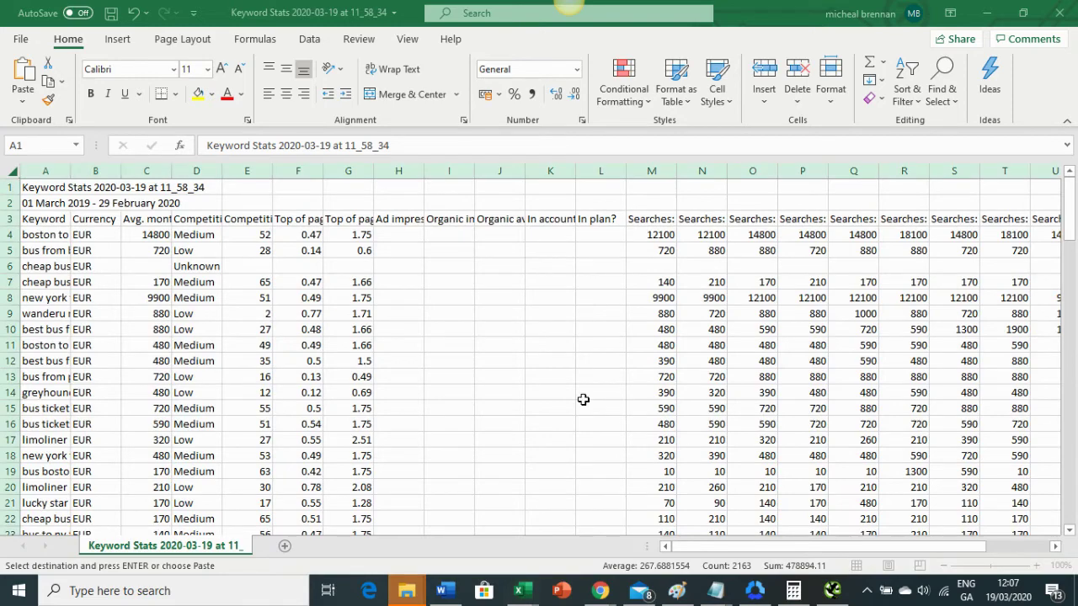
pyautogui.click(11, 175)
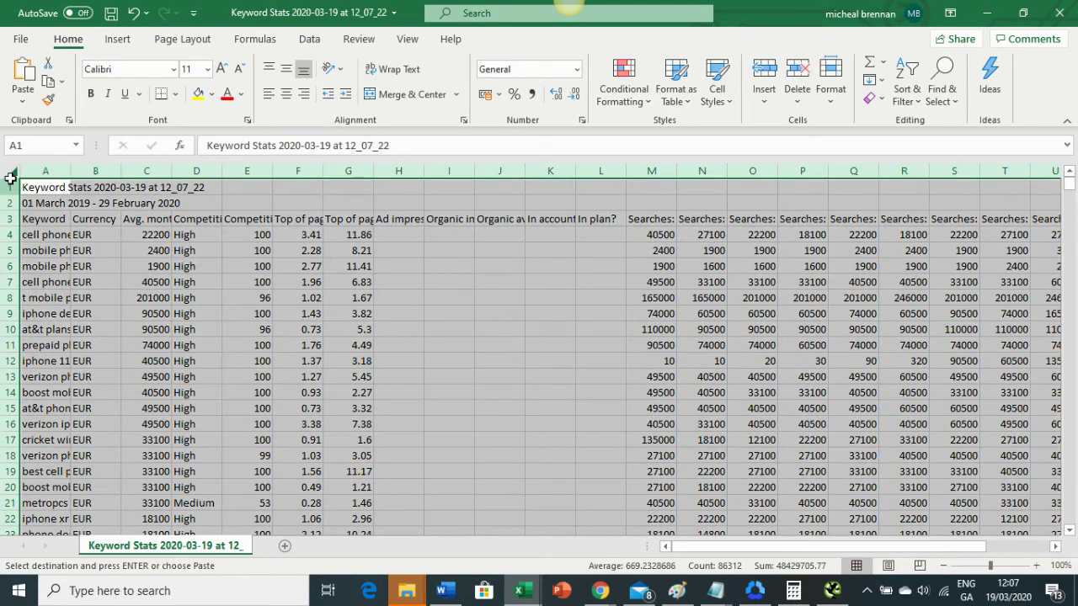
# - Copy all the keyword data from the Excel CSV and paste it into the Phone com sheet of the National bus company spreadsheet, starting at A1
pyautogui.hotkey('ctrl', 'c')
pyautogui.click(599, 590)
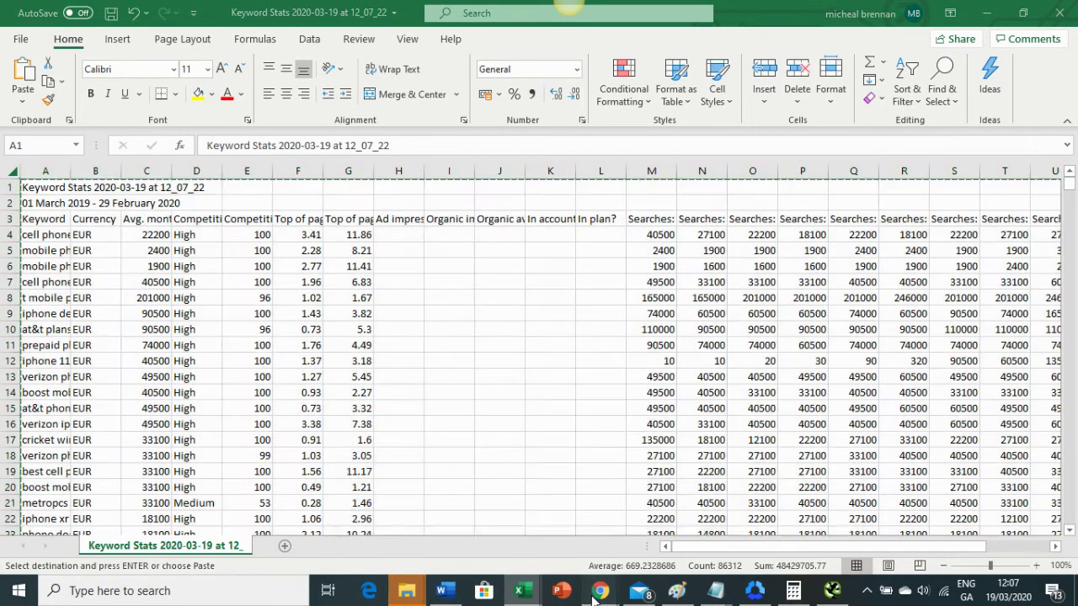
pyautogui.click(467, 498)
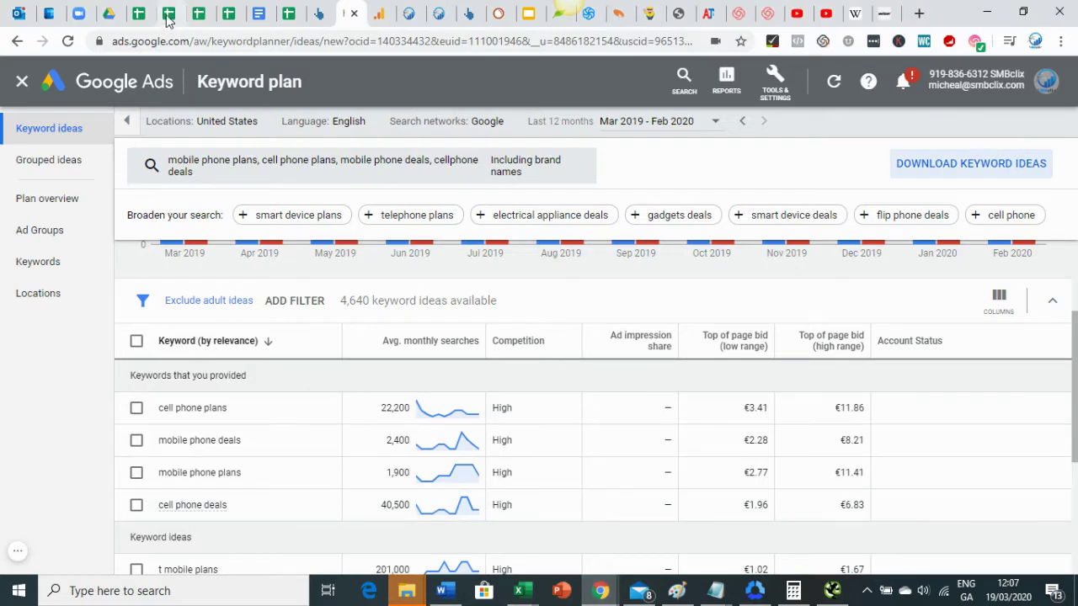
pyautogui.click(141, 10)
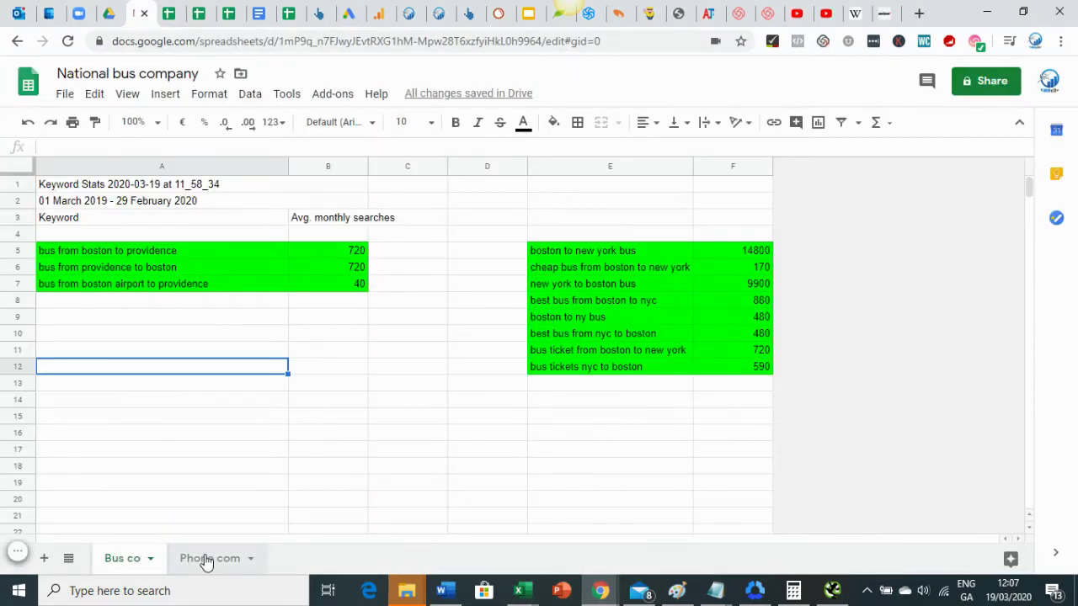
pyautogui.click(206, 560)
pyautogui.click(145, 253)
pyautogui.click(105, 189)
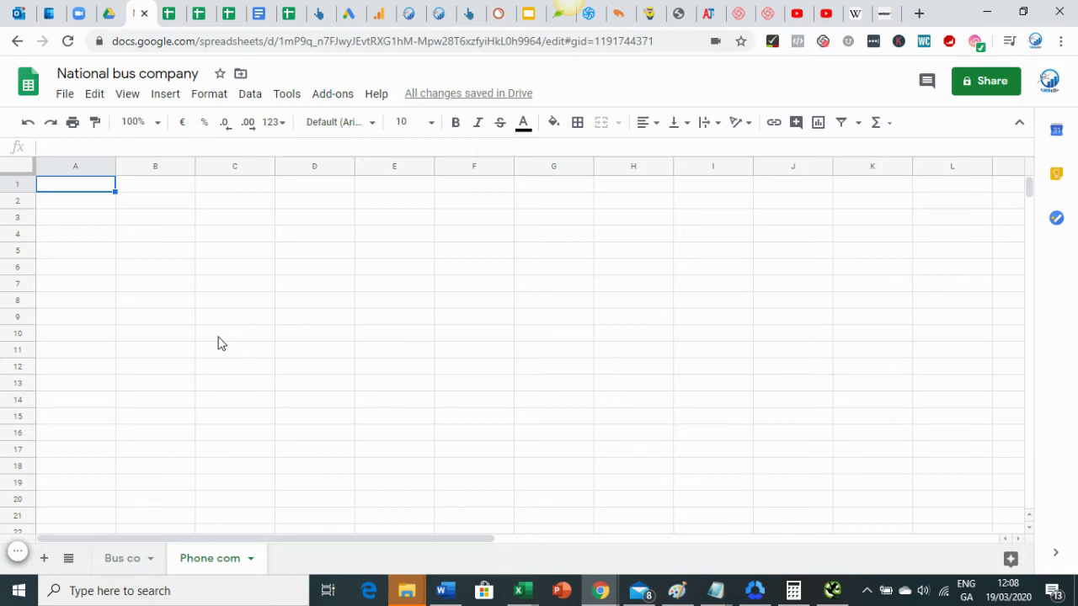
pyautogui.hotkey('ctrl', 'v')
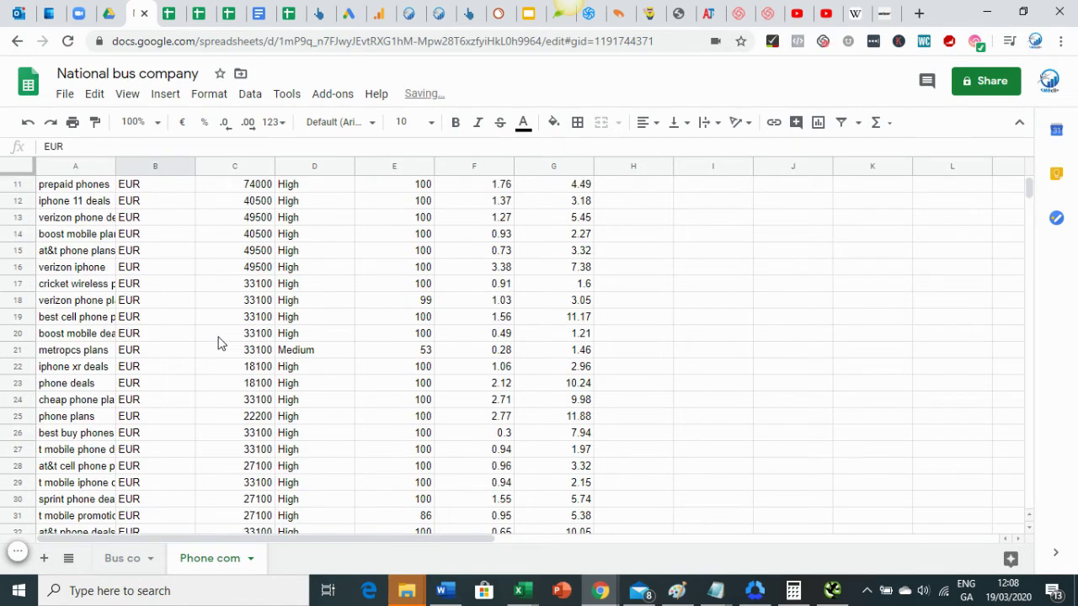
# - Delete every column after Avg. monthly searches, from Competition through Searches: Feb 2020
pyautogui.scroll(2, 202, 341)
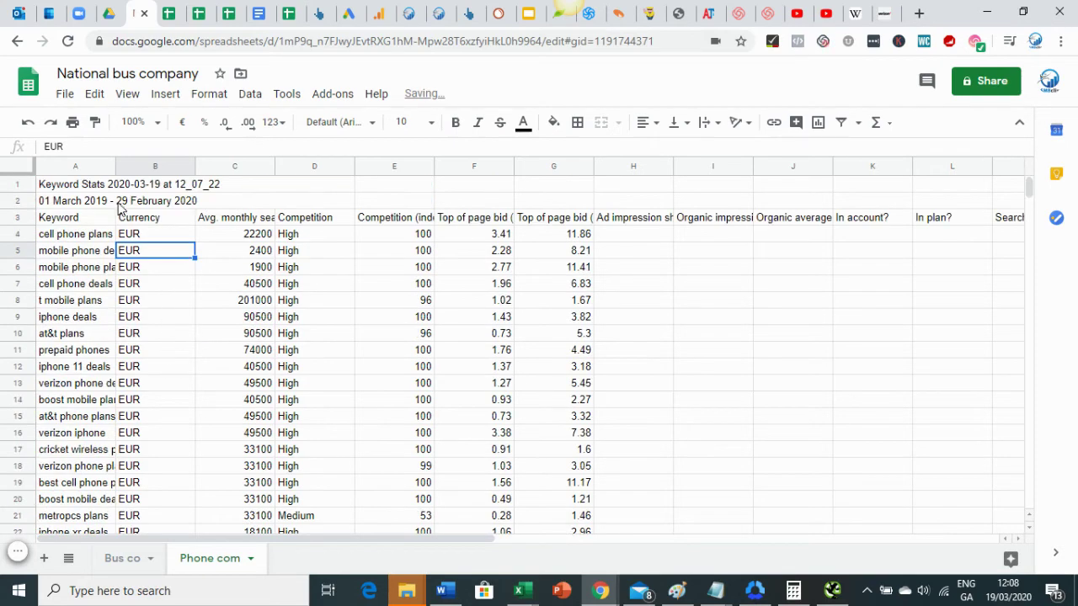
pyautogui.click(303, 165)
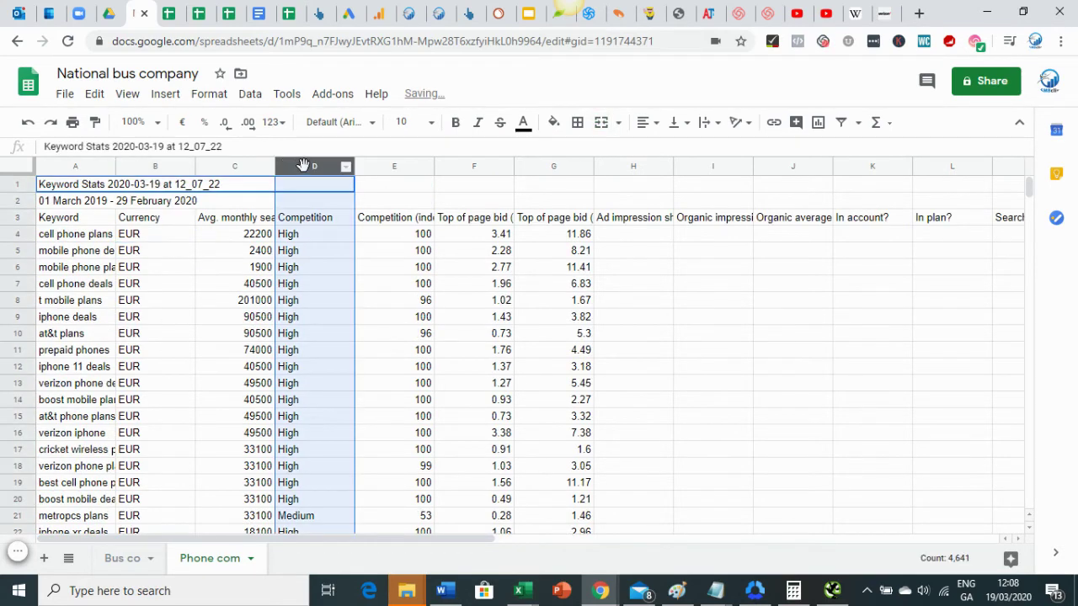
pyautogui.click(482, 236)
pyautogui.moveTo(318, 168); pyautogui.dragTo(1076, 184)
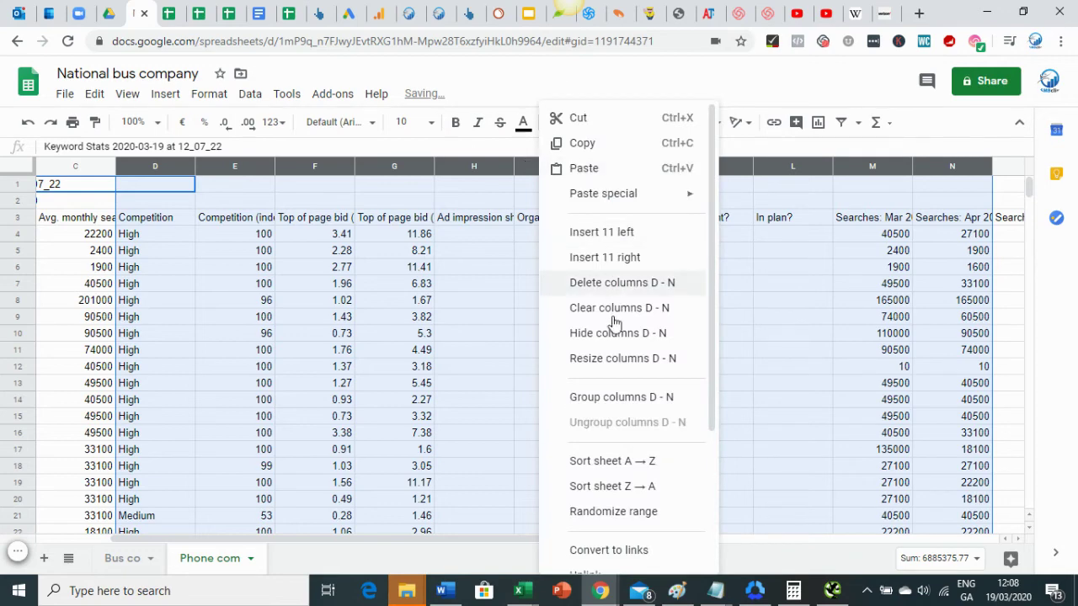
pyautogui.click(613, 285)
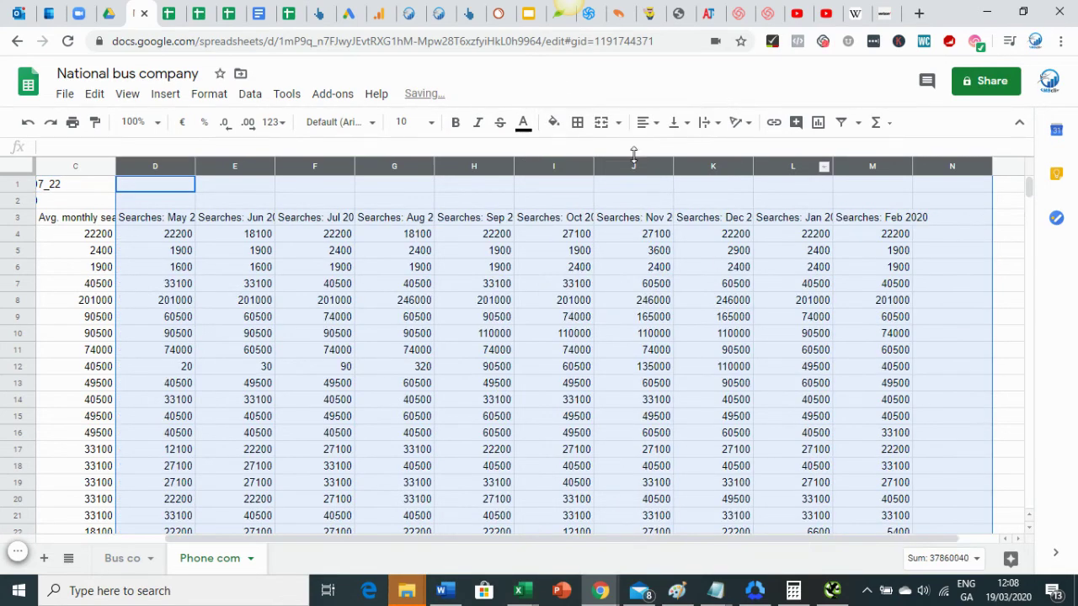
pyautogui.rightClick(169, 165)
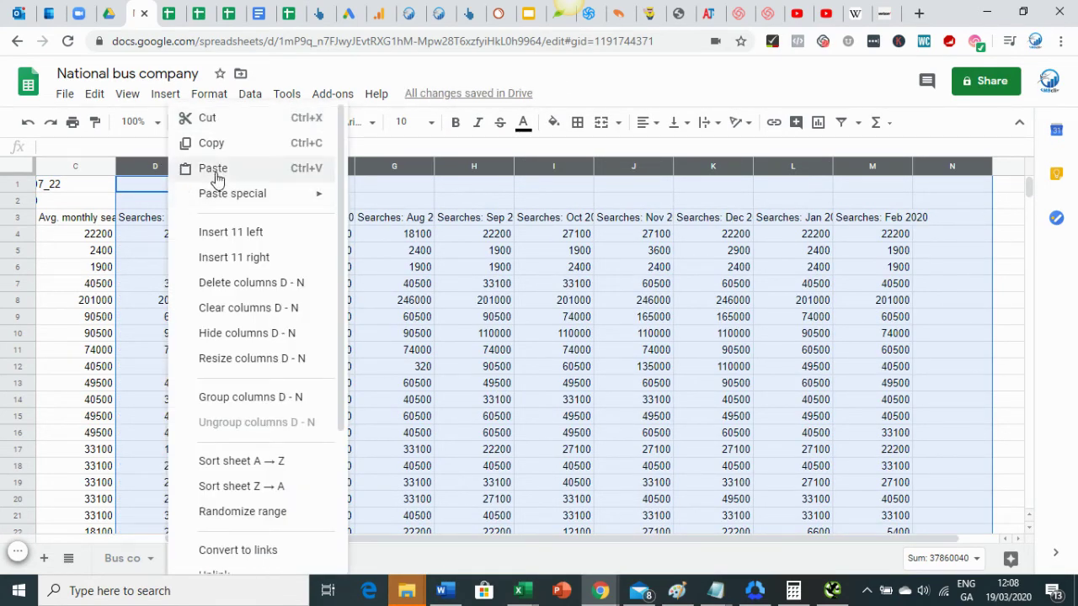
pyautogui.click(212, 284)
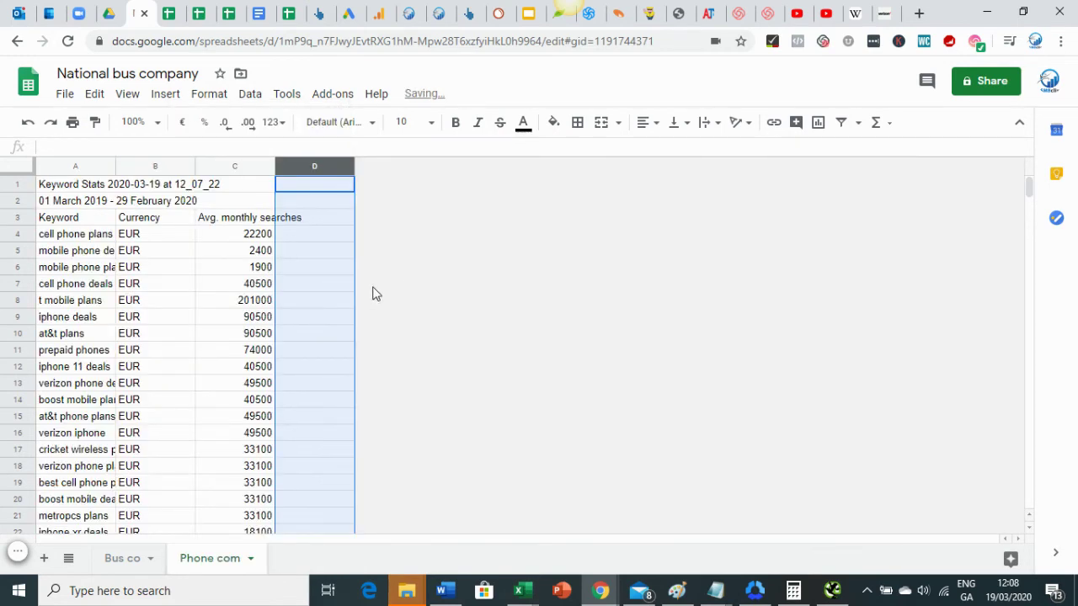
# - Delete the Currency column and widen column A so the full keywords fit
pyautogui.rightClick(156, 173)
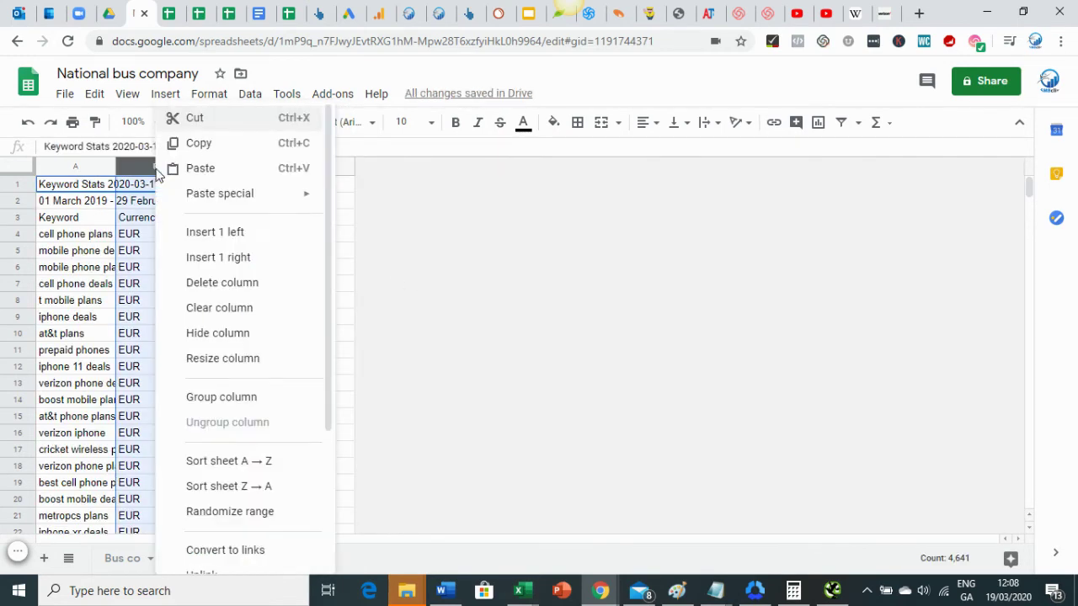
pyautogui.click(210, 282)
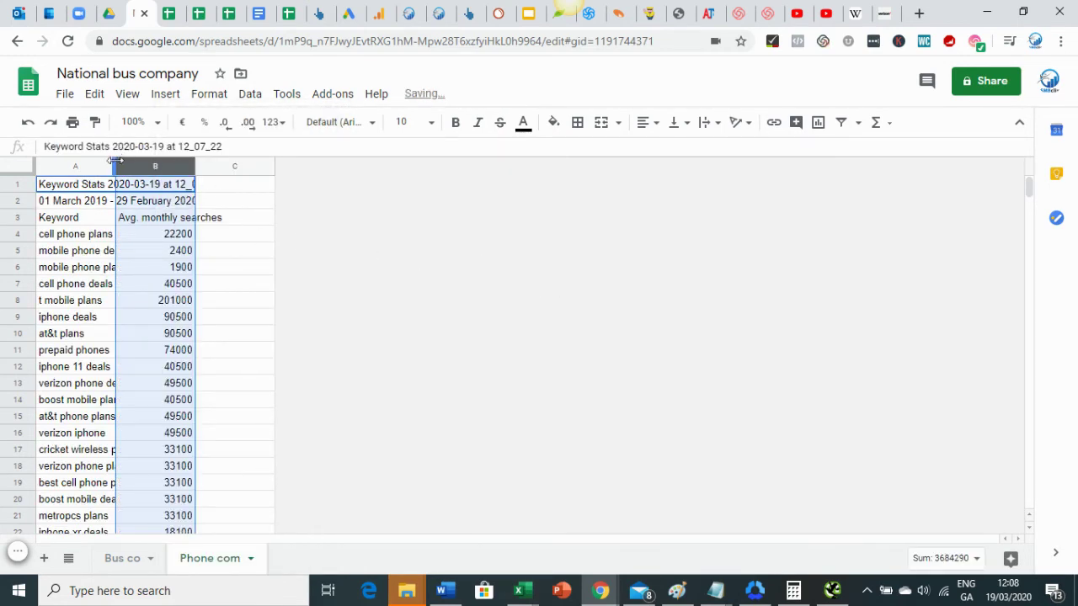
pyautogui.moveTo(115, 165); pyautogui.dragTo(262, 171)
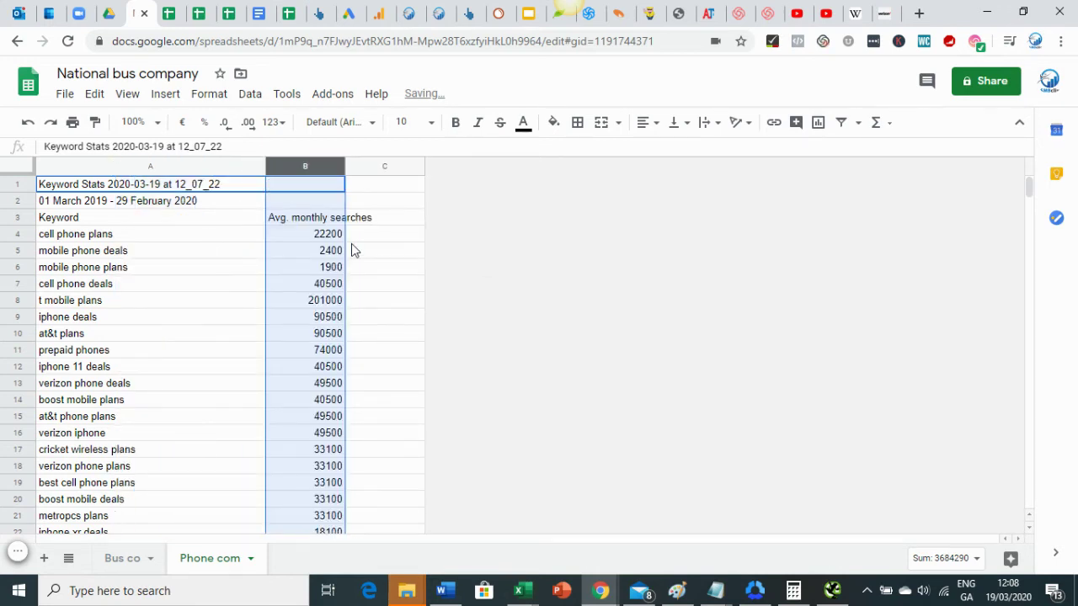
pyautogui.scroll(-1, 368, 242)
pyautogui.scroll(1, 368, 242)
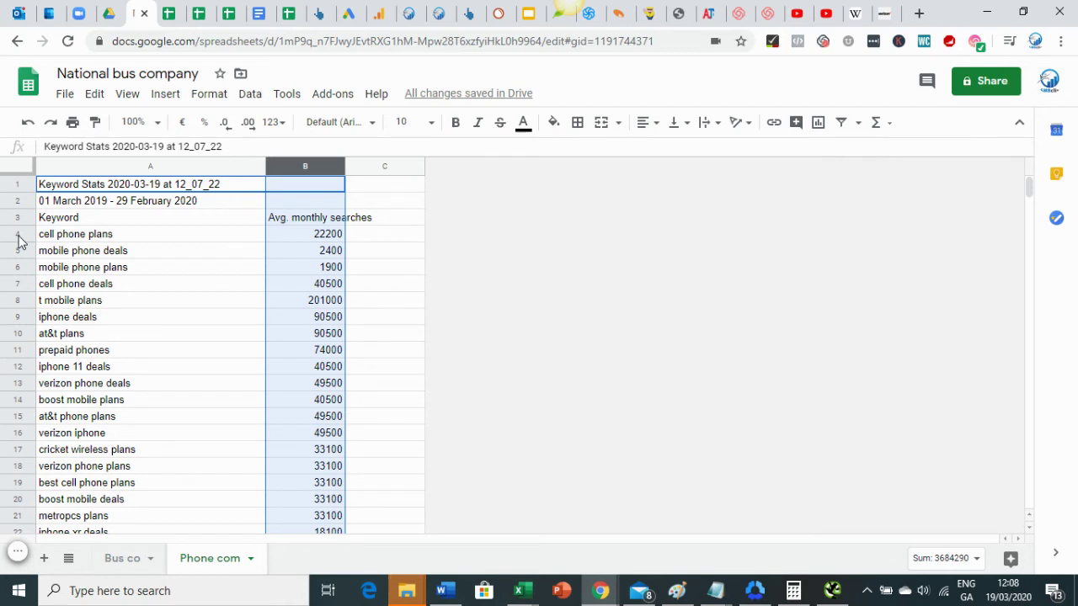
# - Fill the rows cell phone plans, mobile phone deals, mobile phone plans and cell phone deals with green across columns A and B
pyautogui.click(50, 237)
pyautogui.click(301, 234)
pyautogui.click(248, 236)
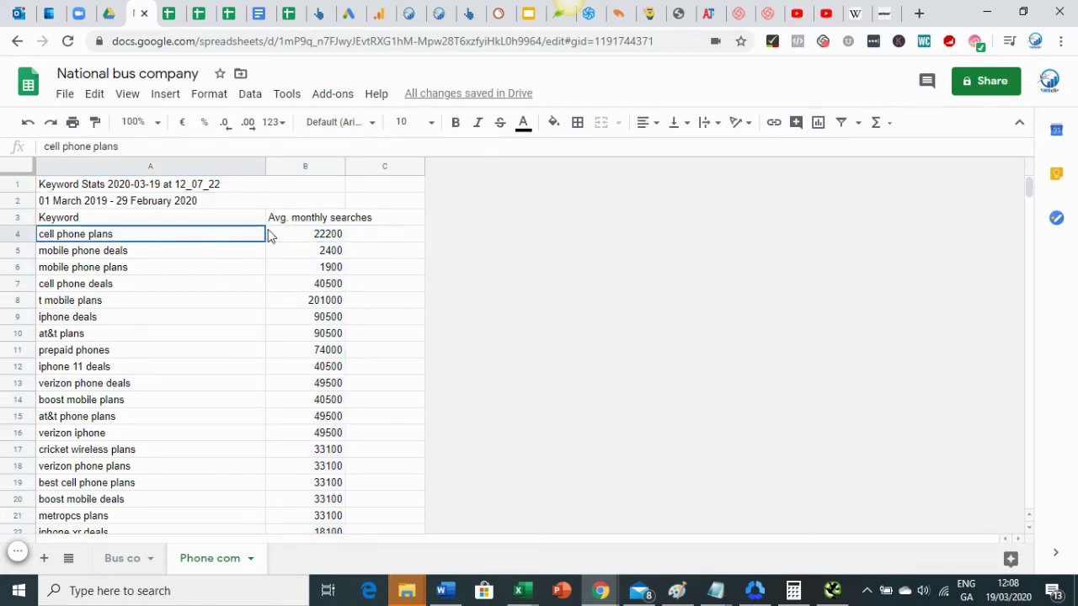
pyautogui.keyDown('shift'); pyautogui.click(269, 237); pyautogui.keyUp('shift')
pyautogui.click(555, 122)
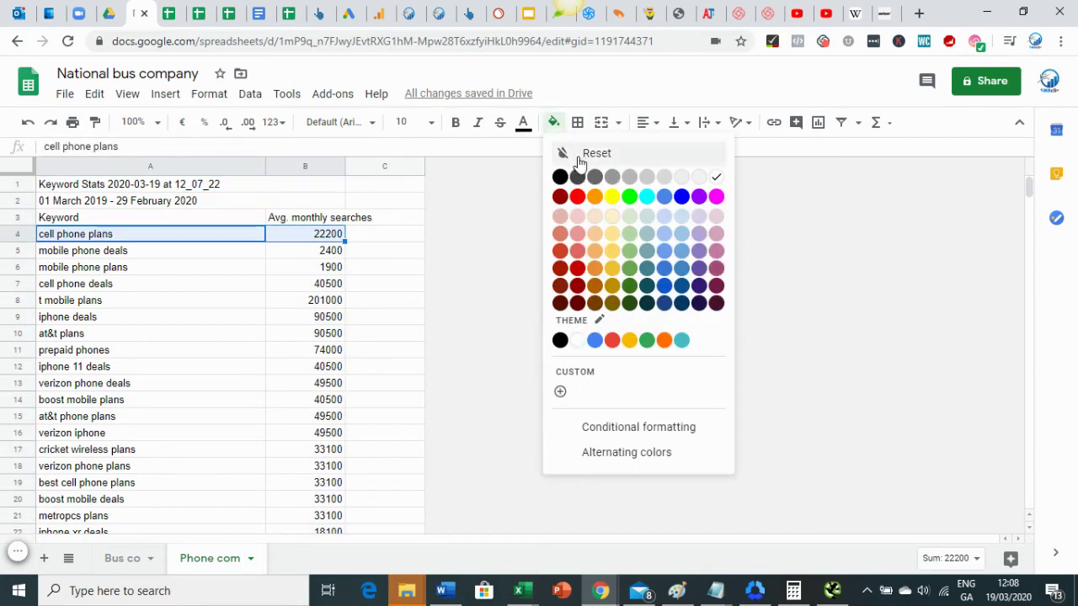
pyautogui.click(631, 201)
pyautogui.moveTo(69, 254); pyautogui.dragTo(317, 285)
pyautogui.click(555, 123)
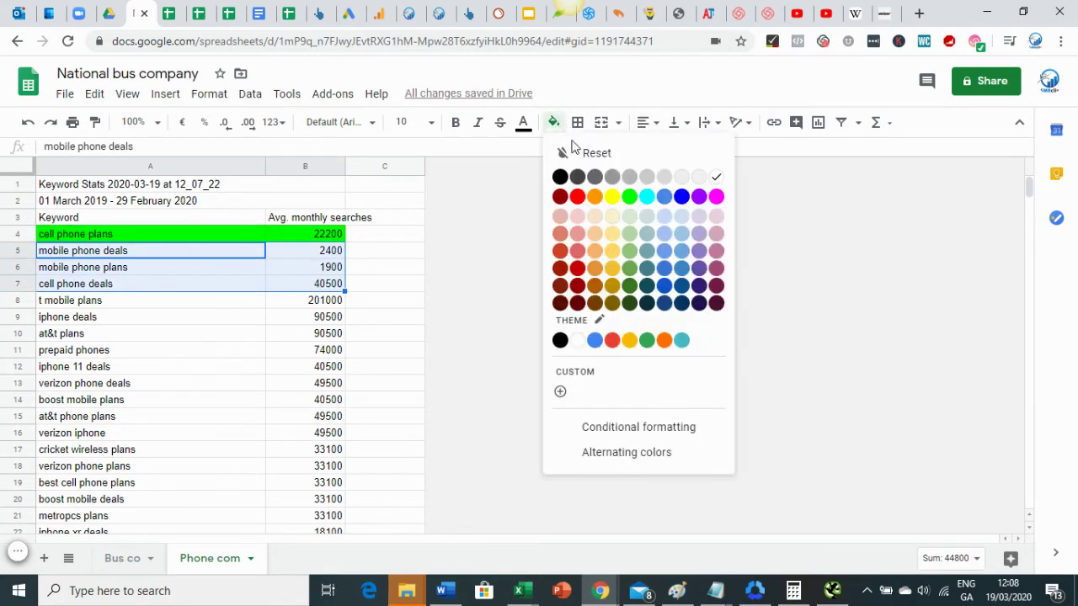
pyautogui.click(629, 197)
# - Fill the prepaid phones and best cell phone plans rows with the same green in columns A and B
pyautogui.scroll(-1, 149, 401)
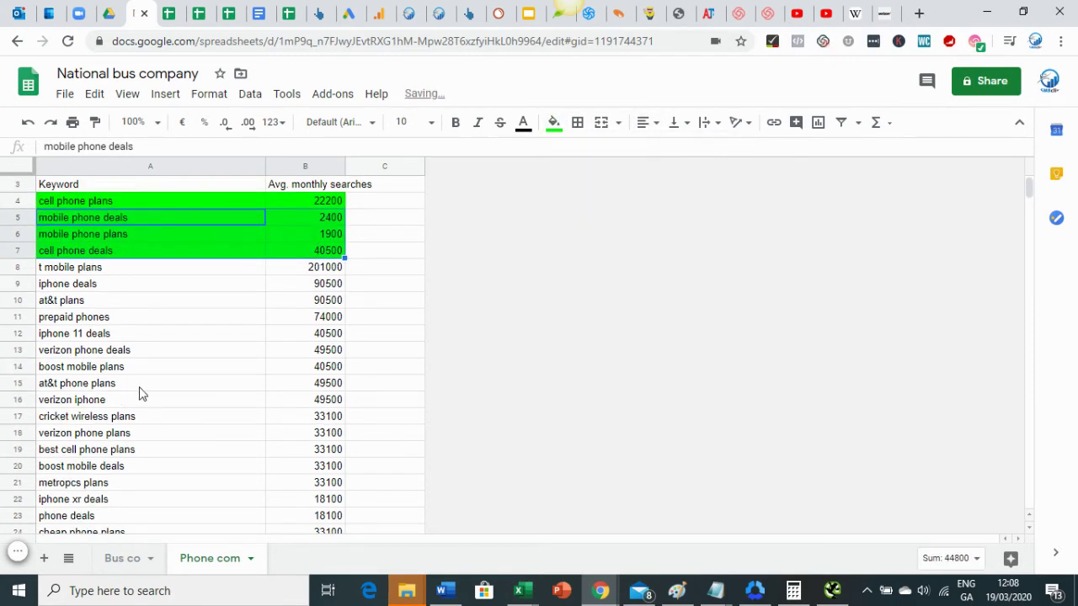
pyautogui.scroll(-1, 85, 324)
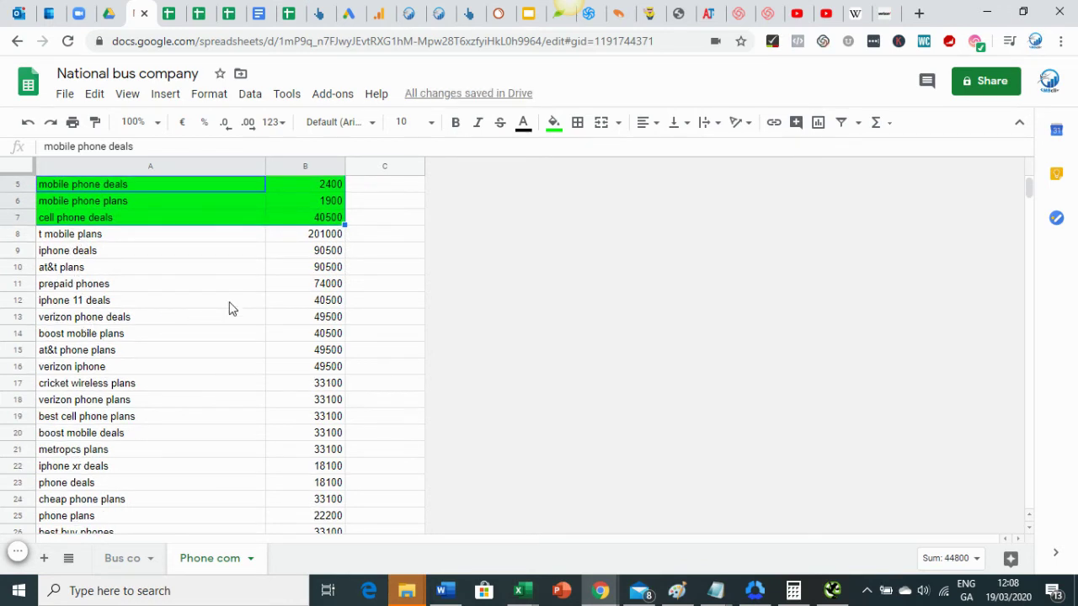
pyautogui.click(290, 287)
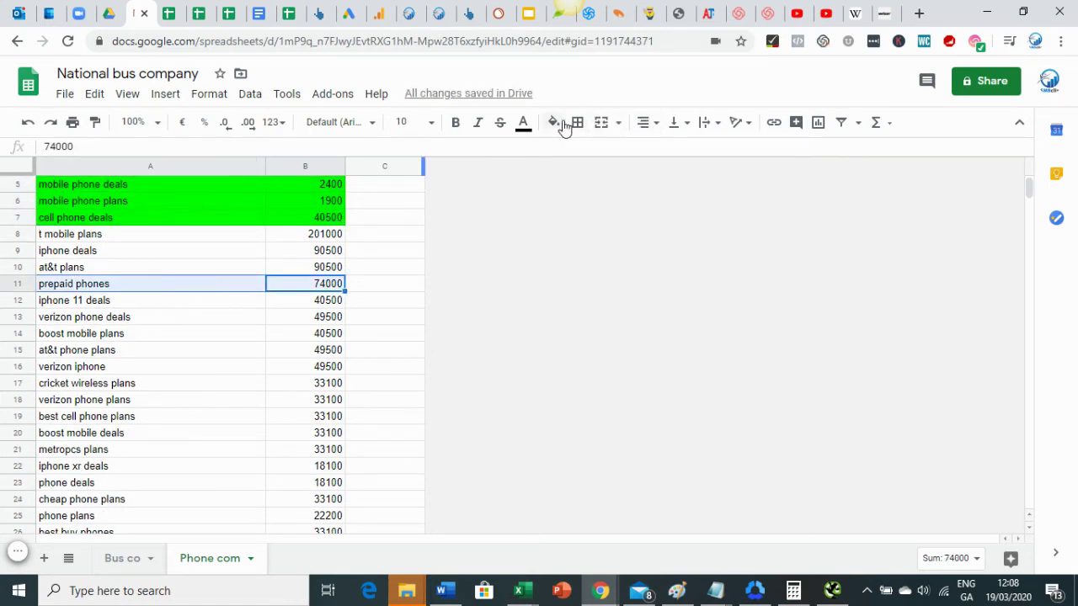
pyautogui.click(554, 123)
pyautogui.click(629, 197)
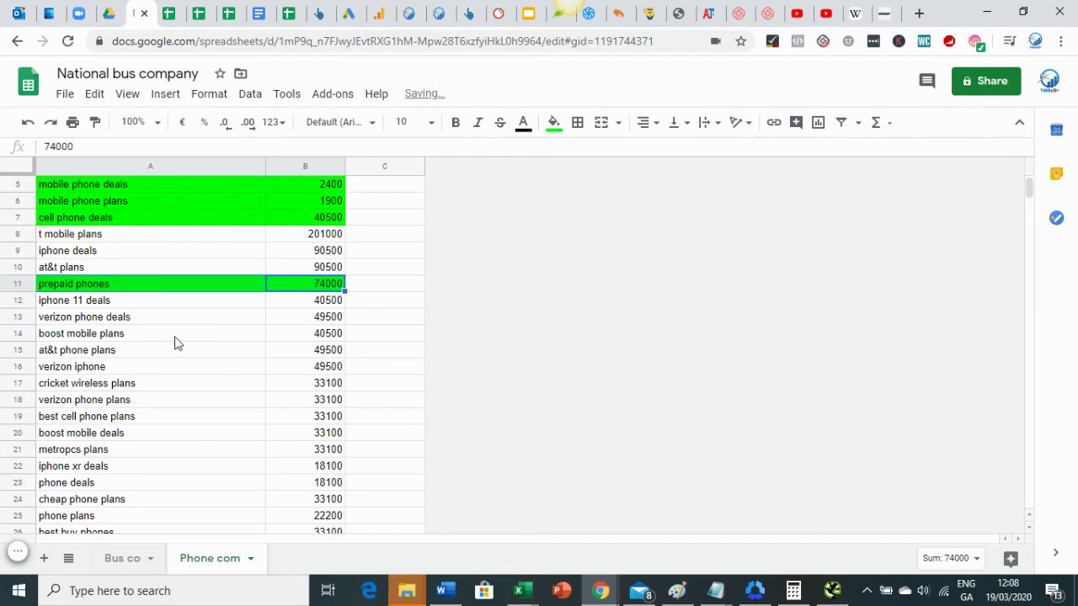
pyautogui.scroll(-1, 108, 339)
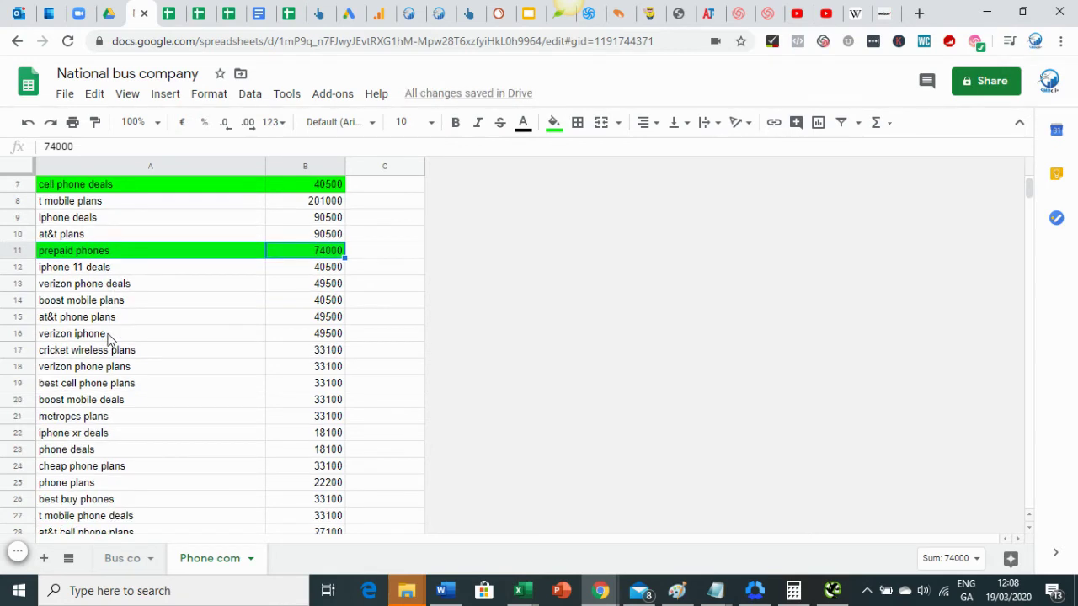
pyautogui.moveTo(103, 380); pyautogui.dragTo(292, 388)
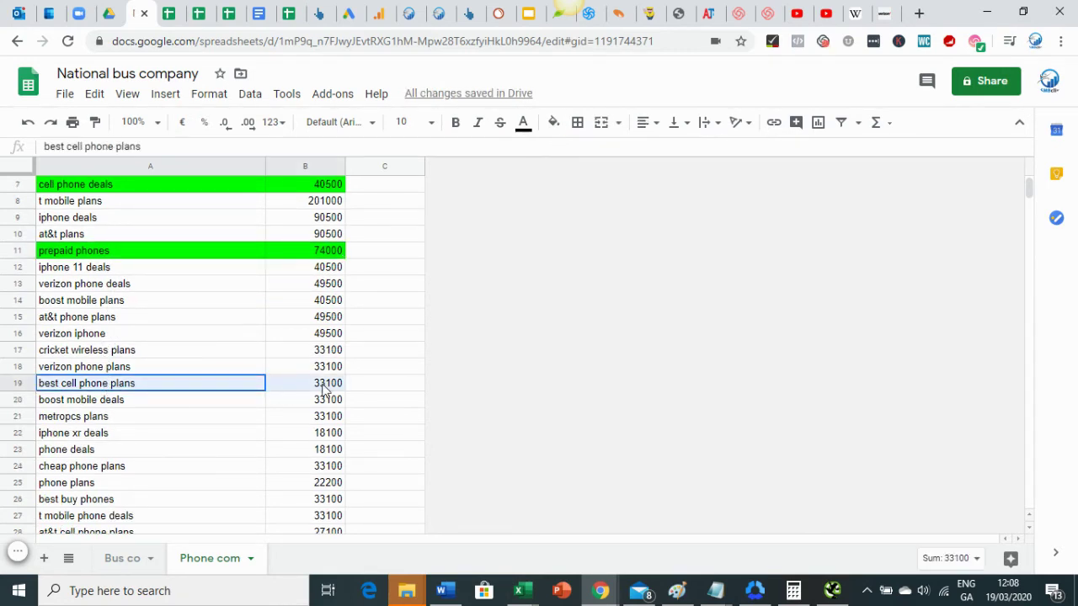
pyautogui.click(554, 124)
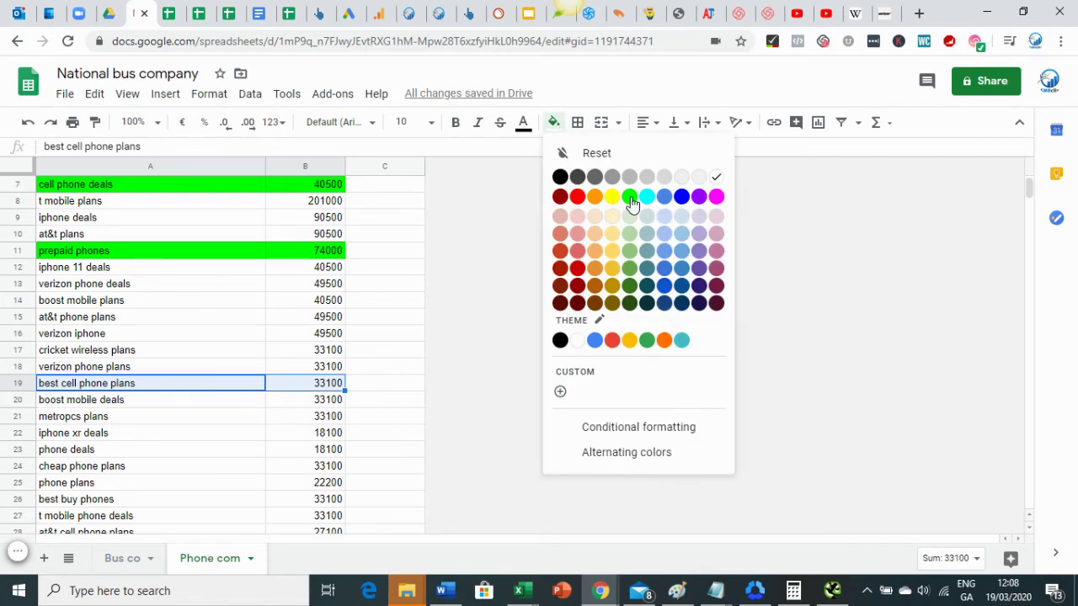
pyautogui.click(629, 197)
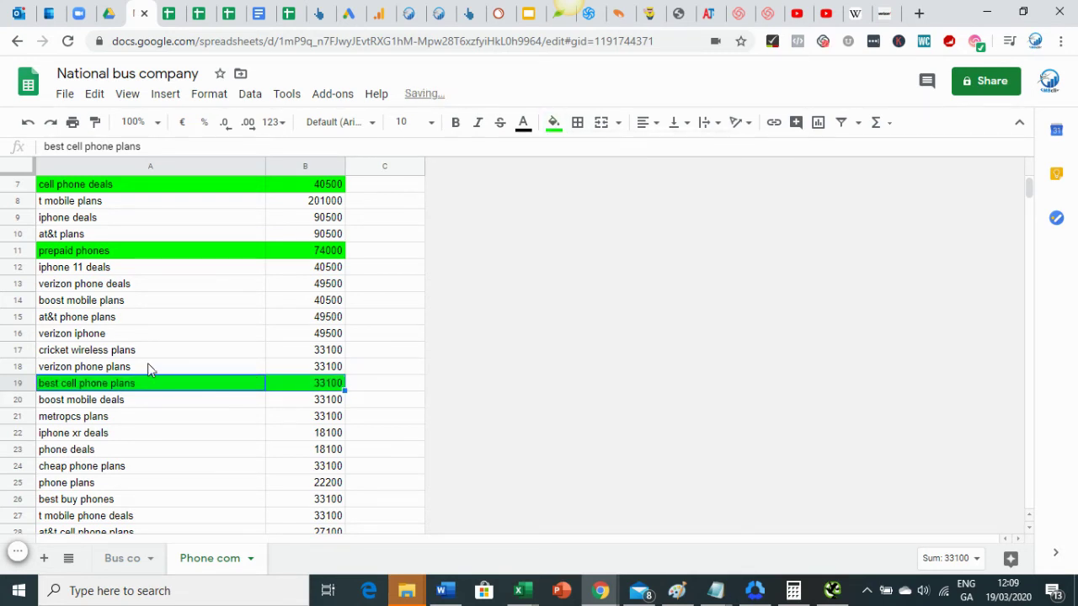
# - Fill the cheap phone plans and phone plans rows with green in columns A and B
pyautogui.scroll(-2, 147, 363)
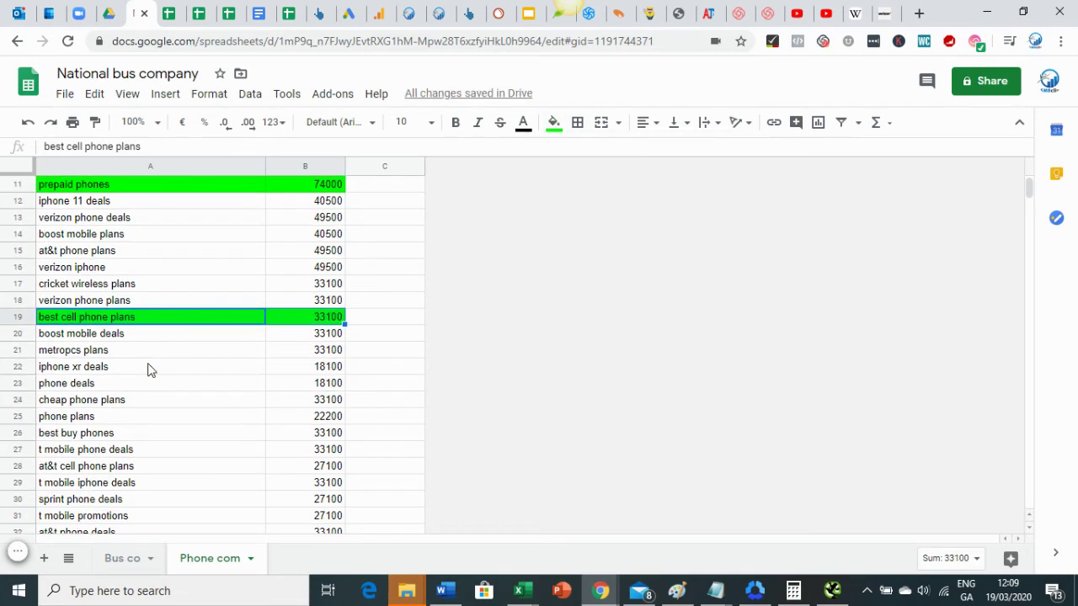
pyautogui.moveTo(105, 404); pyautogui.dragTo(305, 402)
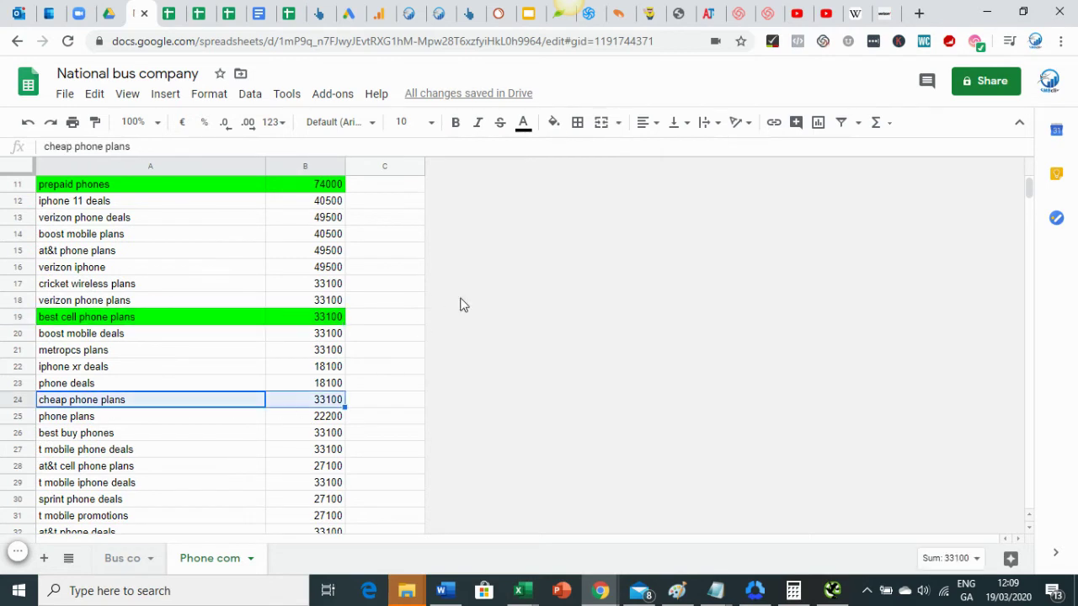
pyautogui.click(554, 123)
pyautogui.click(629, 198)
pyautogui.scroll(-1, 193, 360)
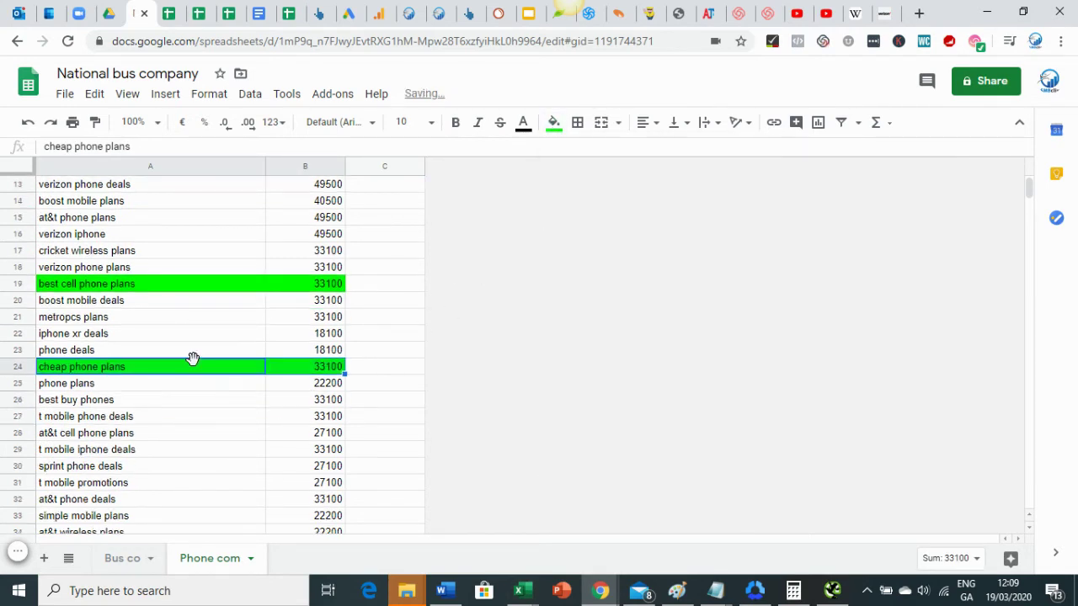
pyautogui.moveTo(156, 386); pyautogui.dragTo(305, 385)
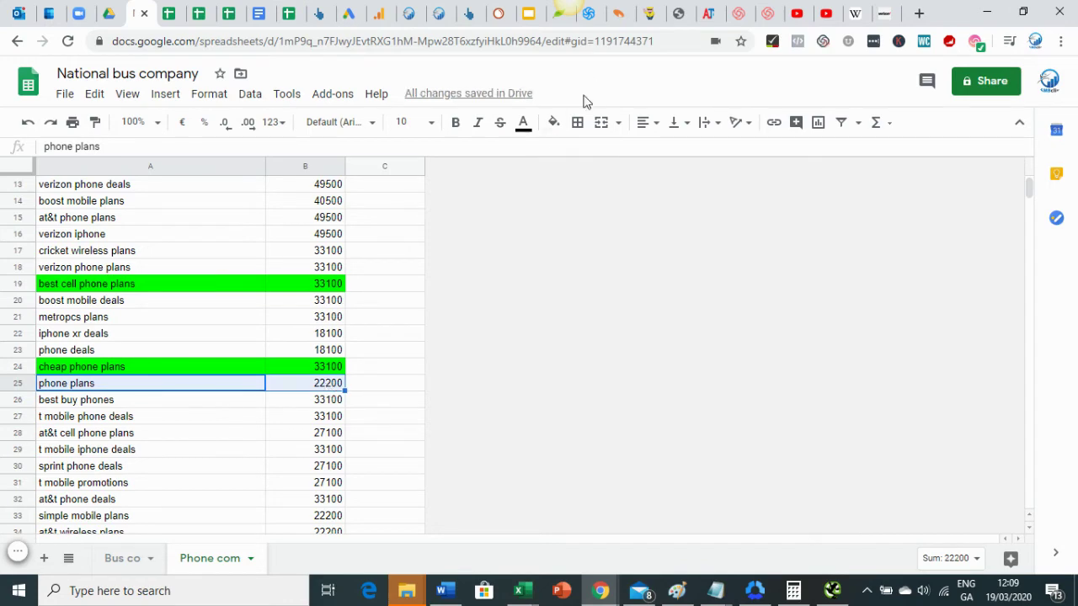
pyautogui.click(554, 123)
pyautogui.click(630, 198)
# - Fill the simple mobile plans row with green in columns A and B
pyautogui.scroll(-2, 172, 308)
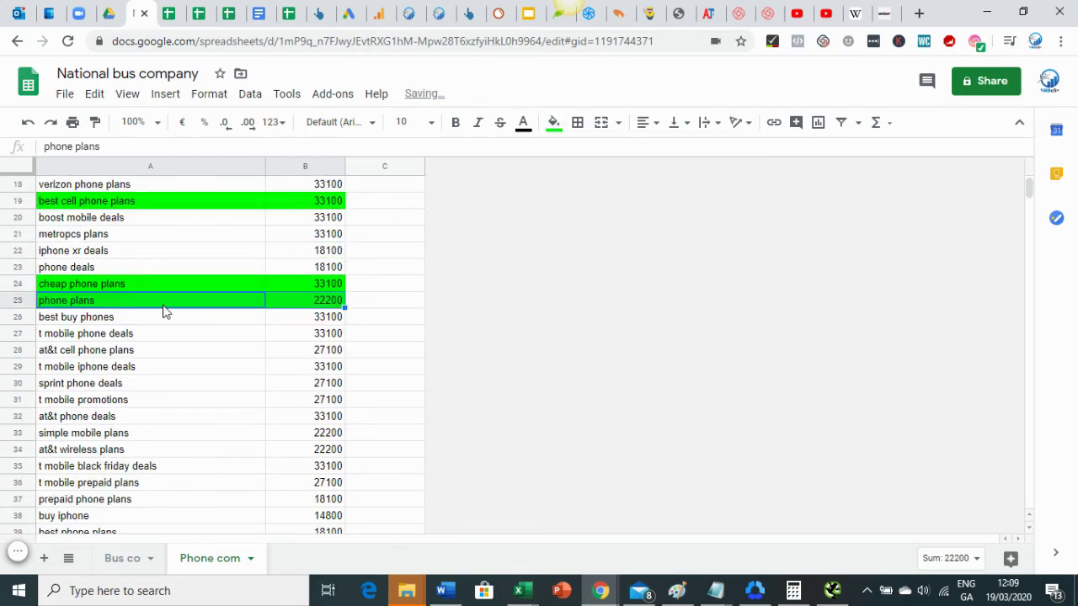
pyautogui.scroll(-1, 181, 290)
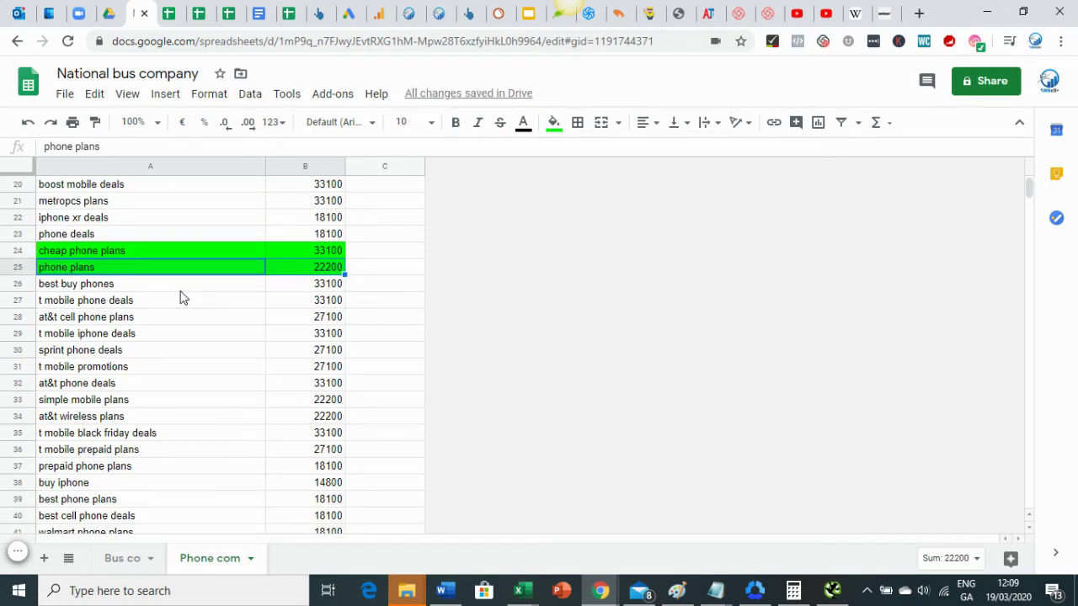
pyautogui.scroll(-1, 180, 291)
pyautogui.moveTo(126, 370); pyautogui.dragTo(286, 375)
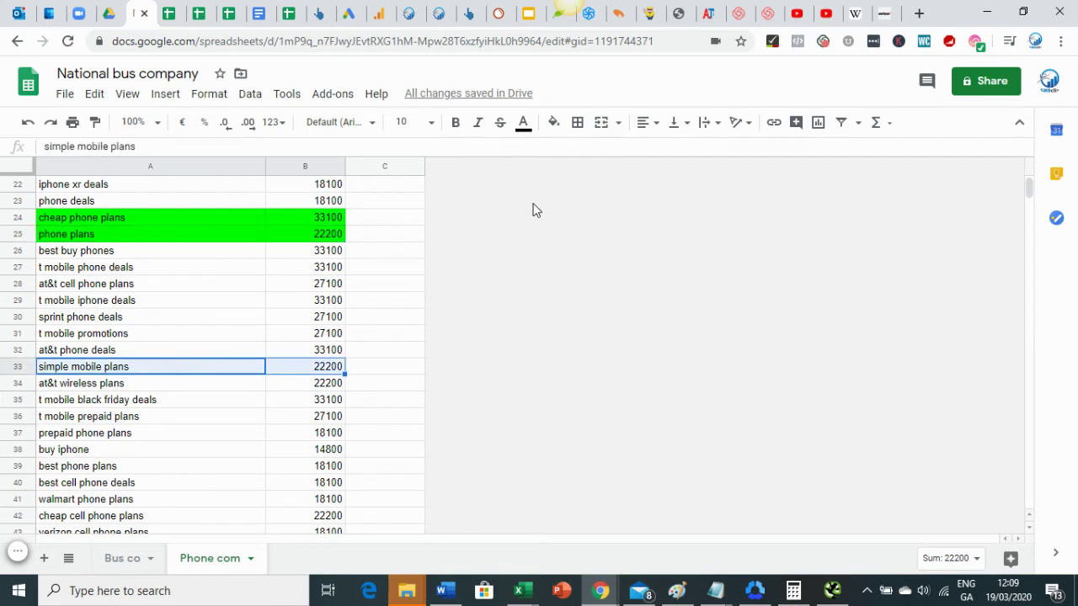
pyautogui.click(554, 124)
pyautogui.click(630, 197)
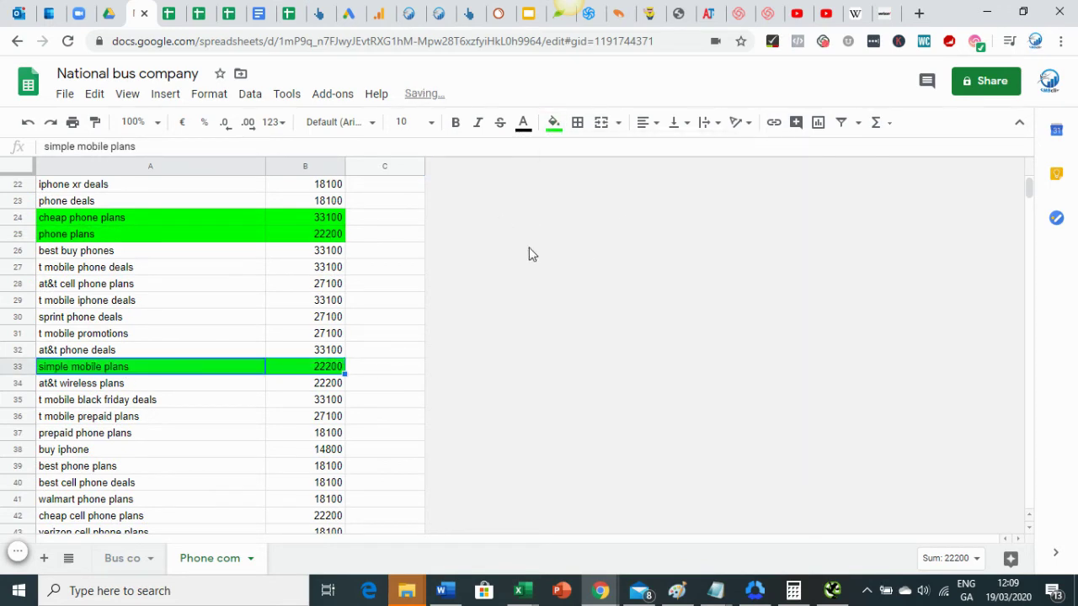
pyautogui.scroll(-3, 219, 317)
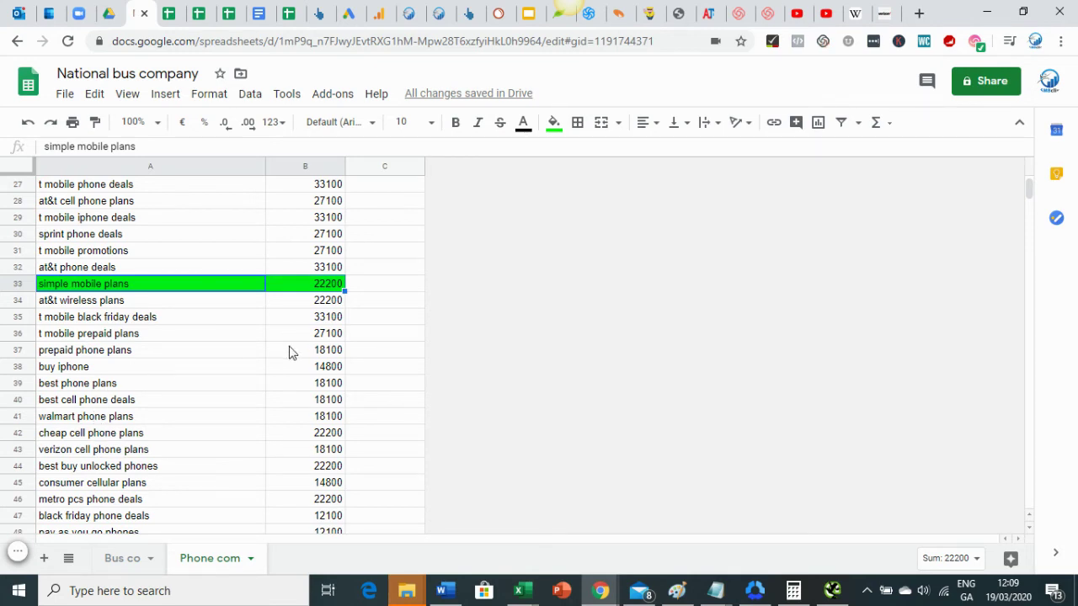
# - Fill the prepaid phone plans and cheap cell phone plans rows with green in columns A and B
pyautogui.moveTo(289, 352); pyautogui.dragTo(168, 352)
pyautogui.click(554, 122)
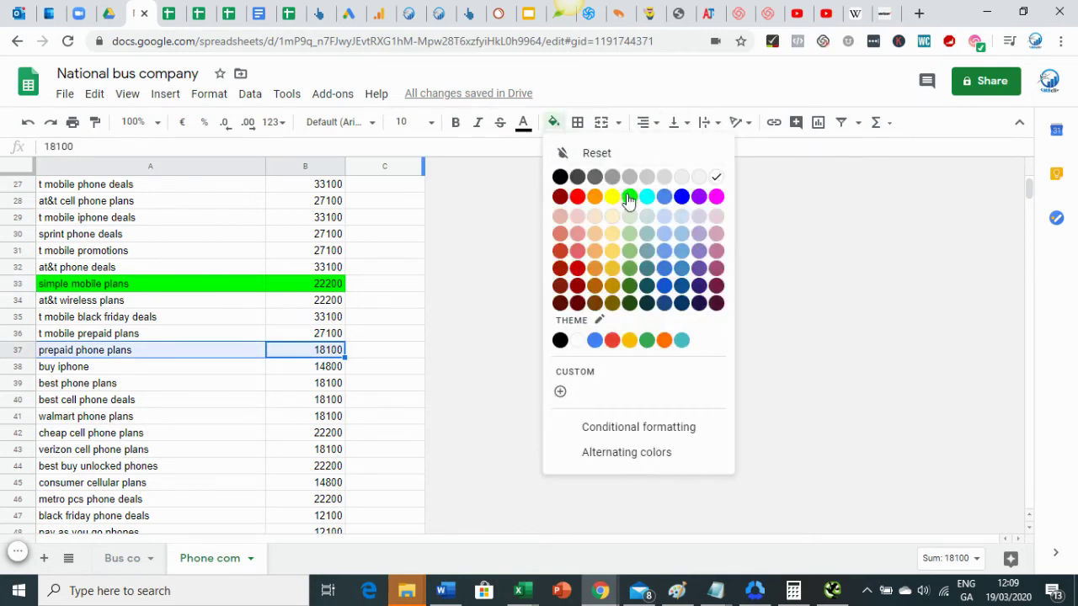
pyautogui.click(629, 198)
pyautogui.scroll(-2, 206, 357)
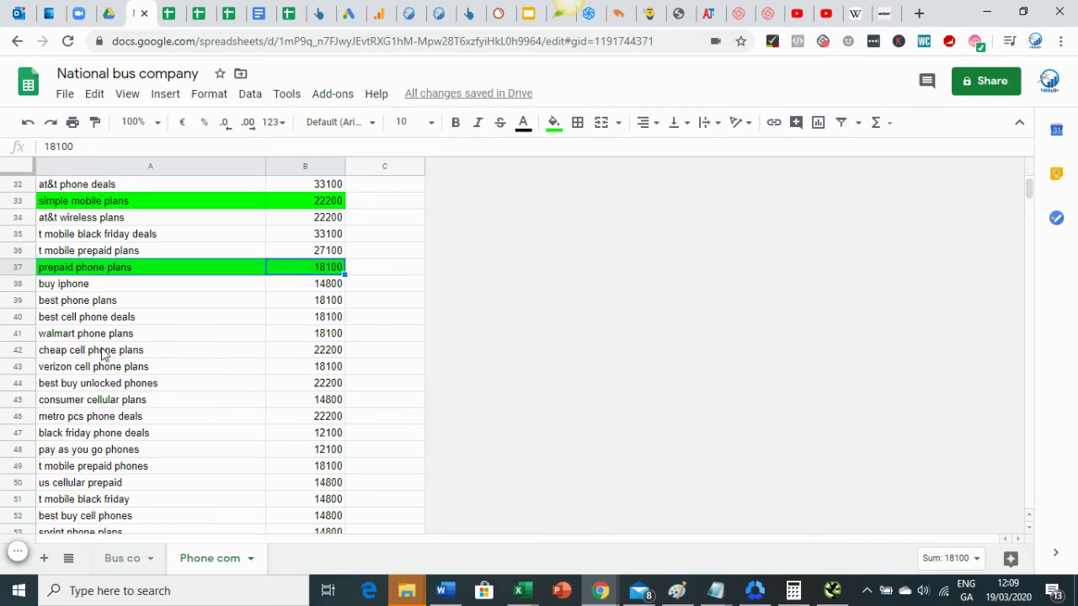
pyautogui.moveTo(103, 354); pyautogui.dragTo(303, 352)
pyautogui.click(547, 121)
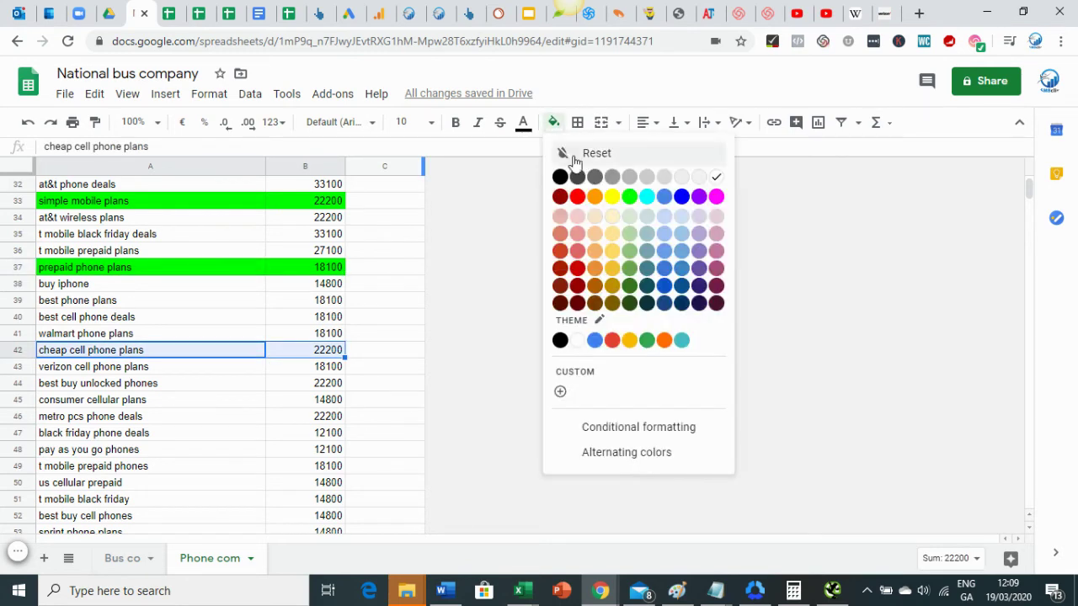
pyautogui.click(630, 199)
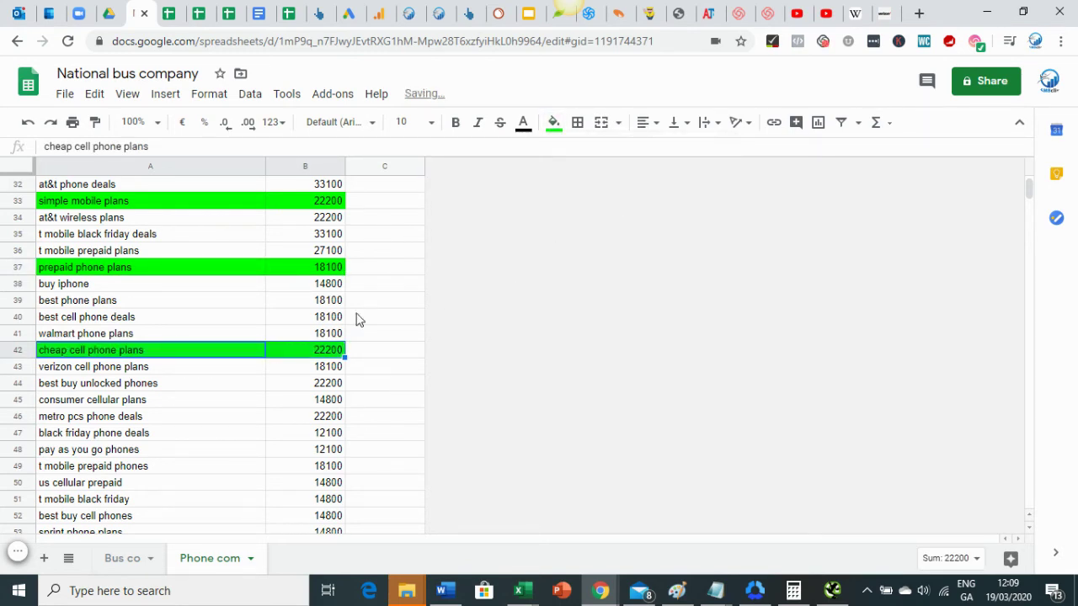
# - Delete rows 43 to 313 below the cheap cell phone plans row, repeating the deletion on the same row range ten times in total
pyautogui.moveTo(25, 373); pyautogui.dragTo(9, 516)
pyautogui.rightClick(25, 383)
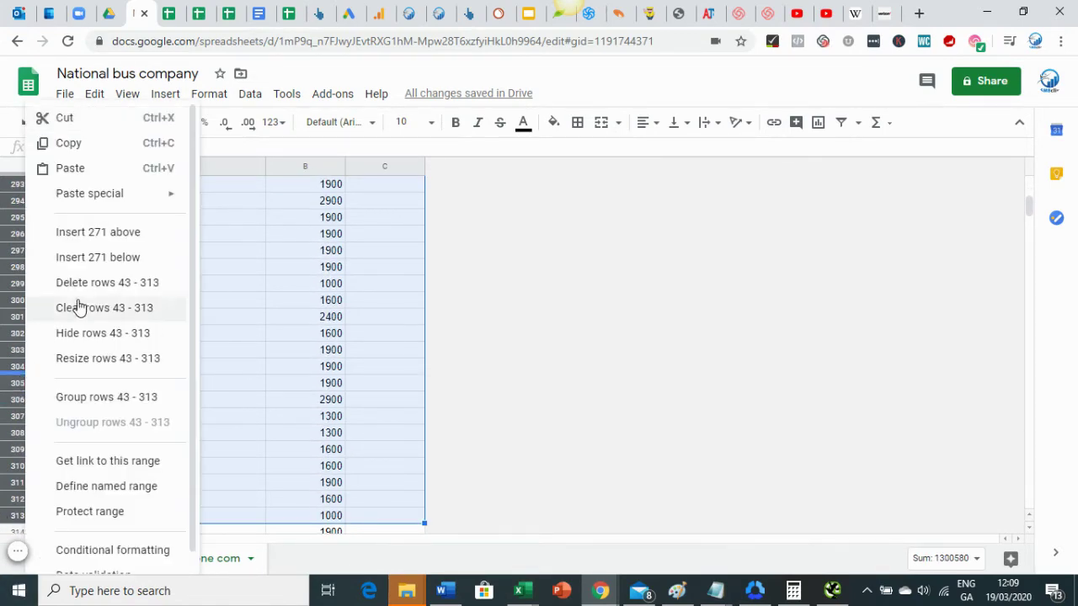
pyautogui.click(96, 283)
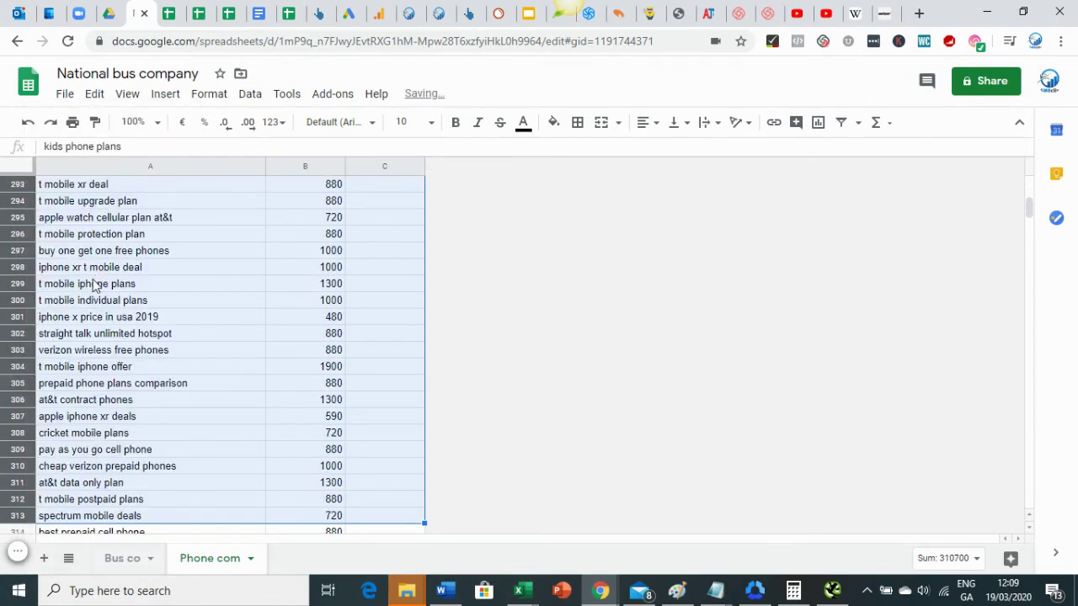
pyautogui.rightClick(20, 251)
pyautogui.click(67, 282)
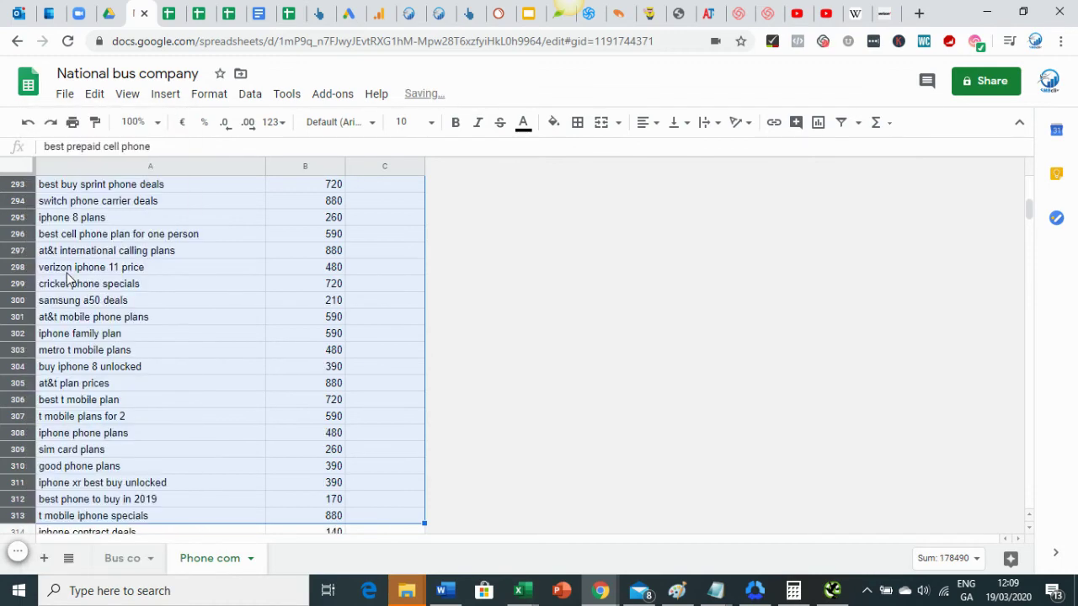
pyautogui.rightClick(18, 267)
pyautogui.click(60, 282)
pyautogui.rightClick(19, 286)
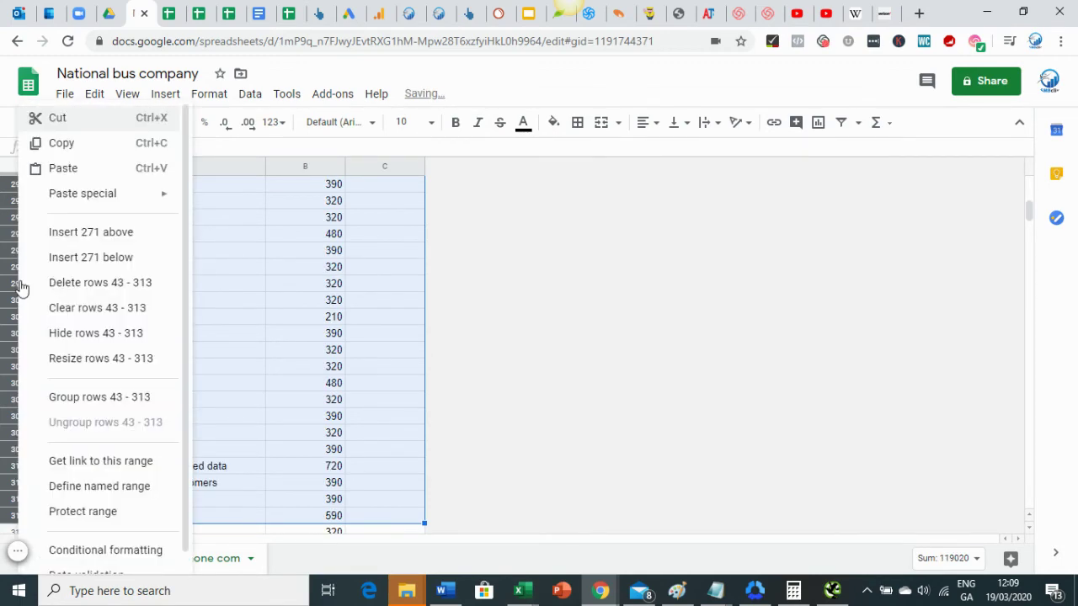
pyautogui.click(60, 283)
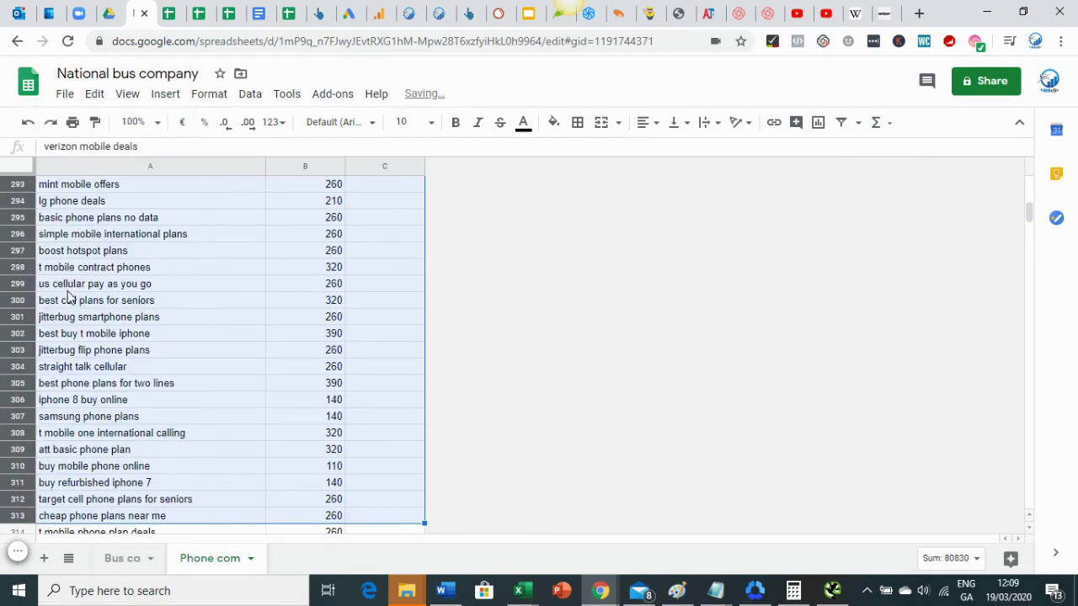
pyautogui.rightClick(25, 276)
pyautogui.click(56, 284)
pyautogui.rightClick(27, 284)
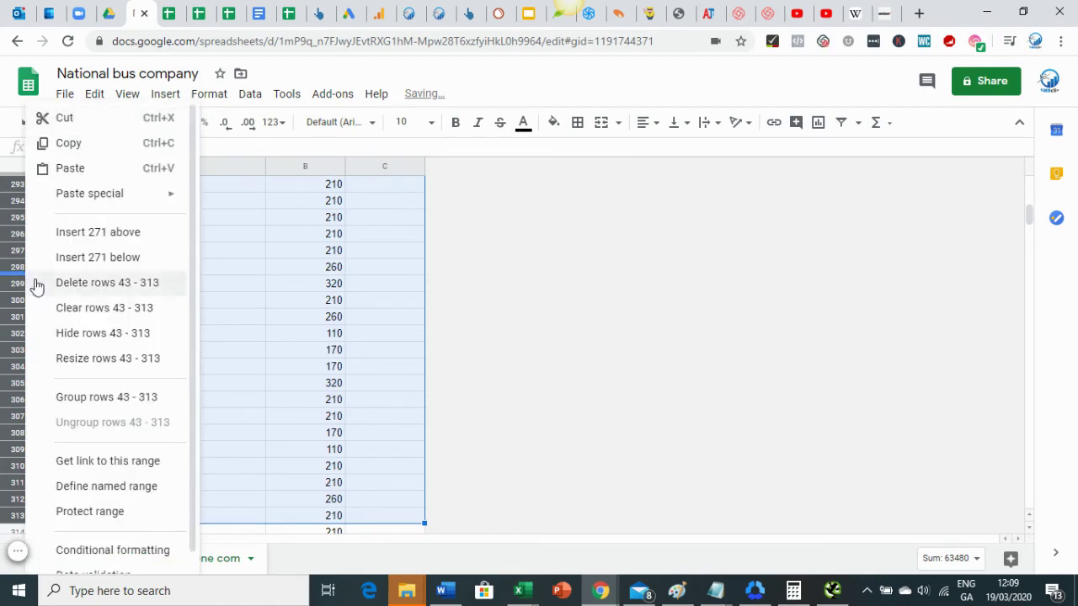
pyautogui.click(53, 283)
pyautogui.rightClick(25, 286)
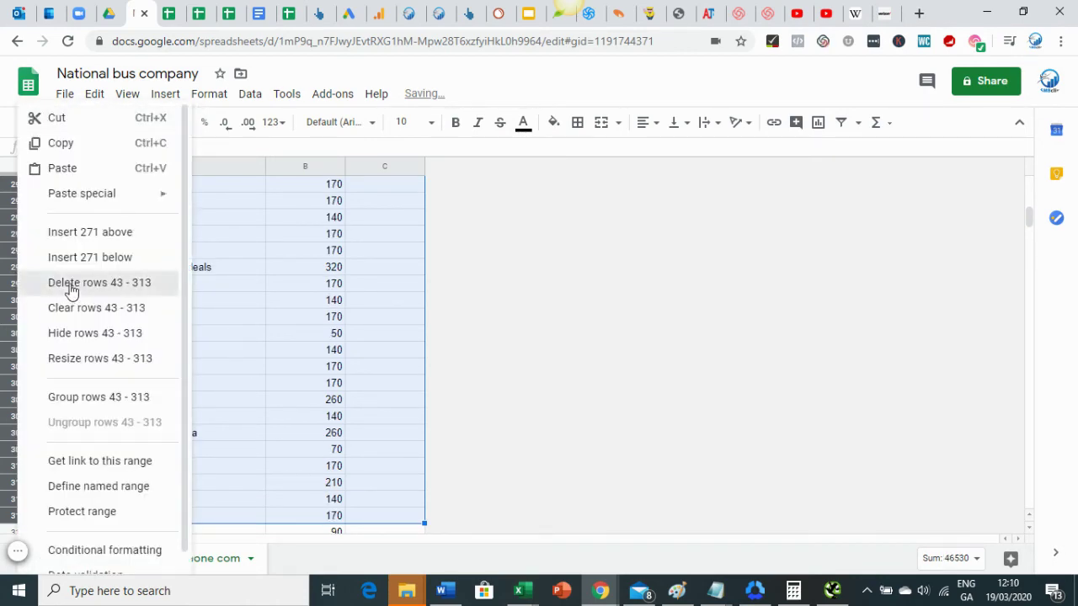
pyautogui.click(71, 287)
pyautogui.rightClick(21, 284)
pyautogui.click(55, 285)
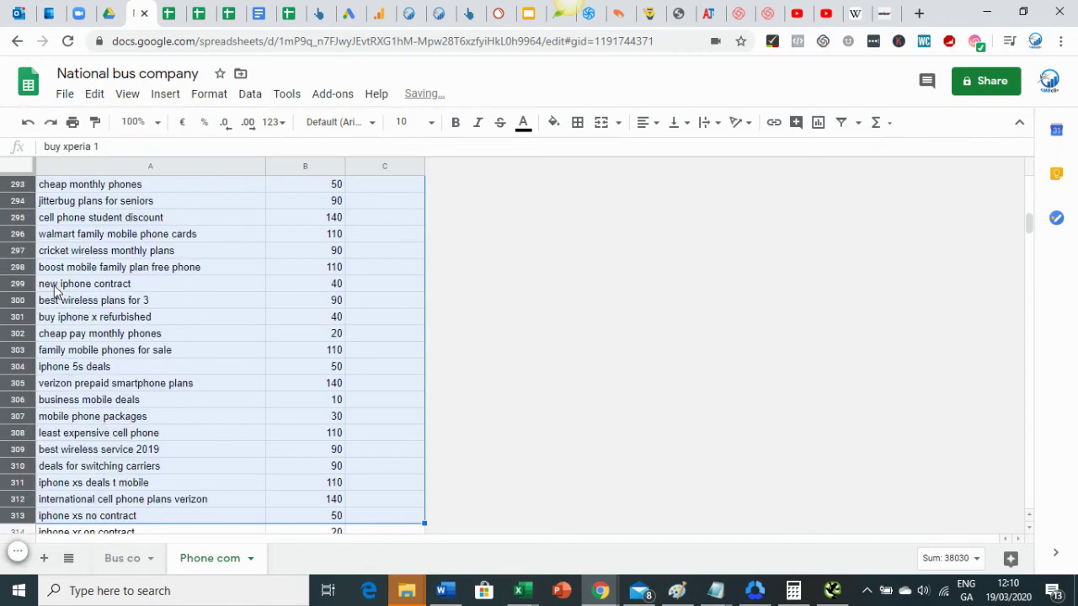
pyautogui.rightClick(26, 285)
pyautogui.click(61, 283)
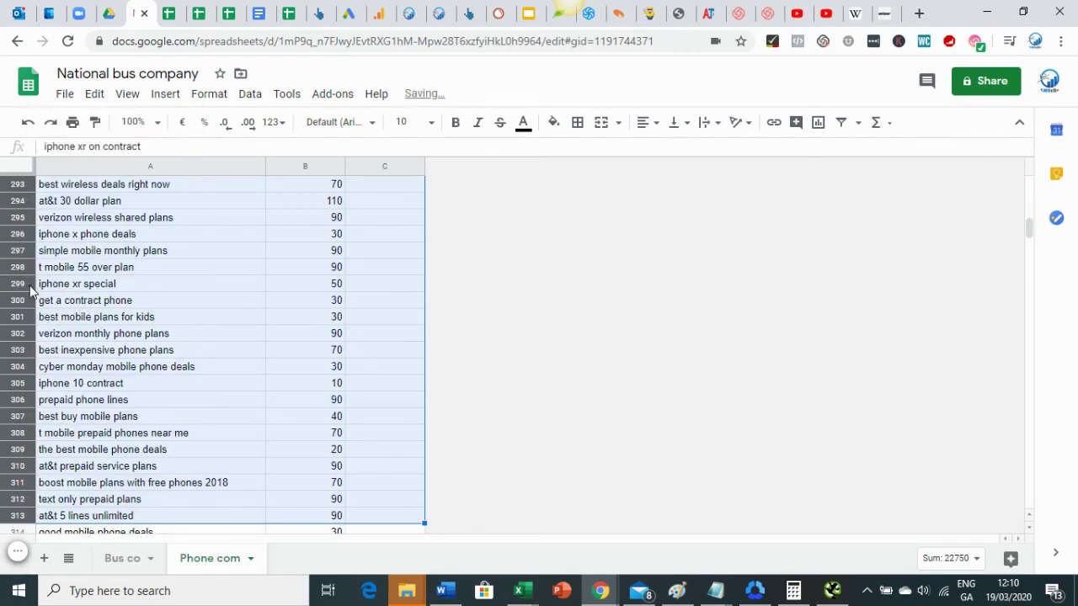
pyautogui.rightClick(30, 291)
pyautogui.click(57, 284)
# - Delete rows 8 to 10 with the keywords t mobile plans, iphone deals and at&t plans
pyautogui.scroll(10, 144, 329)
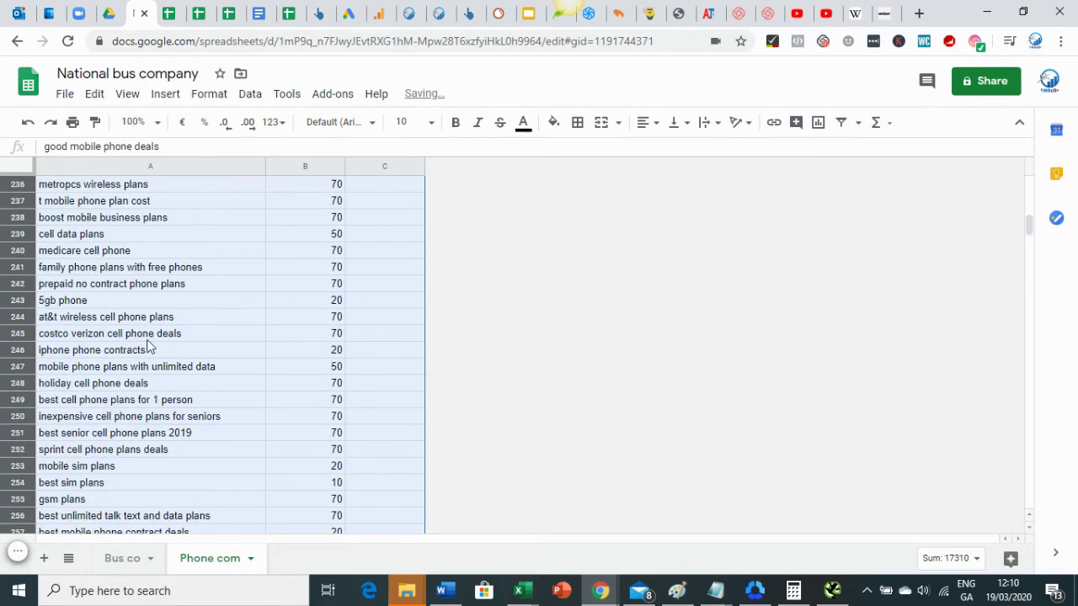
pyautogui.scroll(20, 147, 345)
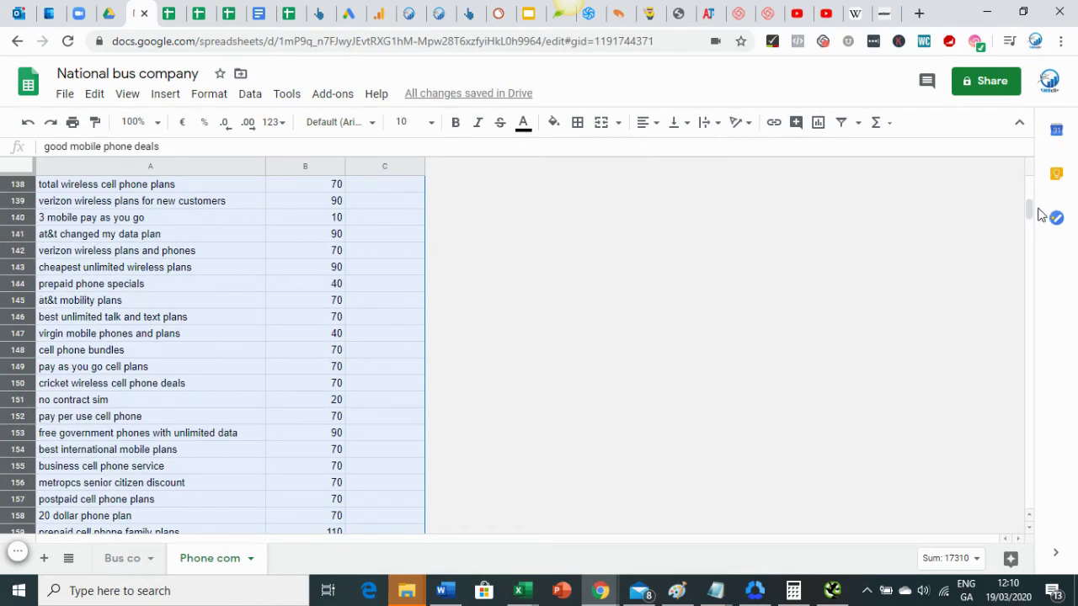
pyautogui.moveTo(1029, 210); pyautogui.dragTo(1031, 181)
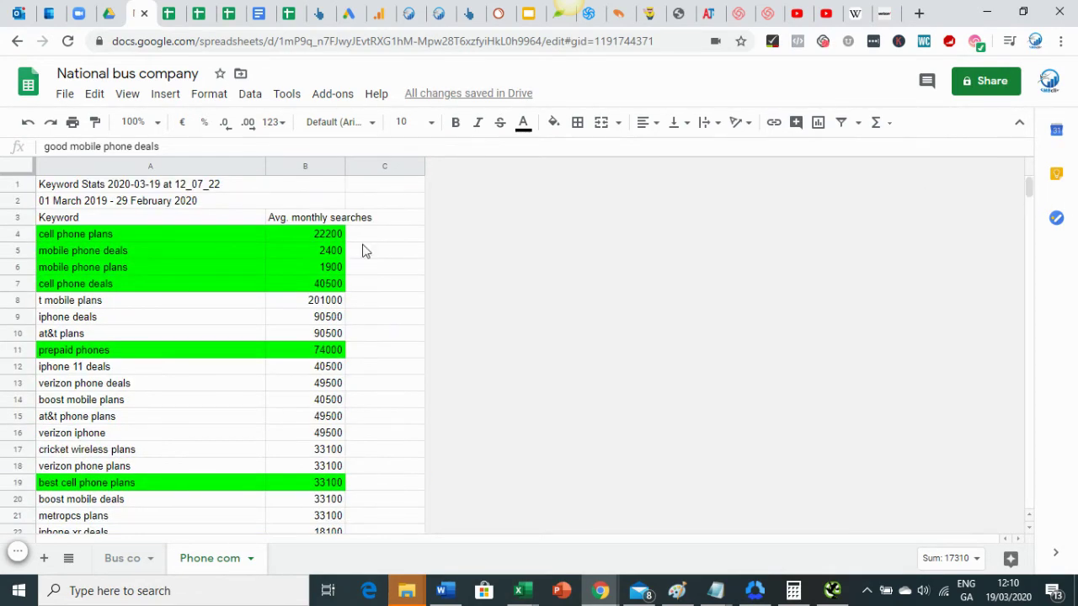
pyautogui.moveTo(17, 299); pyautogui.dragTo(17, 334)
pyautogui.rightClick(18, 334)
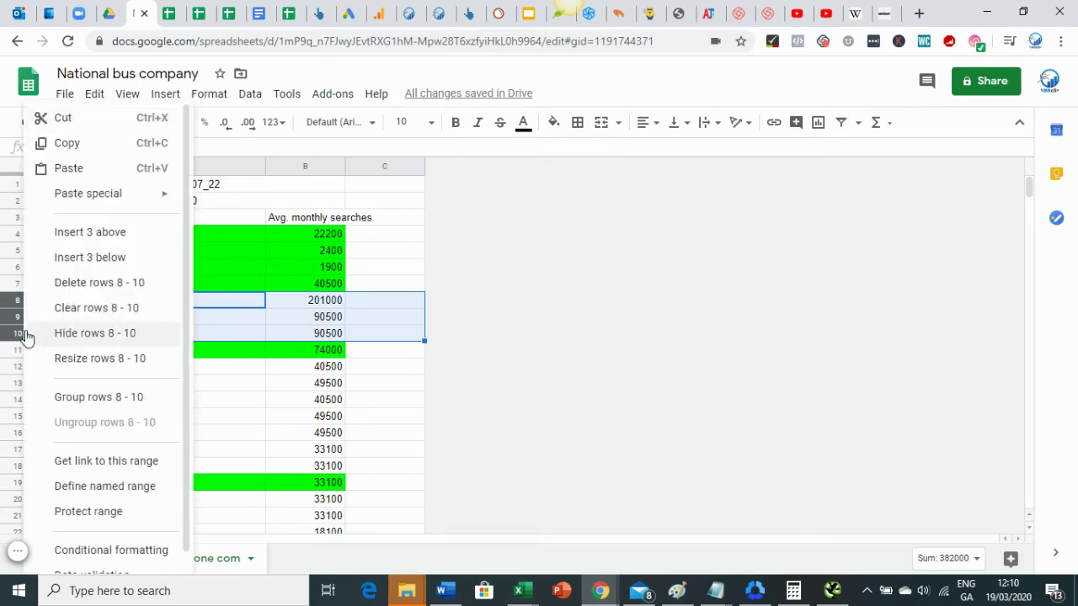
pyautogui.click(55, 283)
# - Delete the unhighlighted rows 9 to 15, from iphone 11 deals through verizon phone plans
pyautogui.click(67, 400)
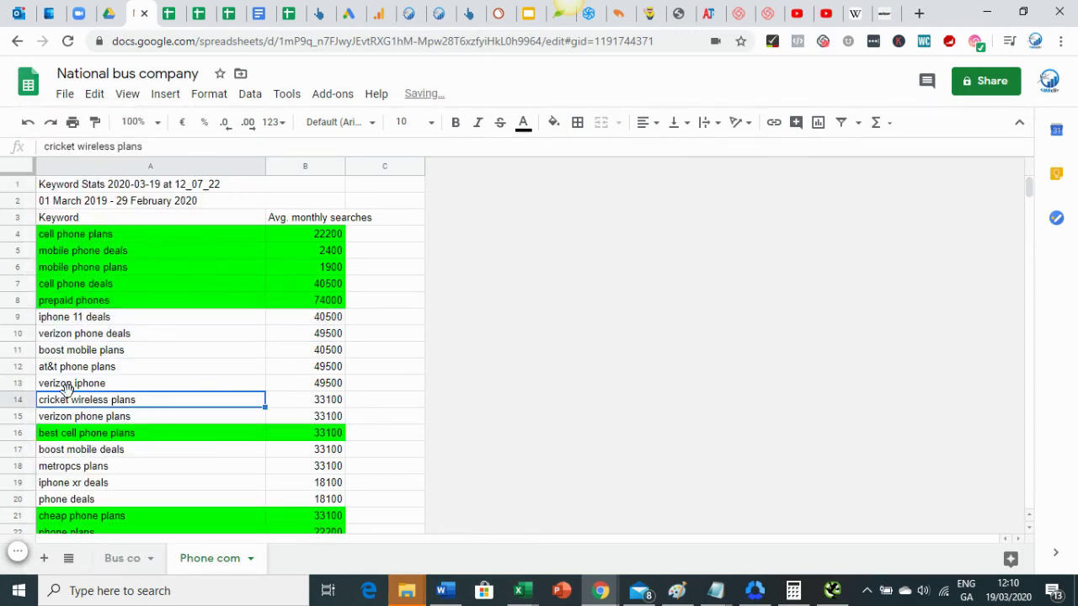
pyautogui.moveTo(19, 316); pyautogui.dragTo(18, 416)
pyautogui.rightClick(18, 416)
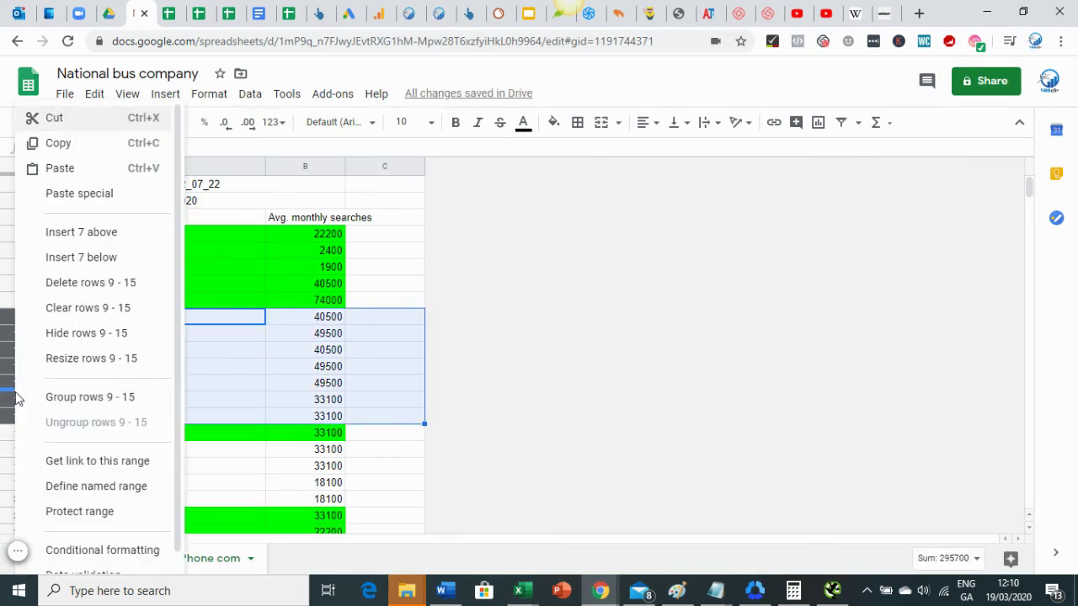
pyautogui.click(55, 282)
# - Delete the unhighlighted rows from boost mobile deals through phone deals and from best buy phones through at&t phone deals
pyautogui.click(166, 286)
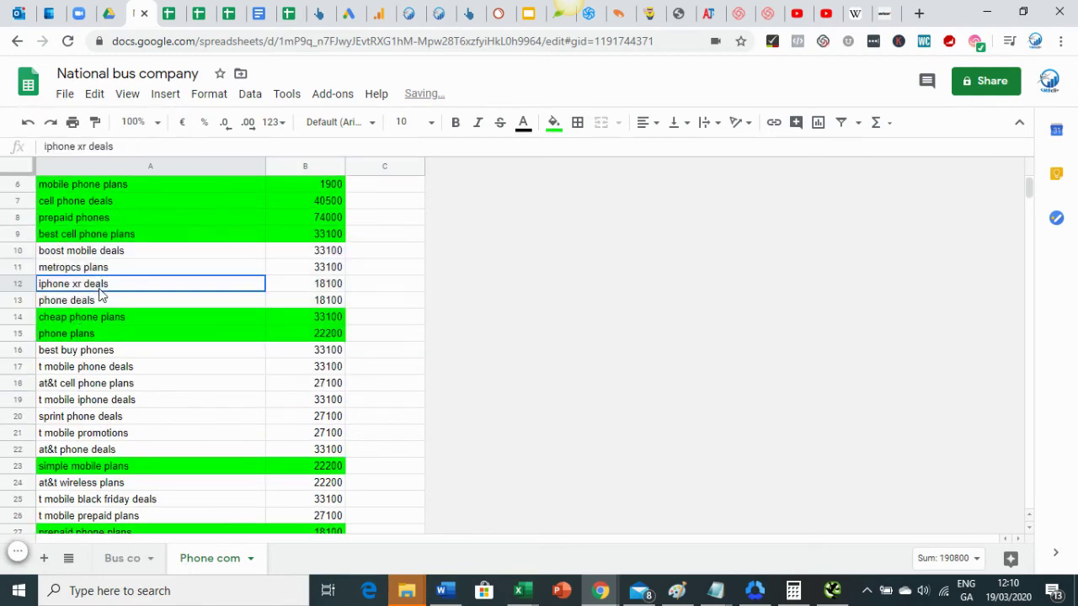
pyautogui.moveTo(19, 257); pyautogui.dragTo(13, 386)
pyautogui.rightClick(19, 300)
pyautogui.click(72, 282)
pyautogui.click(88, 317)
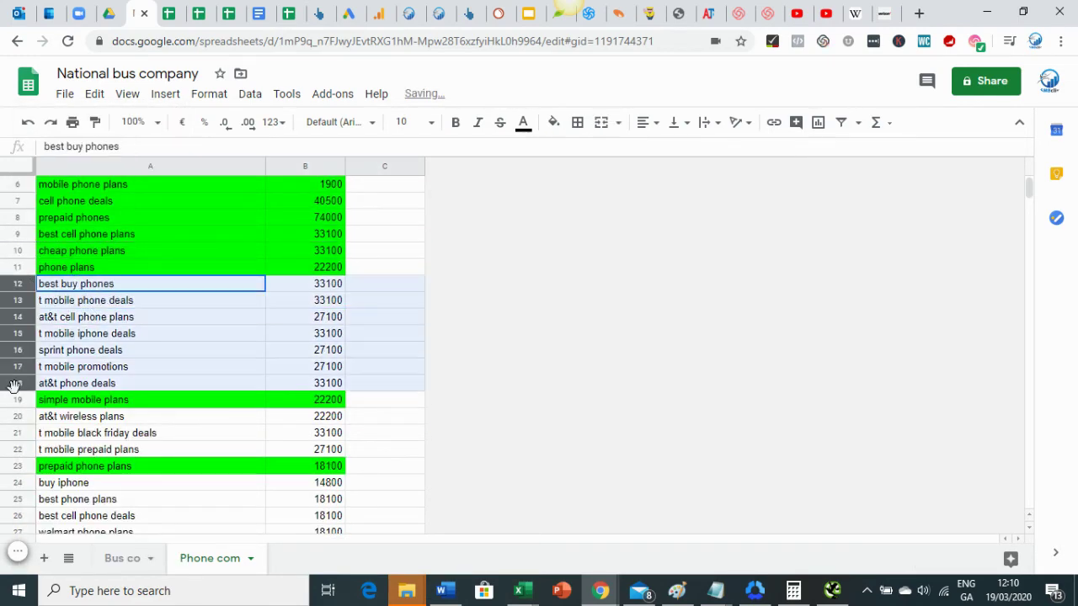
pyautogui.rightClick(30, 345)
pyautogui.click(77, 283)
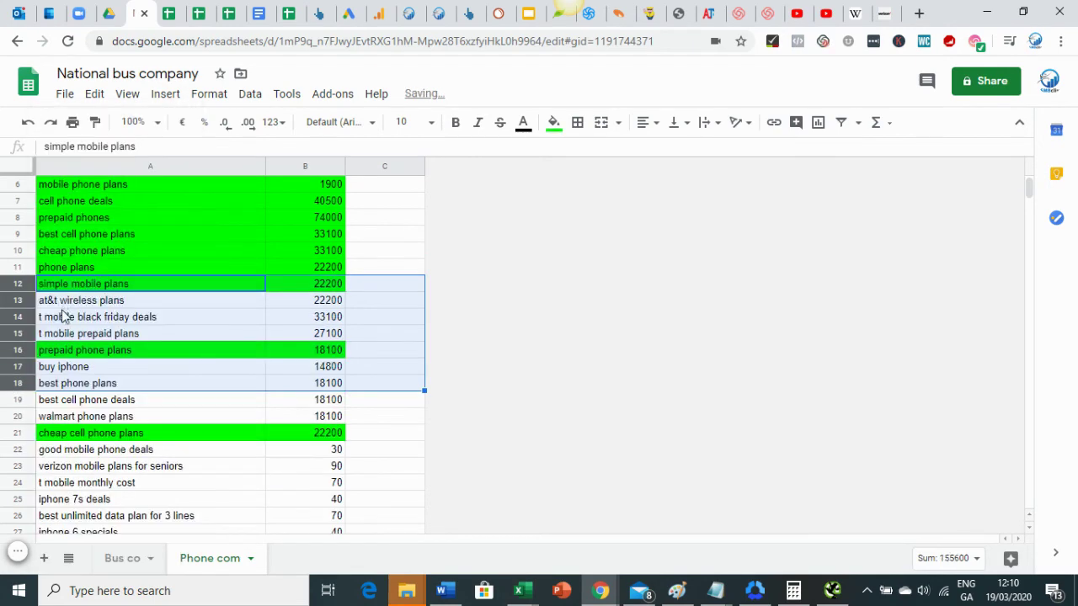
# - Delete the rows from buy iphone through walmart phone plans and from at&t wireless plans through t mobile prepaid plans
pyautogui.scroll(-1, 121, 360)
pyautogui.click(106, 352)
pyautogui.moveTo(24, 333); pyautogui.dragTo(19, 384)
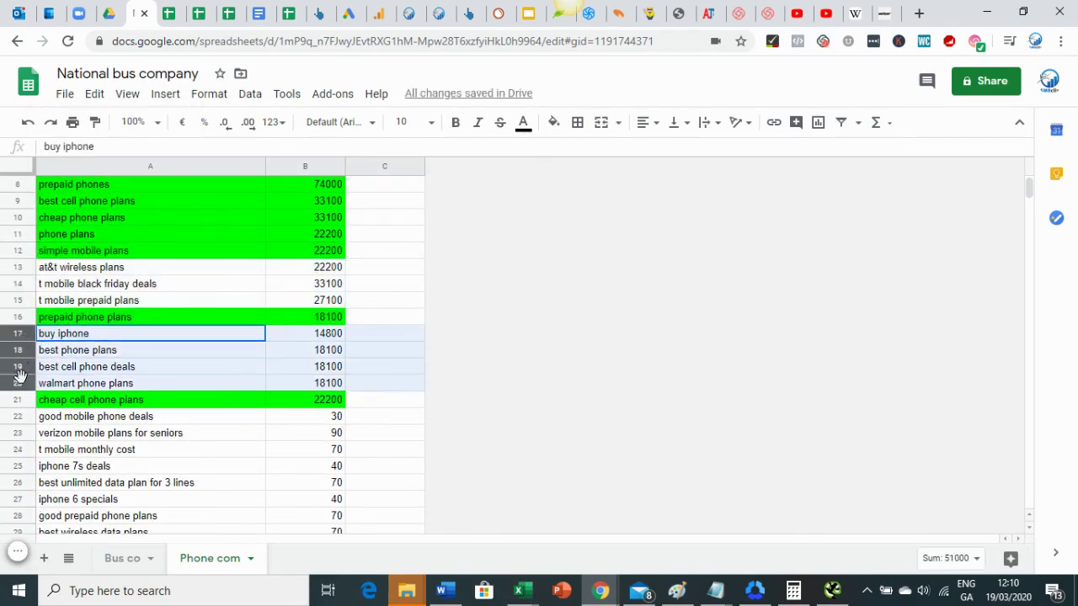
pyautogui.rightClick(18, 370)
pyautogui.click(50, 278)
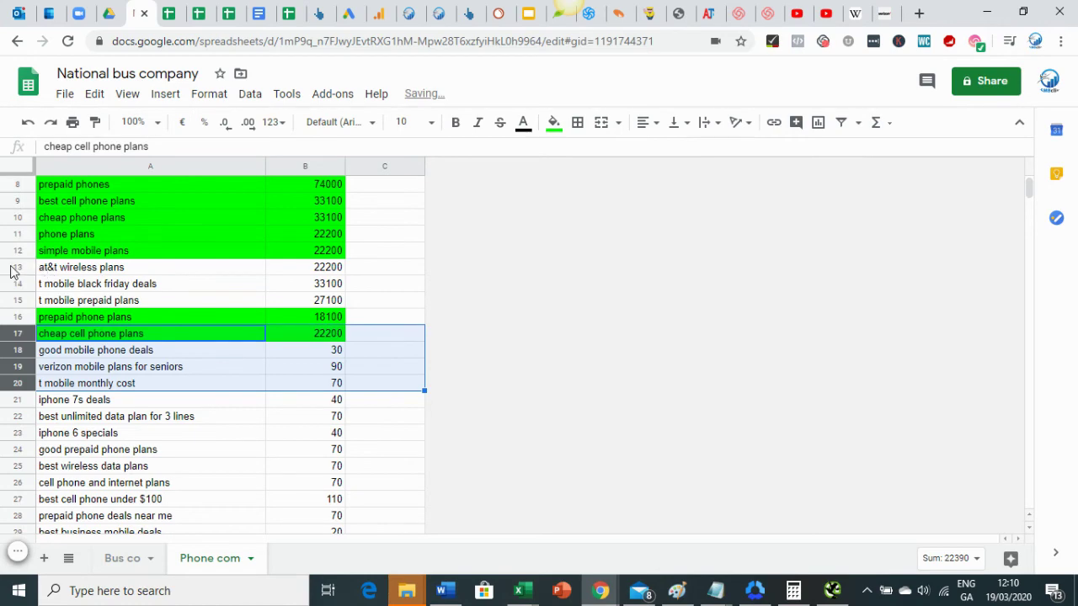
pyautogui.moveTo(12, 272); pyautogui.dragTo(17, 299)
pyautogui.rightClick(17, 299)
pyautogui.click(69, 283)
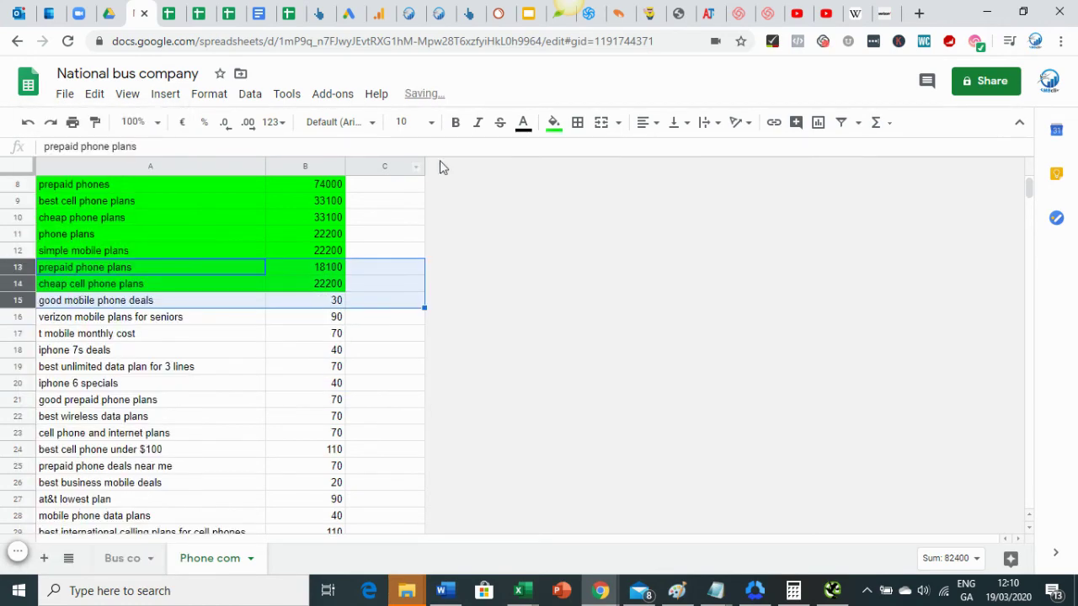
# - Insert three empty columns to the right of column C
pyautogui.rightClick(380, 166)
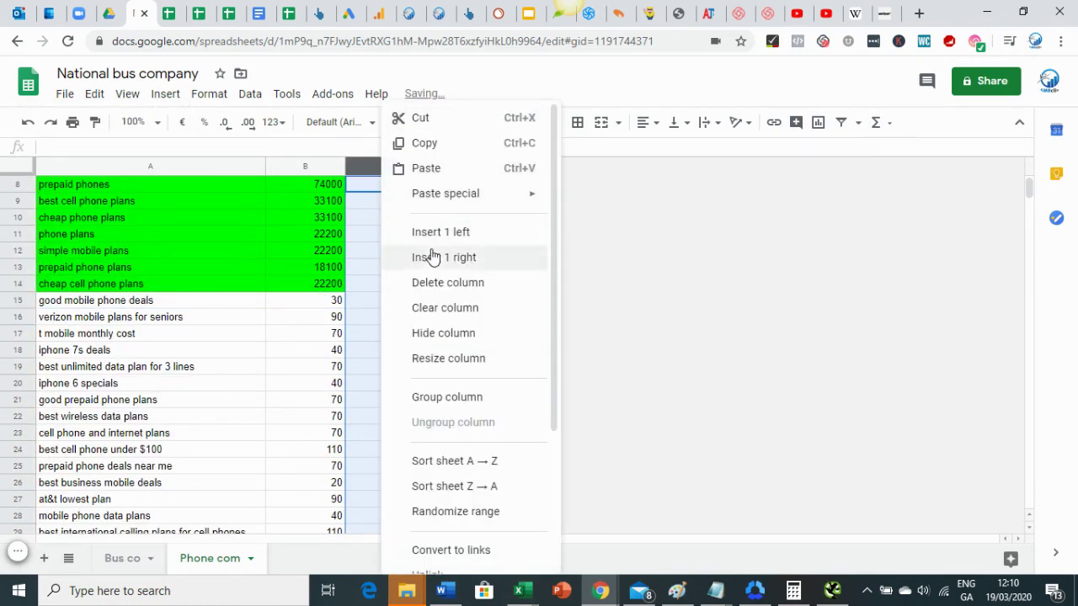
pyautogui.click(432, 257)
pyautogui.rightClick(381, 169)
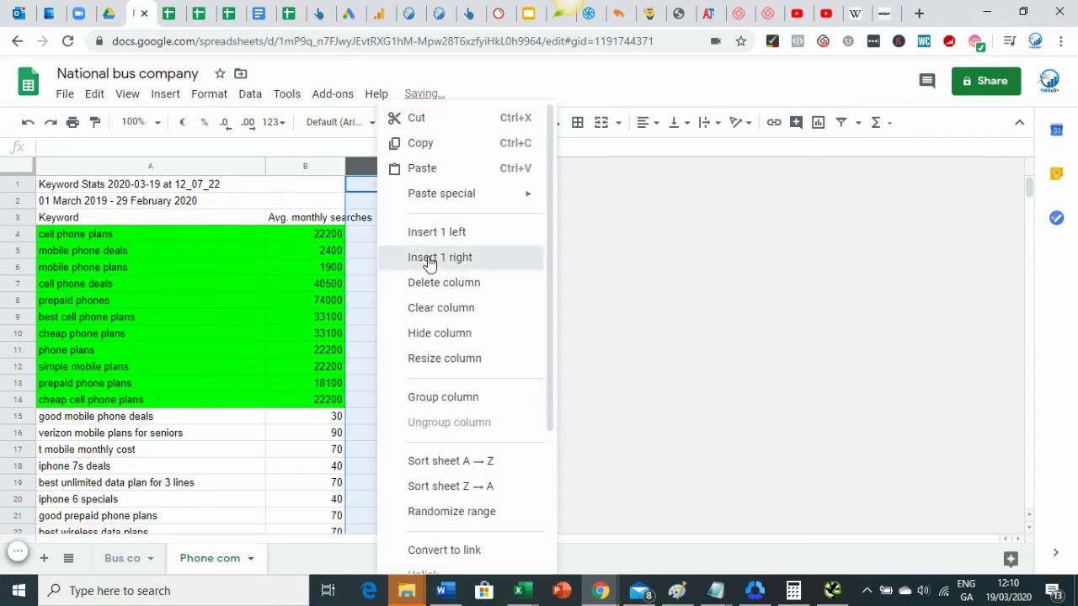
pyautogui.click(429, 258)
pyautogui.rightClick(382, 170)
pyautogui.click(432, 257)
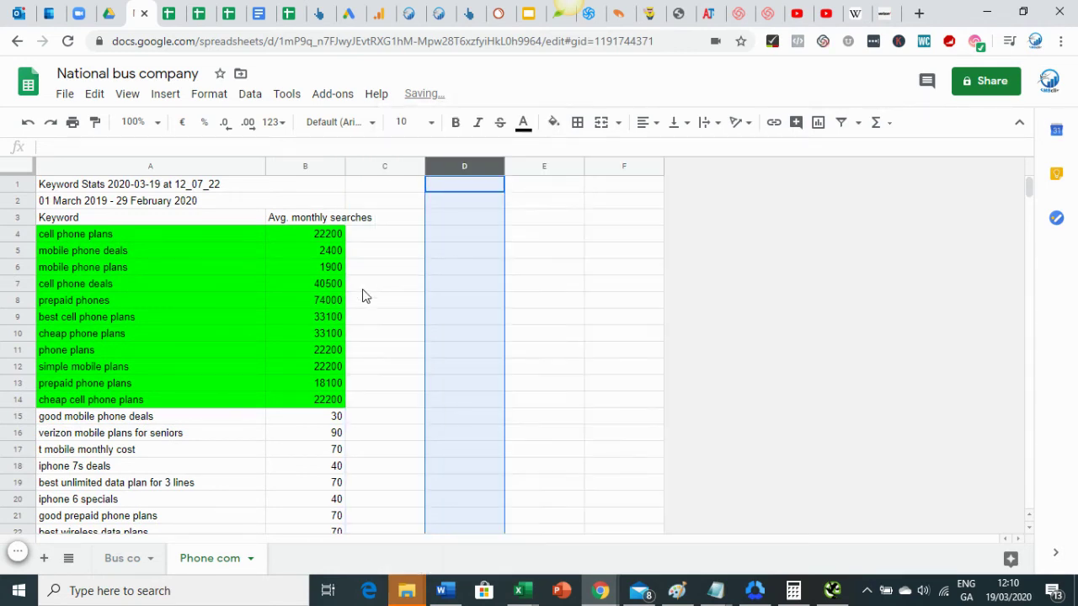
pyautogui.click(398, 303)
# - Move cell phone plans to E4:F4, and best cell phone plans and cheap phone plans to E5:F6, each with its search volume
pyautogui.moveTo(244, 251); pyautogui.dragTo(290, 256)
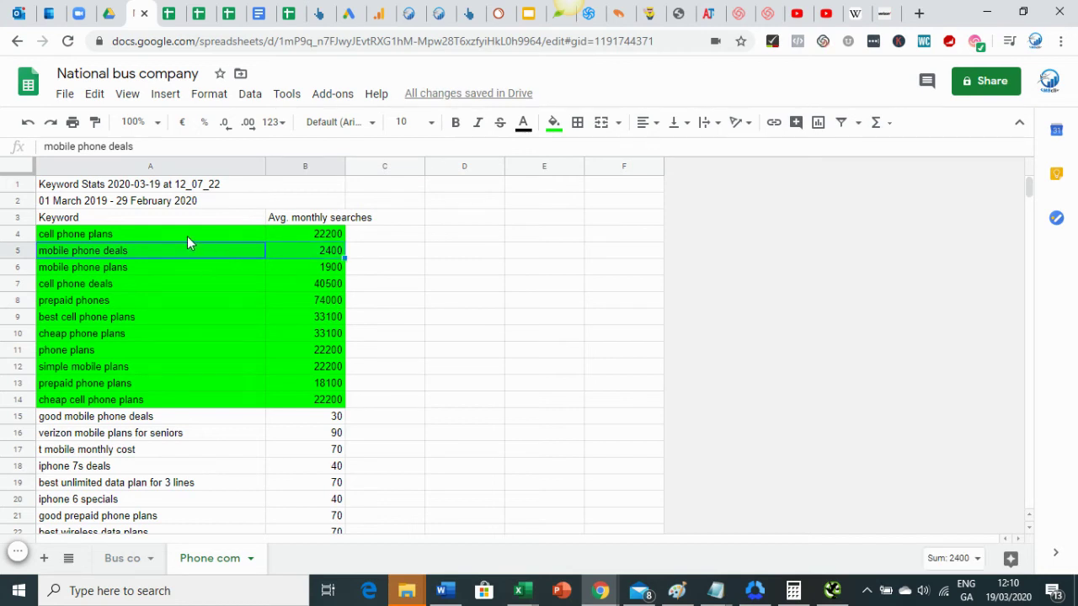
pyautogui.moveTo(187, 235); pyautogui.dragTo(295, 239)
pyautogui.moveTo(235, 224); pyautogui.dragTo(537, 240)
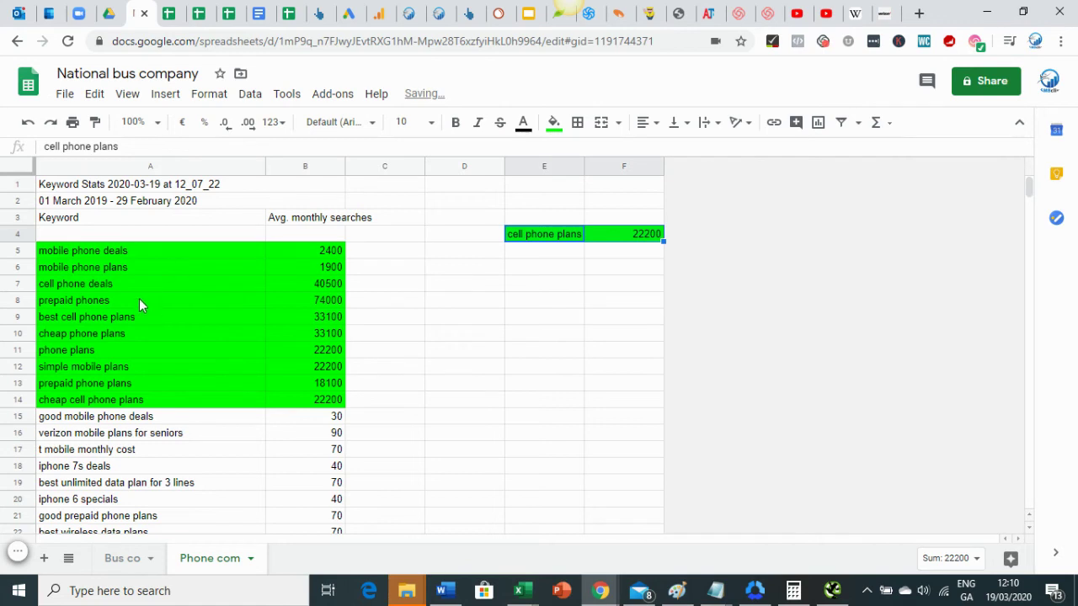
pyautogui.moveTo(124, 315); pyautogui.dragTo(576, 257)
pyautogui.keyDown('shift'); pyautogui.click(309, 331); pyautogui.keyUp('shift')
# - Move cheap cell phone plans and its search volume to E7:F7, under the other grouped keywords
pyautogui.moveTo(103, 365); pyautogui.dragTo(317, 368)
pyautogui.moveTo(148, 402); pyautogui.dragTo(303, 399)
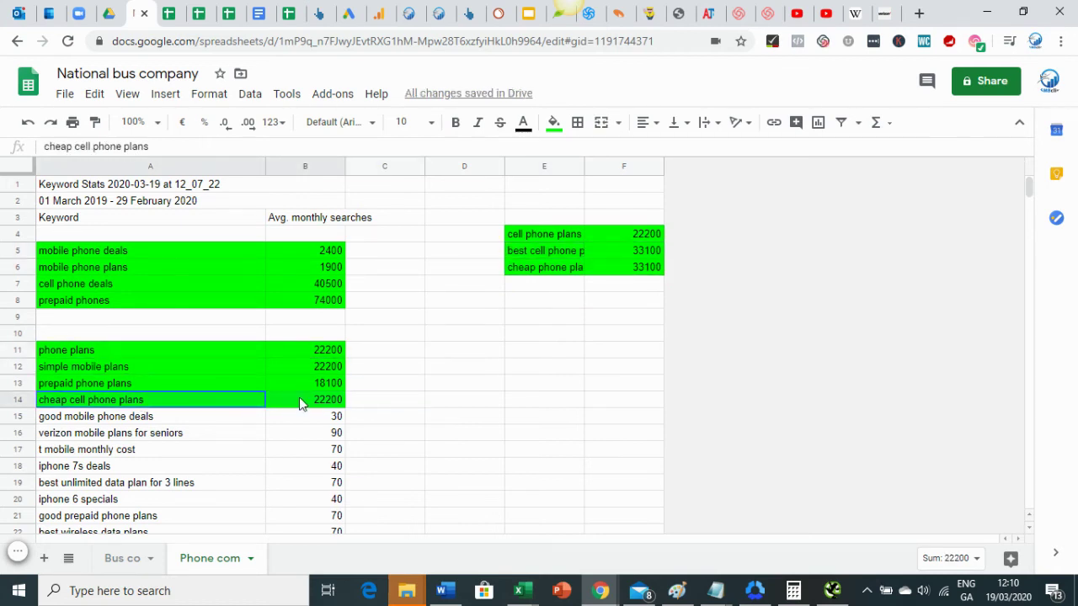
pyautogui.moveTo(233, 388); pyautogui.dragTo(556, 291)
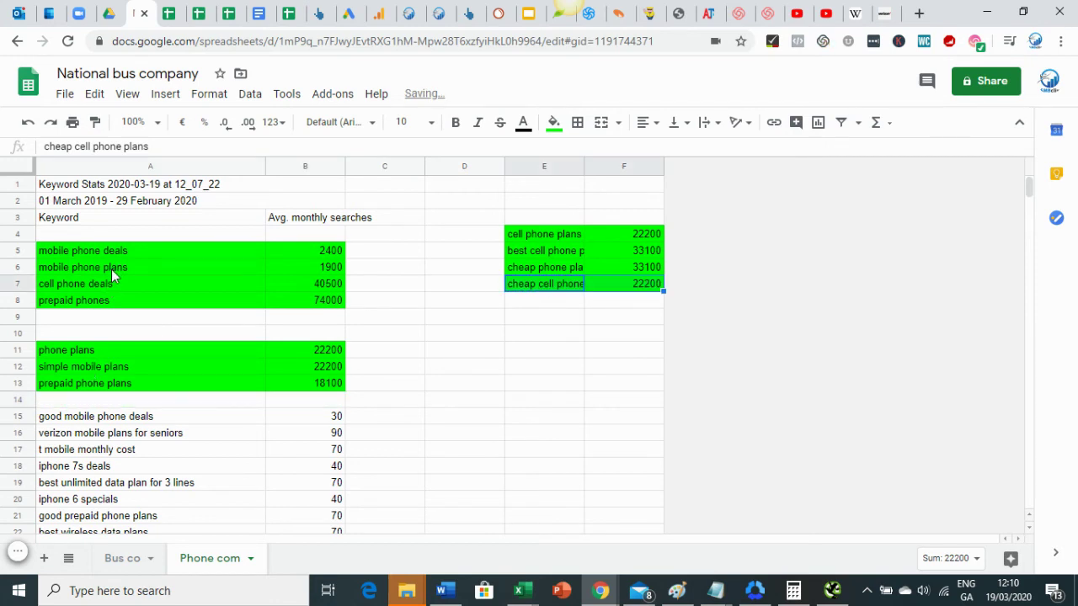
# - Start a second group by moving mobile phone plans to E11:F11 and simple mobile plans to E12:F12 with their search volumes
pyautogui.moveTo(111, 270); pyautogui.dragTo(558, 357)
pyautogui.moveTo(124, 370); pyautogui.dragTo(329, 365)
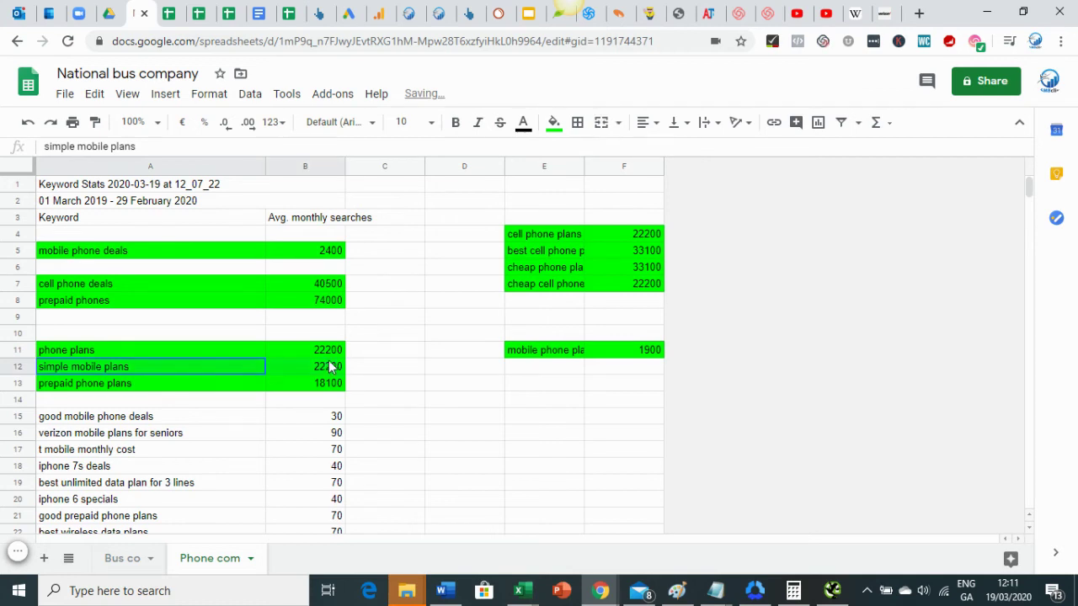
pyautogui.moveTo(179, 358); pyautogui.dragTo(549, 364)
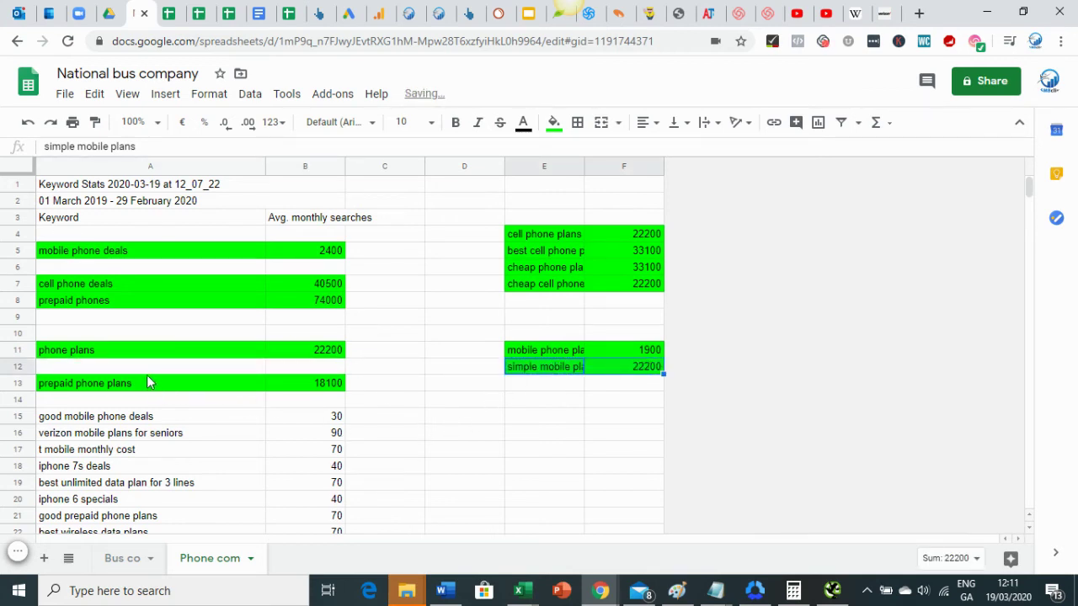
# - Start a third group by moving prepaid phone plans to E16:F16 and prepaid phones to E17:F17 with their search volumes
pyautogui.click(239, 389)
pyautogui.click(279, 379)
pyautogui.keyDown('shift'); pyautogui.click(236, 375); pyautogui.keyUp('shift')
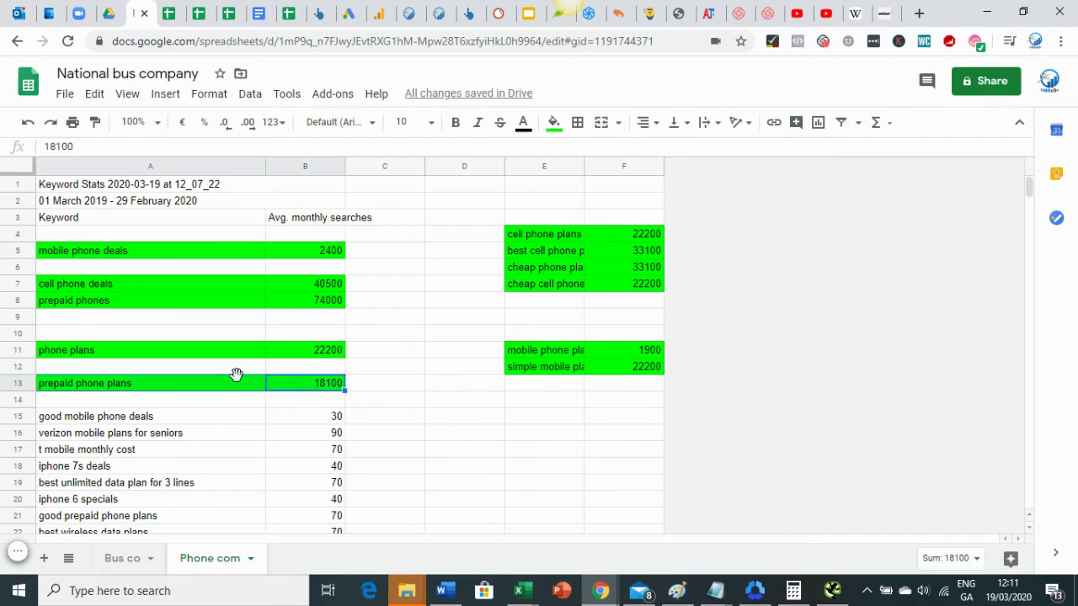
pyautogui.moveTo(236, 376); pyautogui.dragTo(542, 433)
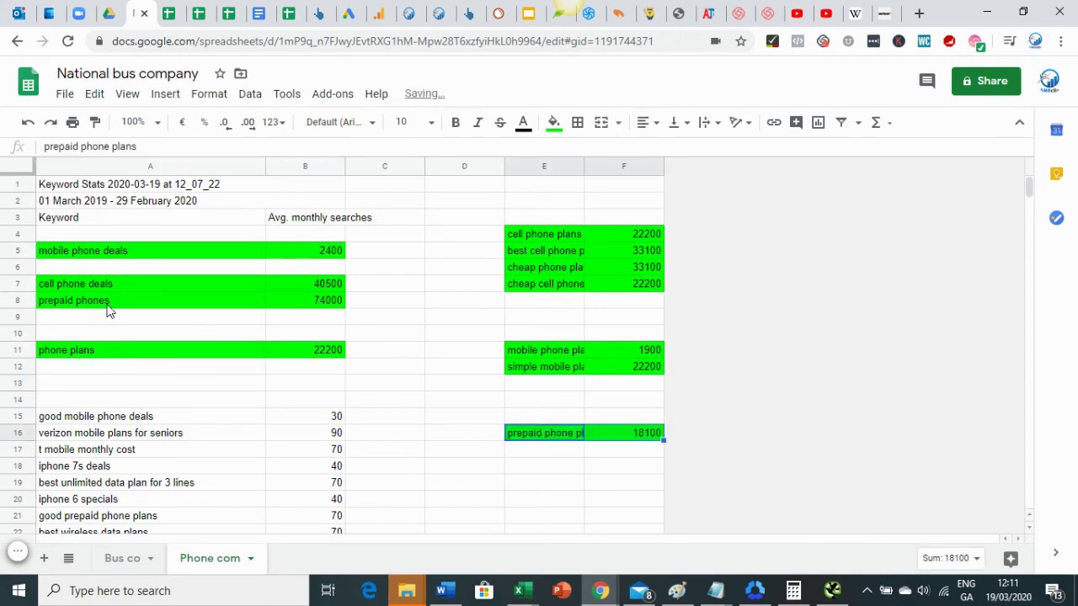
pyautogui.moveTo(108, 308); pyautogui.dragTo(562, 452)
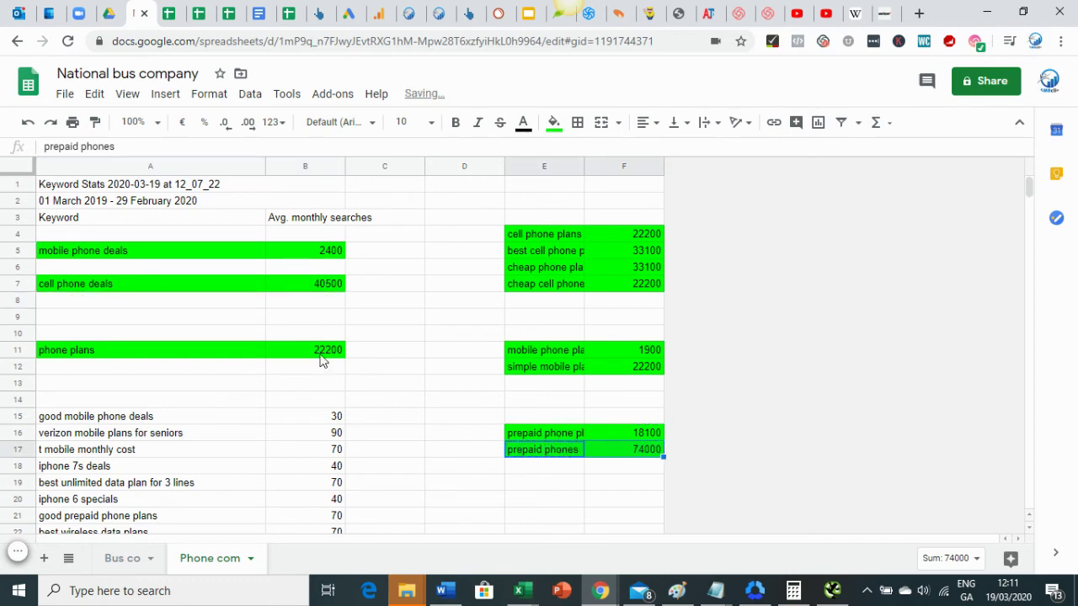
# - Move cell phone deals to A8:B8 and phone plans to E8:F8, each with its search volume
pyautogui.click(138, 286)
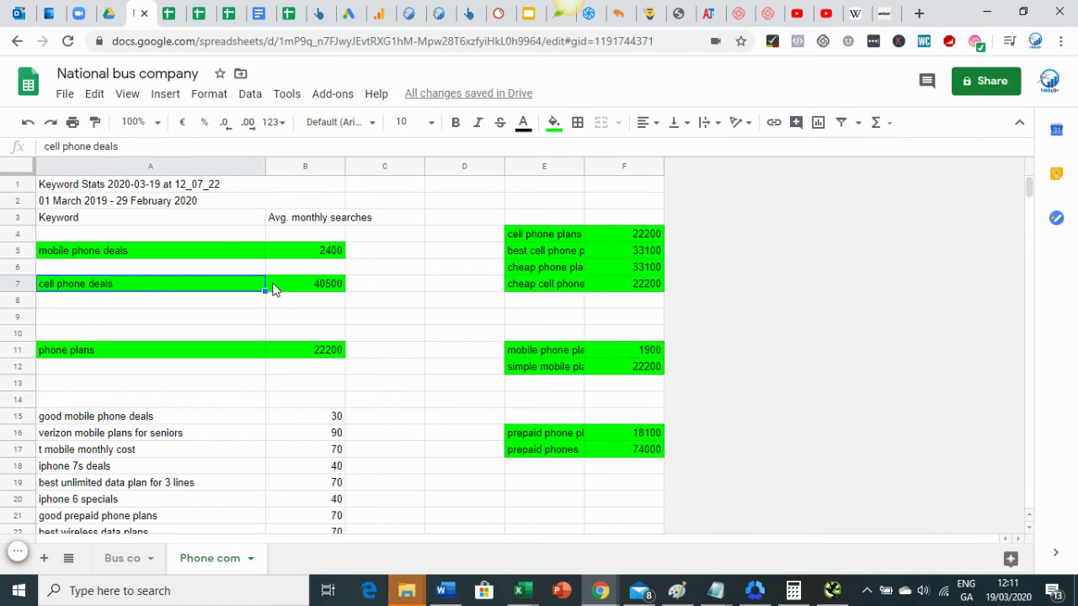
pyautogui.moveTo(273, 288); pyautogui.dragTo(207, 304)
pyautogui.moveTo(186, 352); pyautogui.dragTo(329, 358)
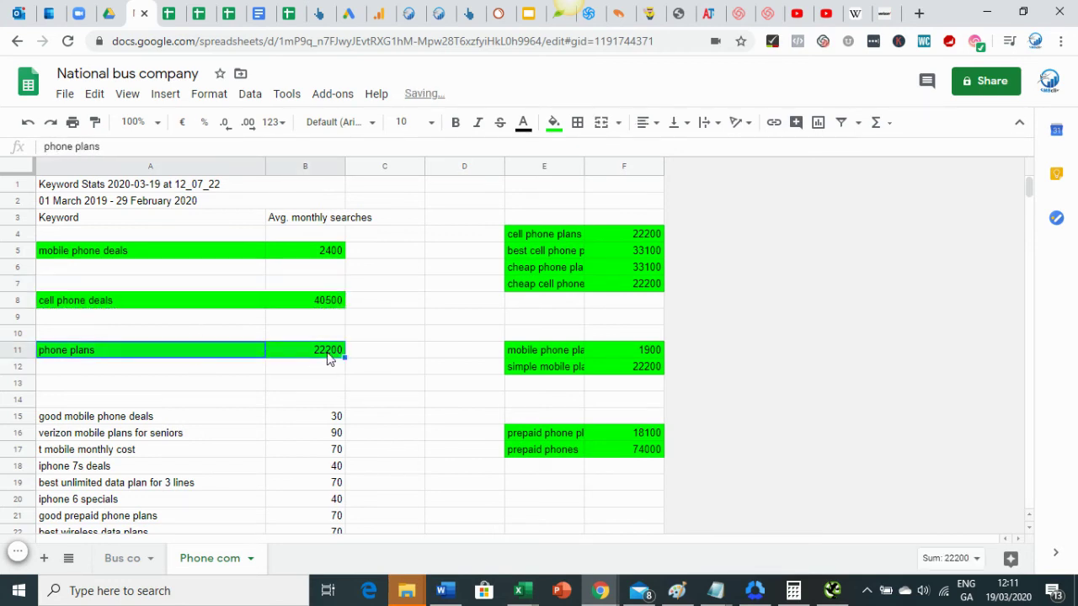
pyautogui.moveTo(217, 341); pyautogui.dragTo(562, 317)
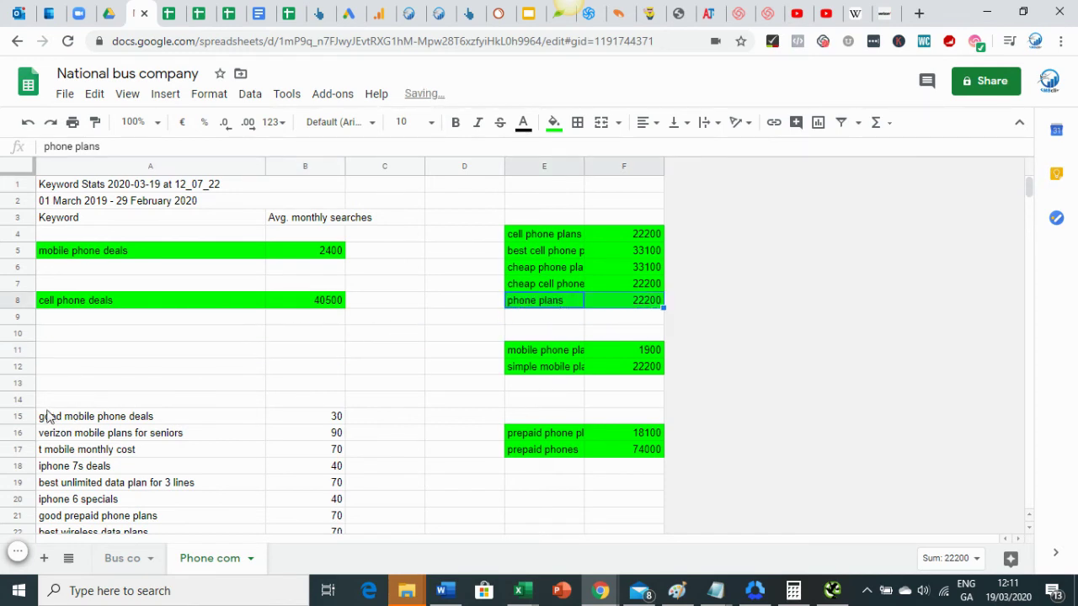
# - Clear the leftover unhighlighted keywords and their search volumes from row 15 downward in columns A to C
pyautogui.moveTo(48, 416); pyautogui.dragTo(352, 525)
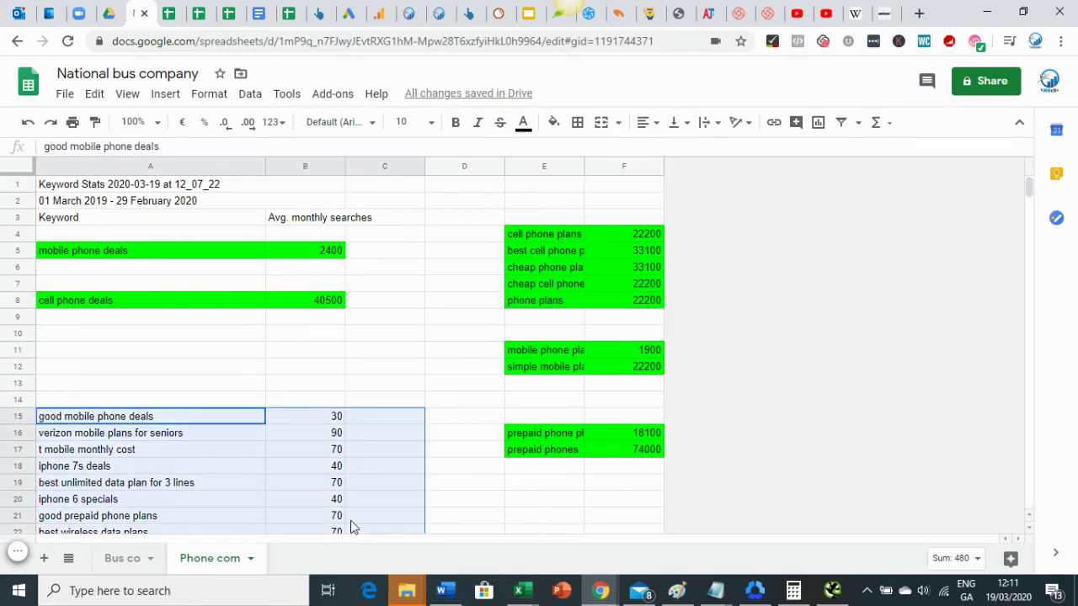
pyautogui.press('Delete')
pyautogui.click(496, 421)
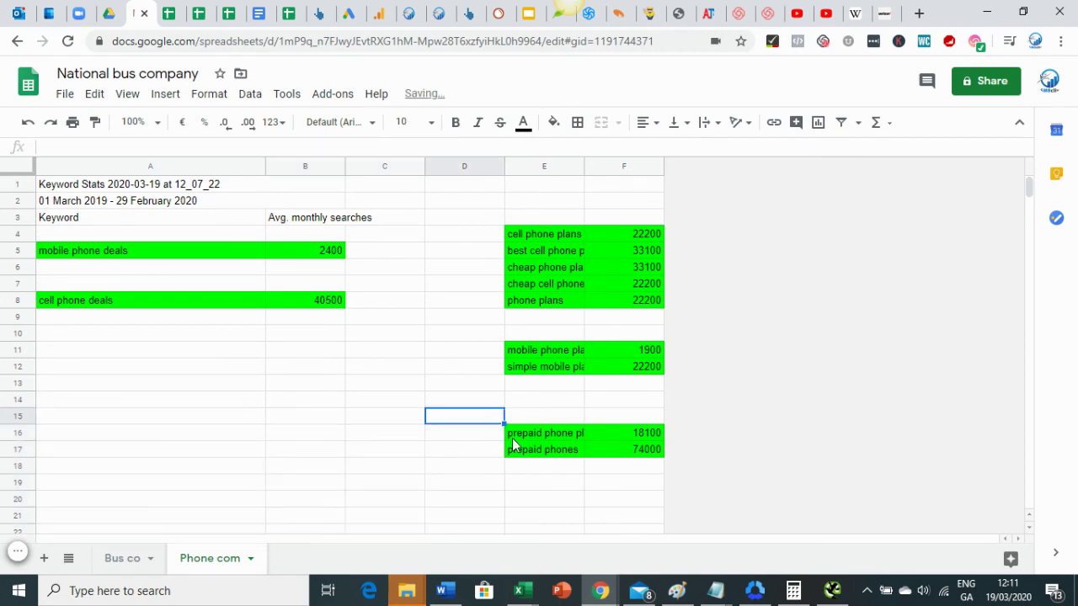
# - Move the two prepaid keywords to A12:B13 and the two mobile plan keywords to D12:E13, with their search volumes
pyautogui.moveTo(522, 416); pyautogui.dragTo(189, 375)
pyautogui.click(598, 437)
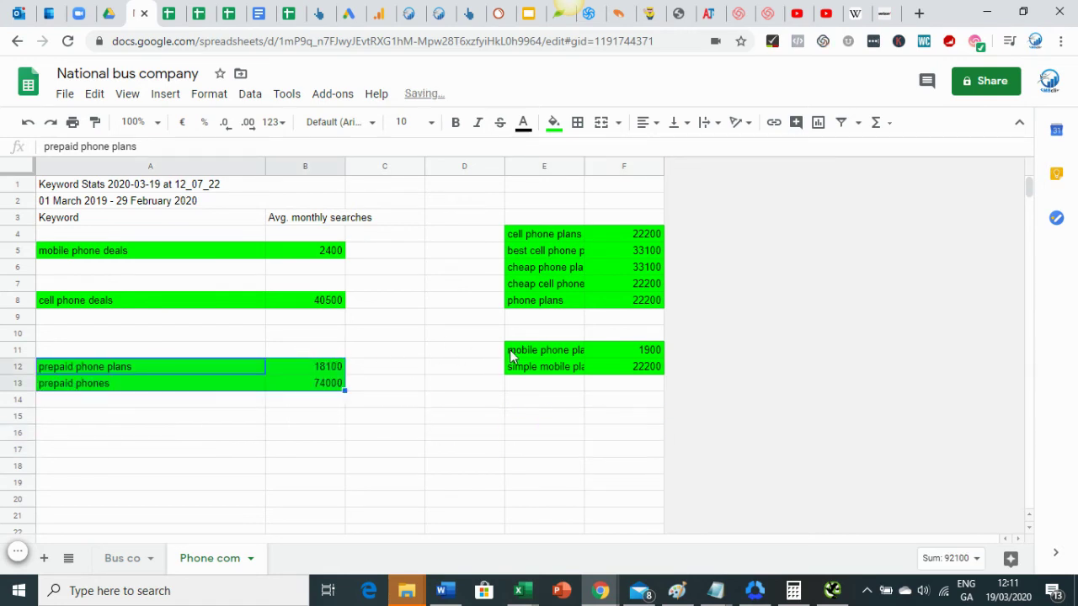
pyautogui.moveTo(511, 356); pyautogui.dragTo(587, 372)
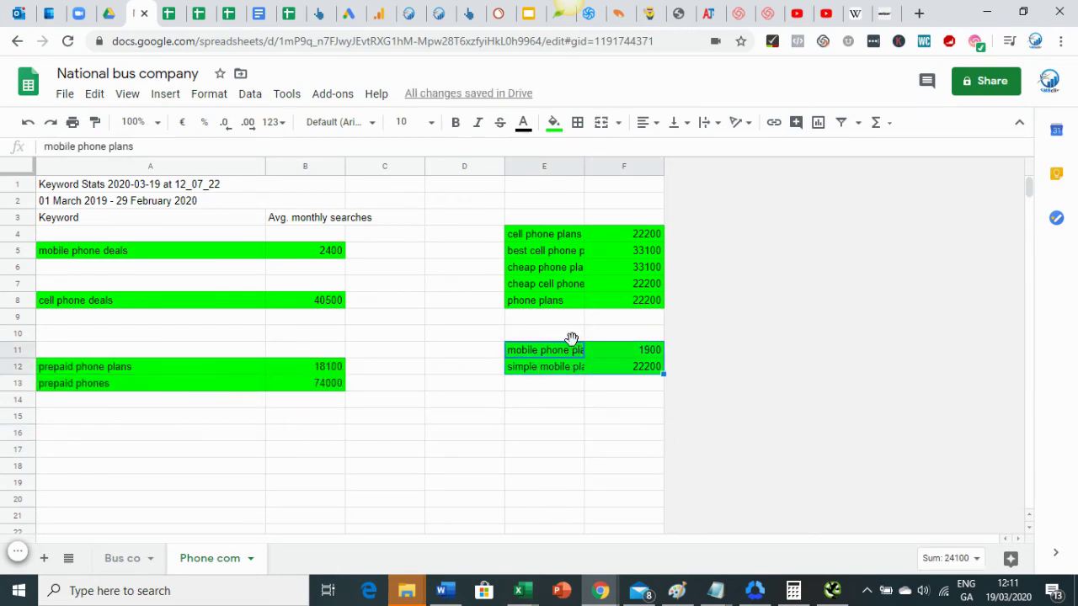
pyautogui.moveTo(507, 357); pyautogui.dragTo(484, 376)
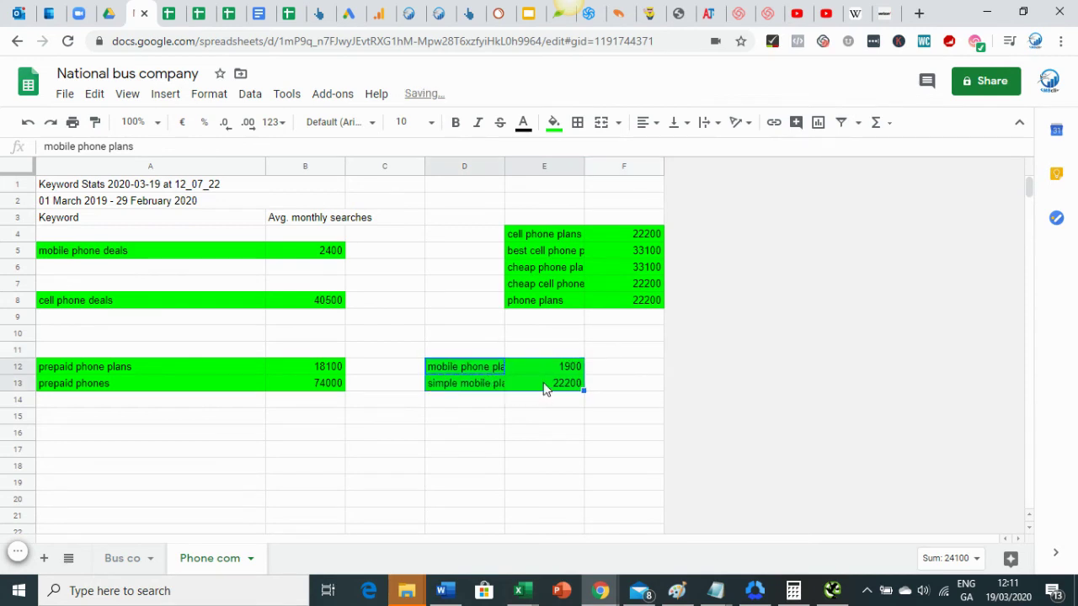
# - Fit columns D and E to their contents and move the five-row cell phone plans group to D4:E8
pyautogui.moveTo(501, 166); pyautogui.dragTo(508, 164)
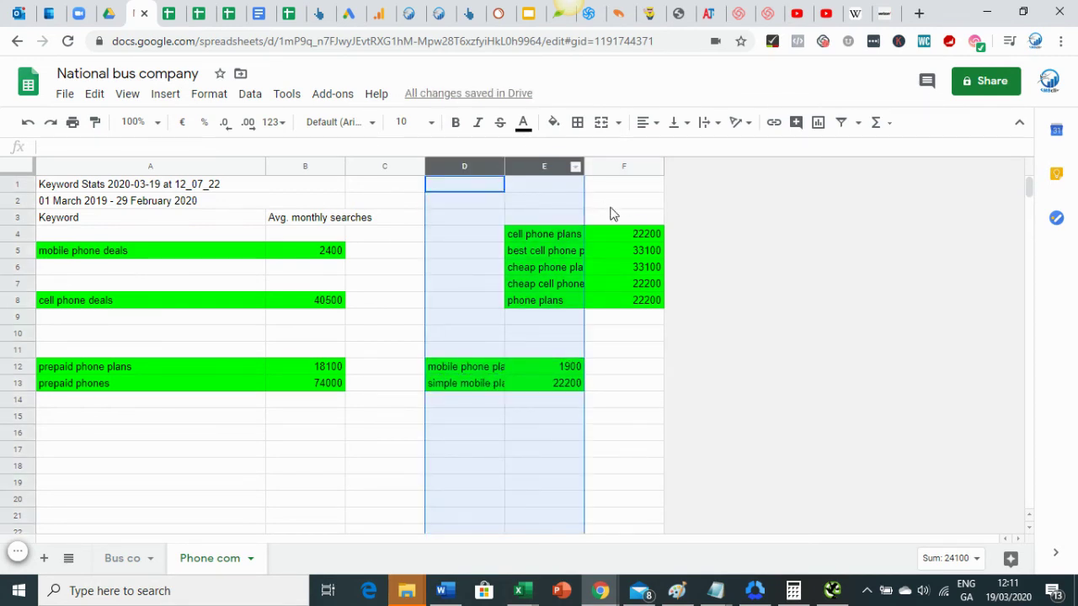
pyautogui.doubleClick(504, 164)
pyautogui.moveTo(695, 299); pyautogui.dragTo(496, 234)
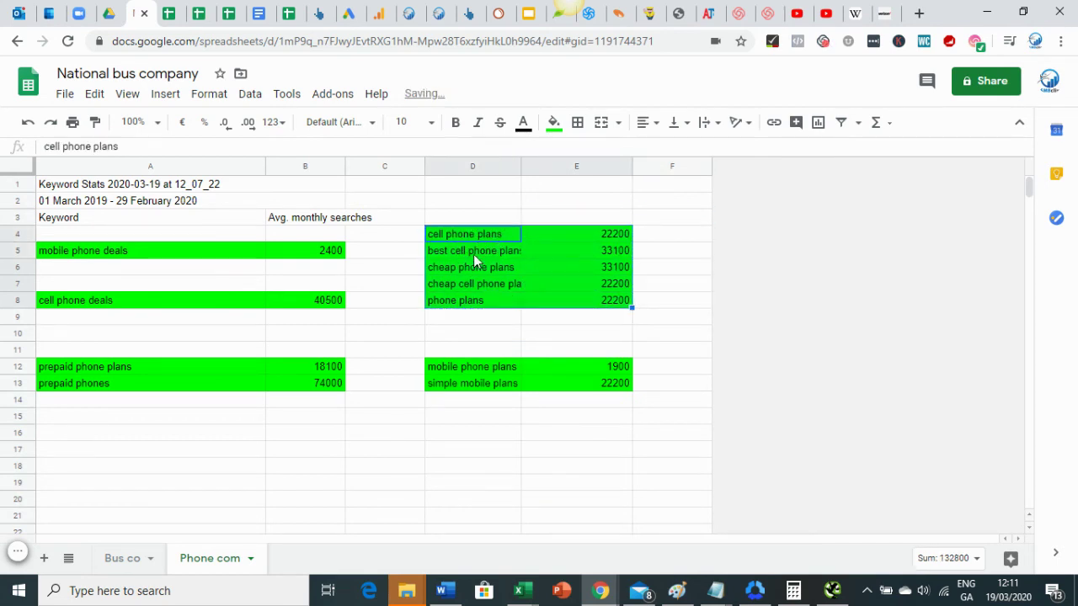
# - Clear the Keyword and Avg. monthly searches headers in A3:B3
pyautogui.click(264, 219)
pyautogui.moveTo(272, 216); pyautogui.dragTo(250, 221)
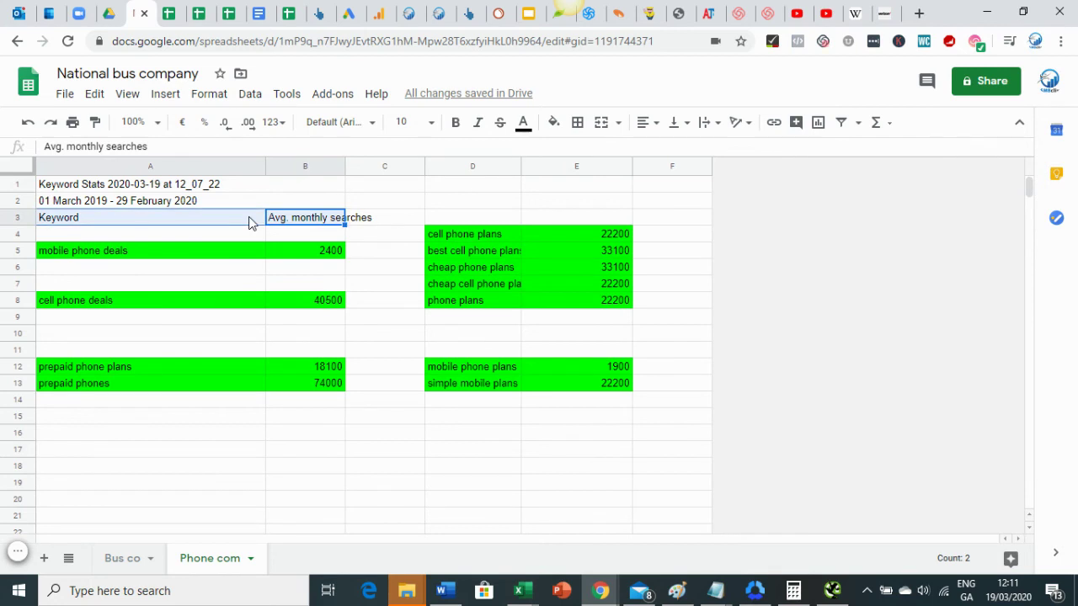
pyautogui.press('Delete')
pyautogui.click(411, 217)
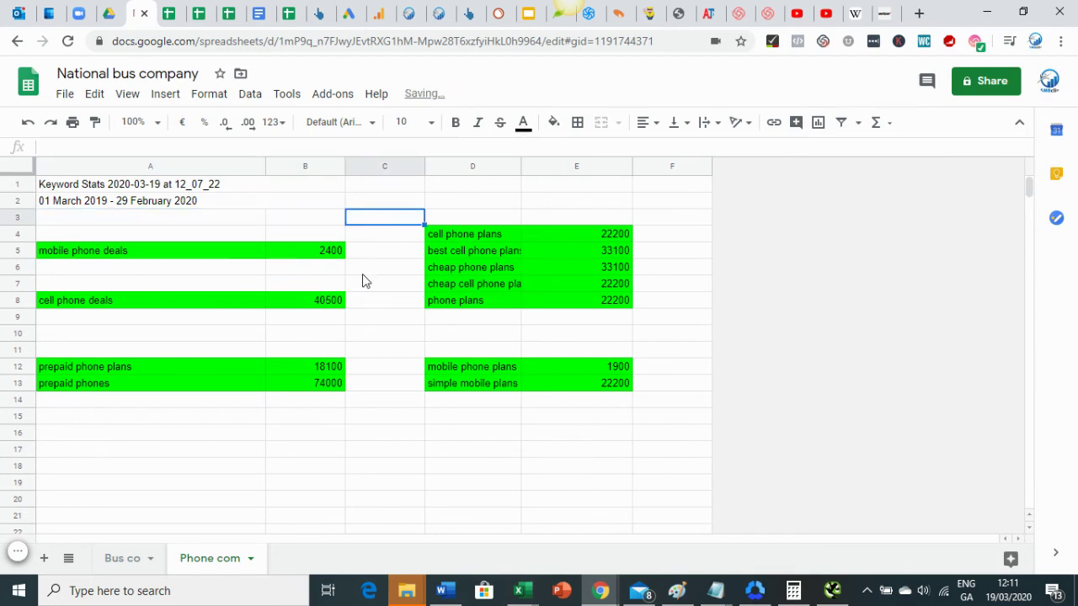
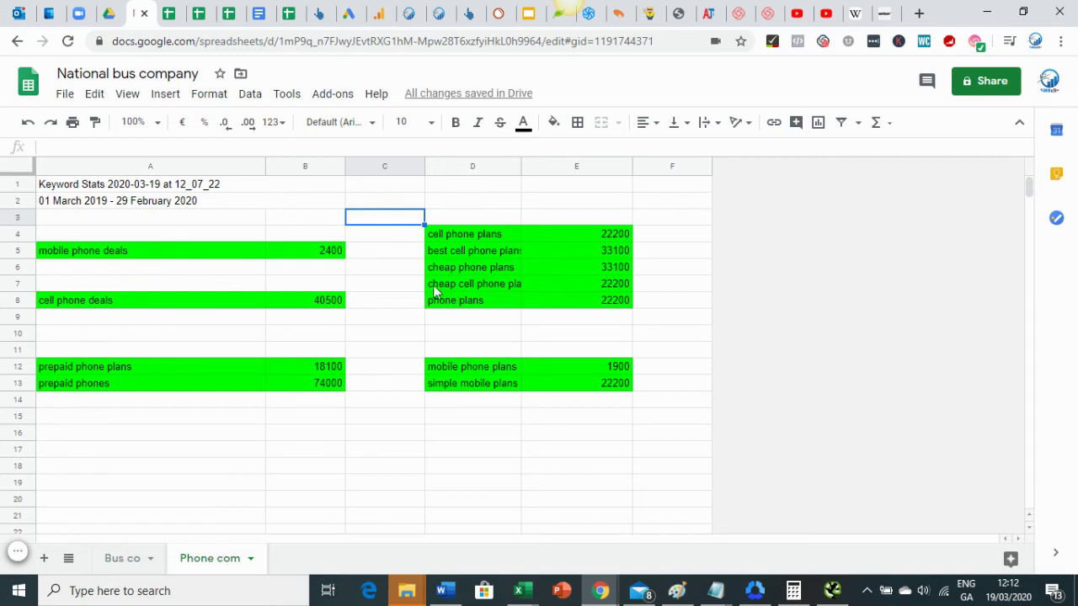
# - Search Google for ubersuggest in a new browser tab and open Neil Patel's Ubersuggest keyword tool
pyautogui.click(486, 236)
pyautogui.click(486, 283)
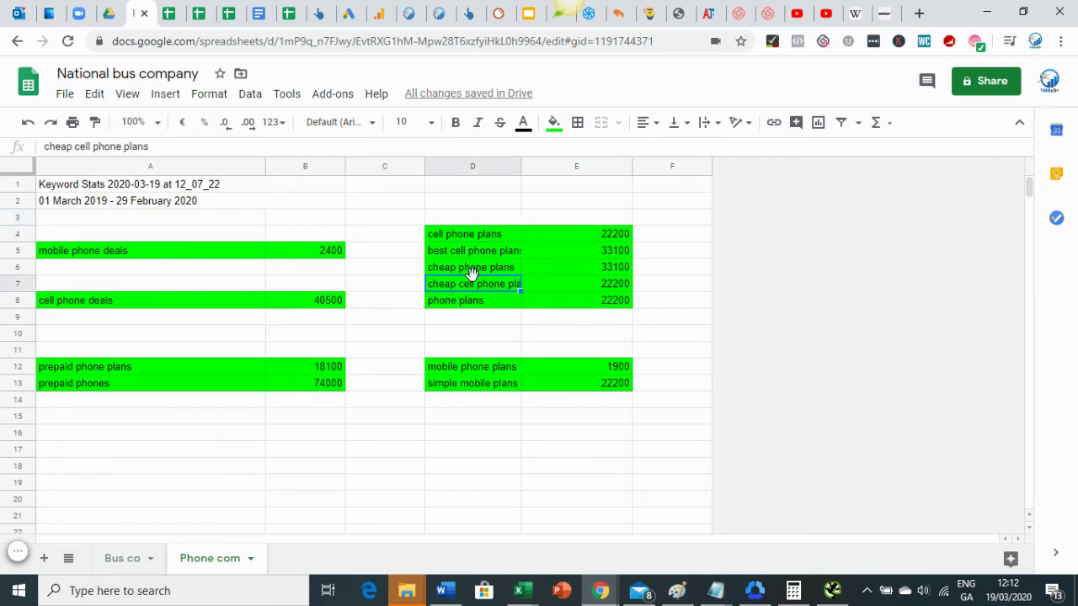
pyautogui.click(922, 17)
pyautogui.write('uber')
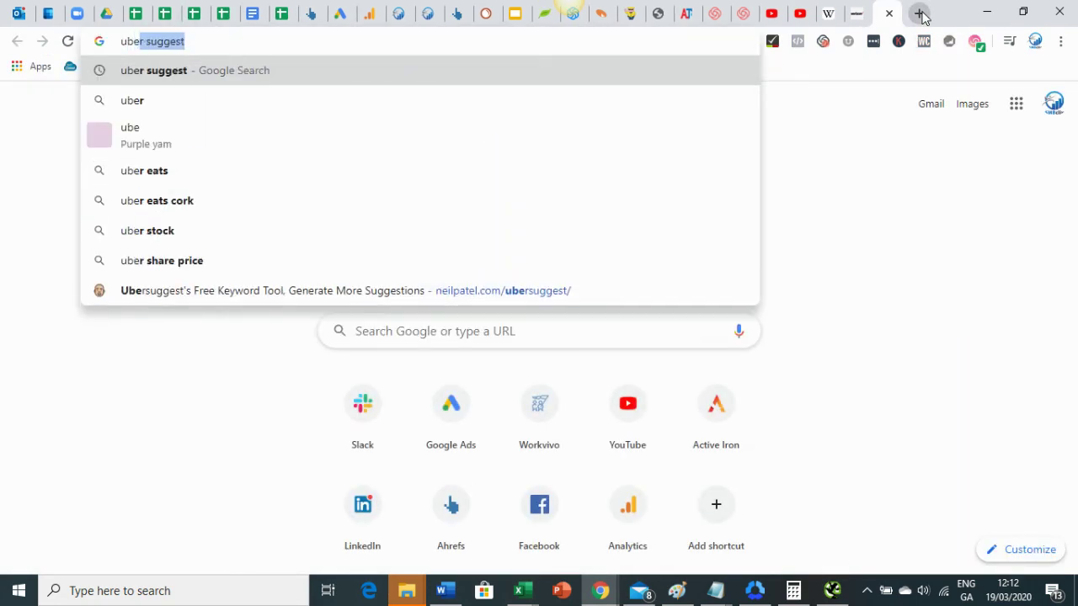
pyautogui.write('suggest')
pyautogui.press('Return')
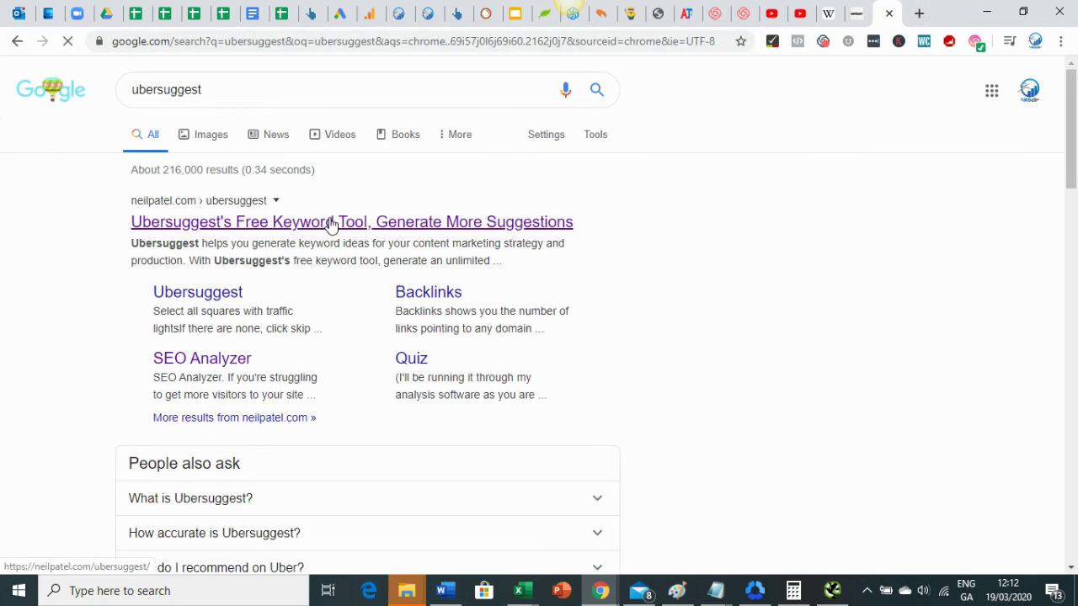
pyautogui.click(330, 222)
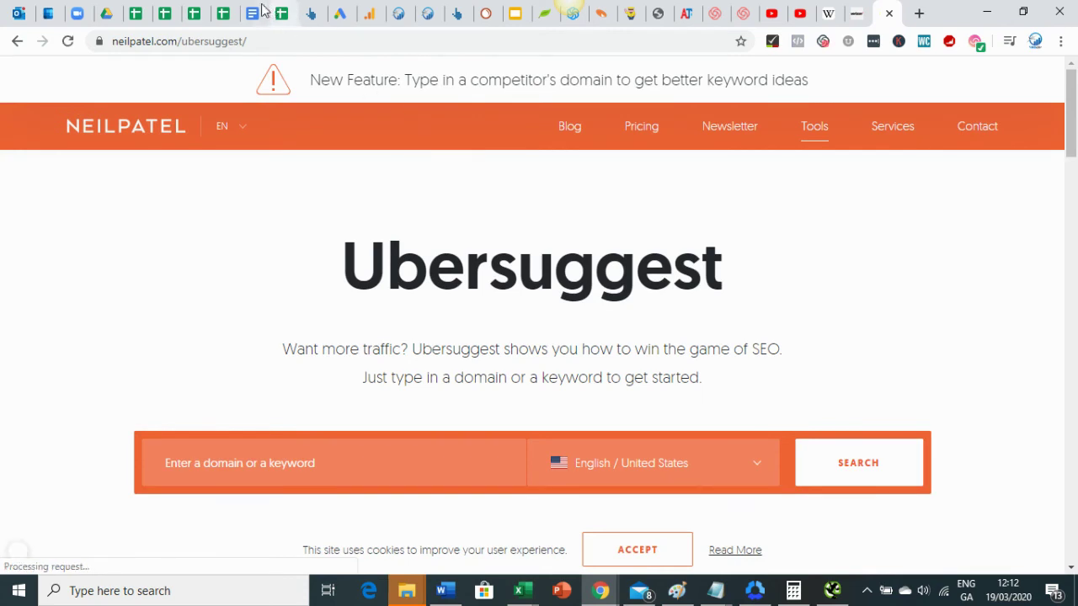
# - Copy the keyword cell phone plans from D4 of the Google Sheets file into the Ubersuggest keyword field
pyautogui.click(135, 10)
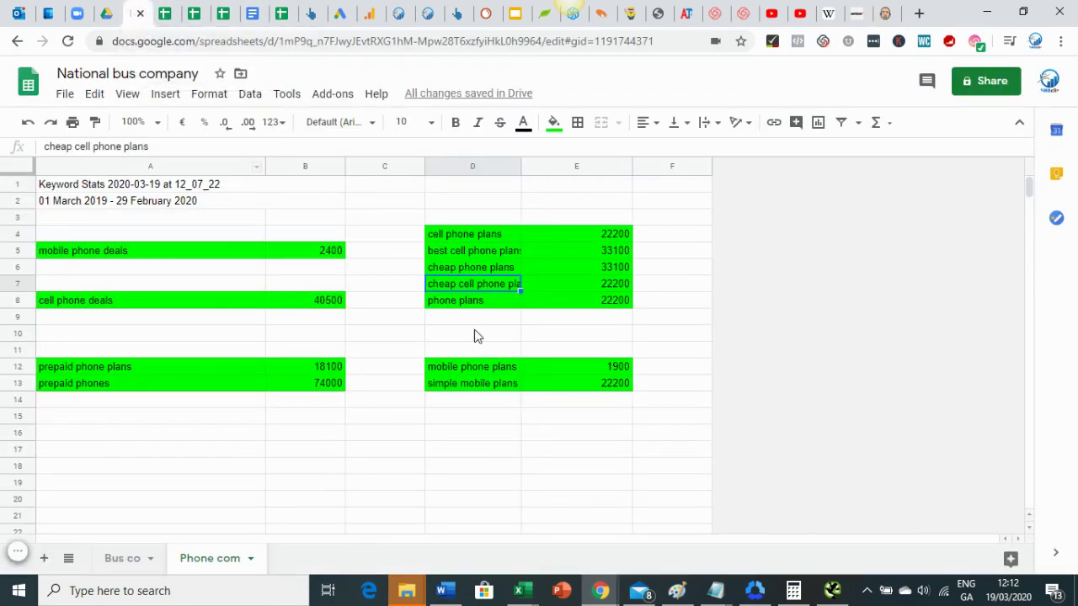
pyautogui.click(475, 235)
pyautogui.hotkey('ctrl', 'c')
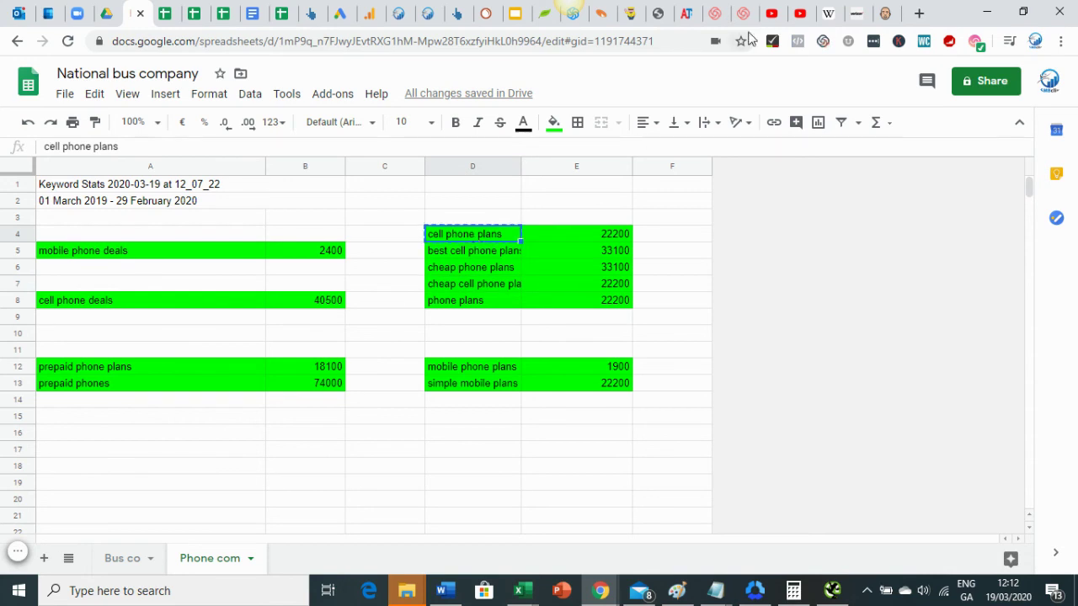
pyautogui.click(897, 8)
pyautogui.scroll(-1, 285, 408)
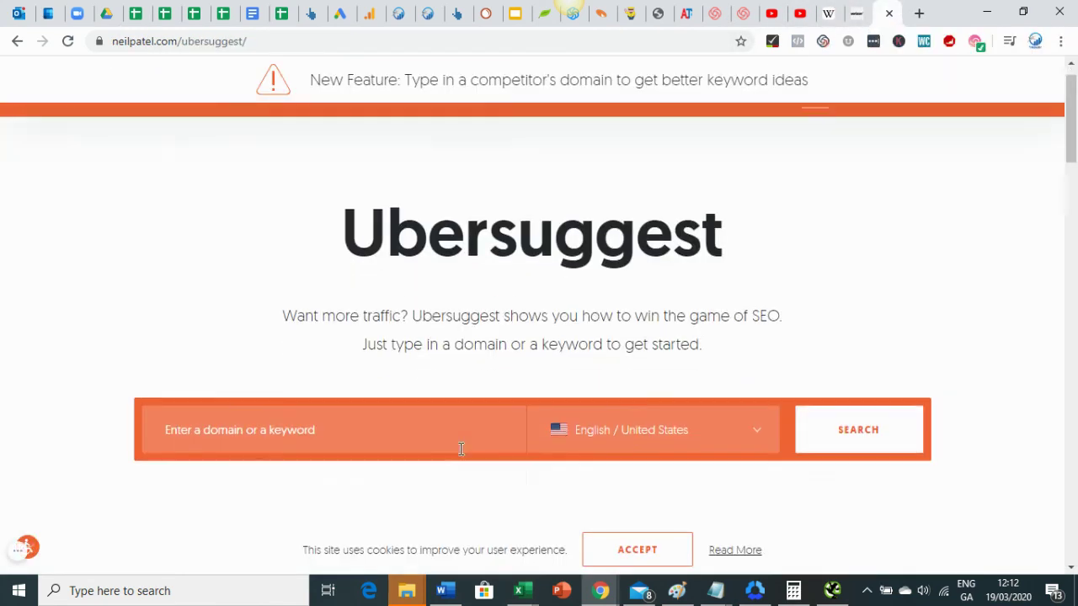
pyautogui.click(344, 386)
pyautogui.hotkey('ctrl', 'v')
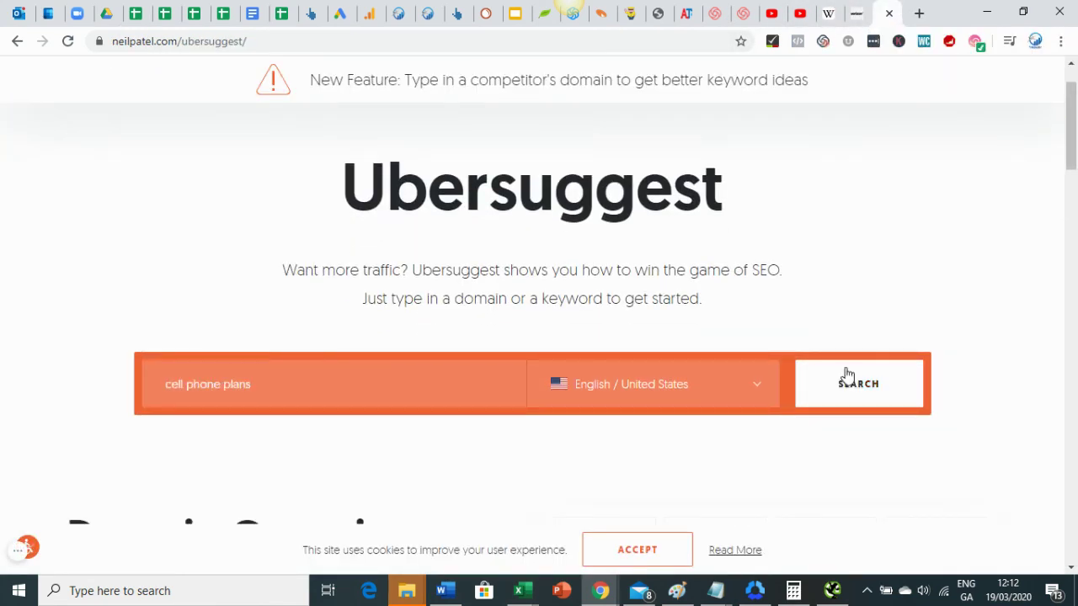
# - Run the keyword search for English / United States and dismiss the free registration pop-up
pyautogui.click(756, 384)
pyautogui.click(761, 321)
pyautogui.click(852, 391)
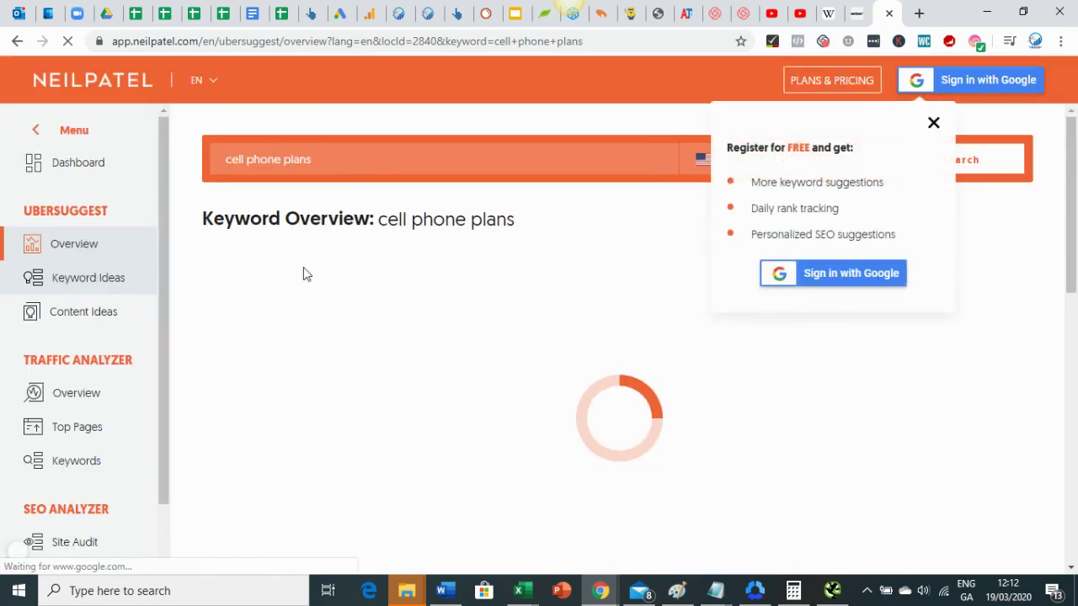
pyautogui.click(936, 125)
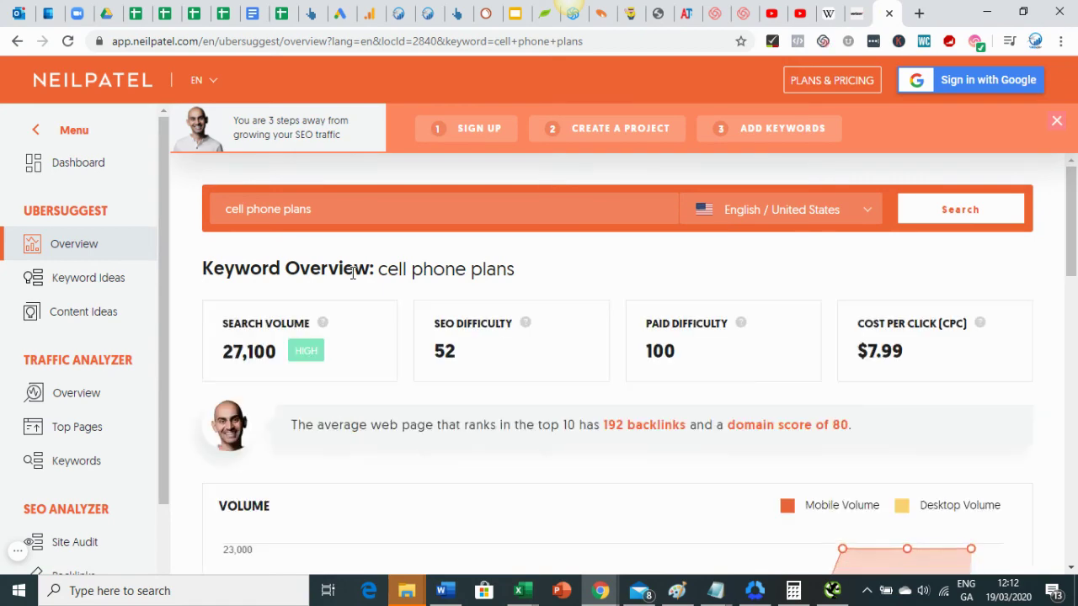
# - Examine the click data, keyword ideas and content ideas in the cell phone plans keyword overview
pyautogui.scroll(-5, 399, 303)
pyautogui.scroll(-2, 390, 305)
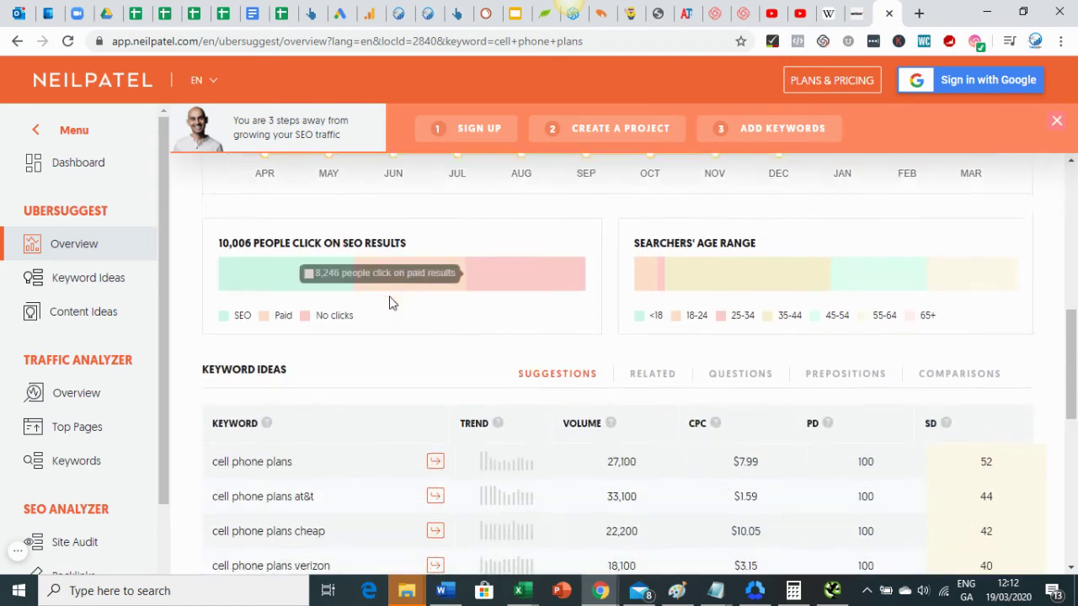
pyautogui.scroll(3, 390, 303)
pyautogui.scroll(-5, 251, 313)
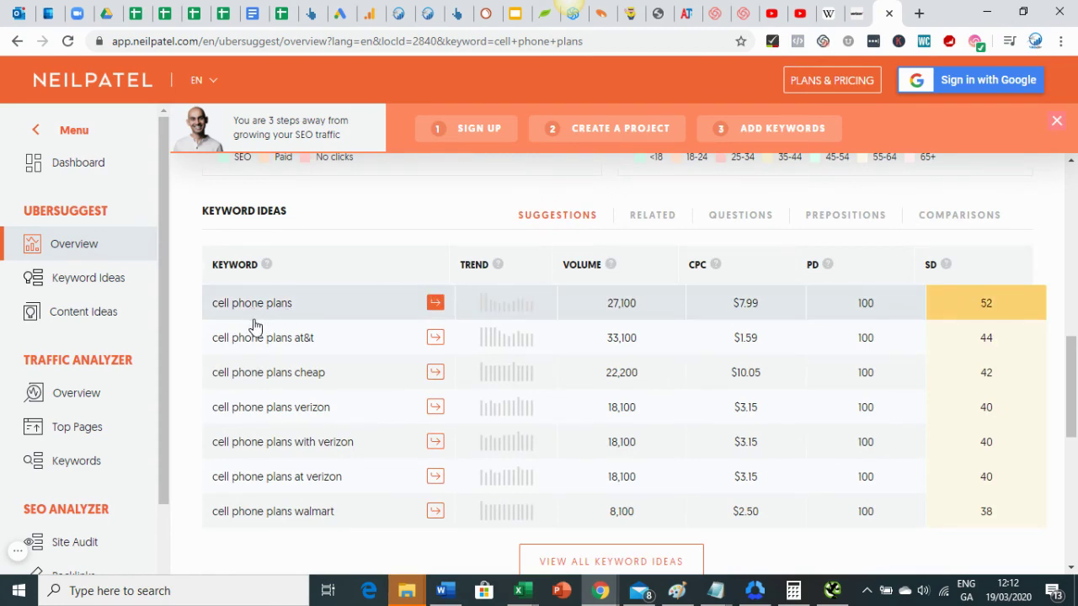
pyautogui.scroll(-4, 256, 326)
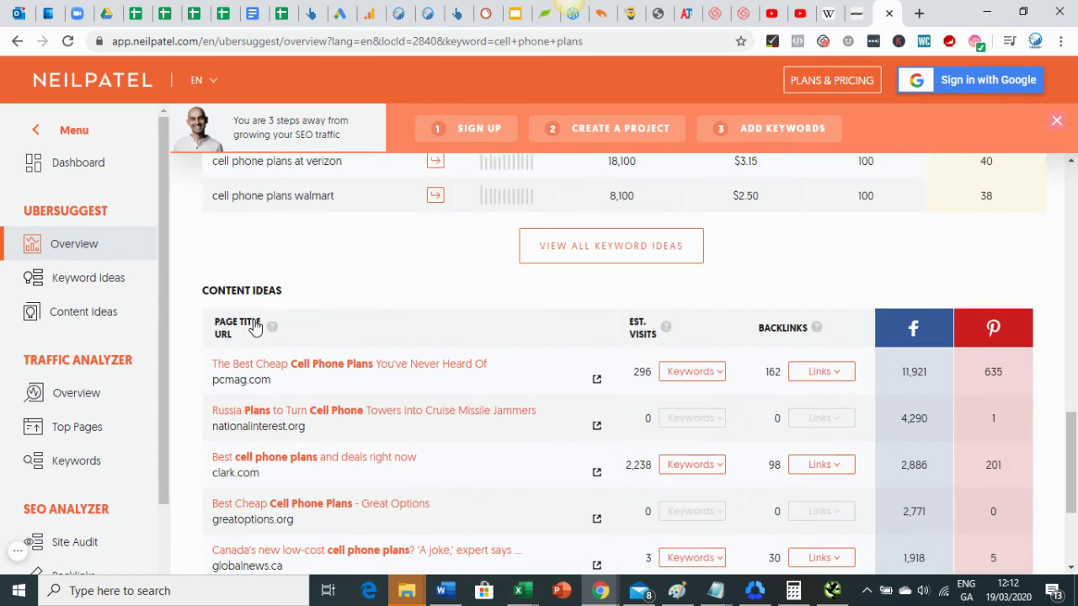
pyautogui.scroll(5, 256, 326)
pyautogui.scroll(-4, 484, 404)
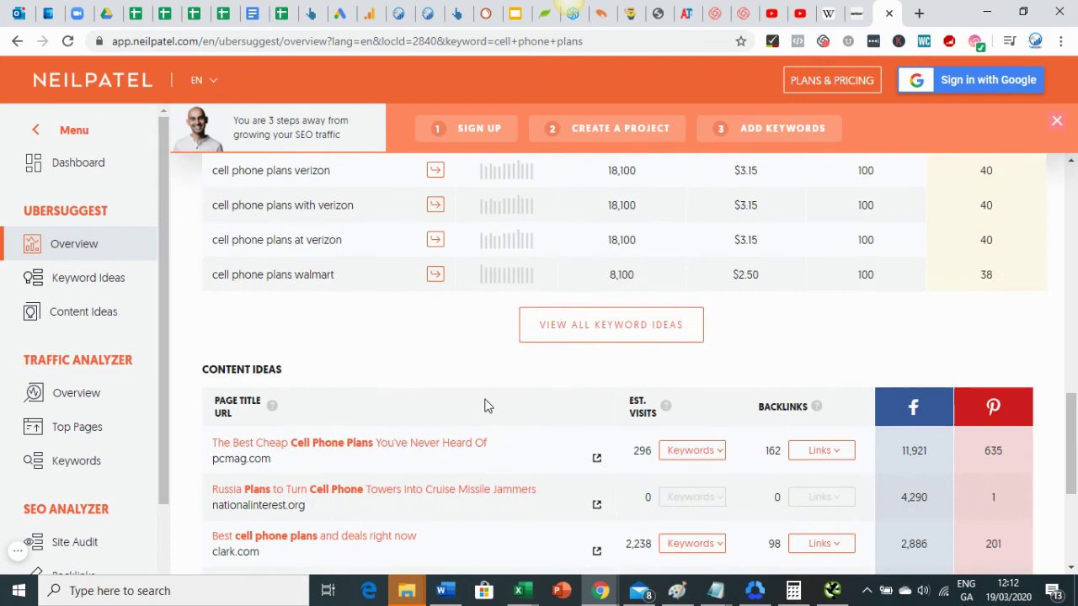
# - Open the full list of keyword ideas for cell phone plans and review the Google SERP results beside it
pyautogui.click(537, 334)
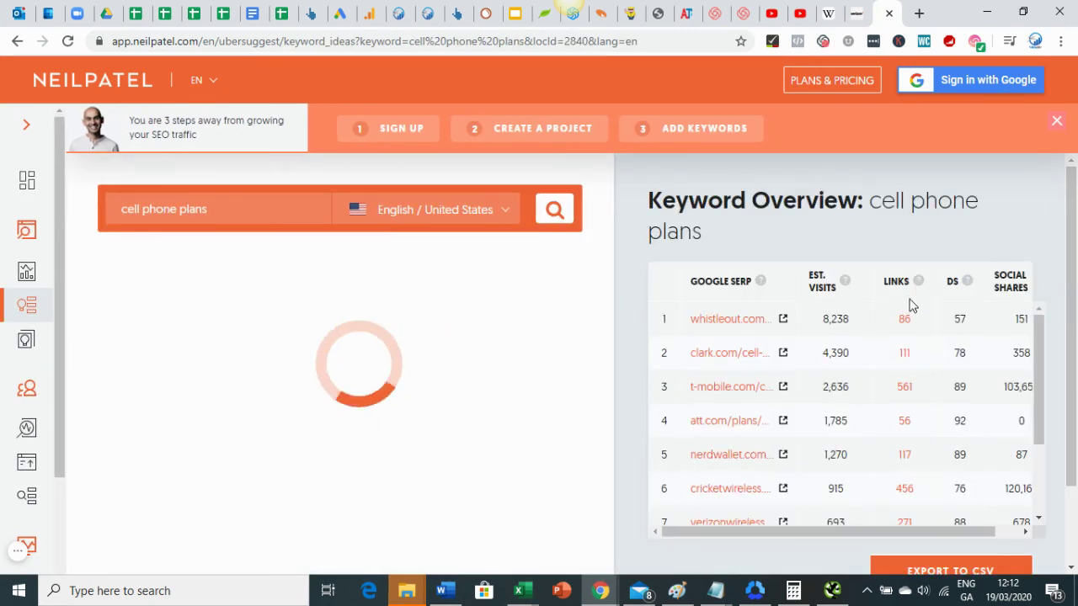
pyautogui.scroll(-2, 909, 305)
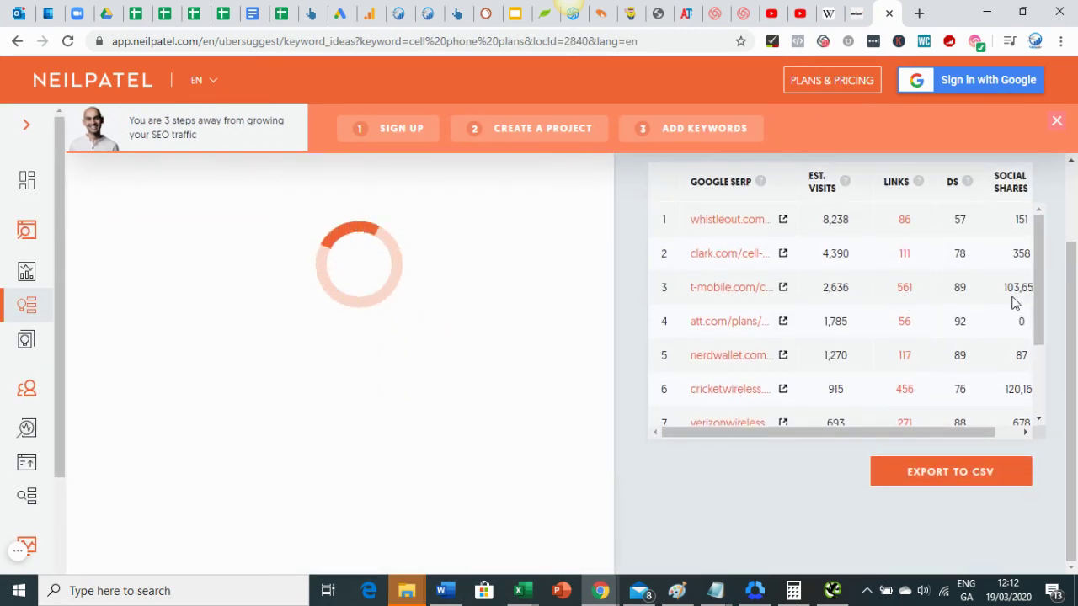
pyautogui.scroll(-4, 1023, 337)
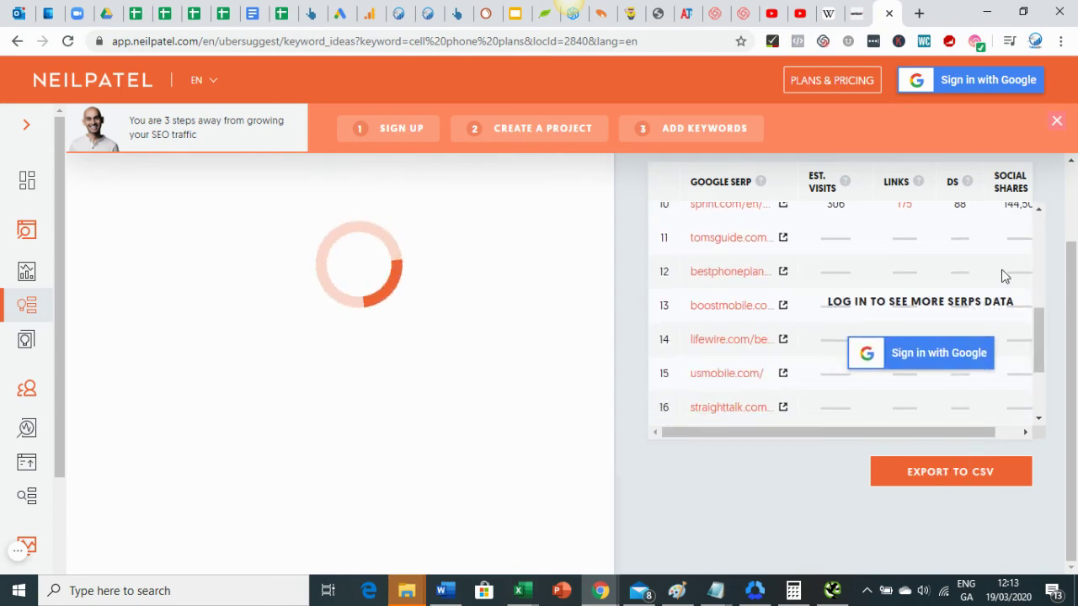
pyautogui.scroll(2, 927, 471)
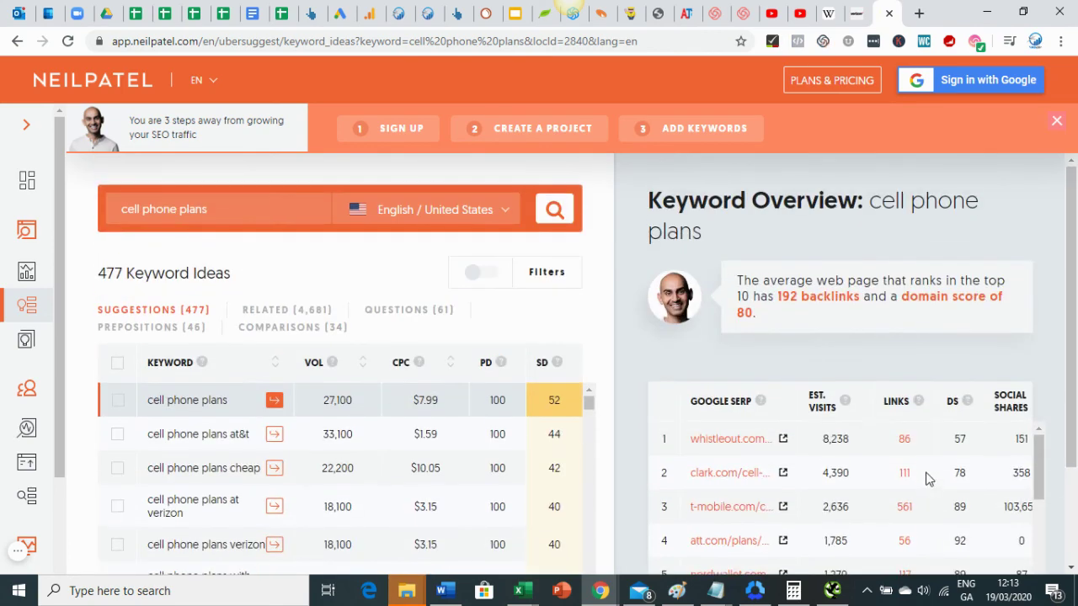
pyautogui.scroll(-5, 916, 422)
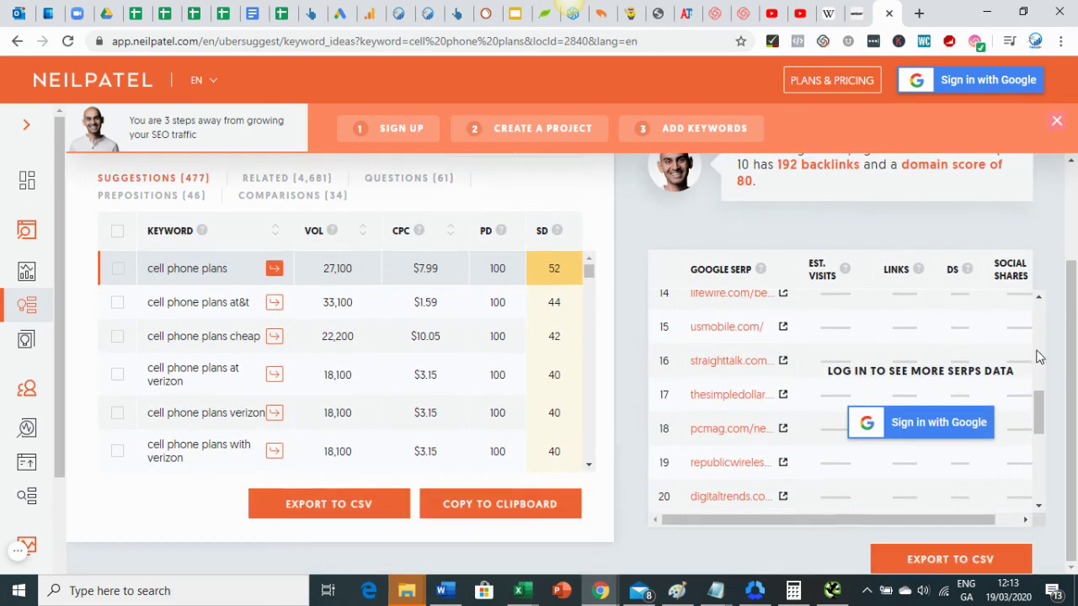
# - Try to export the cell phone plans keyword suggestions to CSV and dismiss the free account sign-up pop-up
pyautogui.scroll(-2, 890, 435)
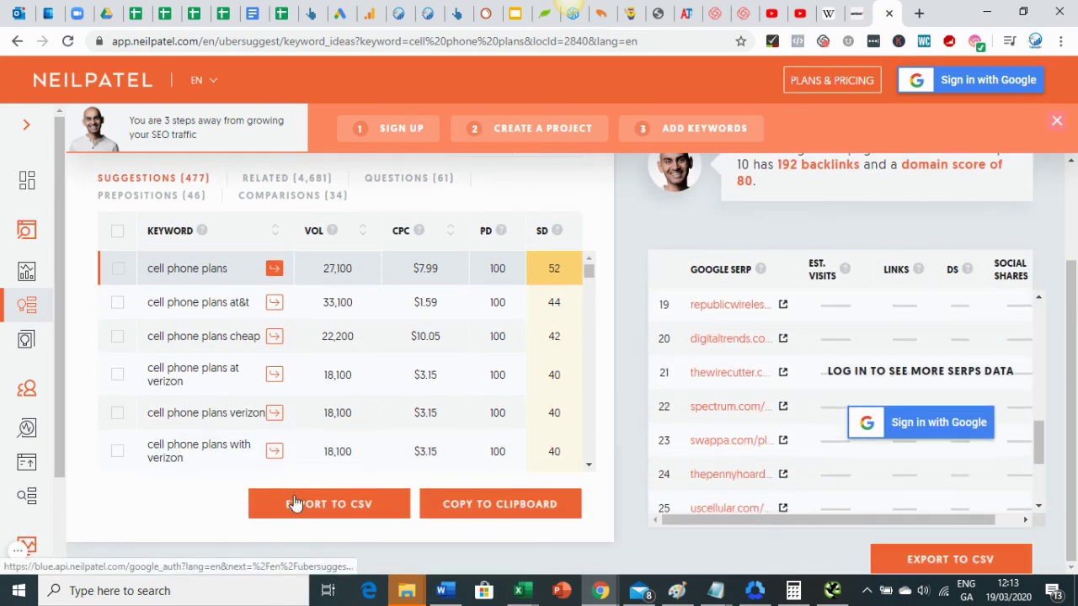
pyautogui.click(342, 507)
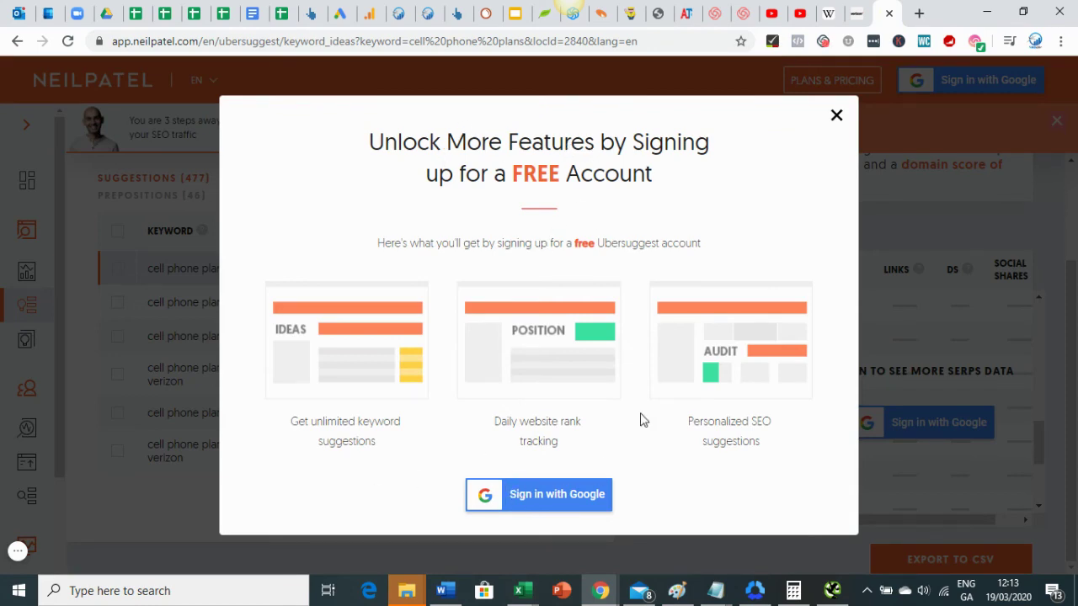
pyautogui.click(836, 115)
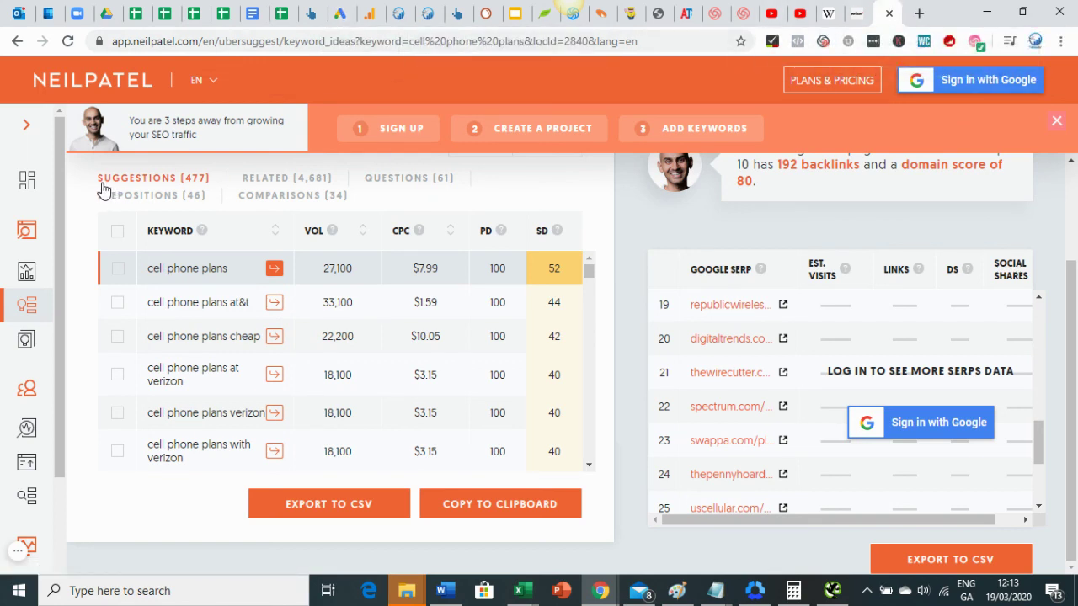
# - Check the average monthly searches for cell phone plans in Google Ads Keyword Planner against the volume in Ubersuggest
pyautogui.click(344, 10)
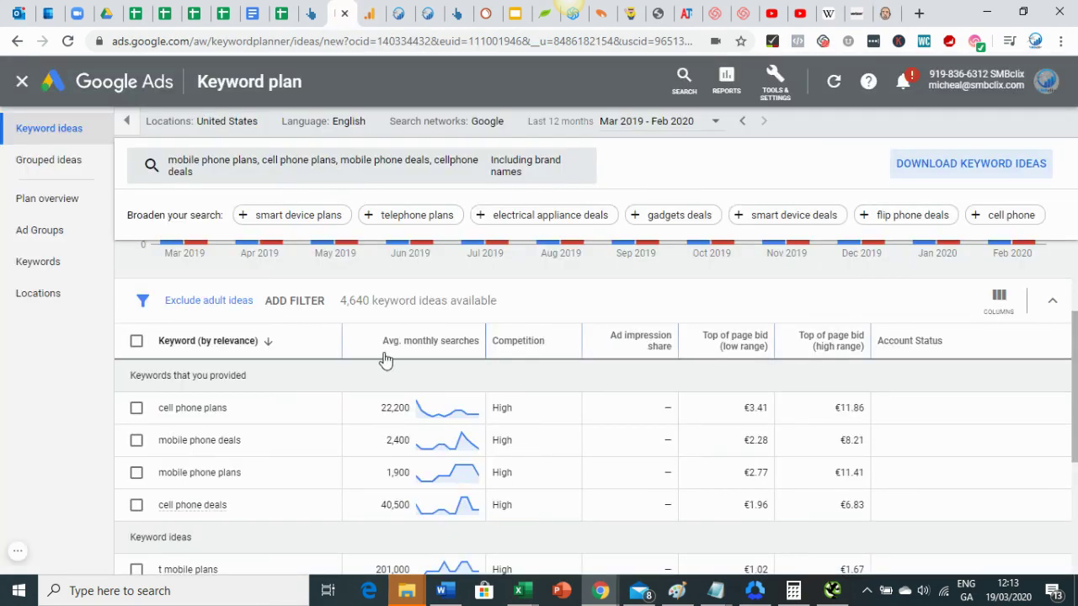
pyautogui.scroll(-2, 421, 333)
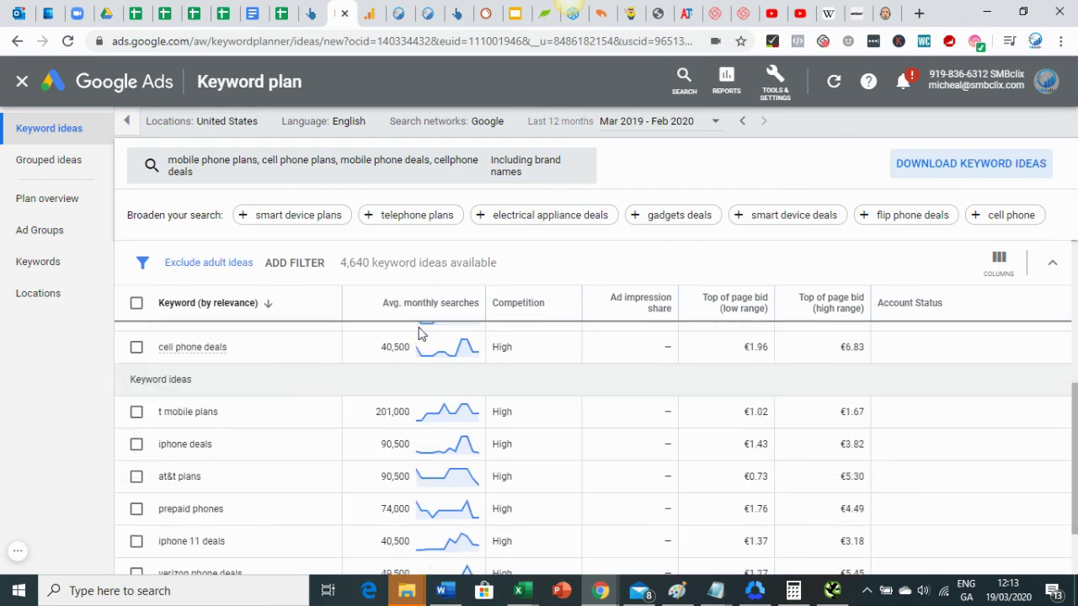
pyautogui.scroll(2, 421, 333)
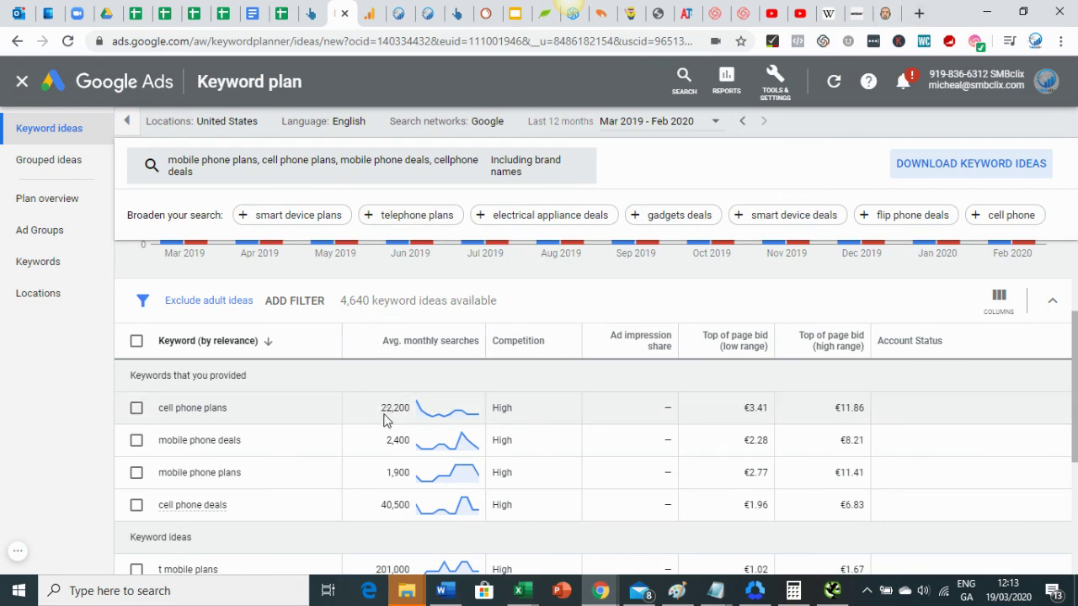
pyautogui.click(877, 13)
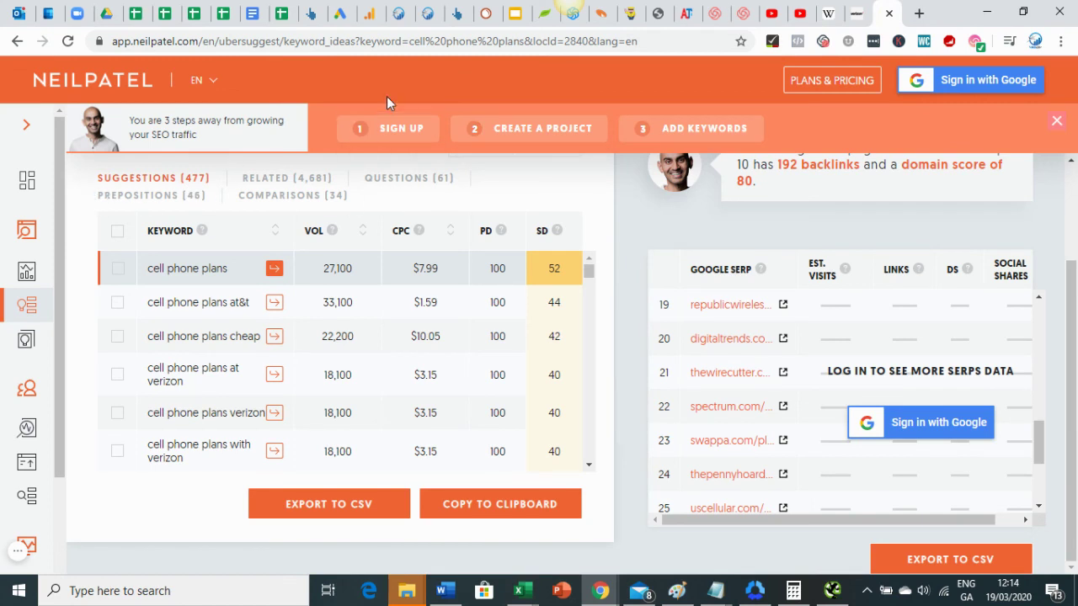
# - Revisit the Phone com keyword sheet, then switch to the Verizon website and look through its Deals and neighbouring navigation categories
pyautogui.click(138, 10)
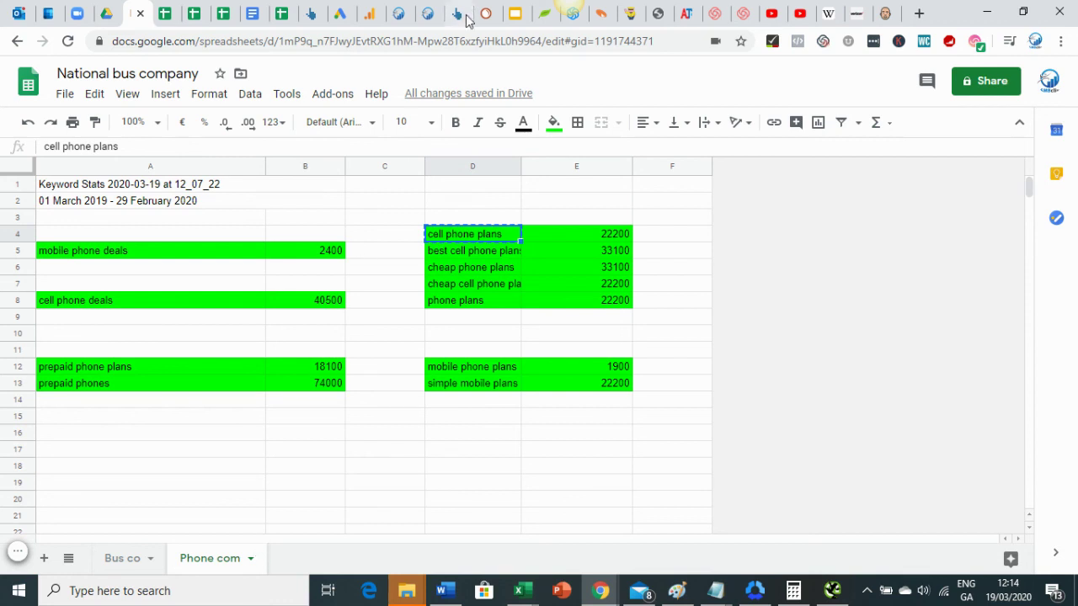
pyautogui.click(859, 10)
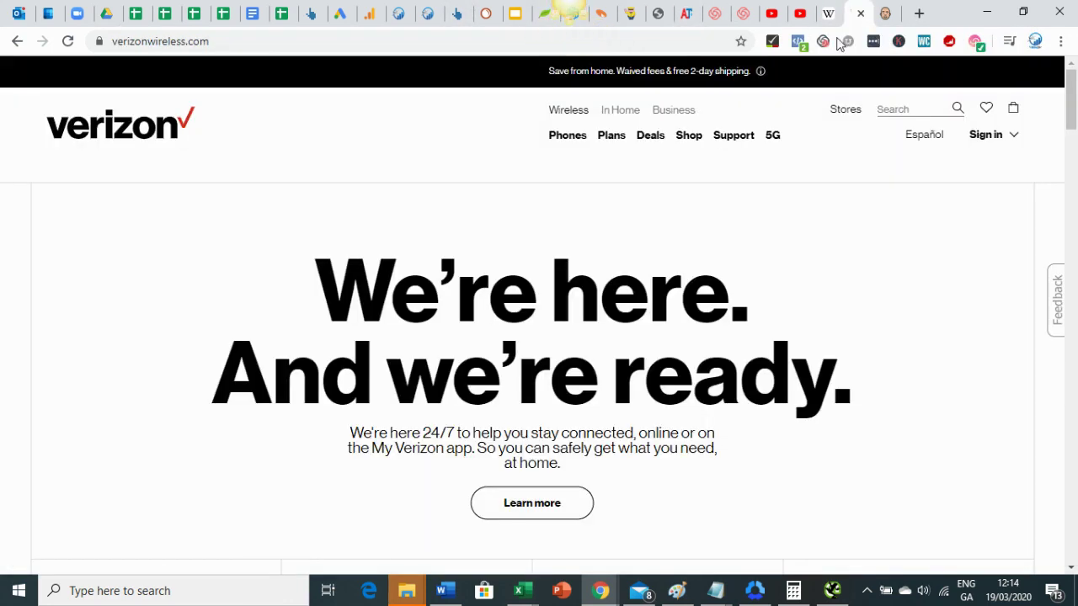
pyautogui.click(687, 139)
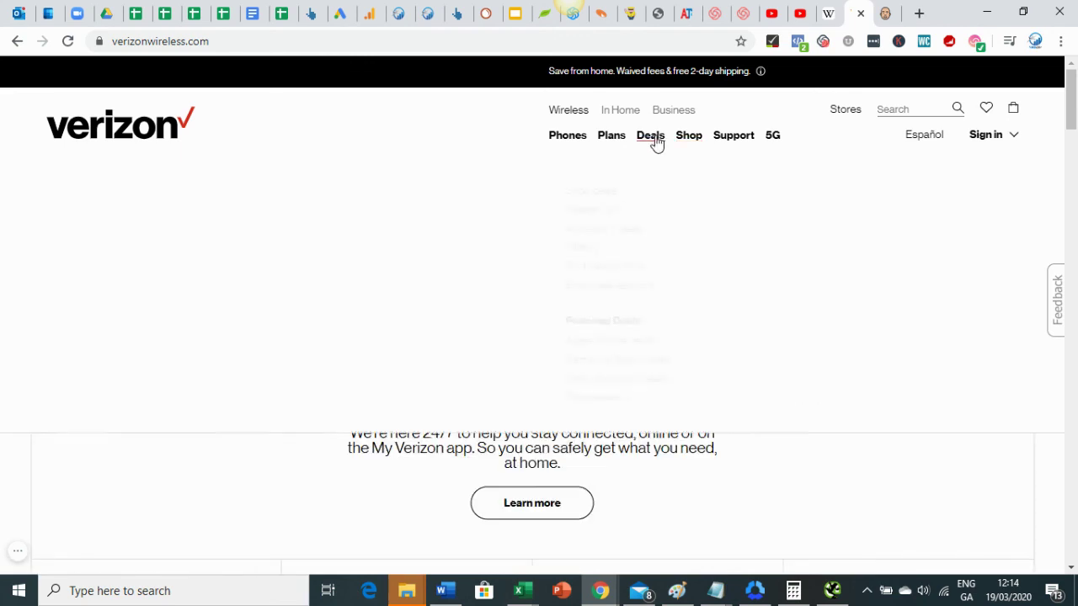
pyautogui.moveTo(625, 146)
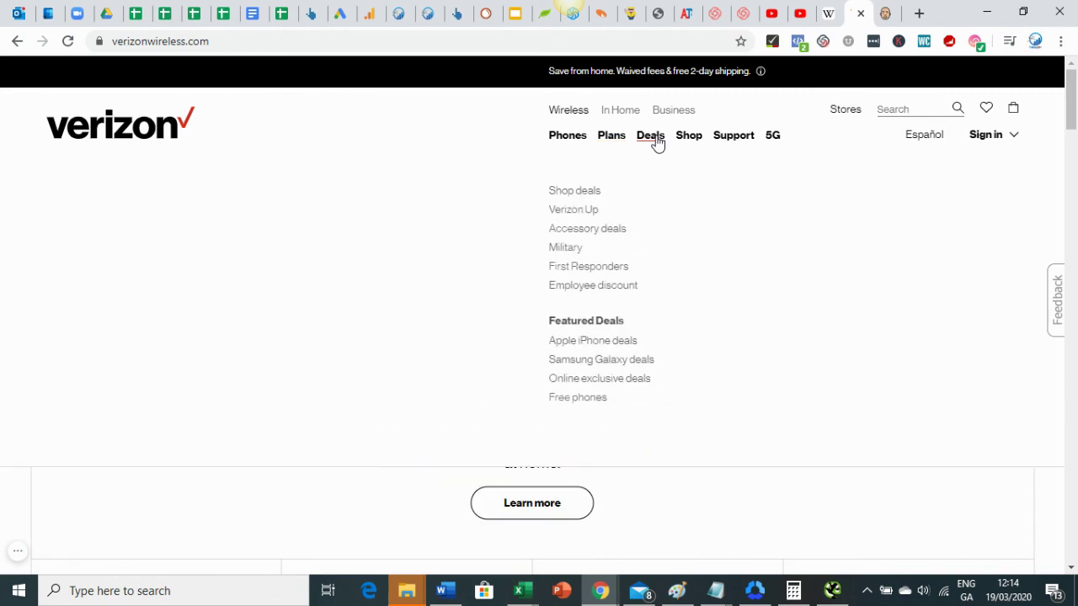